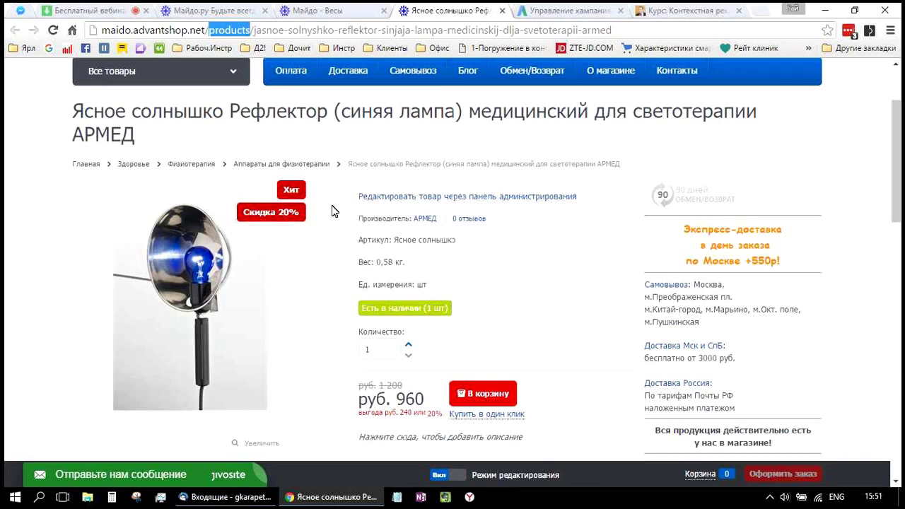
- View the store's scales category page and the webinar chat, and switch to the Google AdWords campaign list
{"action": "key", "text": "ctrl+shift+Tab"}
{"action": "scroll", "coordinate": [348, 255], "scroll_direction": "up", "scroll_amount": 3}
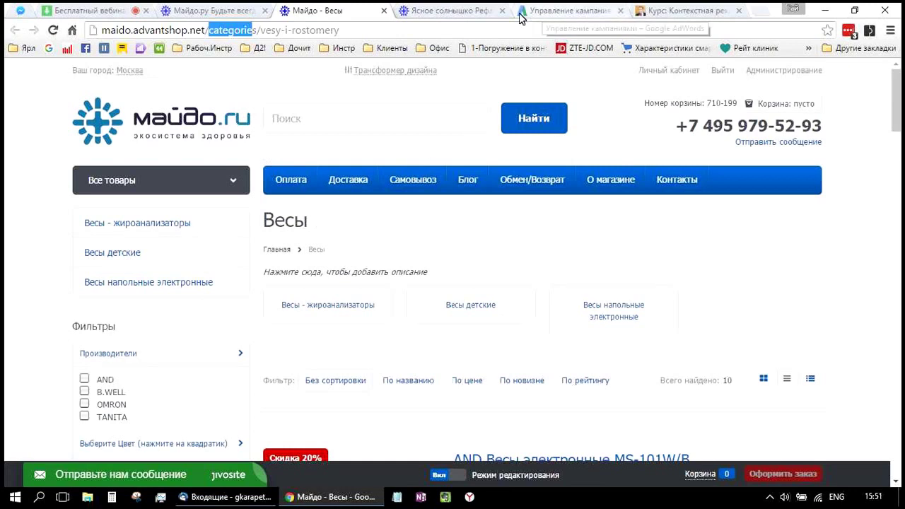
{"action": "key", "text": "ctrl+2"}
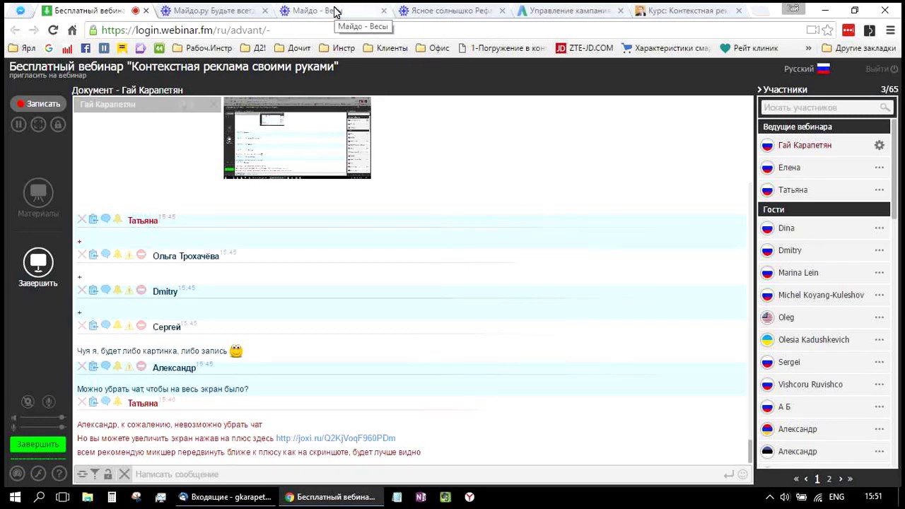
{"action": "left_click", "coordinate": [571, 11]}
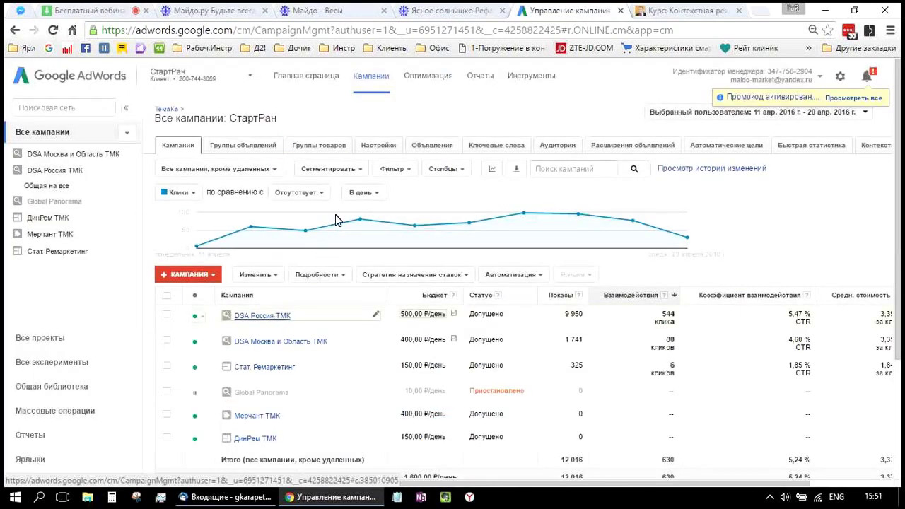
- Open a dynamic search ad from the account's ads list, inspect its editable text fields and cancel the editing
{"action": "left_click", "coordinate": [432, 145]}
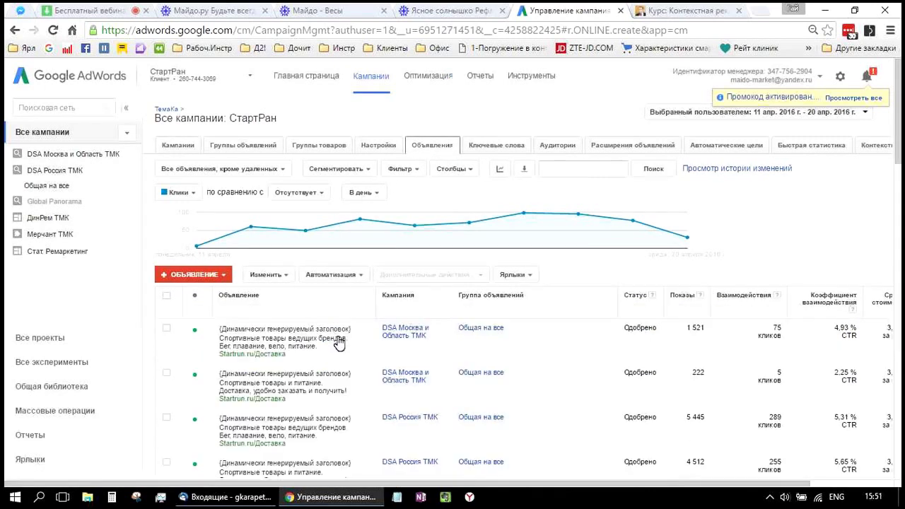
{"action": "left_click", "coordinate": [315, 361]}
{"action": "key", "text": "Return"}
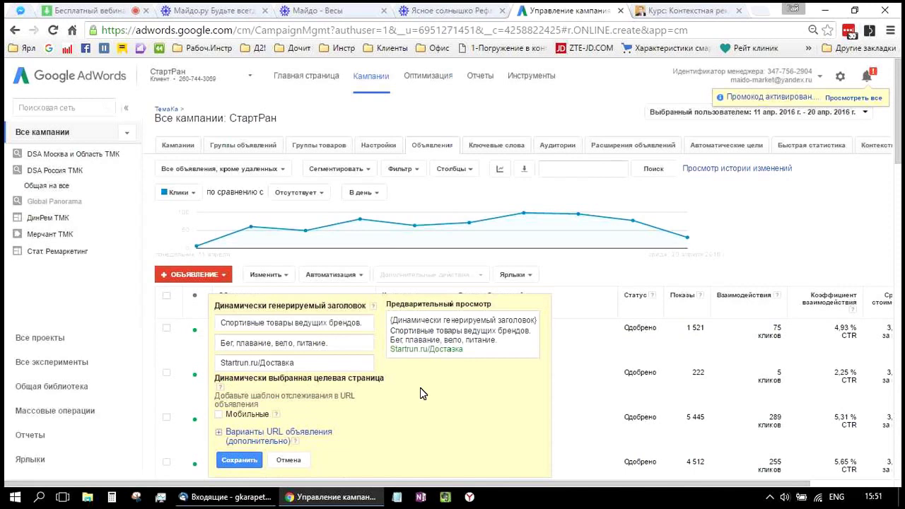
{"action": "scroll", "coordinate": [353, 323], "scroll_direction": "down", "scroll_amount": 2}
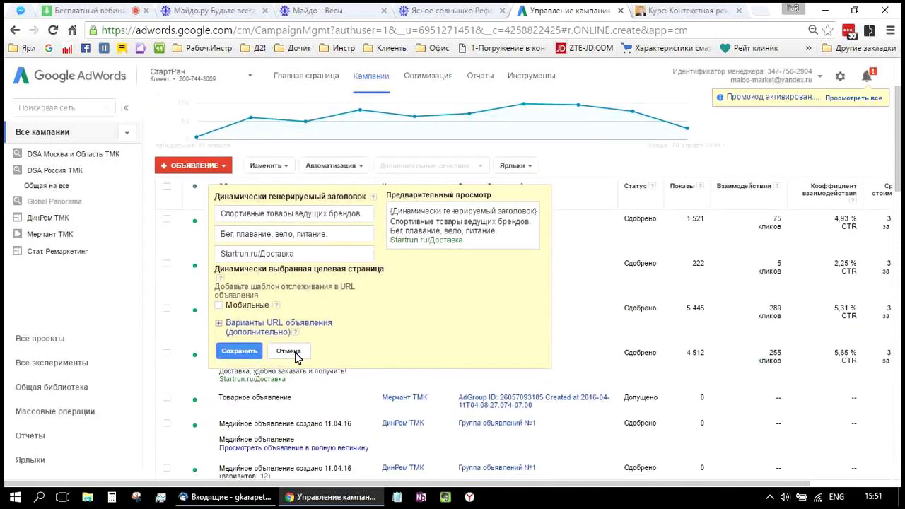
{"action": "left_click", "coordinate": [290, 351]}
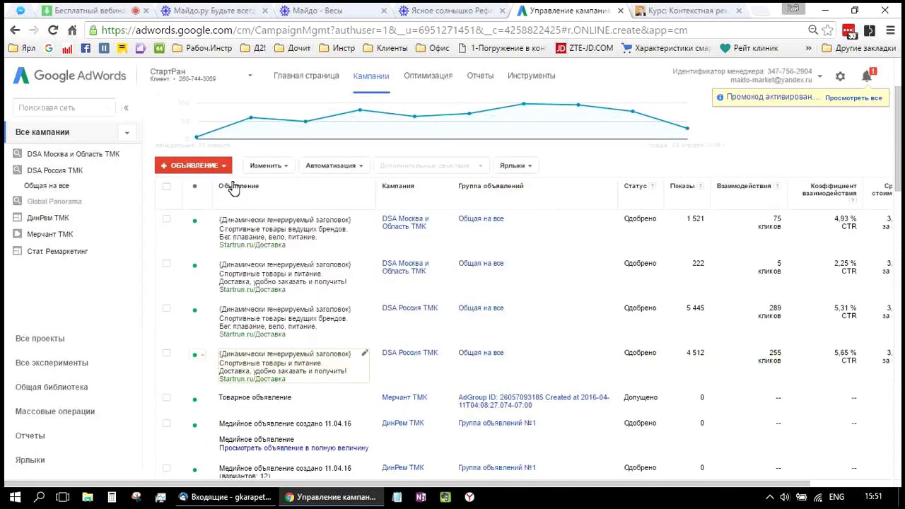
- Start a new "Только поисковая сеть" campaign from the campaign list and set its type to "Динамические поисковые объявления"
{"action": "scroll", "coordinate": [212, 170], "scroll_direction": "up", "scroll_amount": 2}
{"action": "left_click", "coordinate": [187, 146]}
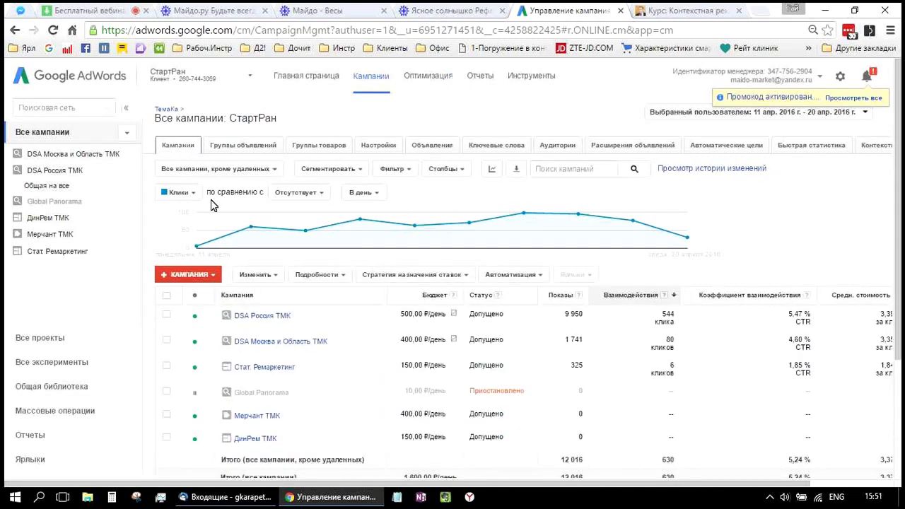
{"action": "left_click", "coordinate": [207, 277]}
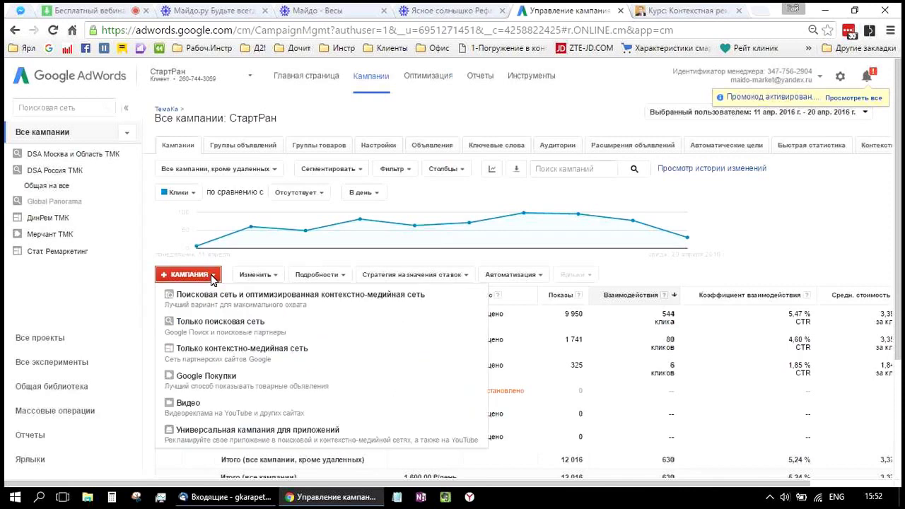
{"action": "left_click", "coordinate": [217, 329]}
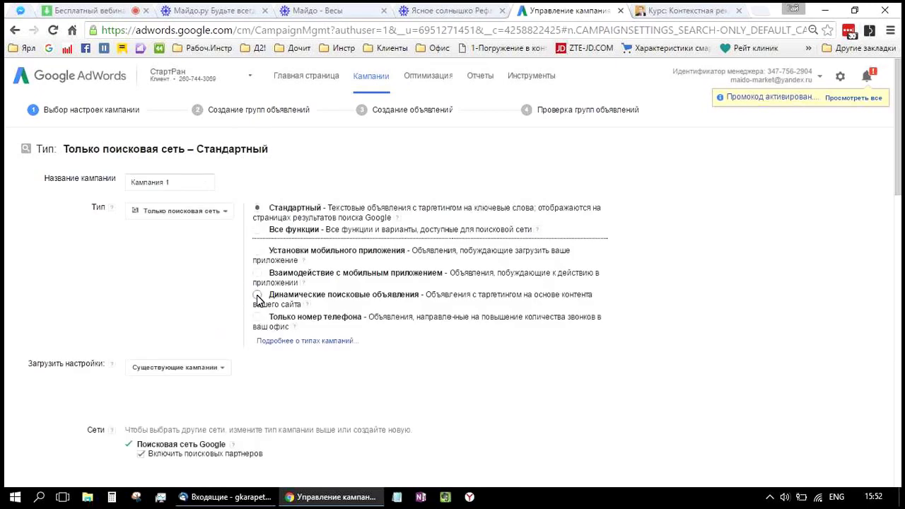
{"action": "left_click", "coordinate": [256, 294]}
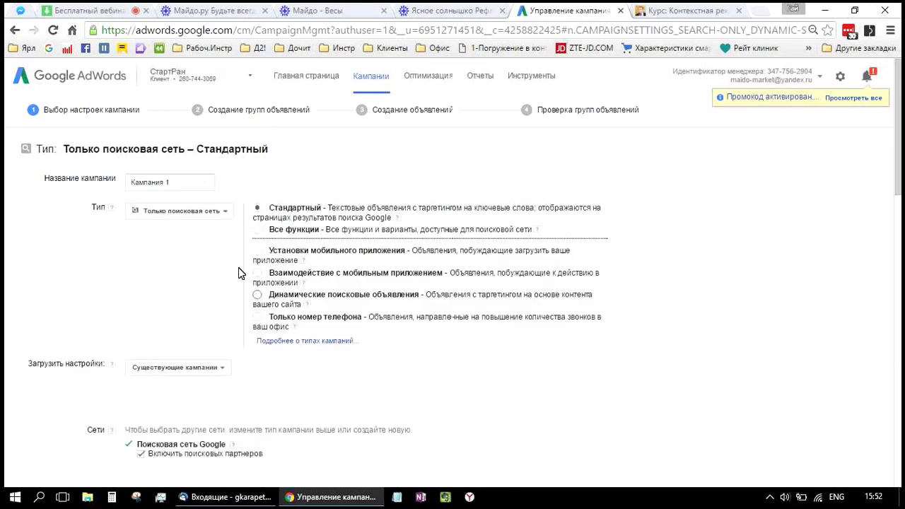
- Name the new campaign "DSA Category"
{"action": "triple_click", "coordinate": [131, 183]}
{"action": "key", "text": "alt+shift"}
{"action": "type", "text": "выф"}
{"action": "key", "text": "ctrl+a"}
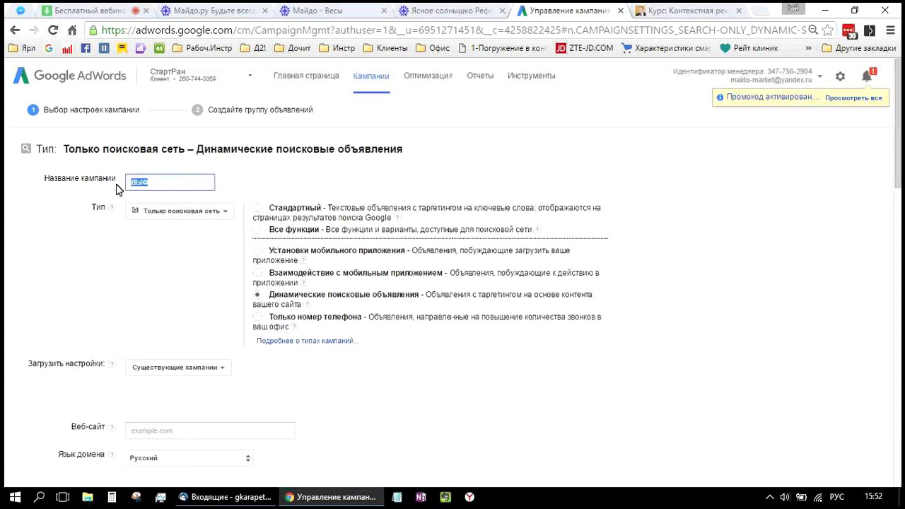
{"action": "key", "text": "alt+shift"}
{"action": "type", "text": "DSA"}
{"action": "left_click", "coordinate": [318, 180]}
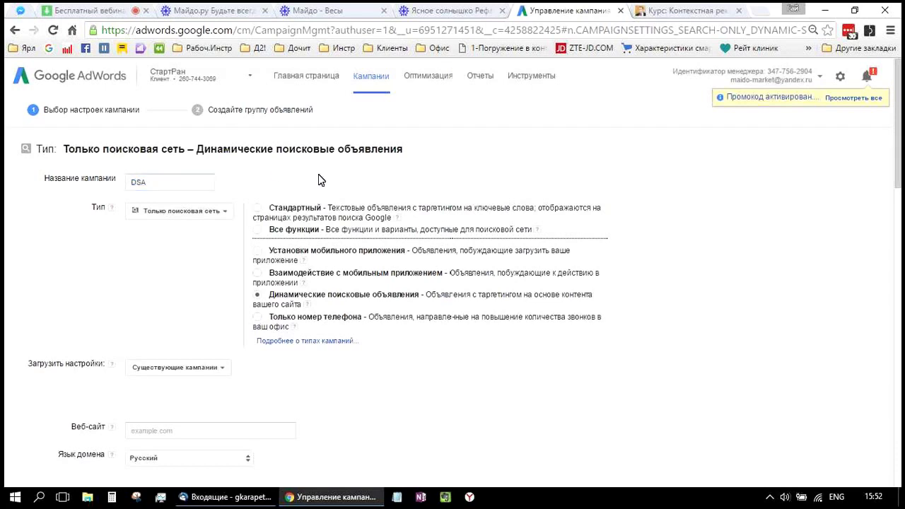
{"action": "left_click", "coordinate": [193, 185]}
{"action": "key", "text": "alt+shift"}
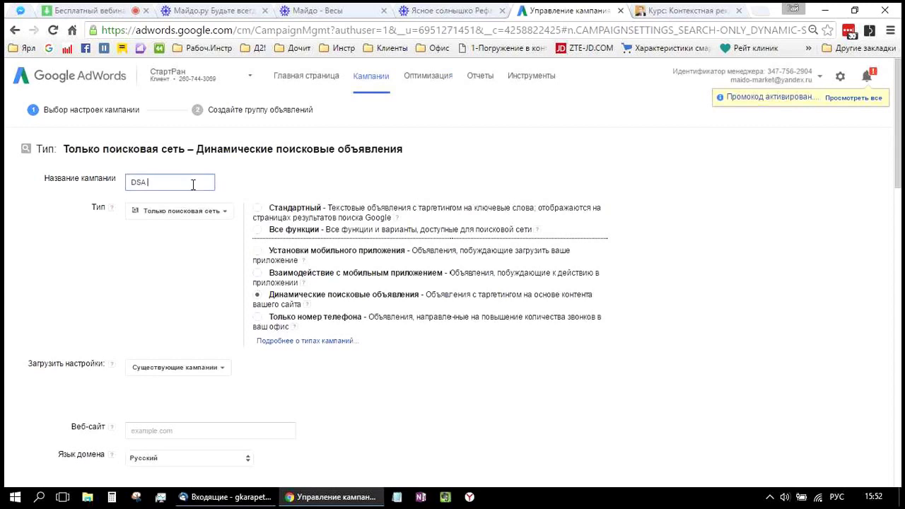
{"action": "key", "text": "alt+shift"}
{"action": "type", "text": "Category"}
{"action": "left_click", "coordinate": [318, 264]}
{"action": "scroll", "coordinate": [477, 325], "scroll_direction": "down", "scroll_amount": 3}
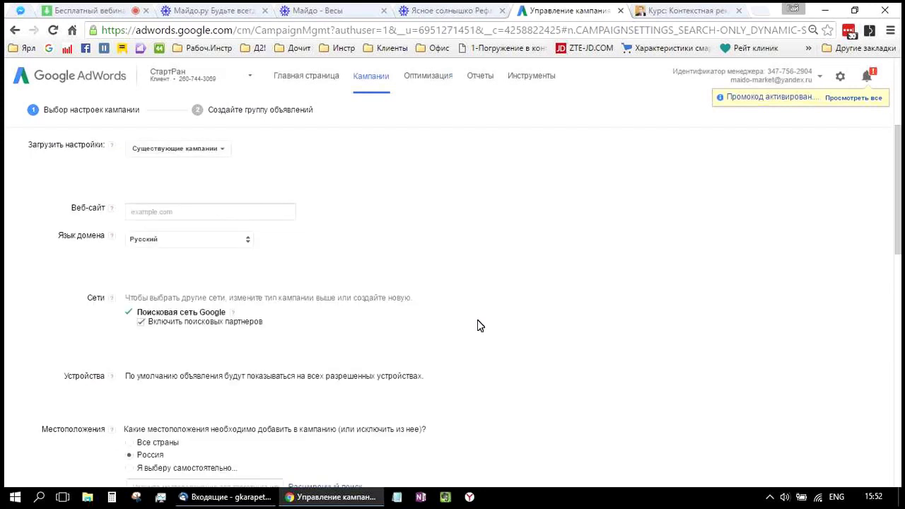
{"action": "scroll", "coordinate": [478, 325], "scroll_direction": "up", "scroll_amount": 3}
{"action": "scroll", "coordinate": [476, 325], "scroll_direction": "down", "scroll_amount": 1}
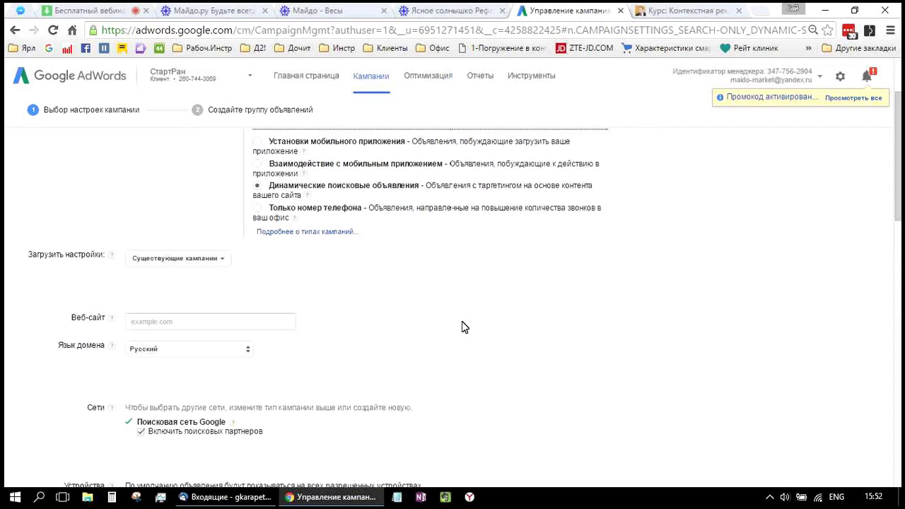
{"action": "scroll", "coordinate": [453, 327], "scroll_direction": "up", "scroll_amount": 2}
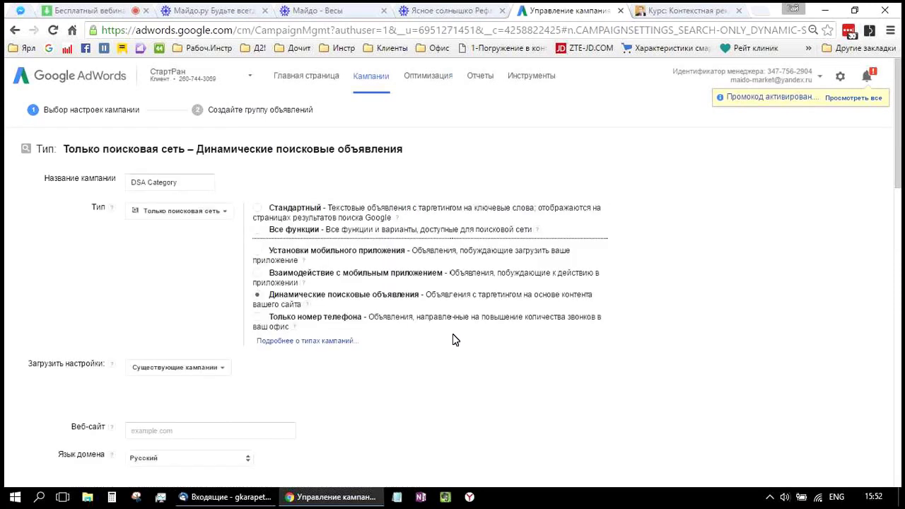
{"action": "scroll", "coordinate": [406, 332], "scroll_direction": "down", "scroll_amount": 2}
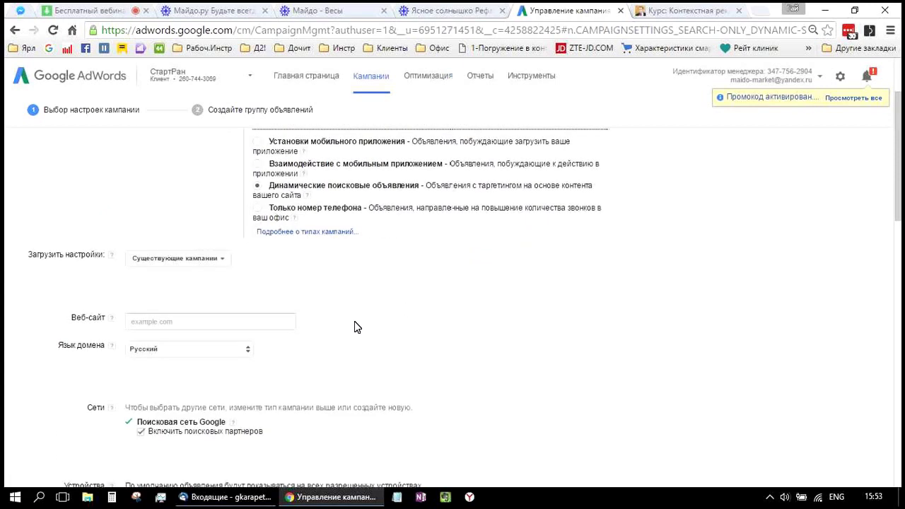
- Open the lilitop.ru website in place of the Maido store's home page
{"action": "left_click", "coordinate": [216, 10]}
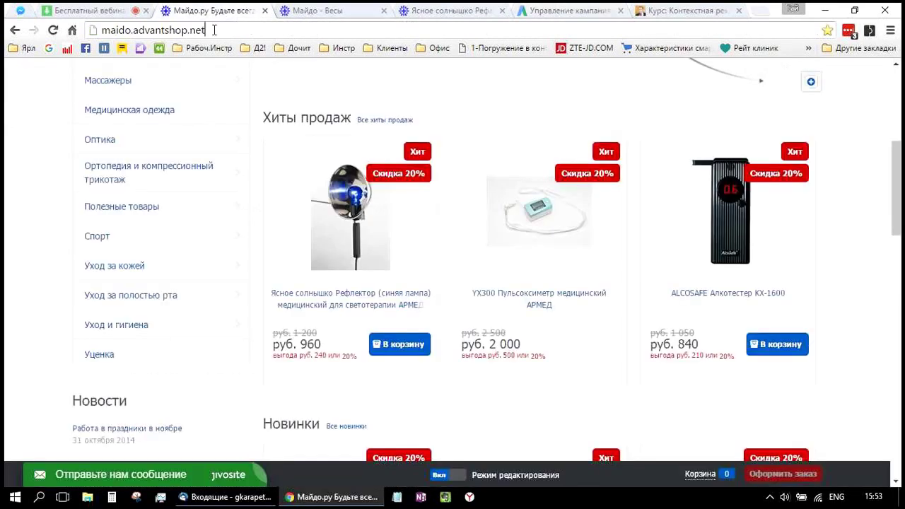
{"action": "left_click", "coordinate": [214, 30]}
{"action": "key", "text": "alt+shift"}
{"action": "type", "text": "дшд"}
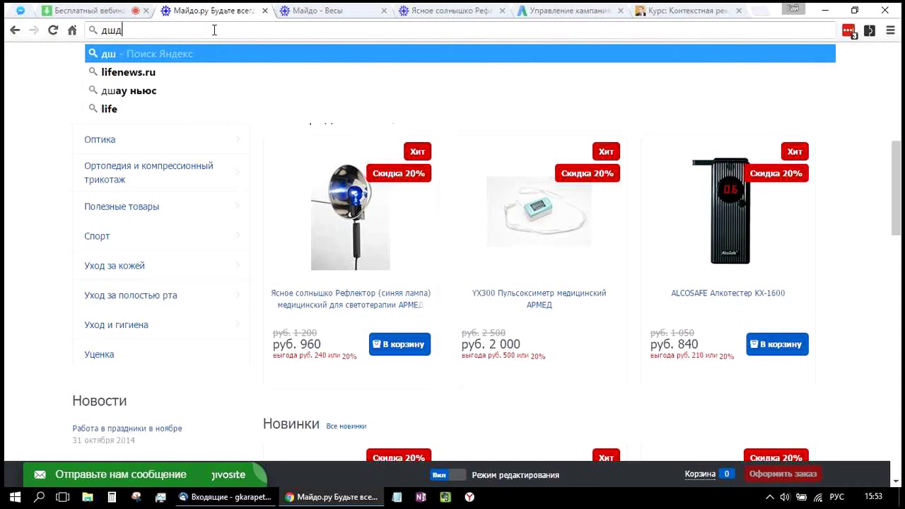
{"action": "key", "text": "BackSpace"}
{"action": "key", "text": "BackSpace"}
{"action": "key", "text": "BackSpace"}
{"action": "key", "text": "alt+shift"}
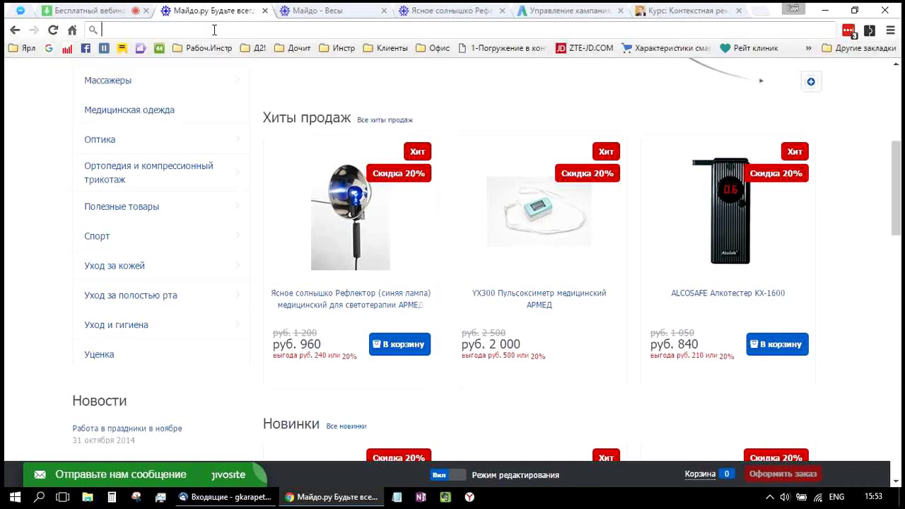
{"action": "type", "text": "li"}
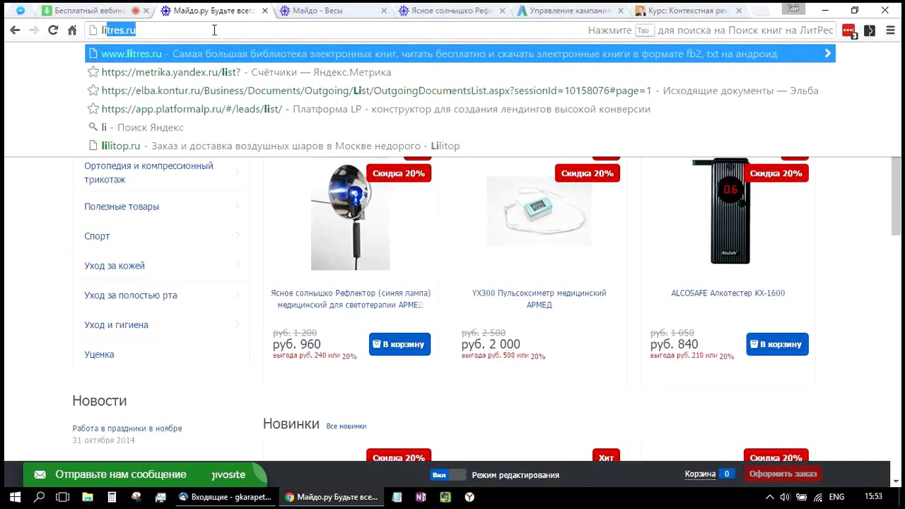
{"action": "type", "text": "litop"}
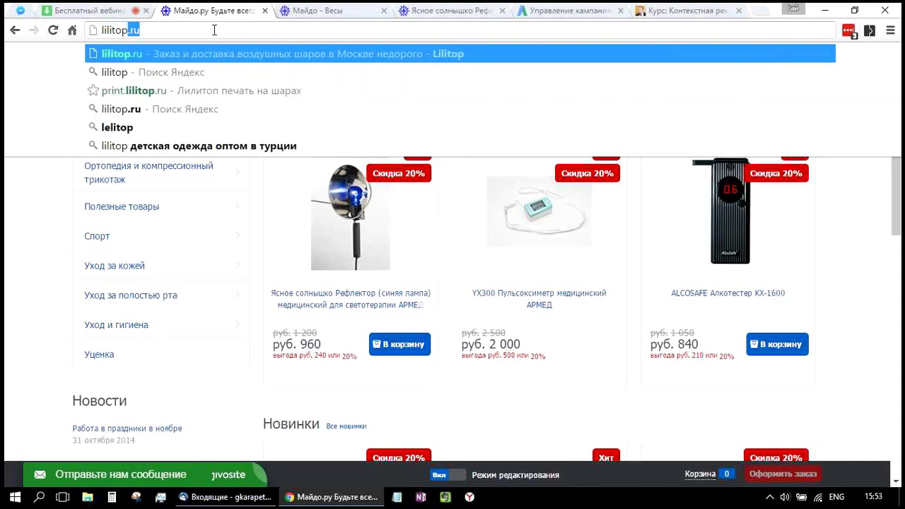
{"action": "key", "text": "Return"}
- Copy the domain lilitop.ru from the balloon shop's address and enter it as the campaign's website
{"action": "left_click", "coordinate": [302, 13]}
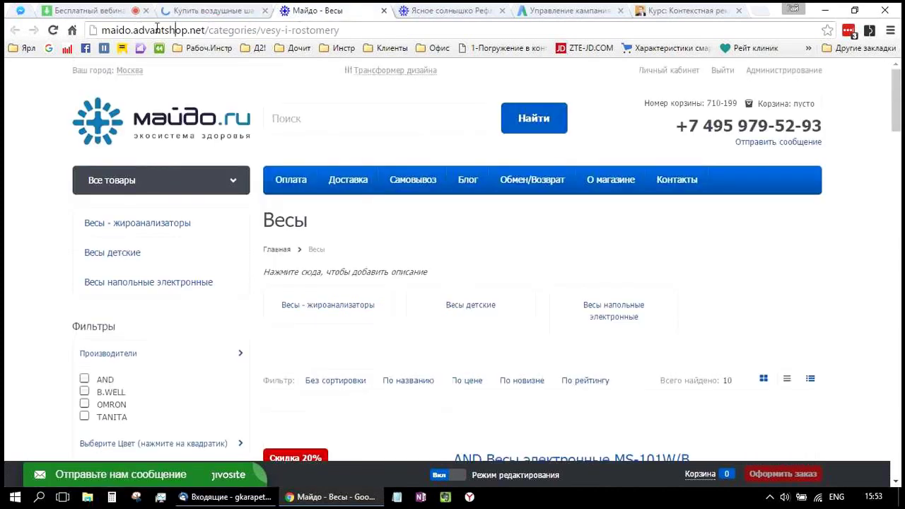
{"action": "left_click_drag", "start_coordinate": [133, 29], "coordinate": [181, 29]}
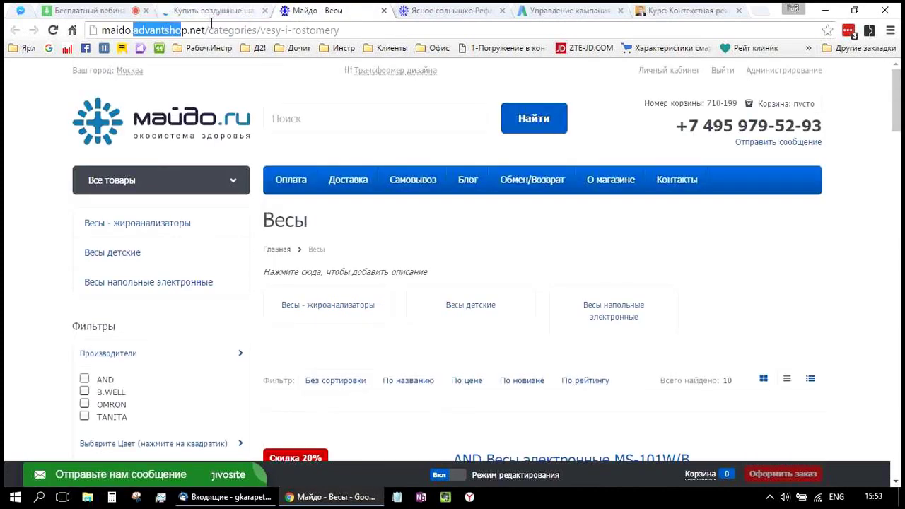
{"action": "key", "text": "ctrl+shift+Tab"}
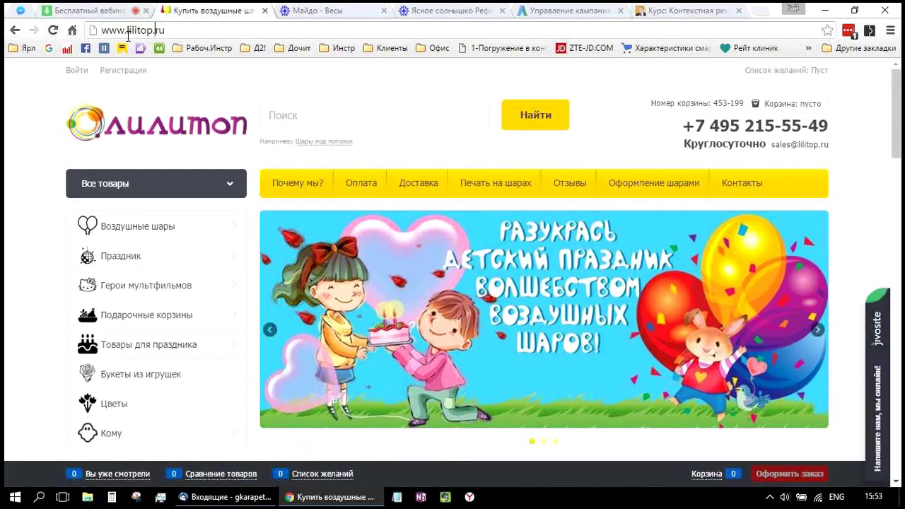
{"action": "left_click_drag", "start_coordinate": [127, 31], "coordinate": [165, 30]}
{"action": "key", "text": "ctrl+c"}
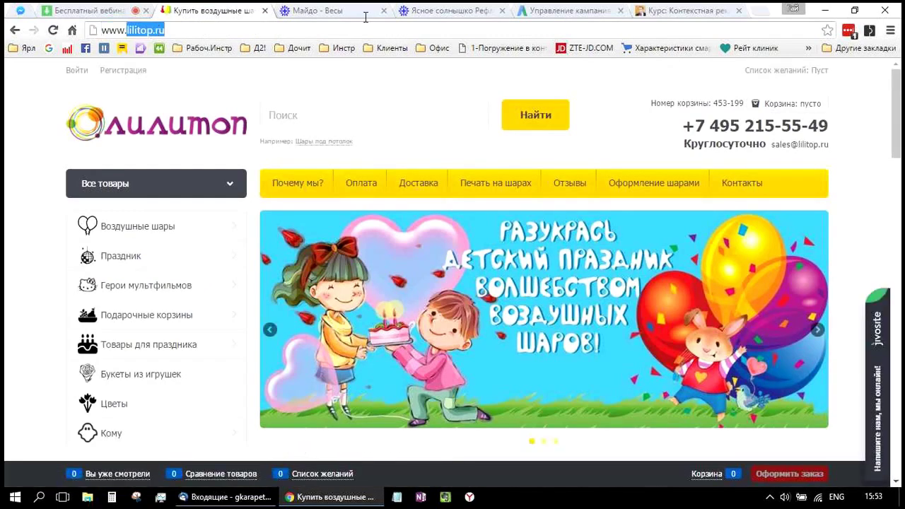
{"action": "left_click", "coordinate": [566, 11]}
{"action": "left_click", "coordinate": [196, 319]}
{"action": "key", "text": "ctrl+v"}
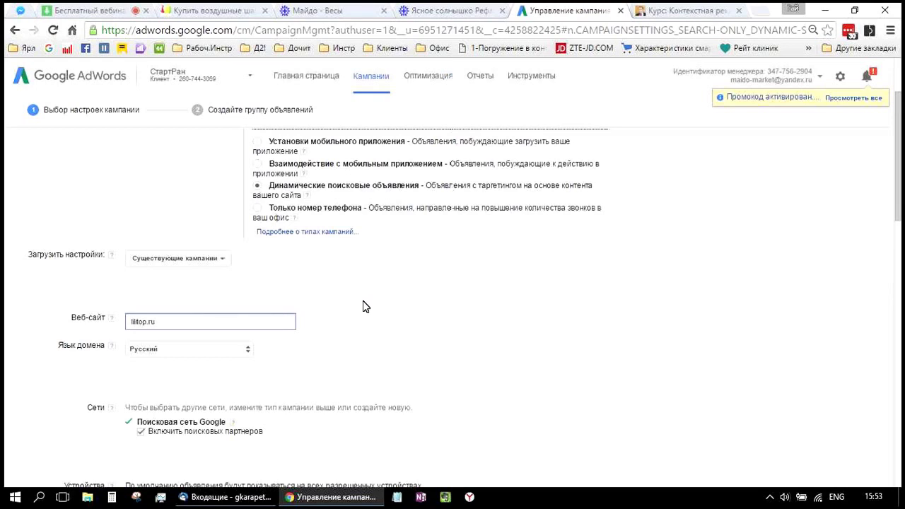
{"action": "left_click", "coordinate": [363, 306]}
- Browse the available domain languages for the website and leave "Русский" selected
{"action": "scroll", "coordinate": [296, 271], "scroll_direction": "down", "scroll_amount": 2}
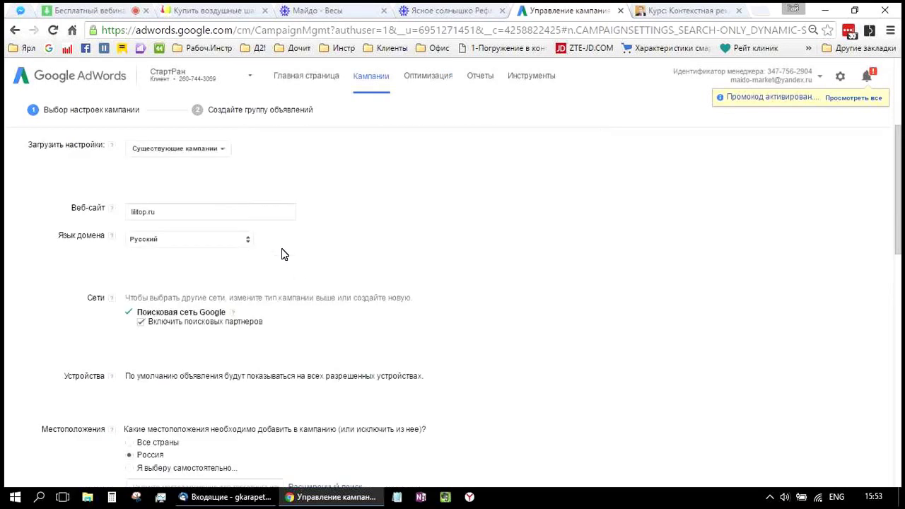
{"action": "left_click", "coordinate": [212, 239]}
{"action": "scroll", "coordinate": [183, 332], "scroll_direction": "up", "scroll_amount": 4}
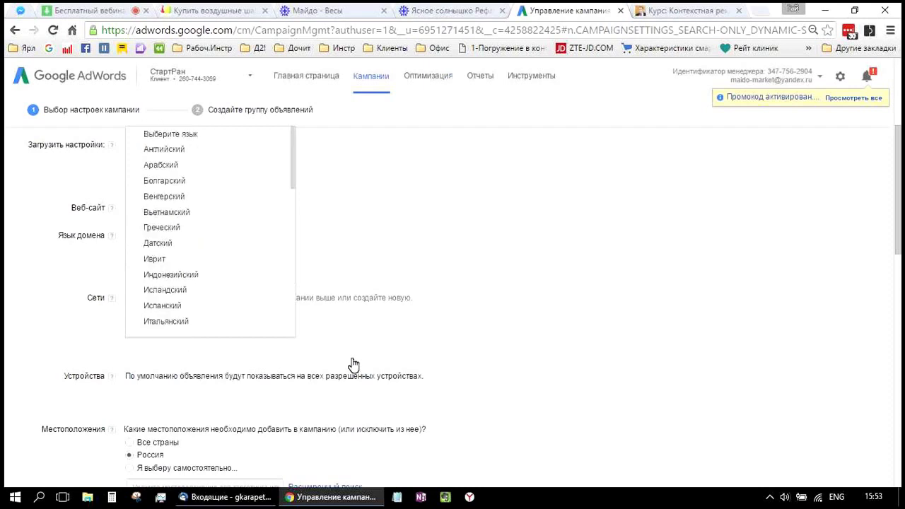
{"action": "scroll", "coordinate": [353, 364], "scroll_direction": "up", "scroll_amount": 3}
{"action": "scroll", "coordinate": [247, 257], "scroll_direction": "down", "scroll_amount": 3}
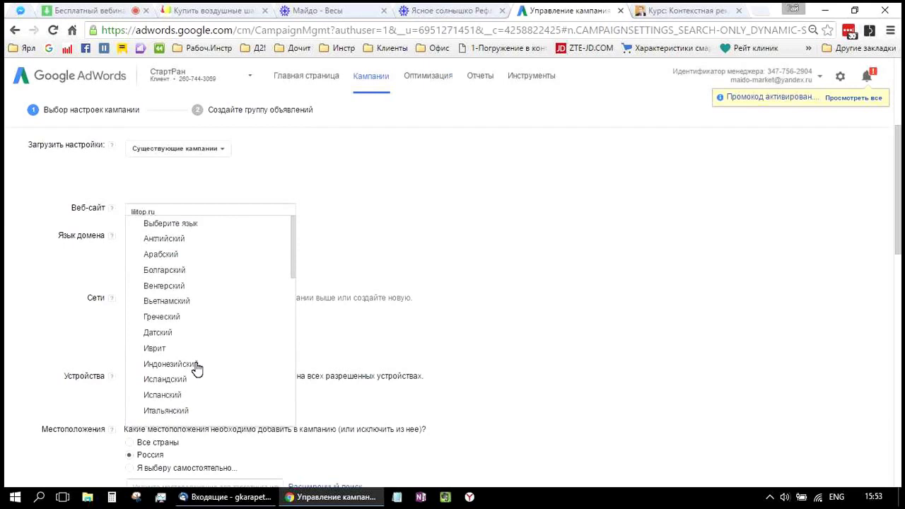
{"action": "scroll", "coordinate": [186, 330], "scroll_direction": "down", "scroll_amount": 3}
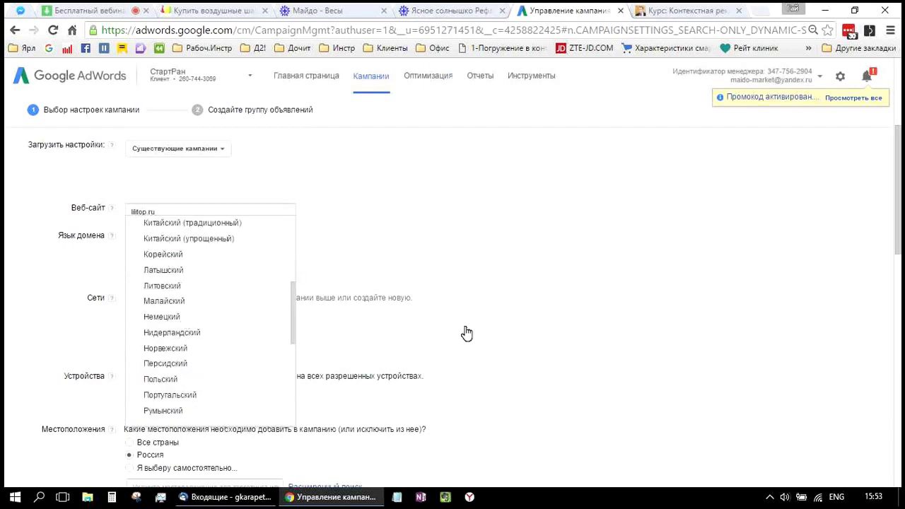
{"action": "key", "text": "Return"}
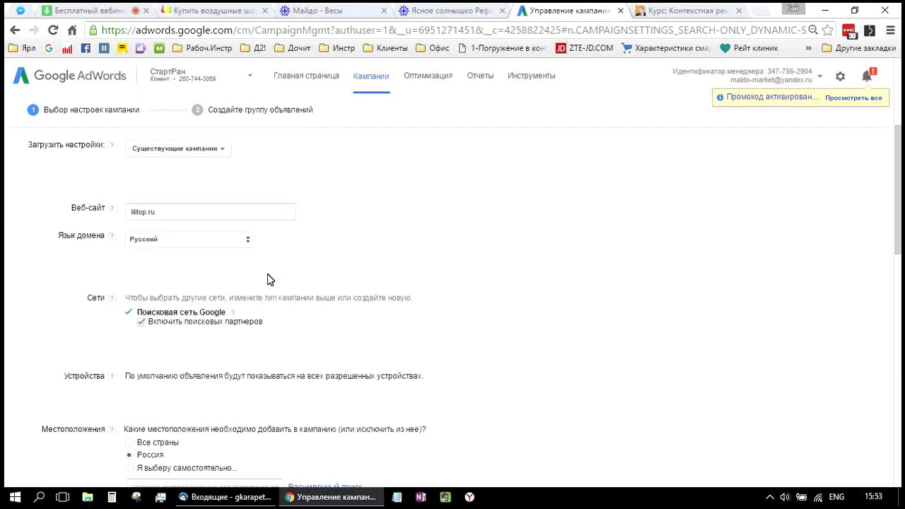
- Choose the campaign's locations manually and add the region "город Москва, Россия" as the target location
{"action": "scroll", "coordinate": [283, 286], "scroll_direction": "down", "scroll_amount": 2}
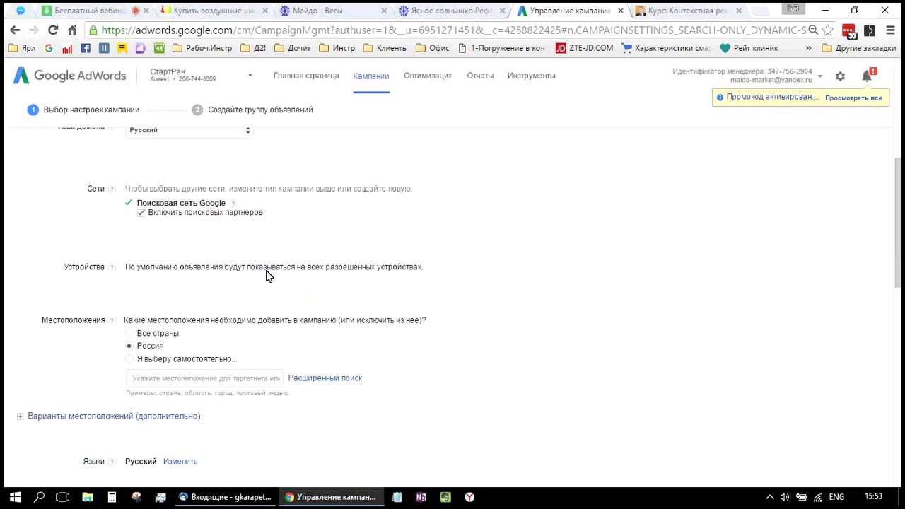
{"action": "scroll", "coordinate": [163, 268], "scroll_direction": "down", "scroll_amount": 2}
{"action": "left_click", "coordinate": [147, 268]}
{"action": "left_click", "coordinate": [147, 268]}
{"action": "type", "text": "V"}
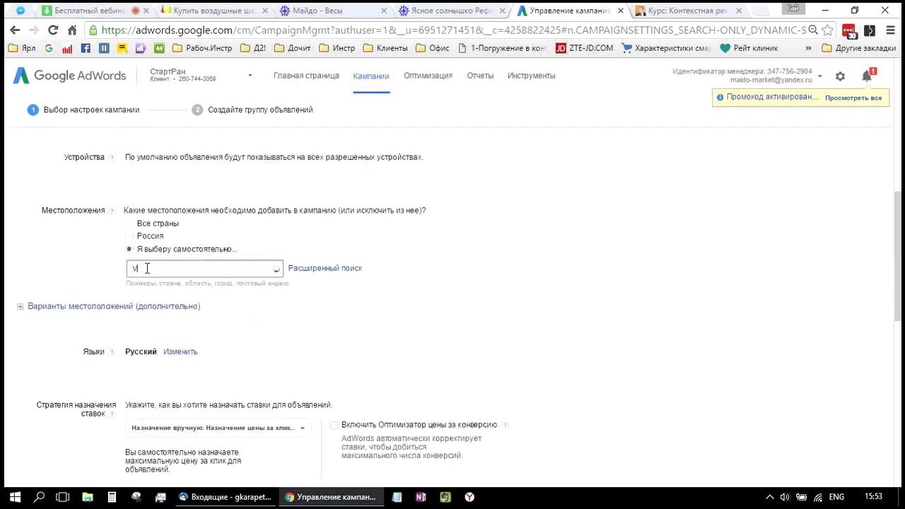
{"action": "key", "text": "BackSpace"}
{"action": "key", "text": "alt+shift"}
{"action": "type", "text": "Моск"}
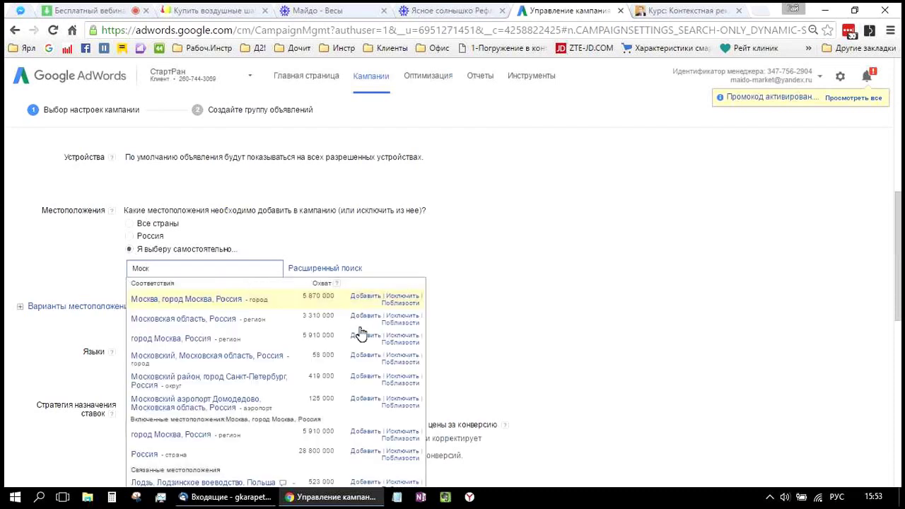
{"action": "key", "text": "Down"}
{"action": "key", "text": "Down"}
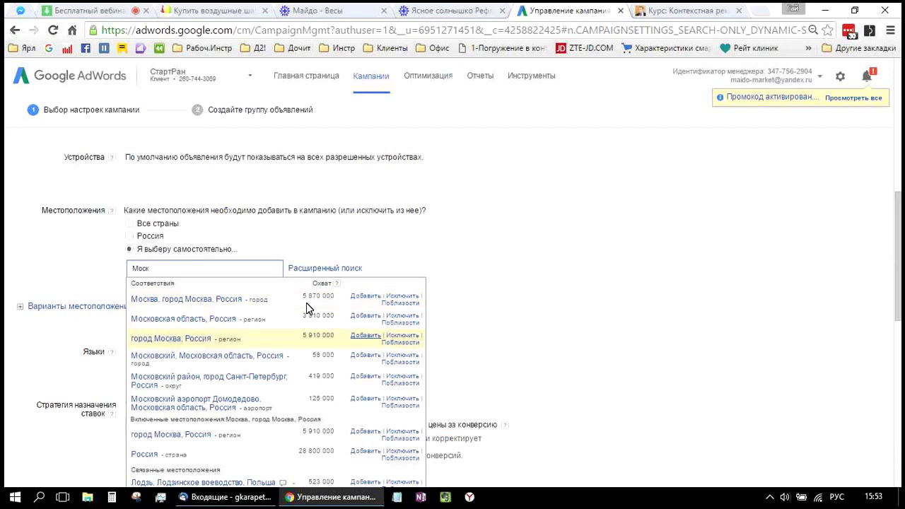
{"action": "key", "text": "Return"}
- Set the advanced location targeting to "Люди из целевого местоположения"
{"action": "left_click", "coordinate": [22, 335]}
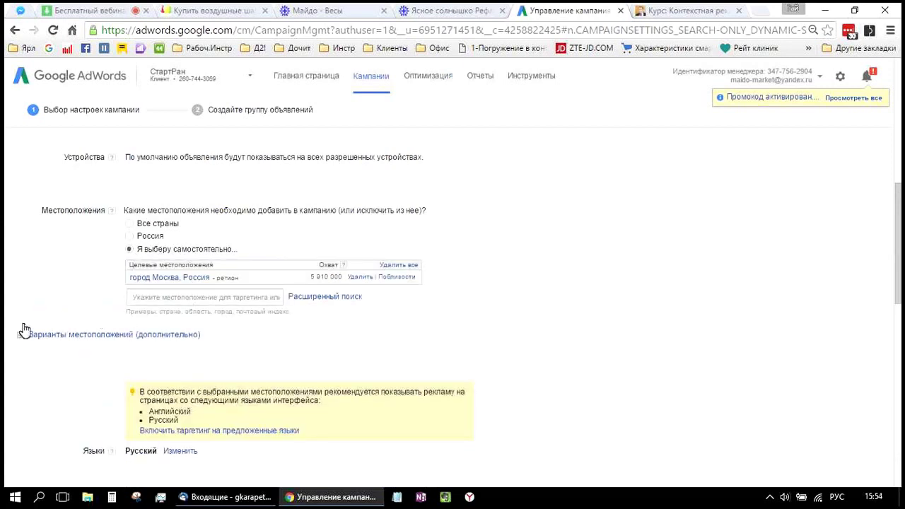
{"action": "scroll", "coordinate": [104, 278], "scroll_direction": "down", "scroll_amount": 2}
{"action": "left_click", "coordinate": [128, 262]}
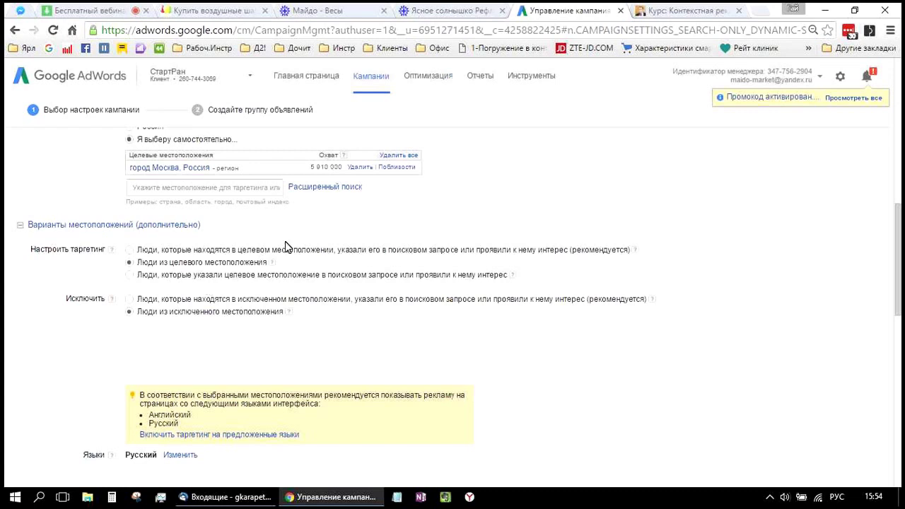
- Look through the bid strategies, keep manual cost-per-click bidding, and set the default bid to 10 ₽
{"action": "scroll", "coordinate": [307, 191], "scroll_direction": "down", "scroll_amount": 3}
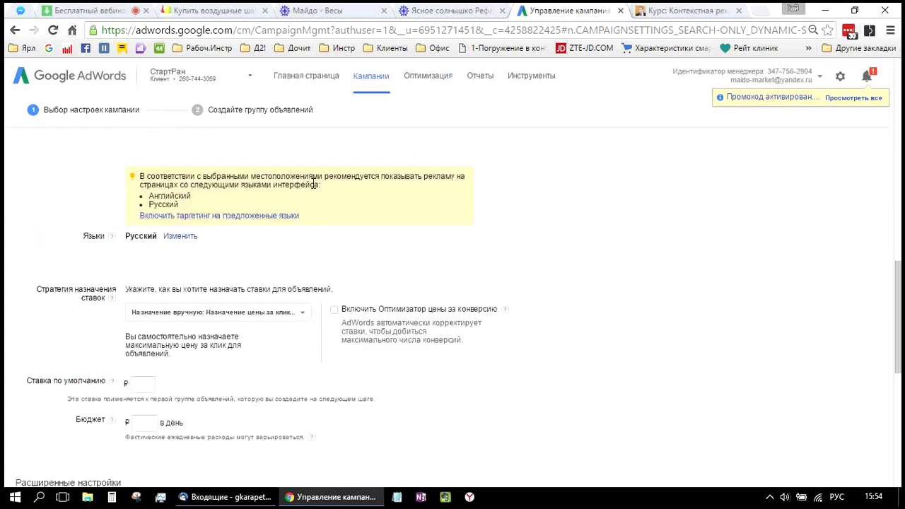
{"action": "scroll", "coordinate": [304, 198], "scroll_direction": "down", "scroll_amount": 2}
{"action": "left_click", "coordinate": [297, 202]}
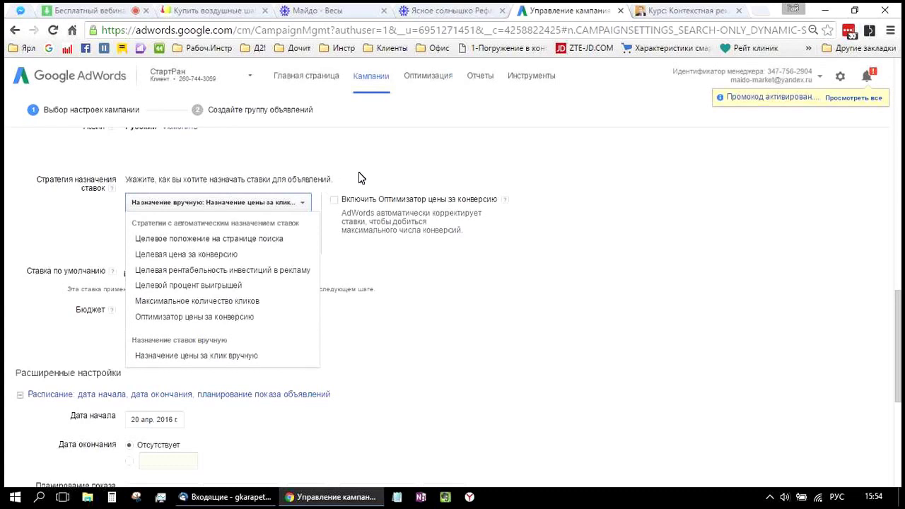
{"action": "left_click", "coordinate": [332, 201]}
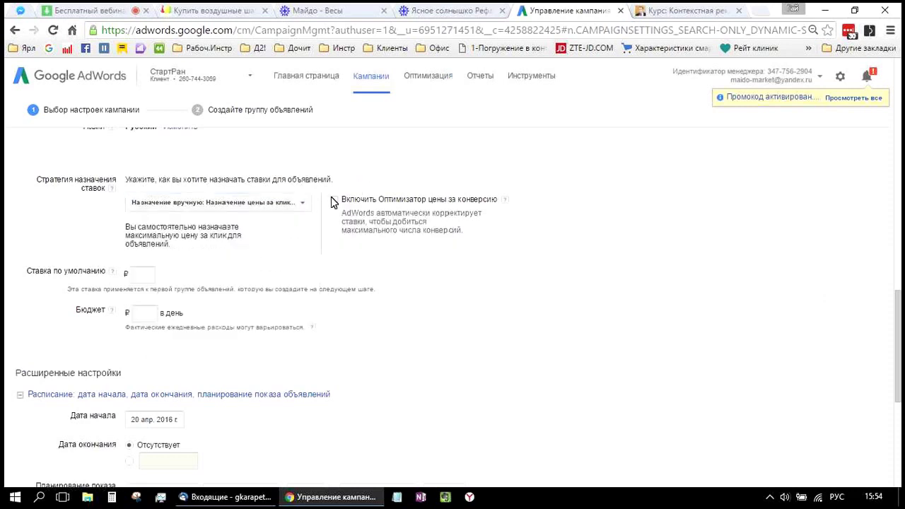
{"action": "left_click", "coordinate": [153, 274]}
{"action": "type", "text": "10"}
{"action": "left_click", "coordinate": [184, 271]}
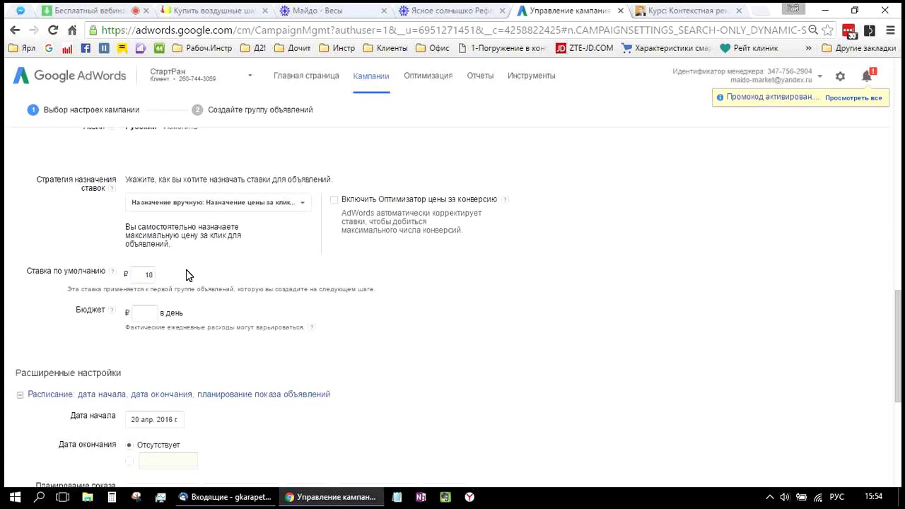
- Check the messages in the webinar chat and return to the campaign settings
{"action": "left_click", "coordinate": [98, 12]}
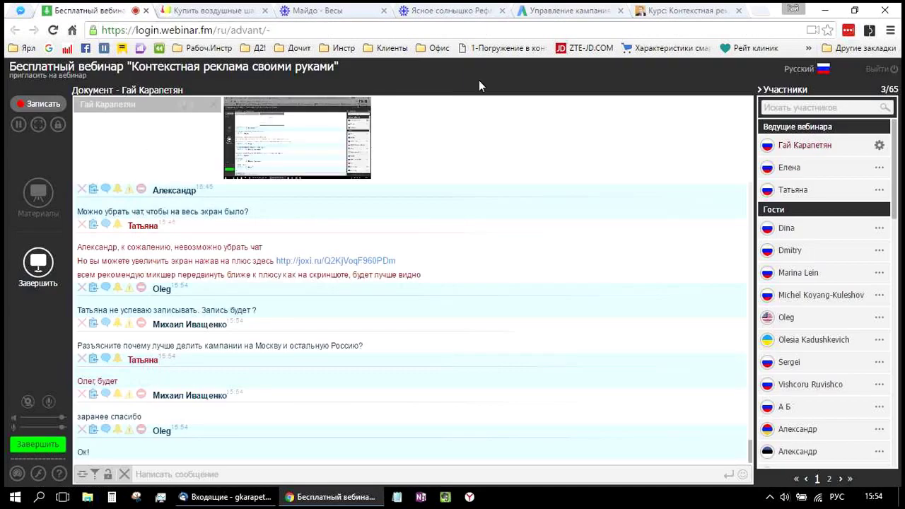
{"action": "key", "text": "ctrl+5"}
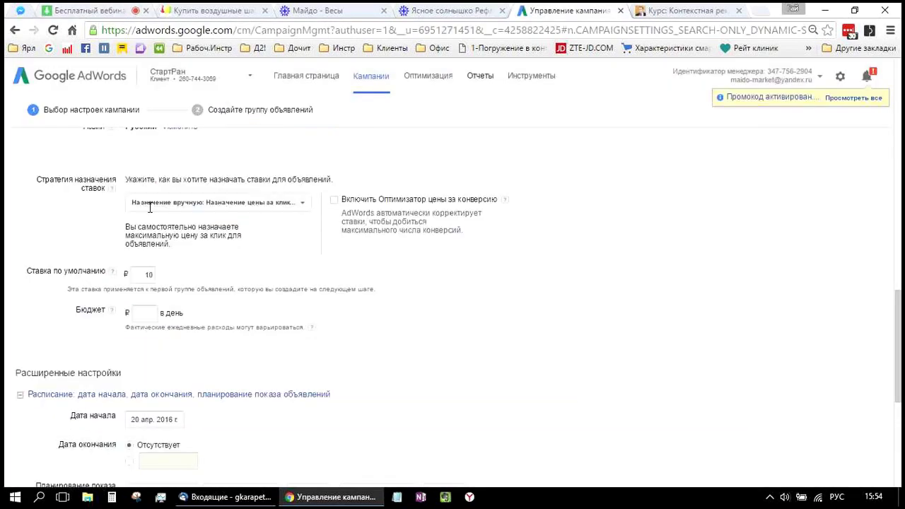
- Set the campaign's daily budget to 200 ₽
{"action": "scroll", "coordinate": [149, 206], "scroll_direction": "down", "scroll_amount": 2}
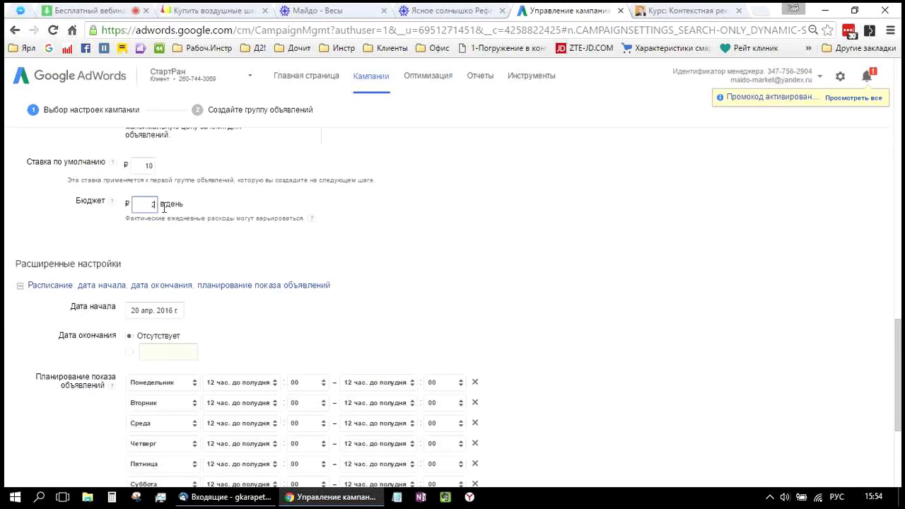
{"action": "type", "text": "200"}
{"action": "left_click", "coordinate": [565, 322]}
- Look over the campaign's start date, end date and ad schedule through to the end of the form
{"action": "scroll", "coordinate": [559, 312], "scroll_direction": "down", "scroll_amount": 2}
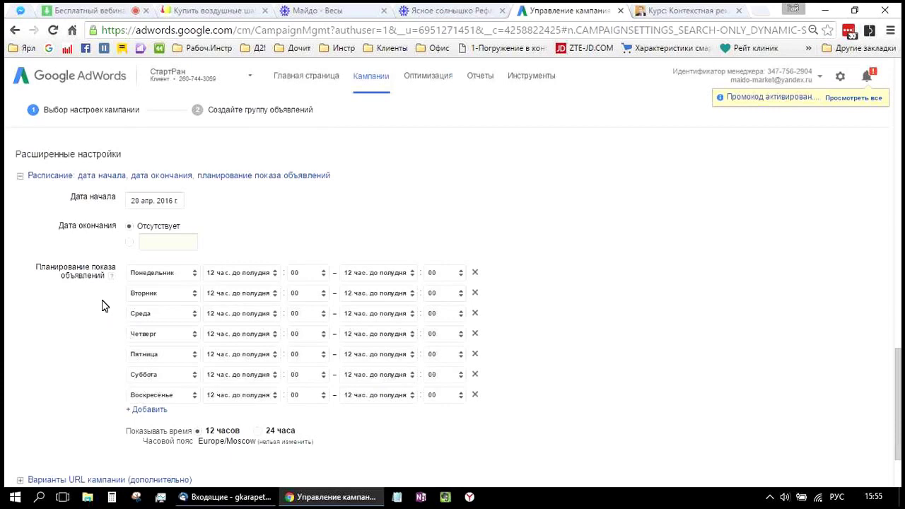
{"action": "scroll", "coordinate": [95, 303], "scroll_direction": "down", "scroll_amount": 1}
{"action": "scroll", "coordinate": [65, 302], "scroll_direction": "down", "scroll_amount": 2}
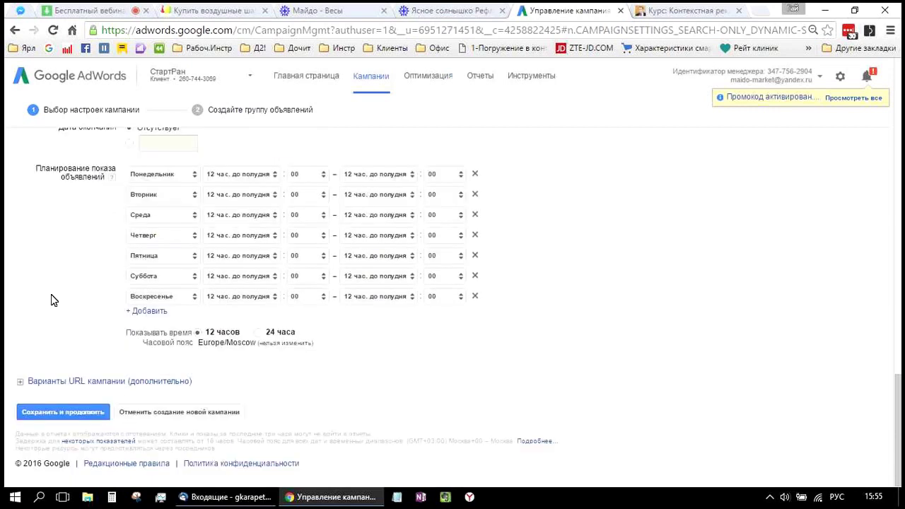
{"action": "left_click", "coordinate": [68, 412]}
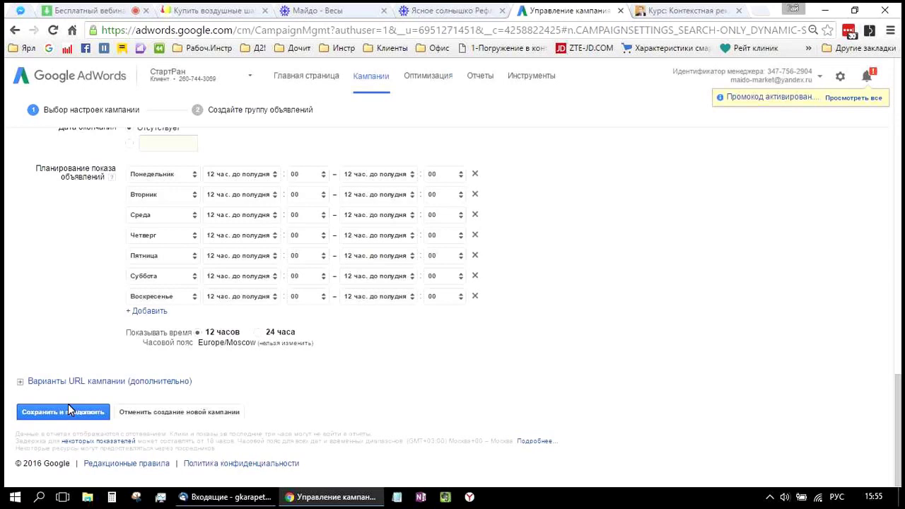
- Review the campaign's name, type, website, networks, target location and location targeting option from the beginning of the form
{"action": "scroll", "coordinate": [882, 166], "scroll_direction": "up", "scroll_amount": 5}
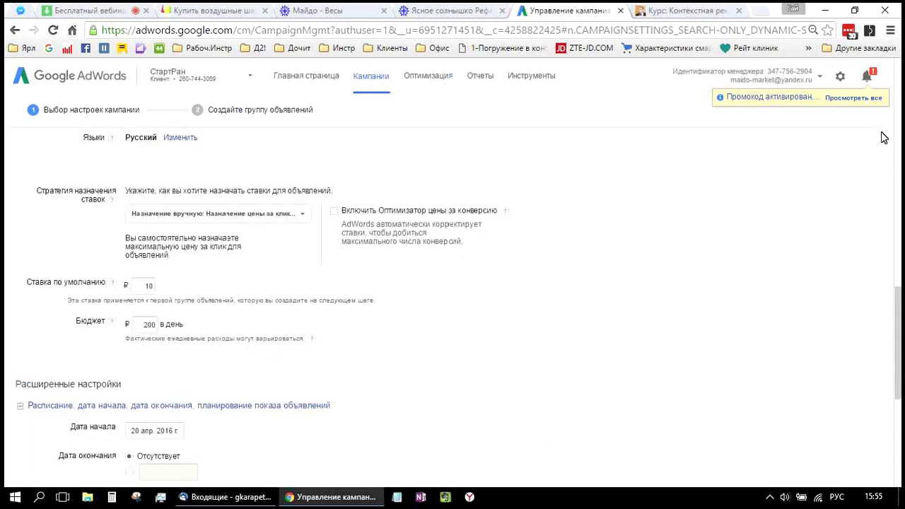
{"action": "scroll", "coordinate": [883, 138], "scroll_direction": "up", "scroll_amount": 8}
{"action": "scroll", "coordinate": [883, 134], "scroll_direction": "up", "scroll_amount": 3}
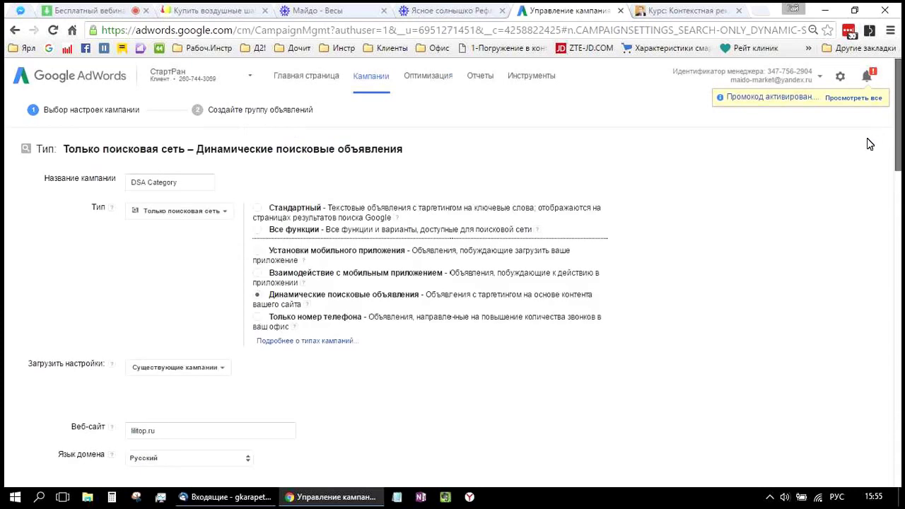
{"action": "scroll", "coordinate": [866, 144], "scroll_direction": "down", "scroll_amount": 1}
{"action": "scroll", "coordinate": [612, 223], "scroll_direction": "up", "scroll_amount": 1}
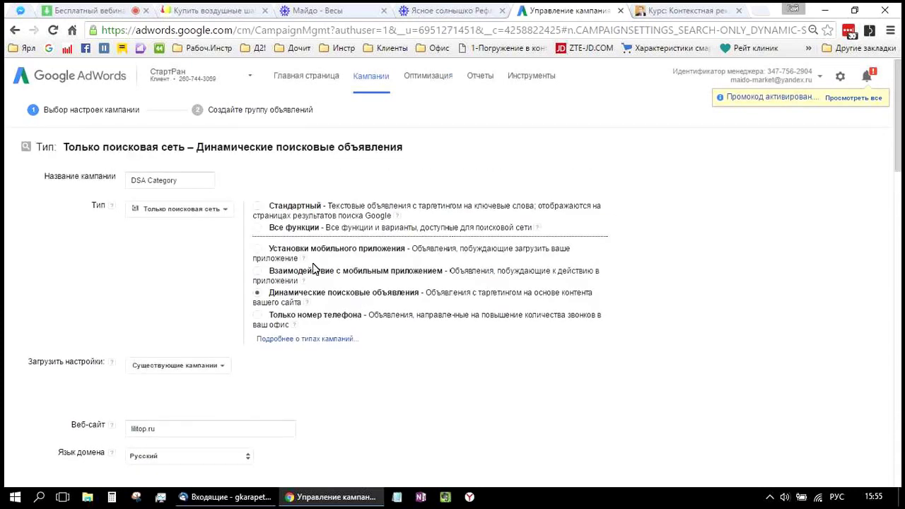
{"action": "left_click", "coordinate": [196, 181]}
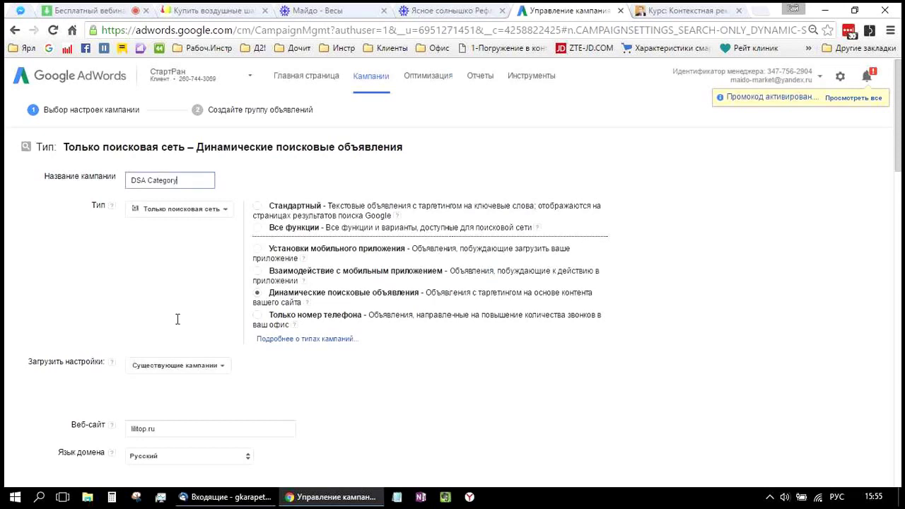
{"action": "scroll", "coordinate": [177, 318], "scroll_direction": "down", "scroll_amount": 3}
{"action": "left_click", "coordinate": [286, 319]}
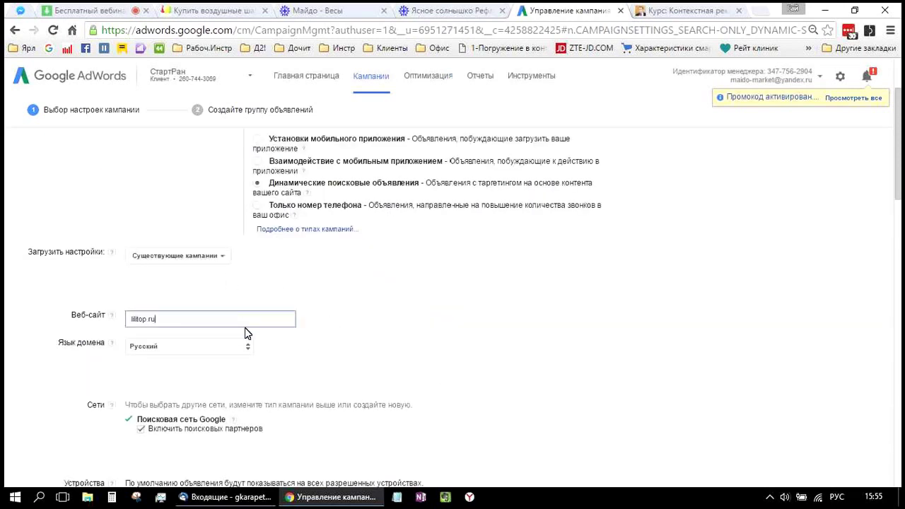
{"action": "scroll", "coordinate": [247, 325], "scroll_direction": "down", "scroll_amount": 3}
{"action": "scroll", "coordinate": [240, 244], "scroll_direction": "down", "scroll_amount": 3}
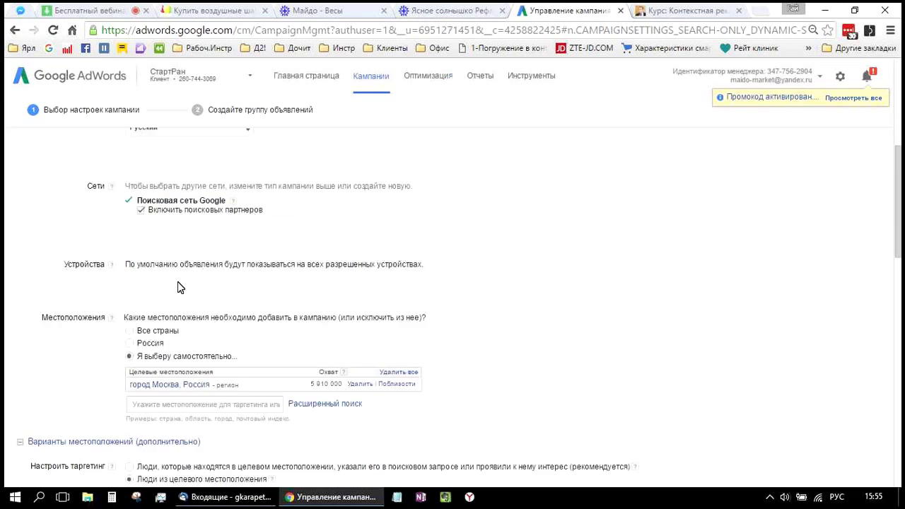
{"action": "scroll", "coordinate": [205, 286], "scroll_direction": "down", "scroll_amount": 3}
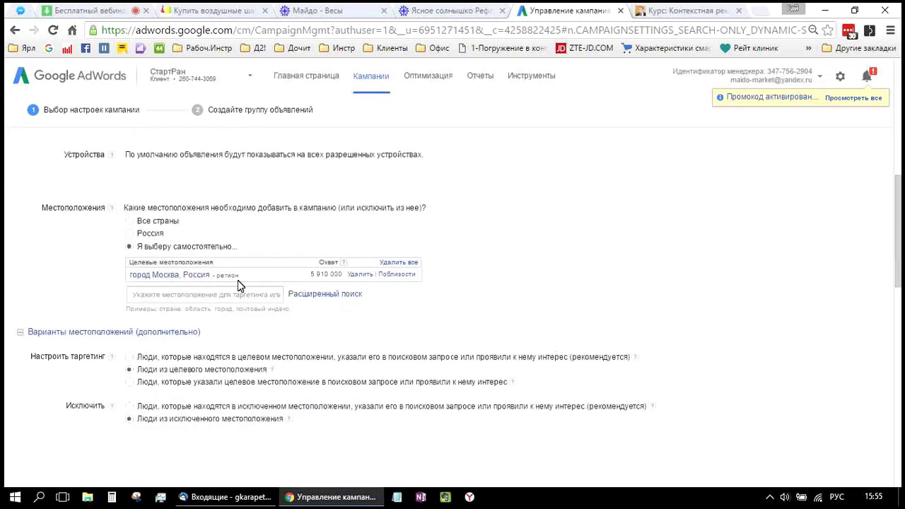
{"action": "scroll", "coordinate": [238, 280], "scroll_direction": "down", "scroll_amount": 3}
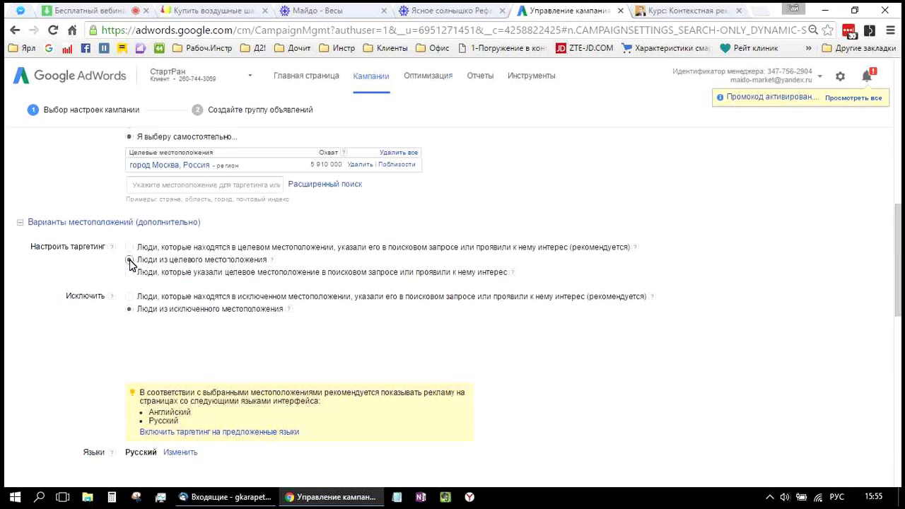
{"action": "left_click_drag", "start_coordinate": [271, 259], "coordinate": [88, 338]}
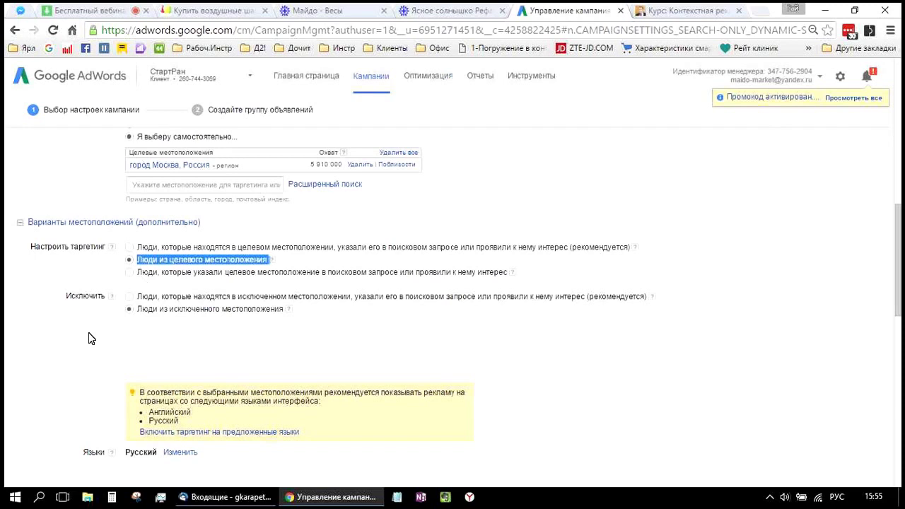
- Review the language, bid strategy, default bid, daily budget and ad schedule in the rest of the form
{"action": "scroll", "coordinate": [89, 338], "scroll_direction": "down", "scroll_amount": 3}
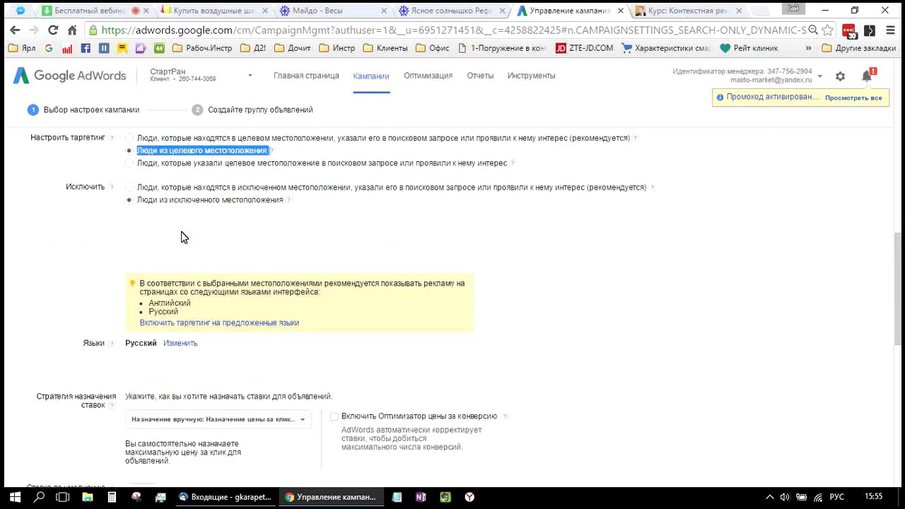
{"action": "scroll", "coordinate": [180, 234], "scroll_direction": "down", "scroll_amount": 6}
{"action": "left_click", "coordinate": [146, 275]}
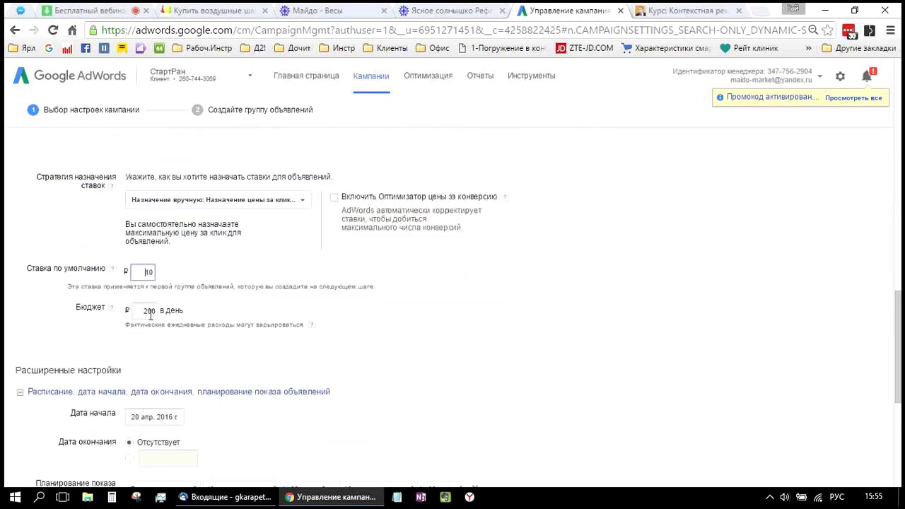
{"action": "key", "text": "Tab"}
{"action": "scroll", "coordinate": [284, 250], "scroll_direction": "down", "scroll_amount": 1}
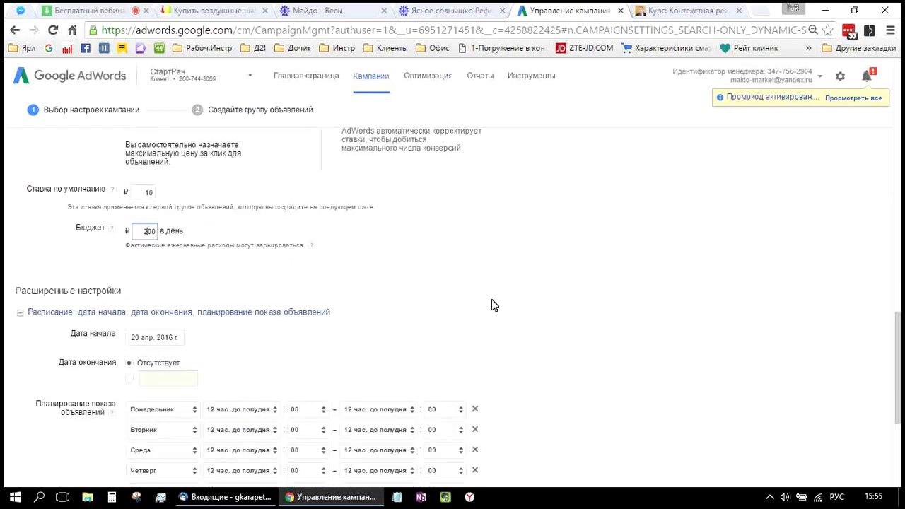
{"action": "scroll", "coordinate": [490, 304], "scroll_direction": "down", "scroll_amount": 2}
{"action": "scroll", "coordinate": [106, 382], "scroll_direction": "down", "scroll_amount": 2}
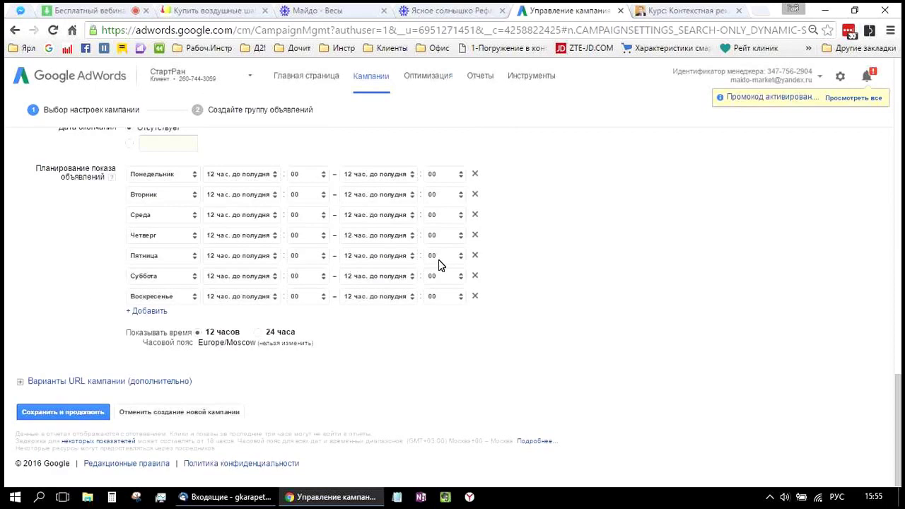
- Check the participants' replies in the webinar chat and return to the beginning of the campaign settings form
{"action": "key", "text": "ctrl+1"}
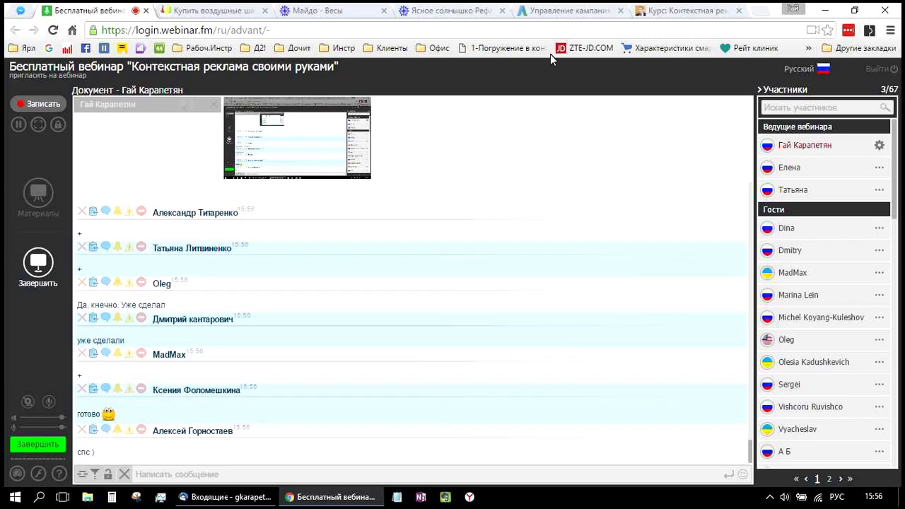
{"action": "key", "text": "ctrl+6"}
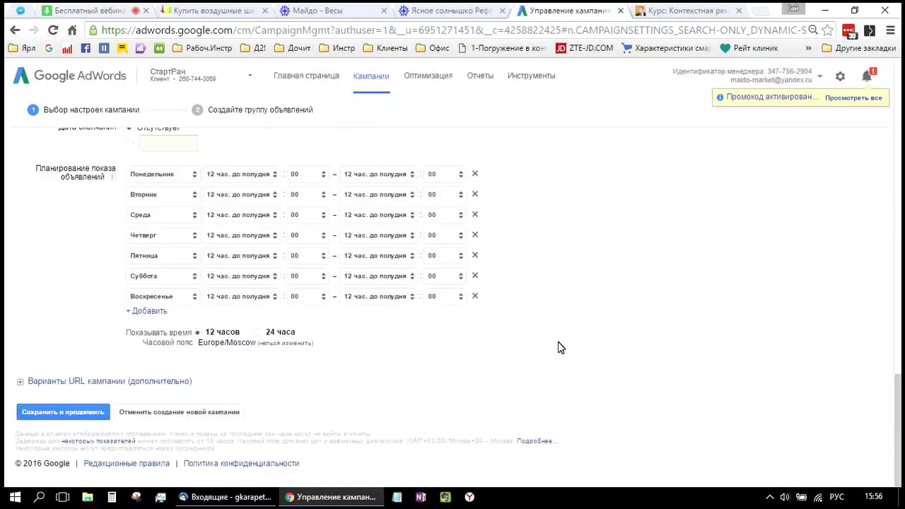
{"action": "scroll", "coordinate": [557, 342], "scroll_direction": "up", "scroll_amount": 1}
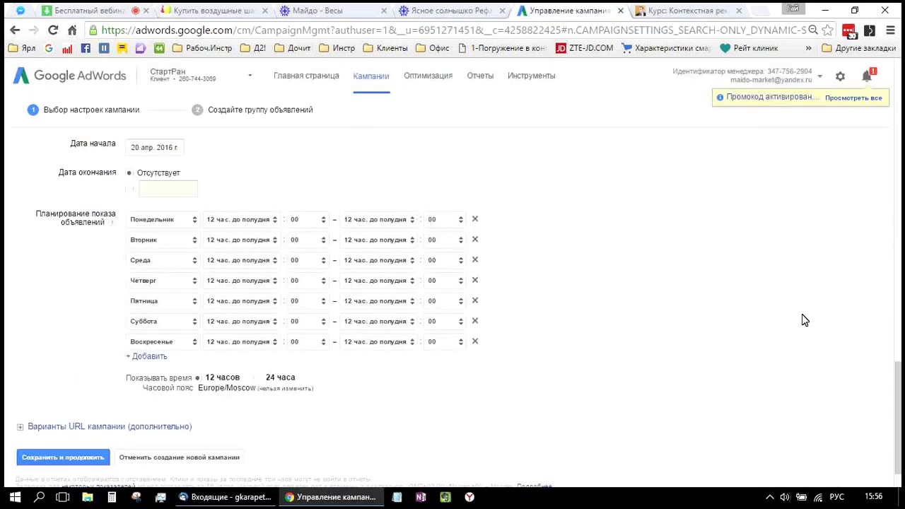
{"action": "scroll", "coordinate": [882, 270], "scroll_direction": "up", "scroll_amount": 10}
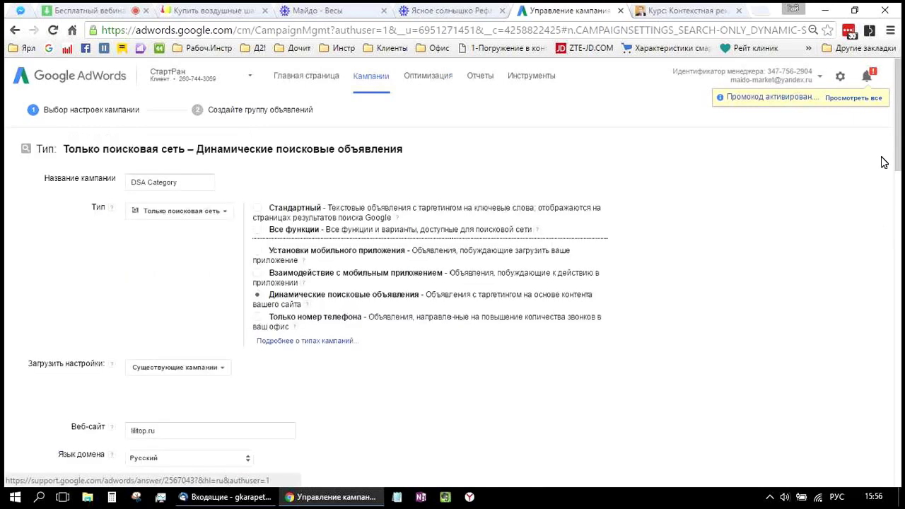
{"action": "scroll", "coordinate": [882, 158], "scroll_direction": "down", "scroll_amount": 1}
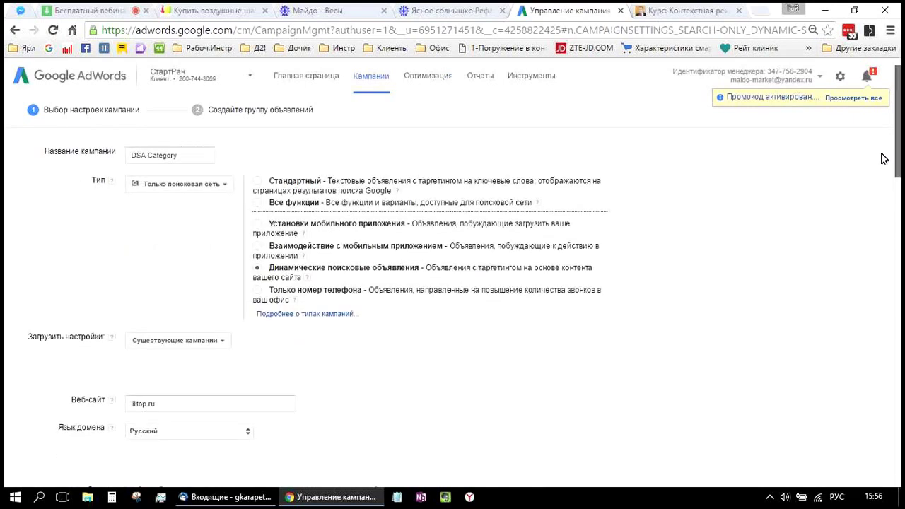
{"action": "scroll", "coordinate": [882, 159], "scroll_direction": "up", "scroll_amount": 1}
{"action": "scroll", "coordinate": [788, 172], "scroll_direction": "down", "scroll_amount": 1}
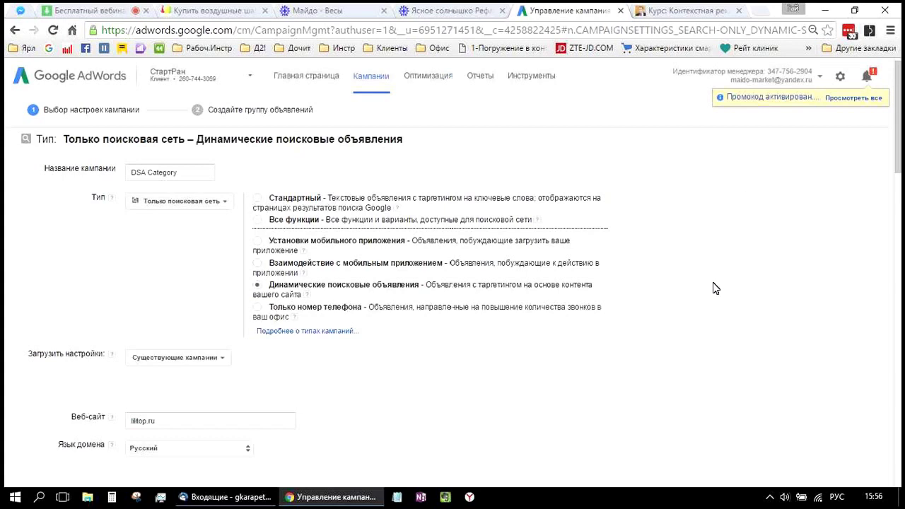
- Review the campaign type, website, networks and Moscow targeting, pointing out the location option "Люди из целевого местоположения"
{"action": "scroll", "coordinate": [706, 305], "scroll_direction": "down", "scroll_amount": 1}
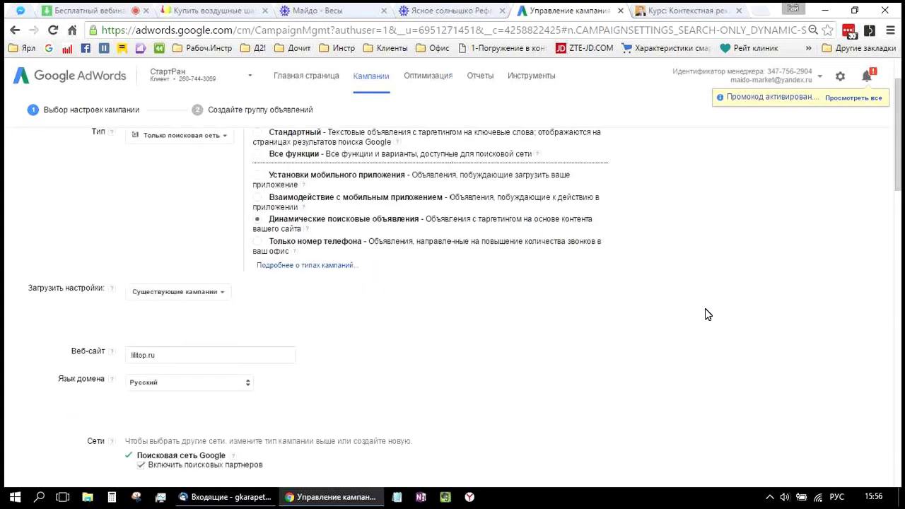
{"action": "scroll", "coordinate": [705, 308], "scroll_direction": "down", "scroll_amount": 4}
{"action": "scroll", "coordinate": [431, 342], "scroll_direction": "down", "scroll_amount": 2}
{"action": "left_click_drag", "start_coordinate": [140, 363], "coordinate": [262, 368]}
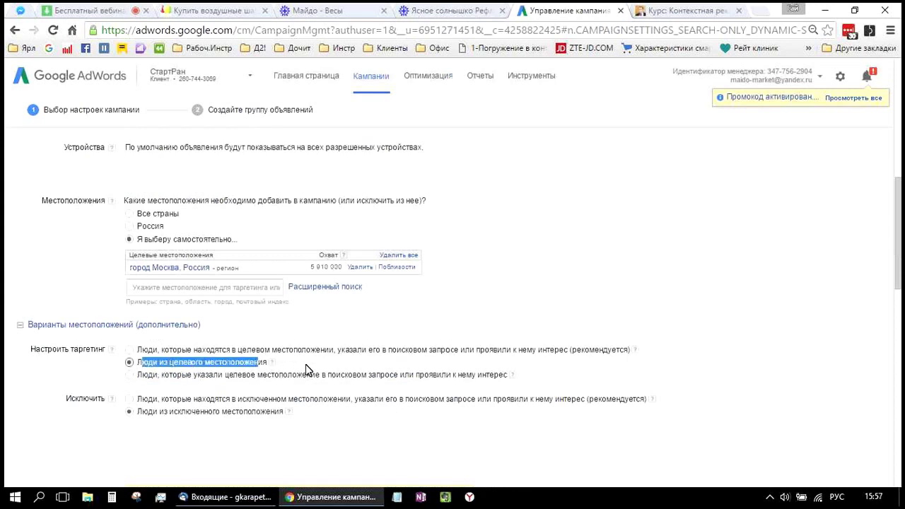
{"action": "left_click", "coordinate": [305, 364]}
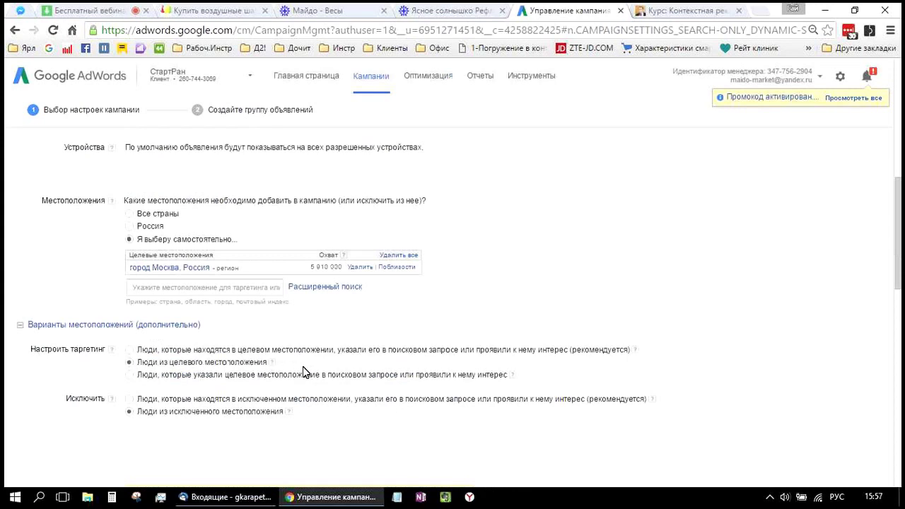
- Check the exclusion option, languages, bid strategy, default bid, daily budget and ad schedule through to the end of the form
{"action": "scroll", "coordinate": [302, 366], "scroll_direction": "down", "scroll_amount": 2}
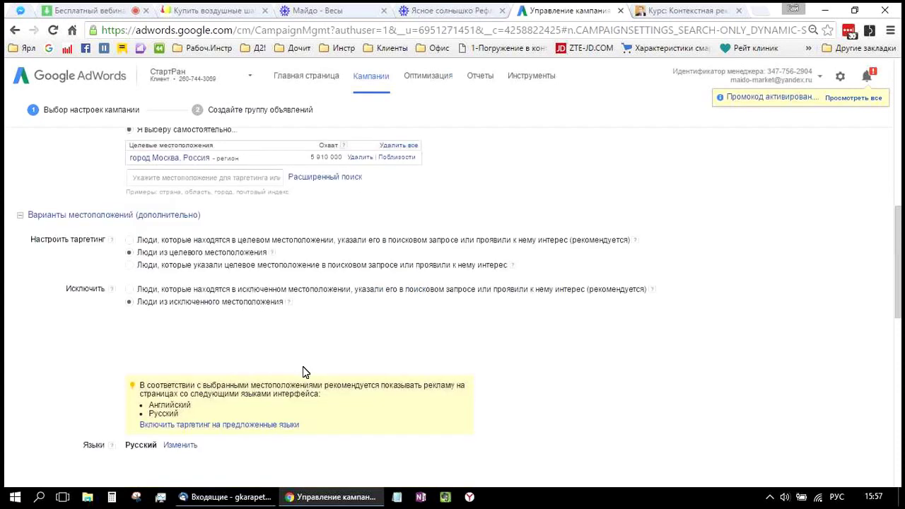
{"action": "scroll", "coordinate": [302, 367], "scroll_direction": "down", "scroll_amount": 2}
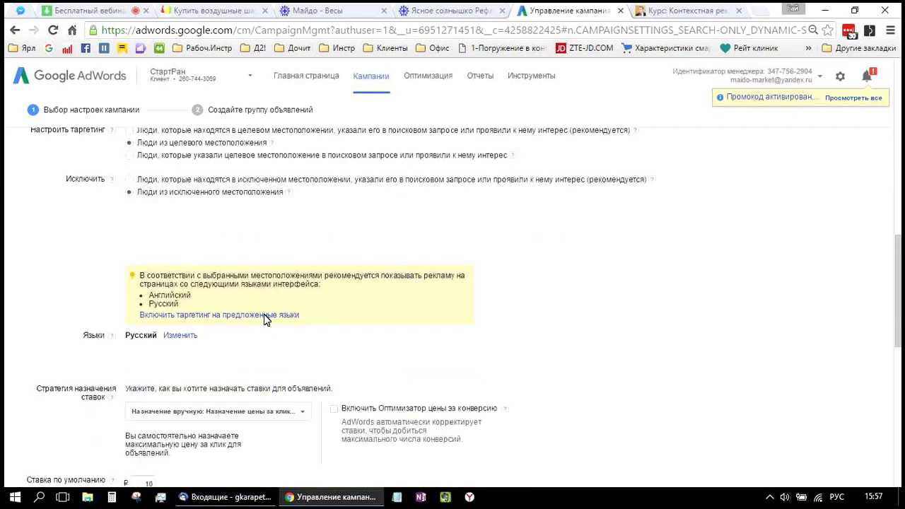
{"action": "scroll", "coordinate": [269, 322], "scroll_direction": "down", "scroll_amount": 2}
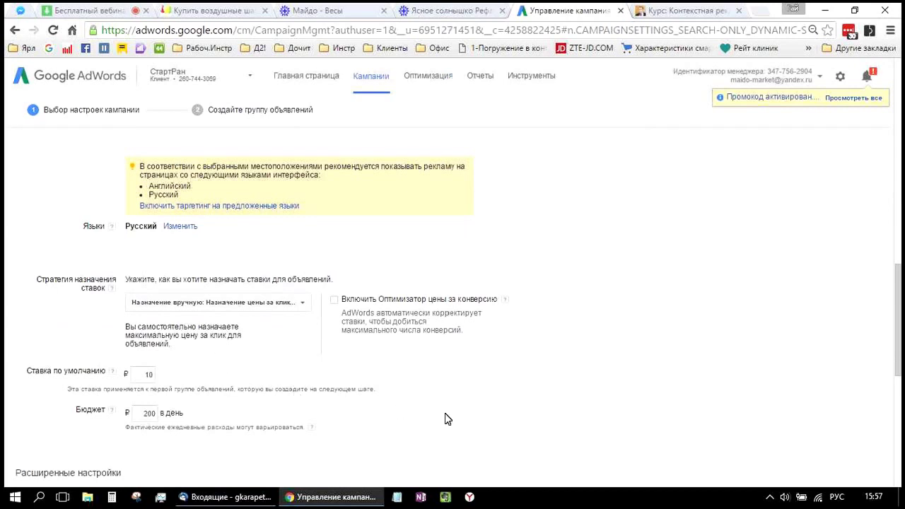
{"action": "scroll", "coordinate": [460, 380], "scroll_direction": "down", "scroll_amount": 2}
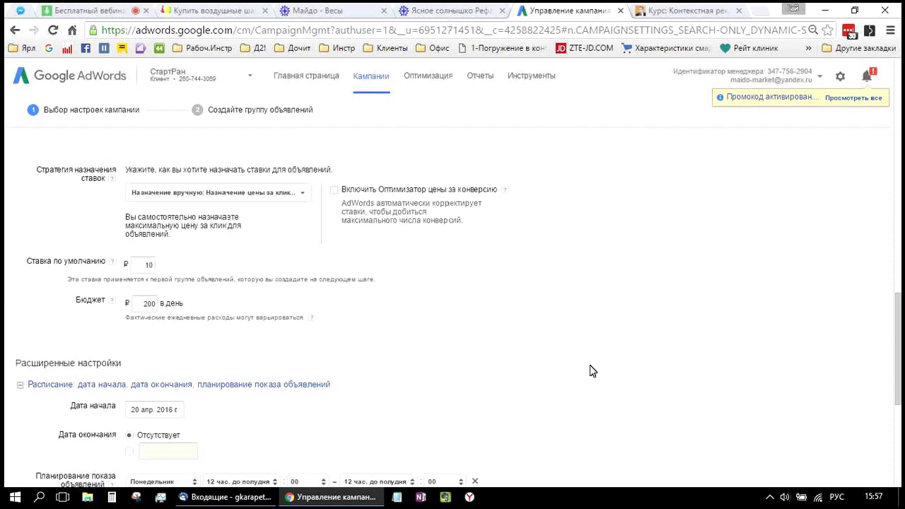
{"action": "scroll", "coordinate": [590, 364], "scroll_direction": "down", "scroll_amount": 1}
{"action": "scroll", "coordinate": [589, 365], "scroll_direction": "down", "scroll_amount": 5}
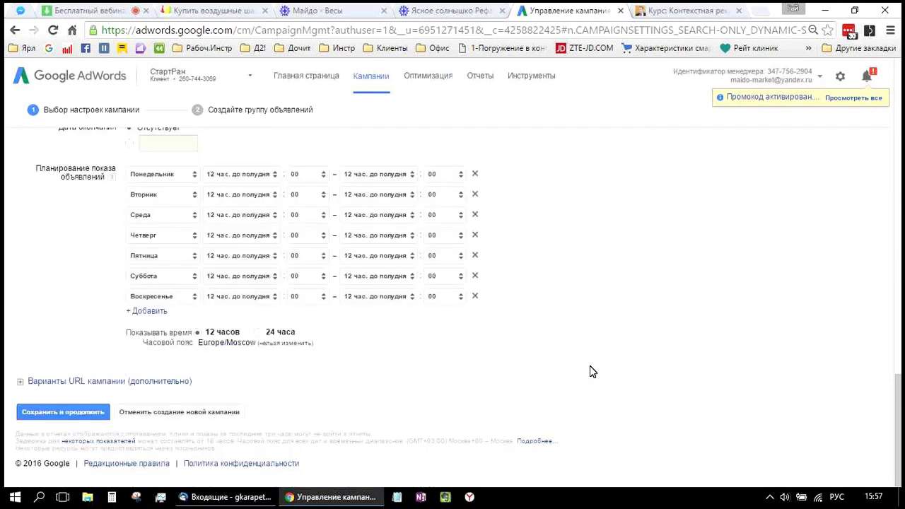
- Look through the schedule, budget, location and website settings once more, ending near the beginning of the campaign form
{"action": "scroll", "coordinate": [589, 371], "scroll_direction": "up", "scroll_amount": 4}
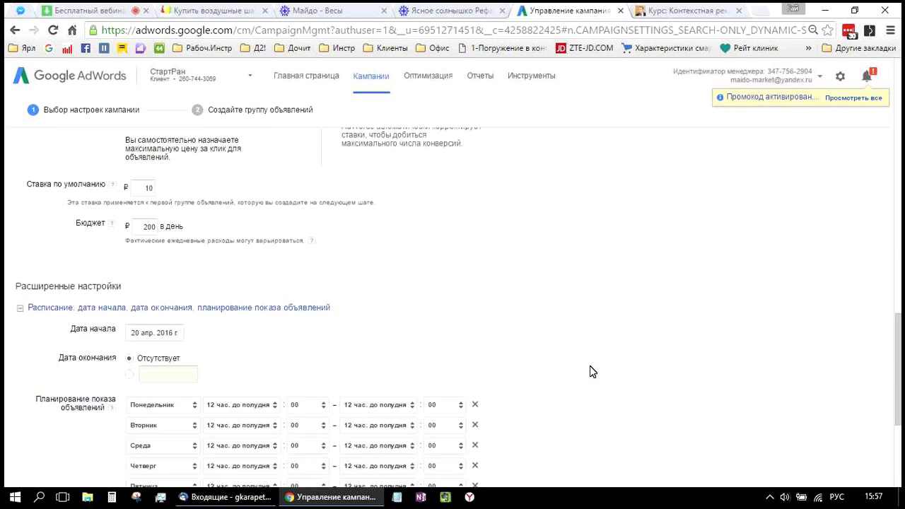
{"action": "scroll", "coordinate": [589, 365], "scroll_direction": "up", "scroll_amount": 10}
{"action": "scroll", "coordinate": [589, 365], "scroll_direction": "down", "scroll_amount": 3}
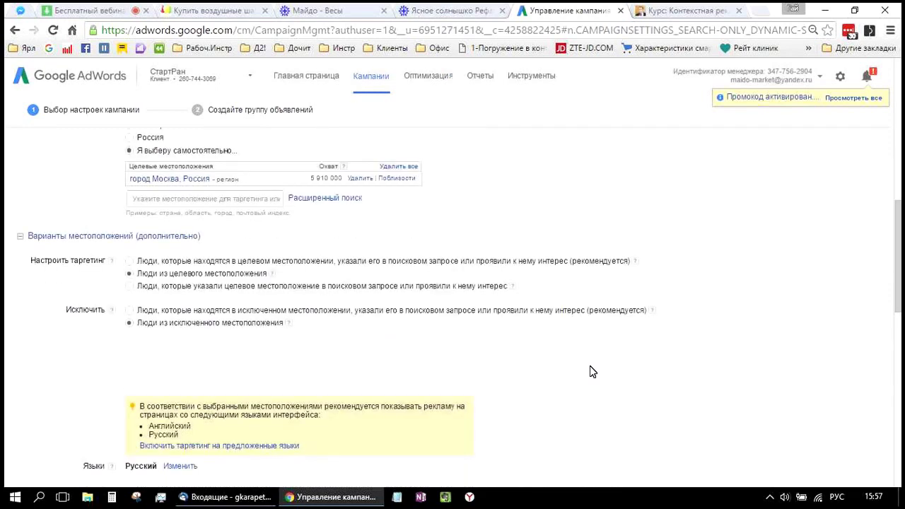
{"action": "scroll", "coordinate": [589, 365], "scroll_direction": "down", "scroll_amount": 8}
{"action": "scroll", "coordinate": [587, 365], "scroll_direction": "down", "scroll_amount": 3}
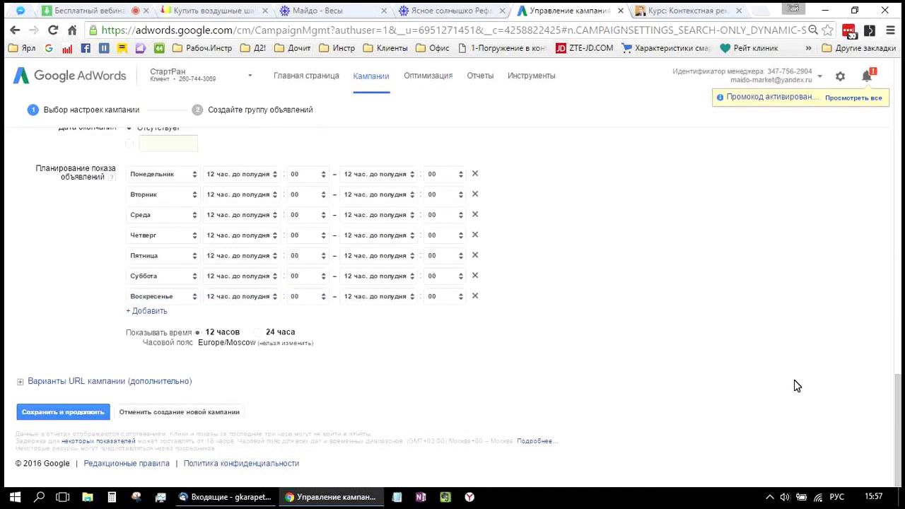
{"action": "scroll", "coordinate": [882, 325], "scroll_direction": "up", "scroll_amount": 4}
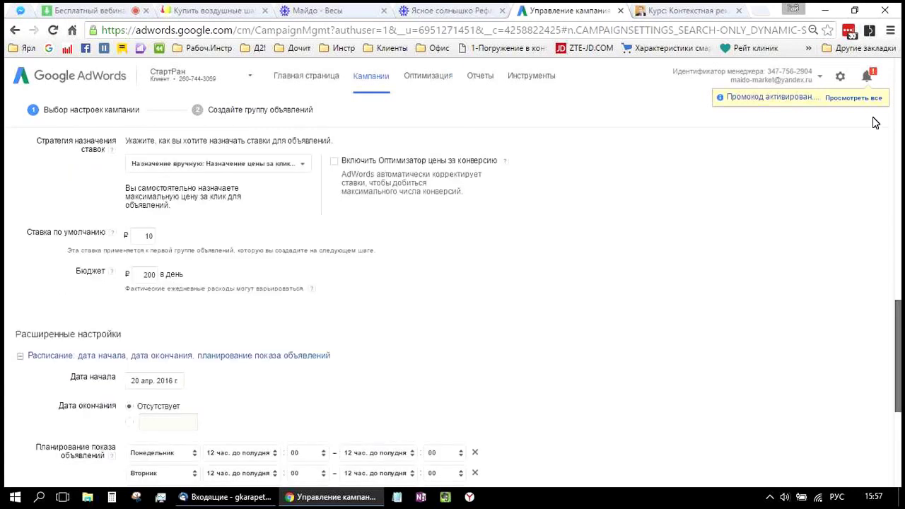
{"action": "scroll", "coordinate": [875, 113], "scroll_direction": "up", "scroll_amount": 8}
{"action": "scroll", "coordinate": [878, 83], "scroll_direction": "up", "scroll_amount": 5}
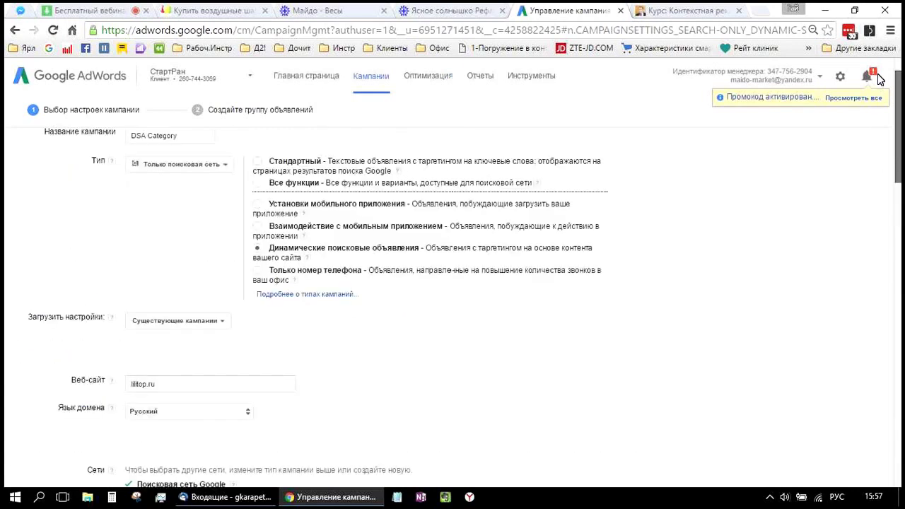
{"action": "scroll", "coordinate": [878, 79], "scroll_direction": "up", "scroll_amount": 1}
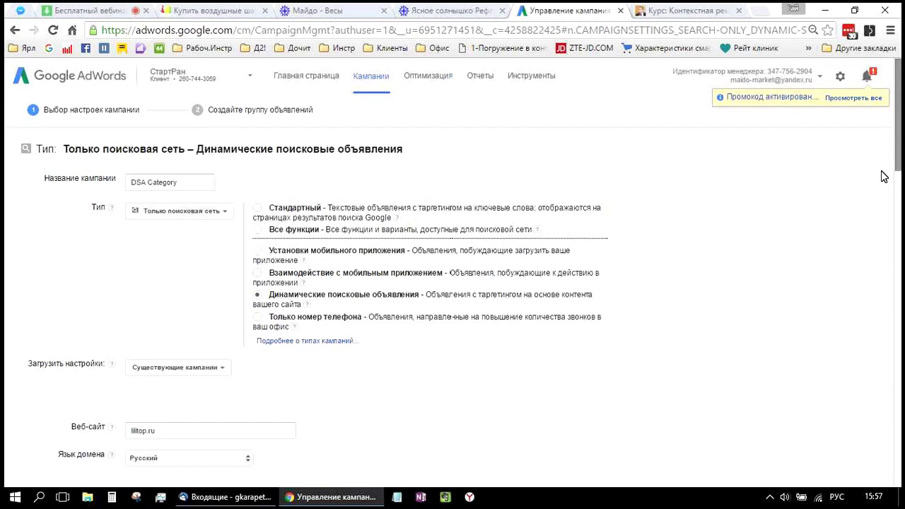
{"action": "scroll", "coordinate": [883, 177], "scroll_direction": "down", "scroll_amount": 1}
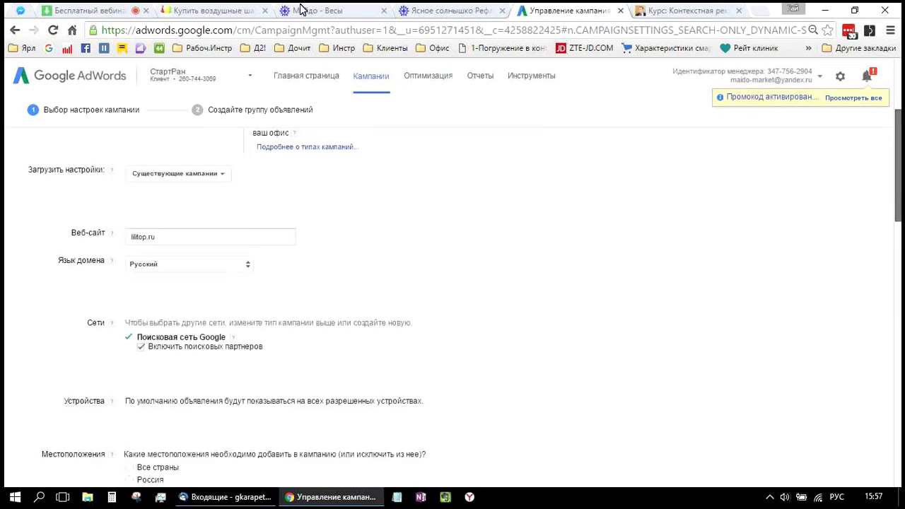
- Switch to the webinar chat and read the participants' questions, highlighting the one about splitting campaigns between Moscow and the rest of Russia
{"action": "key", "text": "ctrl+1"}
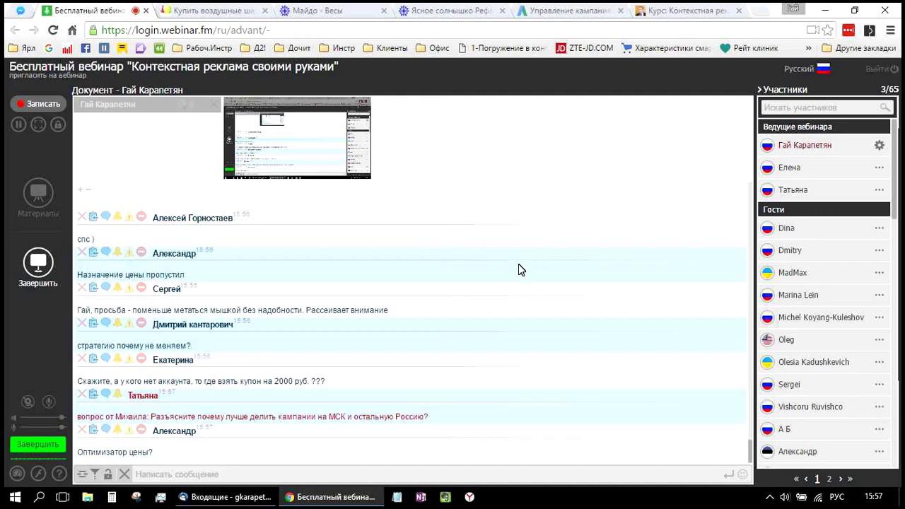
{"action": "scroll", "coordinate": [518, 269], "scroll_direction": "up", "scroll_amount": 2}
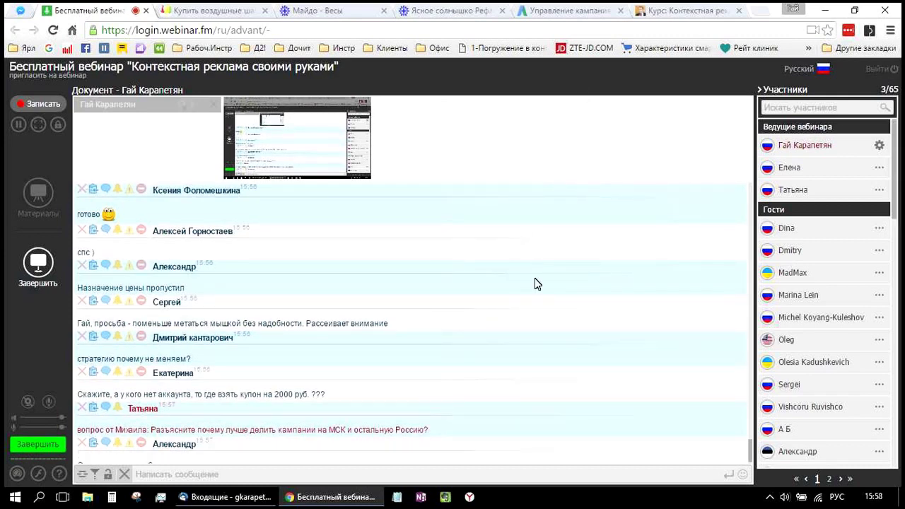
{"action": "scroll", "coordinate": [534, 283], "scroll_direction": "up", "scroll_amount": 1}
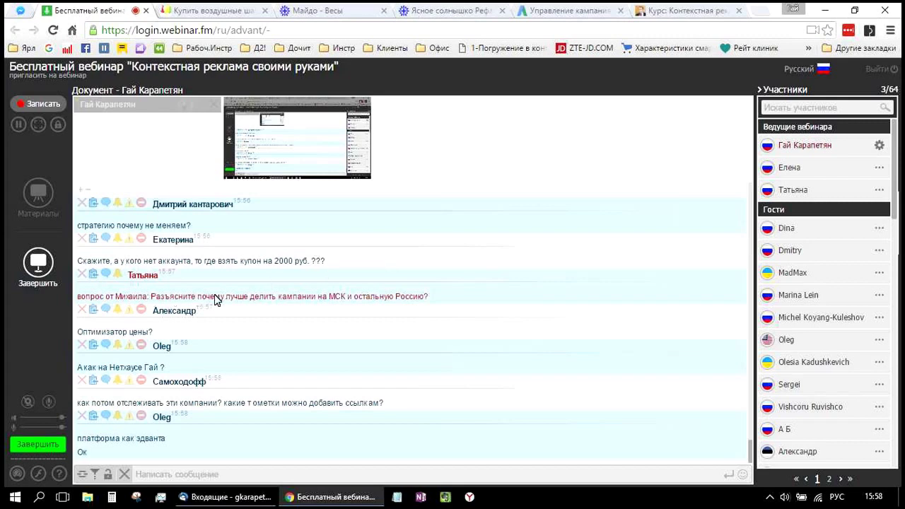
{"action": "left_click_drag", "start_coordinate": [150, 296], "coordinate": [433, 297]}
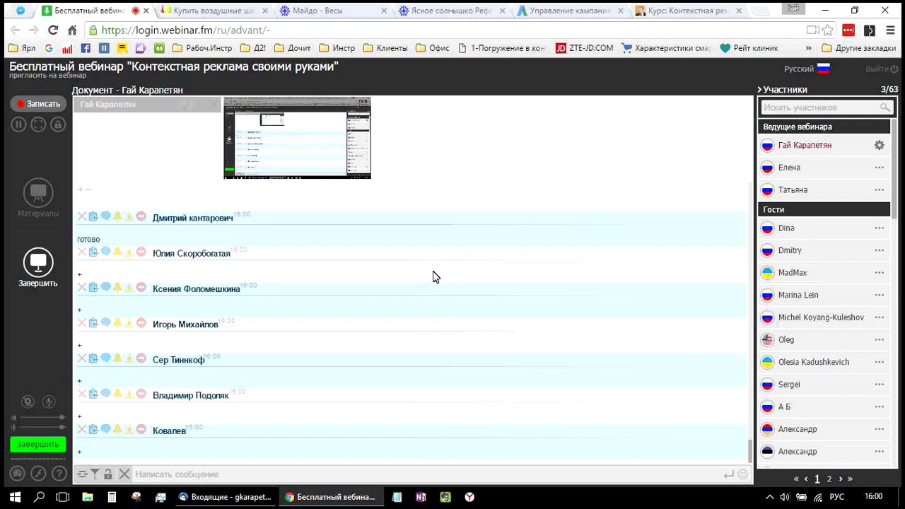
- Return to the AdWords campaign form, save the DSA Category settings and continue to ad group creation
{"action": "left_click", "coordinate": [568, 19]}
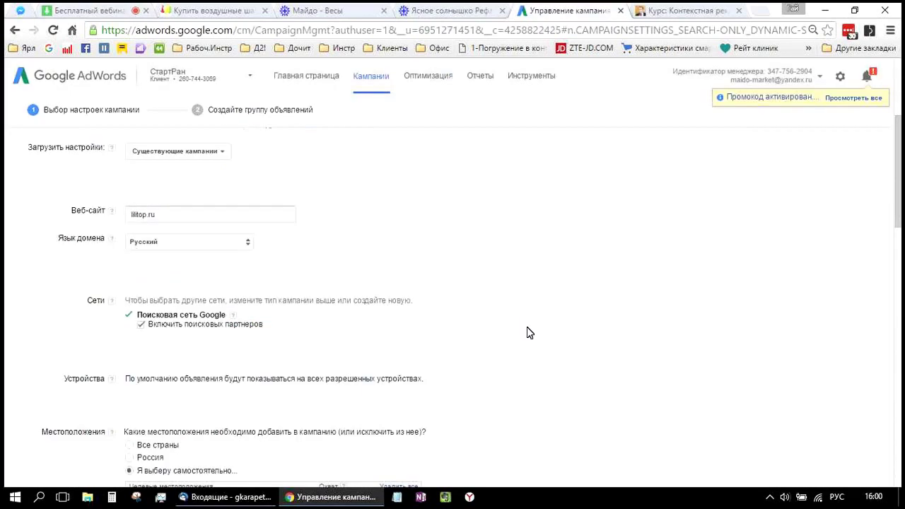
{"action": "scroll", "coordinate": [530, 332], "scroll_direction": "down", "scroll_amount": 2}
{"action": "scroll", "coordinate": [530, 332], "scroll_direction": "down", "scroll_amount": 2}
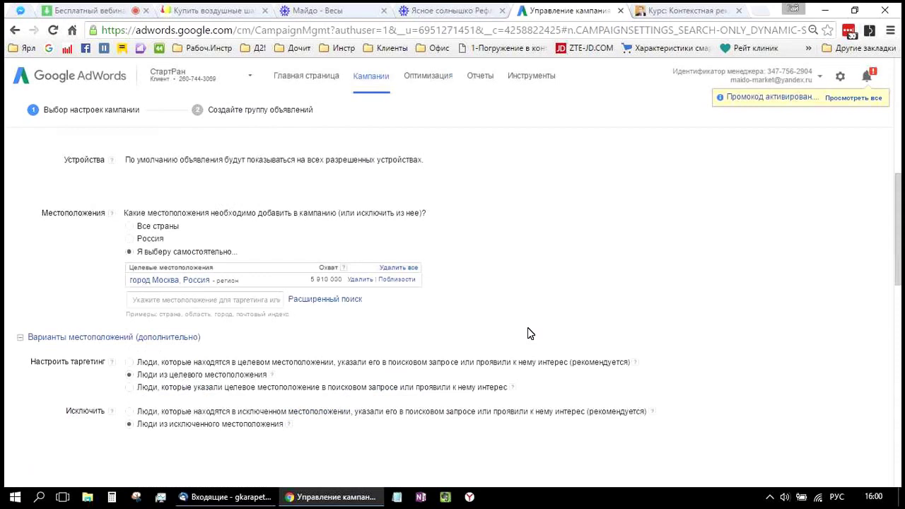
{"action": "scroll", "coordinate": [488, 308], "scroll_direction": "down", "scroll_amount": 2}
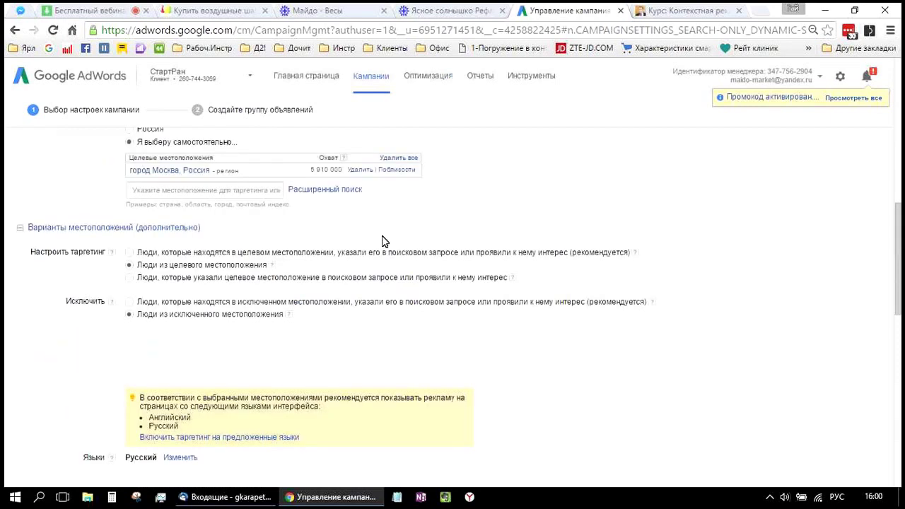
{"action": "scroll", "coordinate": [381, 242], "scroll_direction": "down", "scroll_amount": 5}
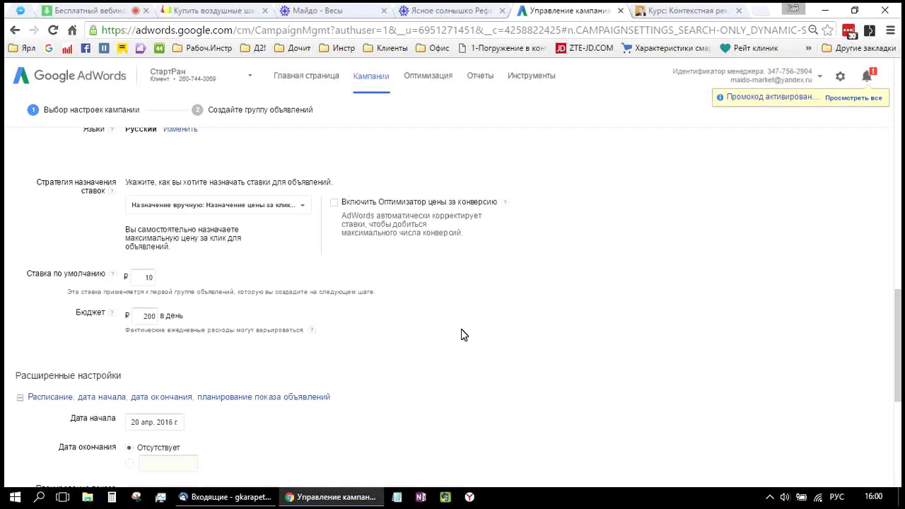
{"action": "scroll", "coordinate": [461, 334], "scroll_direction": "down", "scroll_amount": 5}
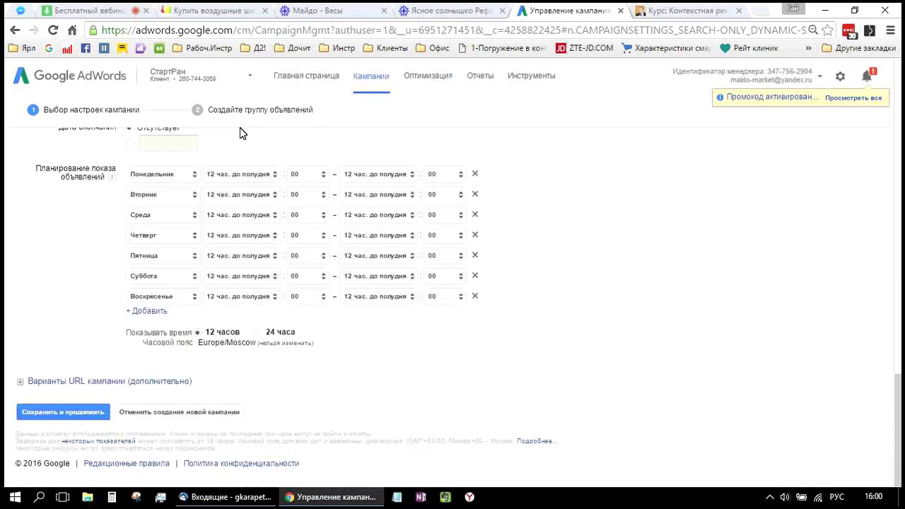
{"action": "left_click", "coordinate": [85, 9]}
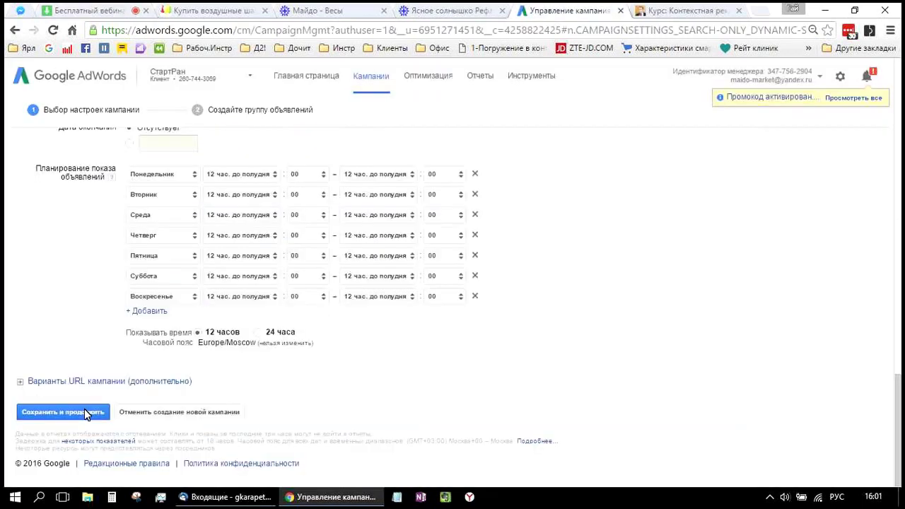
{"action": "left_click", "coordinate": [84, 412]}
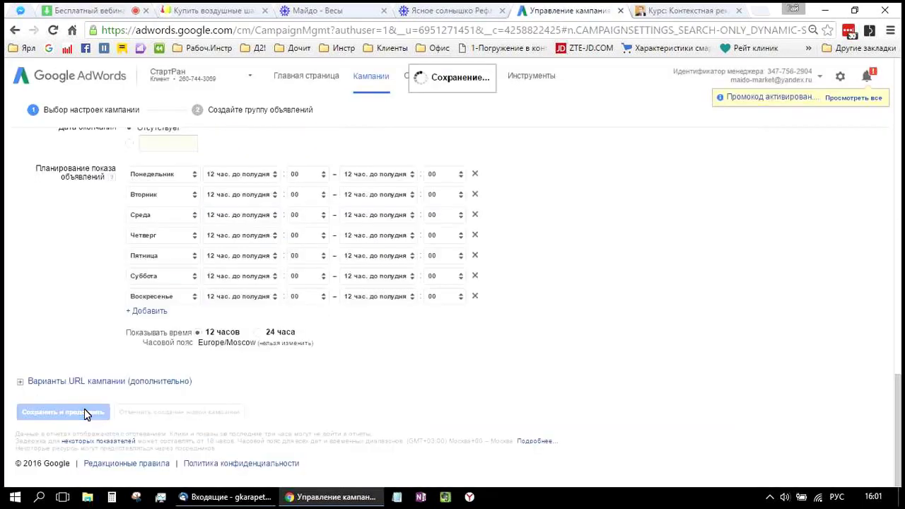
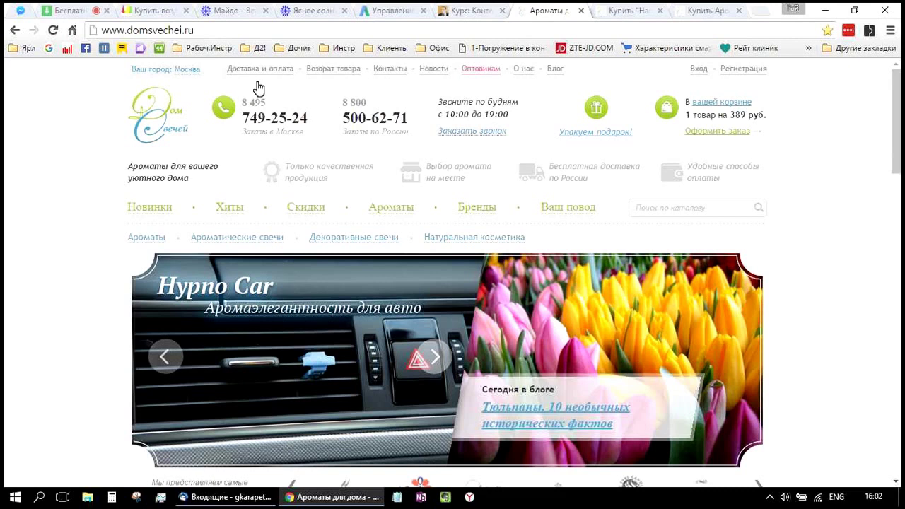
- Compare the web addresses of the diffuser refill product page and the car air freshener category page on domsvechei.ru
{"action": "left_click", "coordinate": [627, 12]}
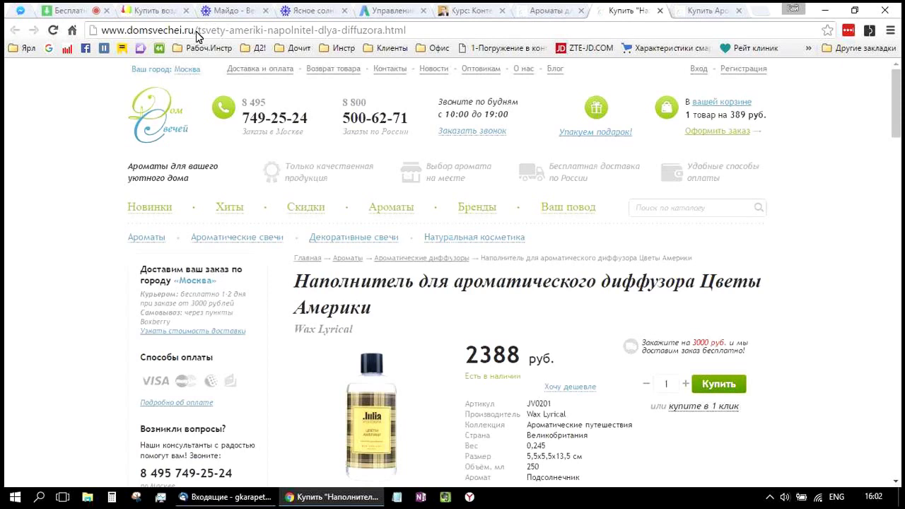
{"action": "double_click", "coordinate": [199, 31]}
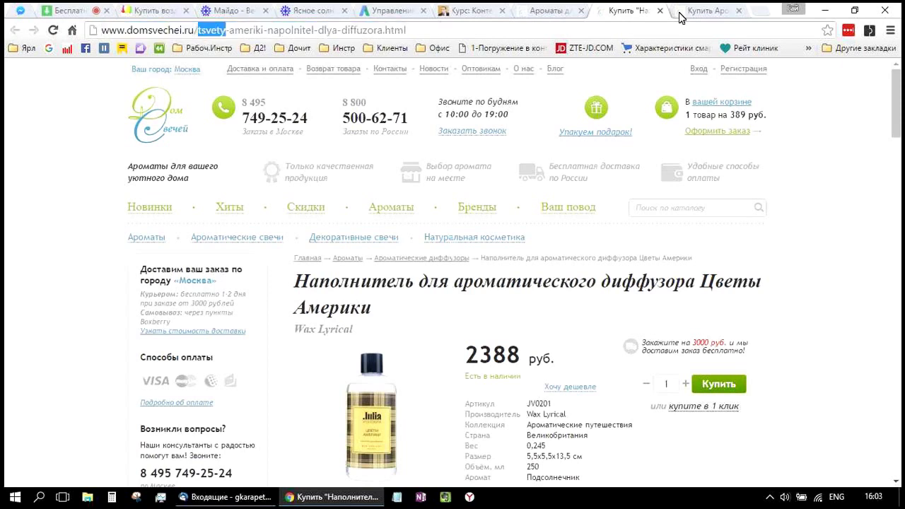
{"action": "key", "text": "ctrl+Tab"}
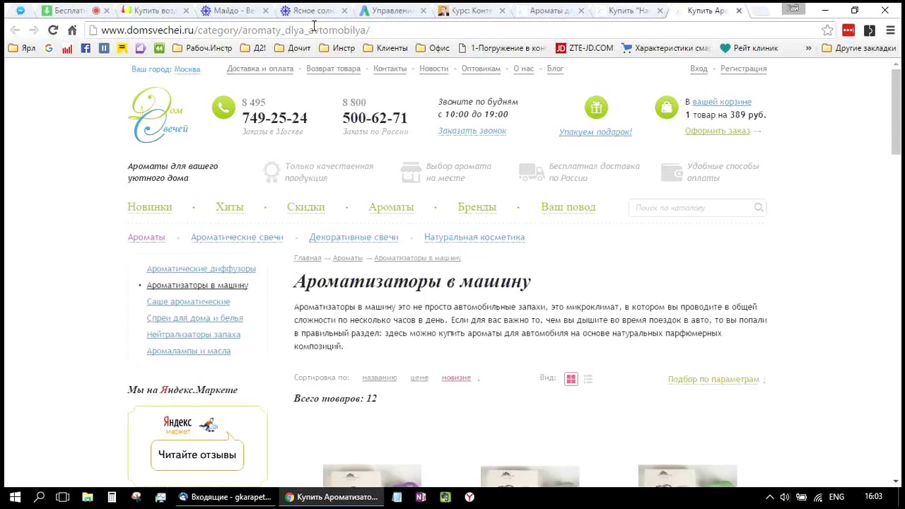
{"action": "key", "text": "ctrl+shift+Tab"}
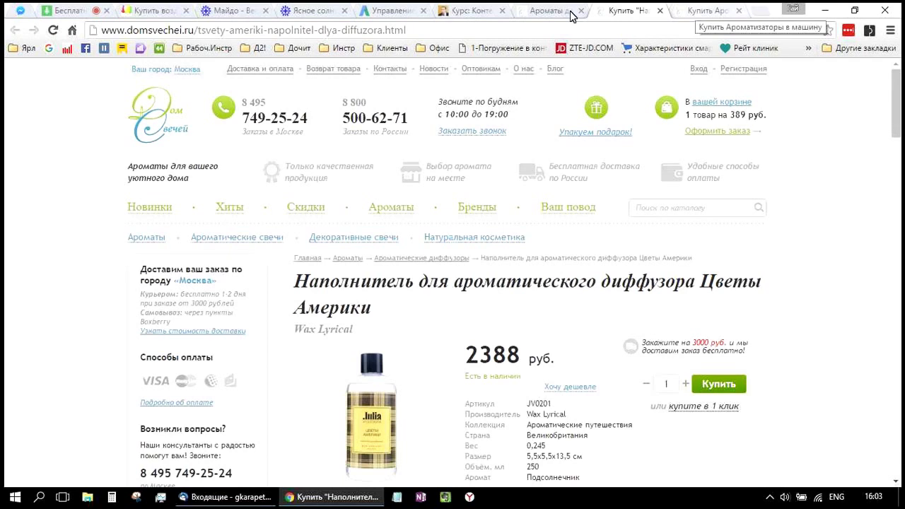
{"action": "key", "text": "ctrl+Tab"}
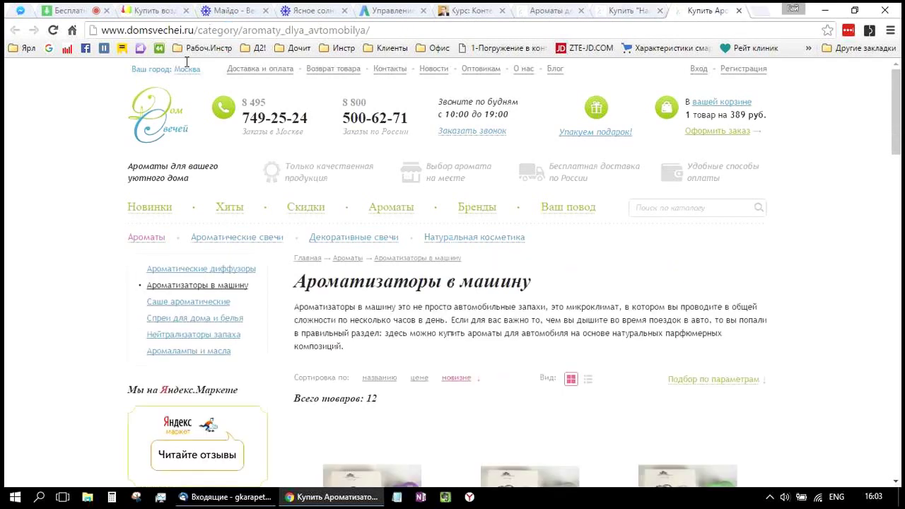
{"action": "double_click", "coordinate": [227, 30]}
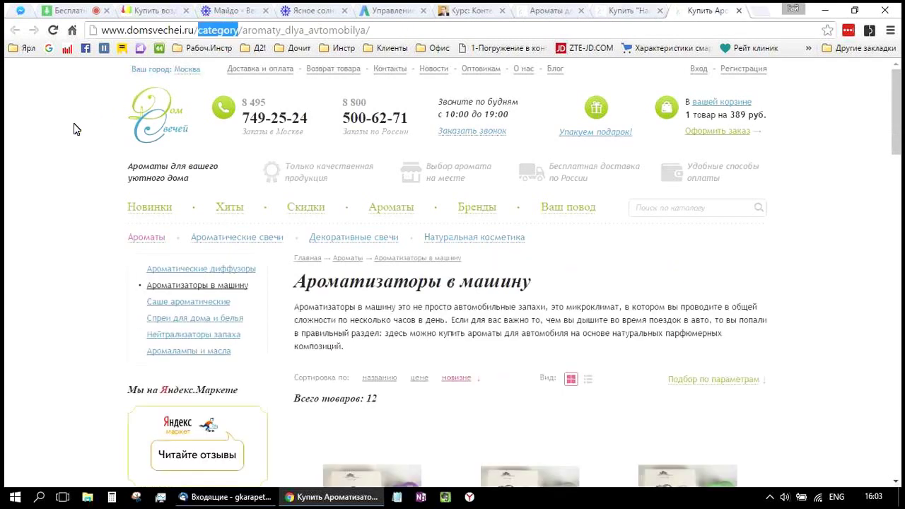
{"action": "key", "text": "BackSpace"}
{"action": "key", "text": "BackSpace"}
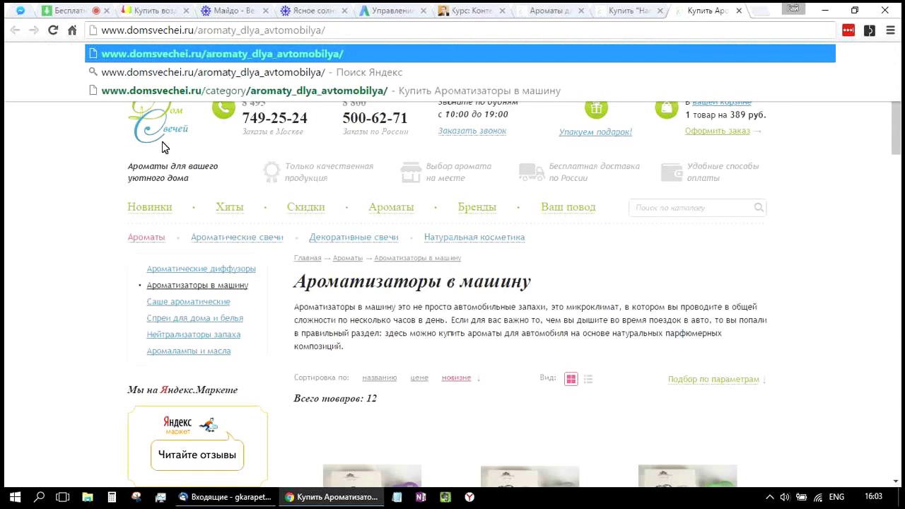
{"action": "key", "text": "Return"}
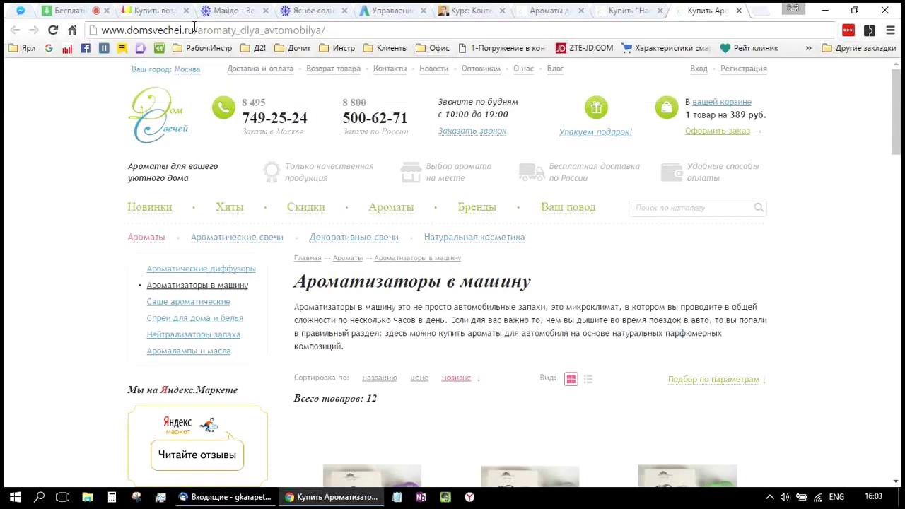
- Return to the AdWords ad group form, look through its targeting and ad sections, and leave it without saving
{"action": "left_click_drag", "start_coordinate": [195, 30], "coordinate": [188, 29]}
{"action": "key", "text": "ctrl+6"}
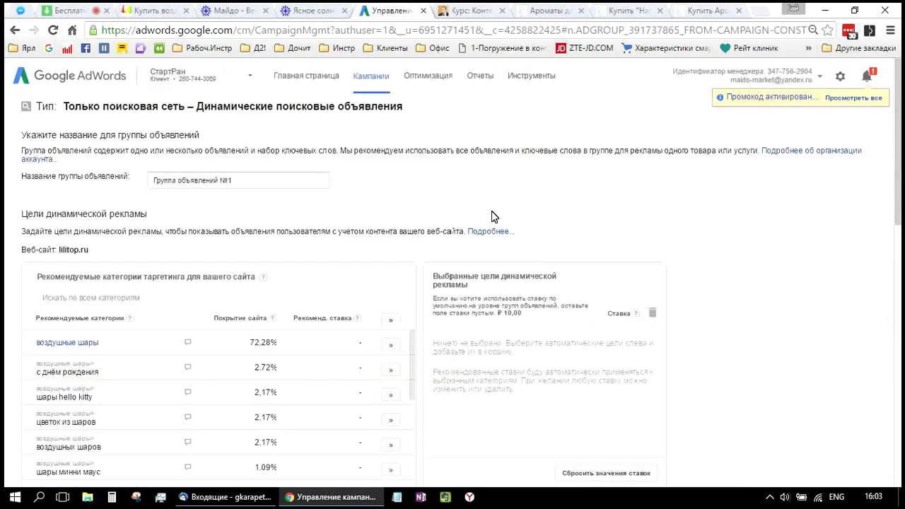
{"action": "scroll", "coordinate": [399, 192], "scroll_direction": "down", "scroll_amount": 1}
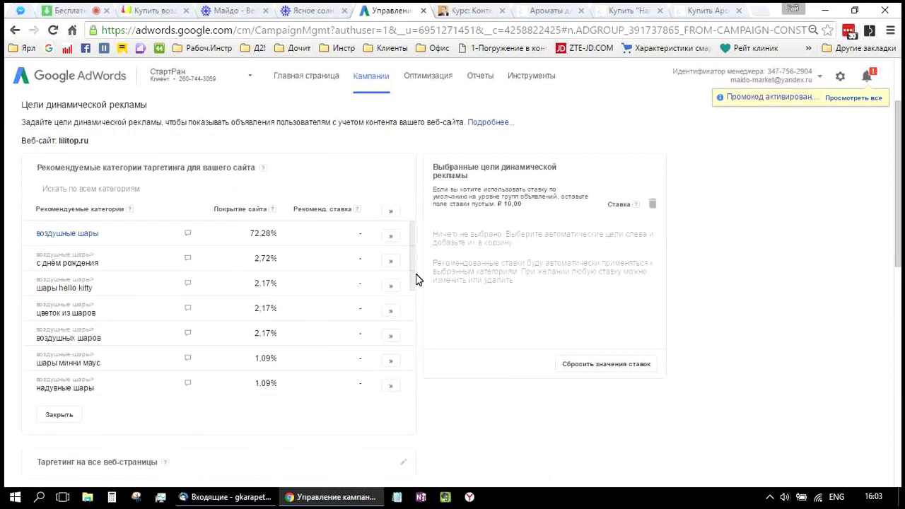
{"action": "scroll", "coordinate": [345, 175], "scroll_direction": "down", "scroll_amount": 5}
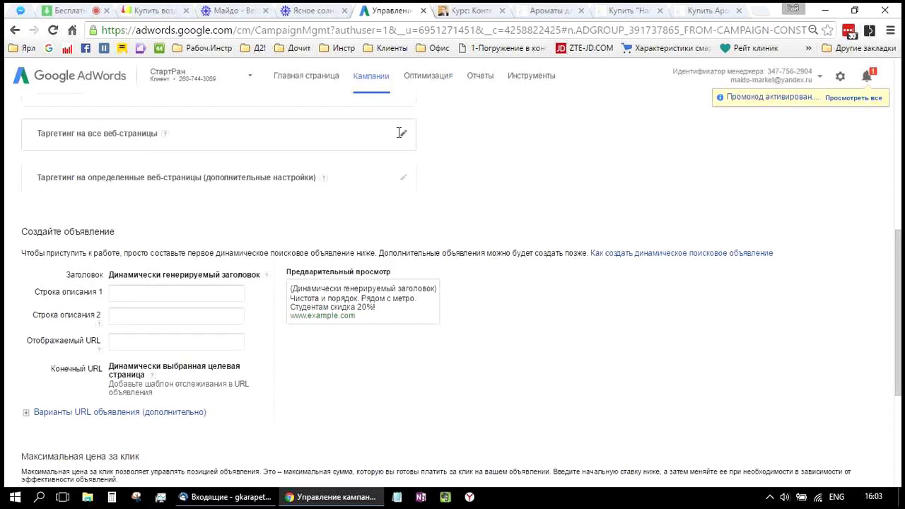
{"action": "scroll", "coordinate": [277, 338], "scroll_direction": "down", "scroll_amount": 3}
{"action": "left_click", "coordinate": [245, 413]}
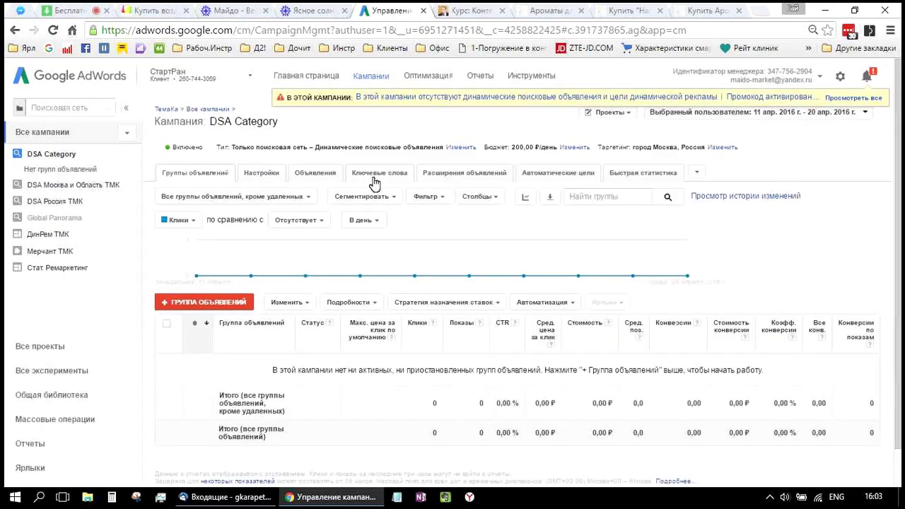
- Start a new ad group in the DSA Category campaign and open its targeting of specific web pages by URL
{"action": "left_click", "coordinate": [202, 308]}
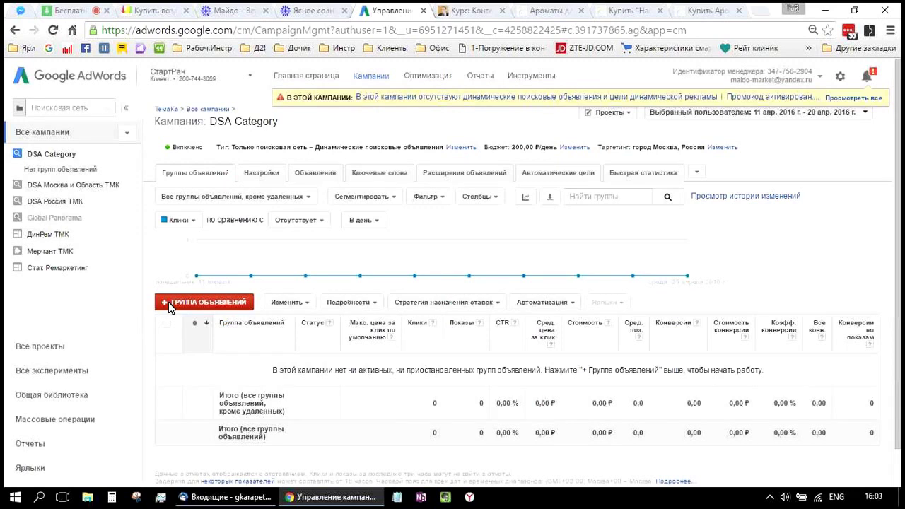
{"action": "left_click", "coordinate": [169, 308]}
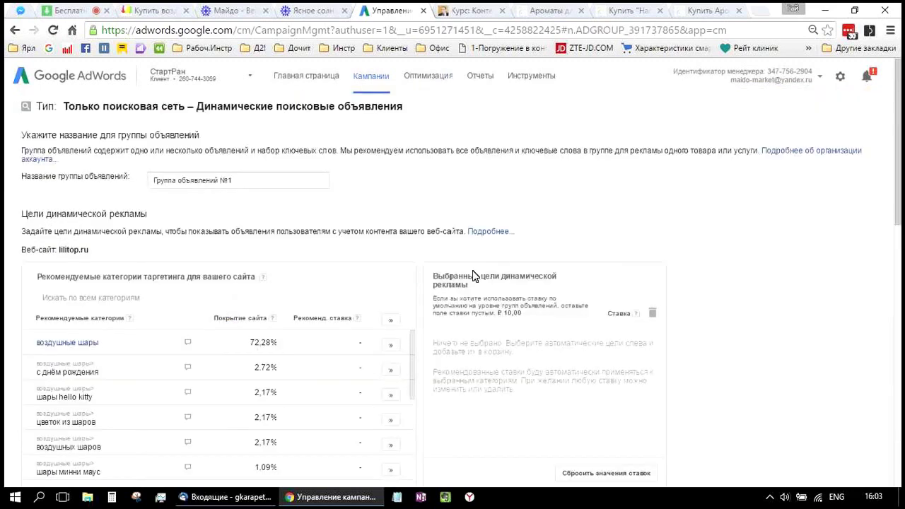
{"action": "scroll", "coordinate": [424, 292], "scroll_direction": "down", "scroll_amount": 5}
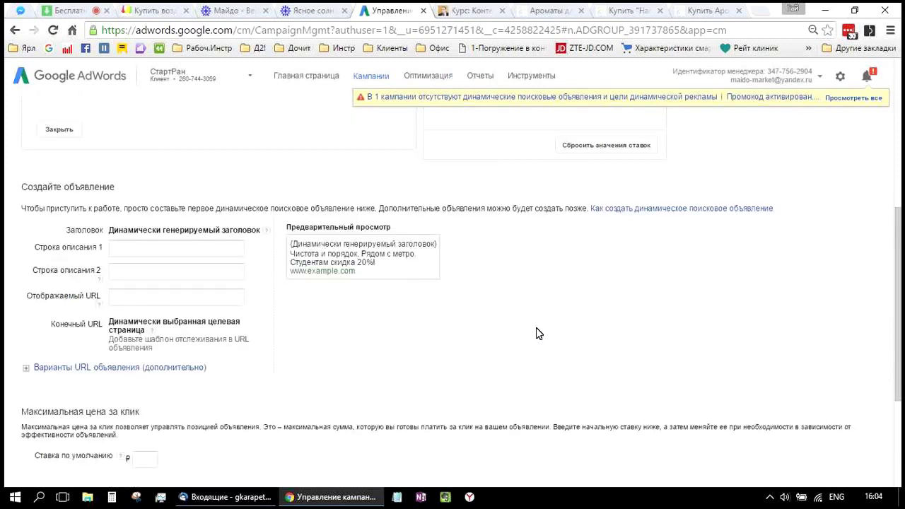
{"action": "scroll", "coordinate": [257, 319], "scroll_direction": "up", "scroll_amount": 5}
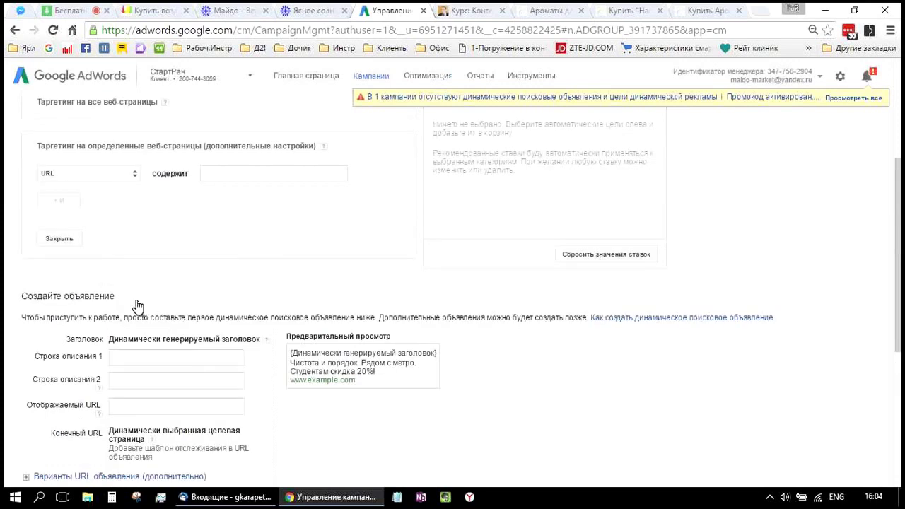
{"action": "scroll", "coordinate": [141, 258], "scroll_direction": "down", "scroll_amount": 2}
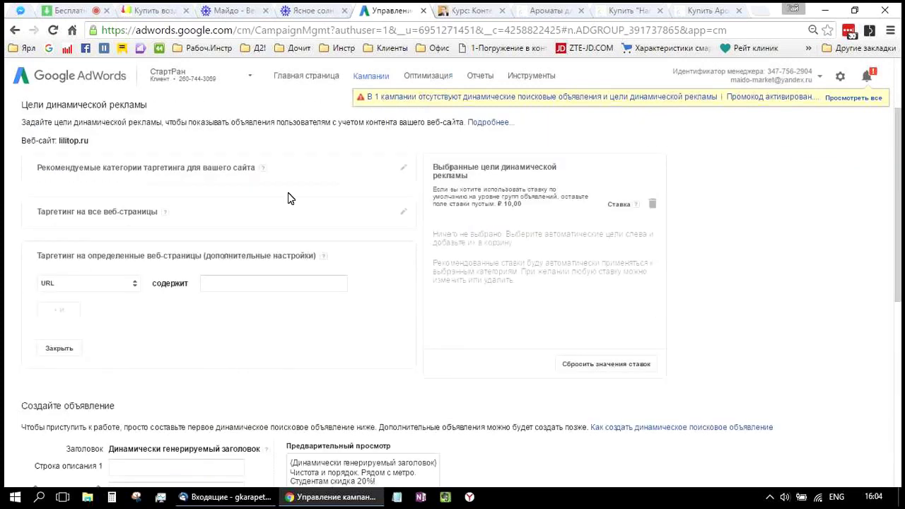
{"action": "left_click", "coordinate": [220, 281]}
- Close the two maido.advantshop.net pages, the blue lamp product and the scales category
{"action": "left_click", "coordinate": [318, 11]}
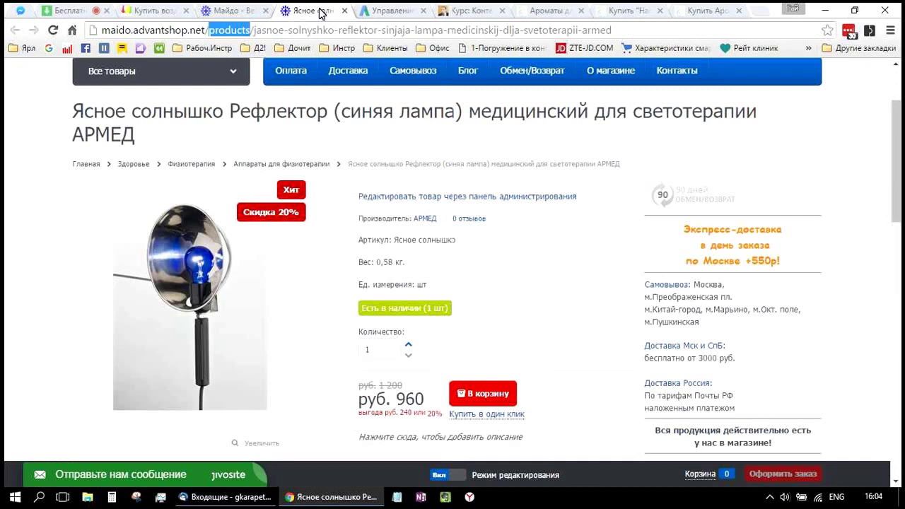
{"action": "left_click", "coordinate": [259, 9]}
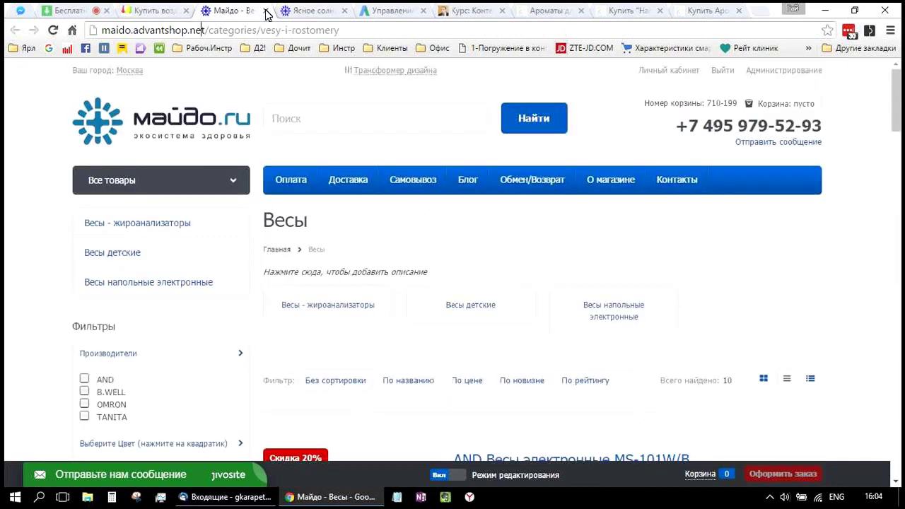
{"action": "key", "text": "ctrl+w"}
{"action": "key", "text": "ctrl+w"}
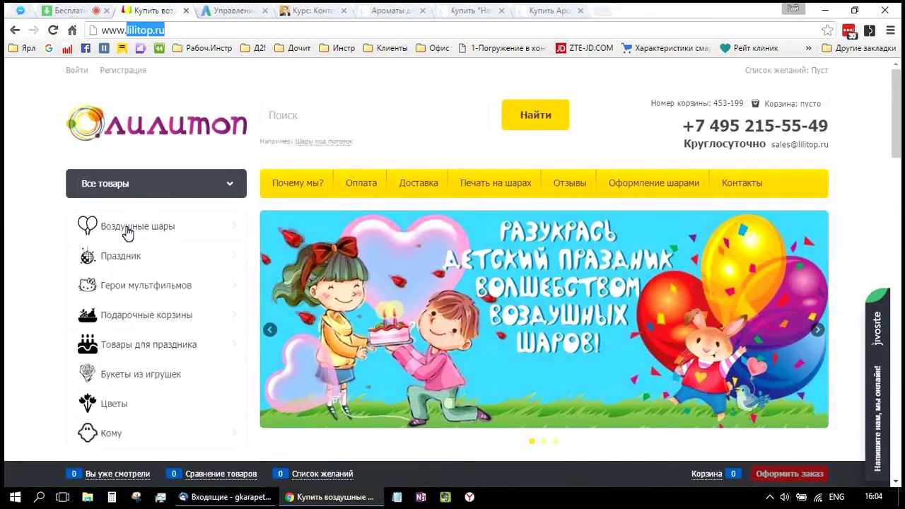
- Copy "categories" from the address of lilitop.ru's Воздушные шары category page and add it as a "URL содержит" target in the ad group
{"action": "left_click", "coordinate": [127, 227]}
{"action": "left_click_drag", "start_coordinate": [213, 30], "coordinate": [173, 37]}
{"action": "key", "text": "ctrl+c"}
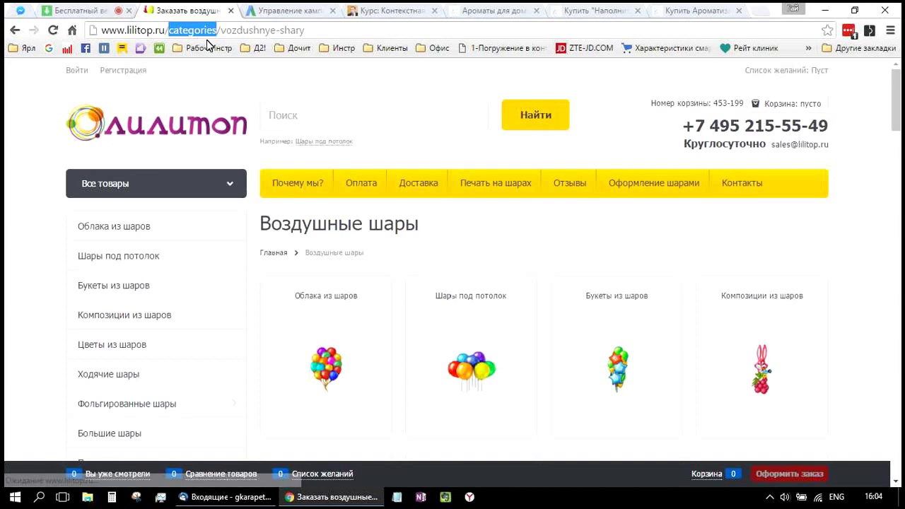
{"action": "key", "text": "ctrl+Tab"}
{"action": "left_click", "coordinate": [215, 282]}
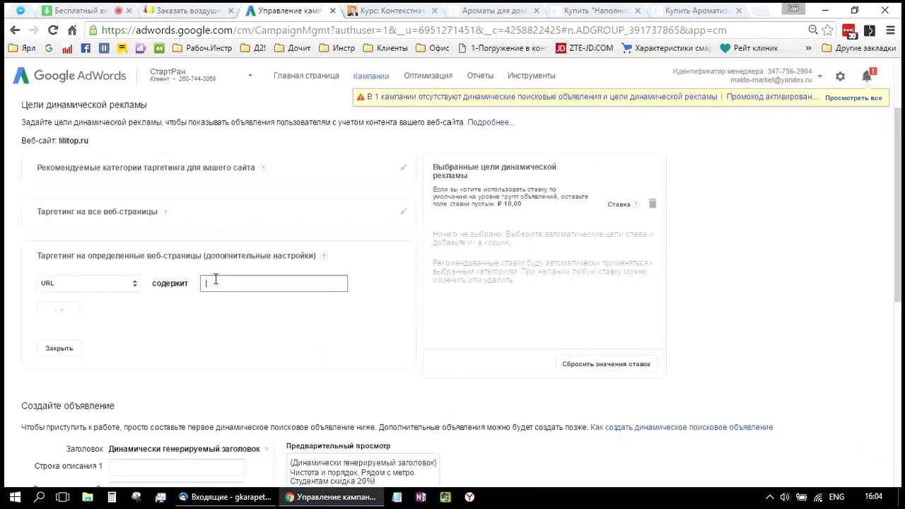
{"action": "key", "text": "ctrl+v"}
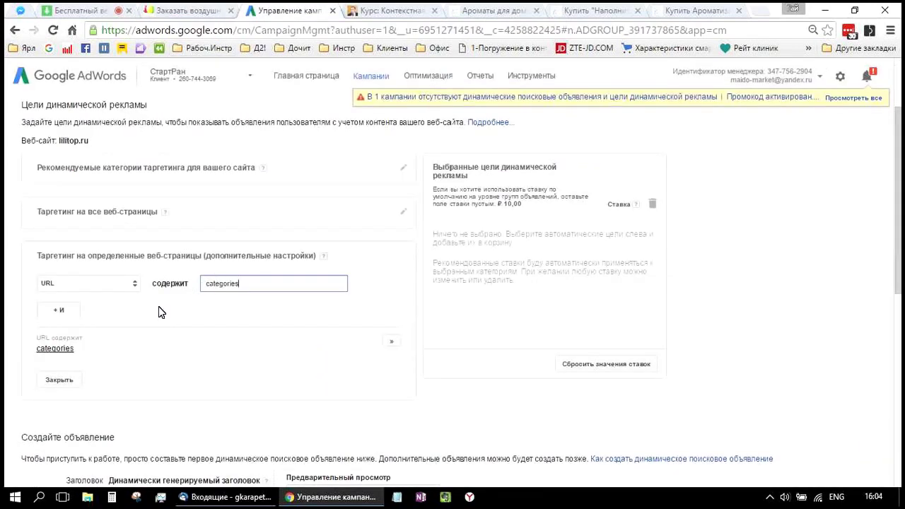
{"action": "scroll", "coordinate": [326, 246], "scroll_direction": "down", "scroll_amount": 2}
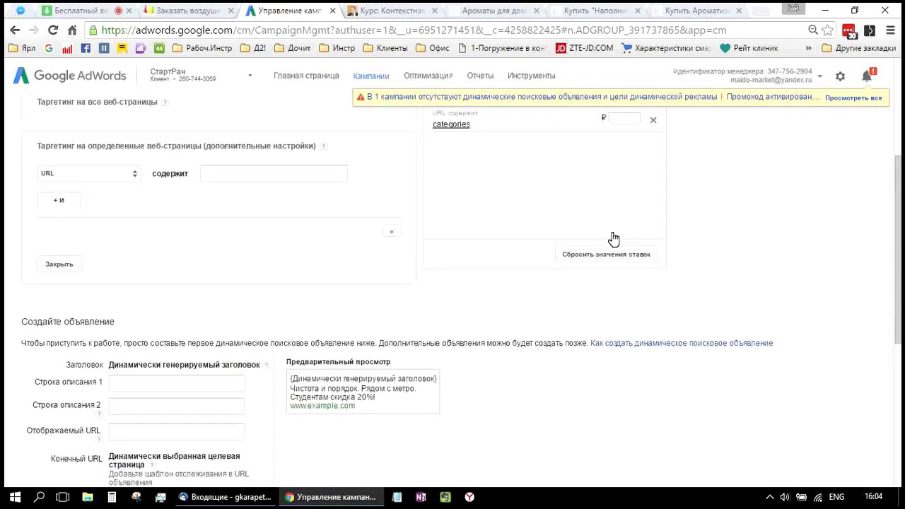
{"action": "scroll", "coordinate": [612, 238], "scroll_direction": "up", "scroll_amount": 2}
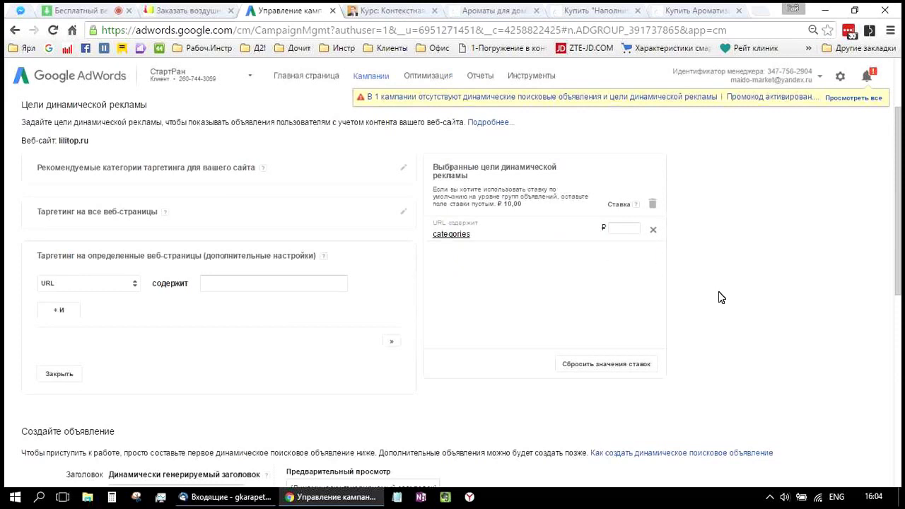
- Go to the ad creation section and highlight the dynamically generated headline
{"action": "scroll", "coordinate": [722, 296], "scroll_direction": "down", "scroll_amount": 2}
{"action": "scroll", "coordinate": [725, 294], "scroll_direction": "up", "scroll_amount": 2}
{"action": "scroll", "coordinate": [152, 264], "scroll_direction": "down", "scroll_amount": 2}
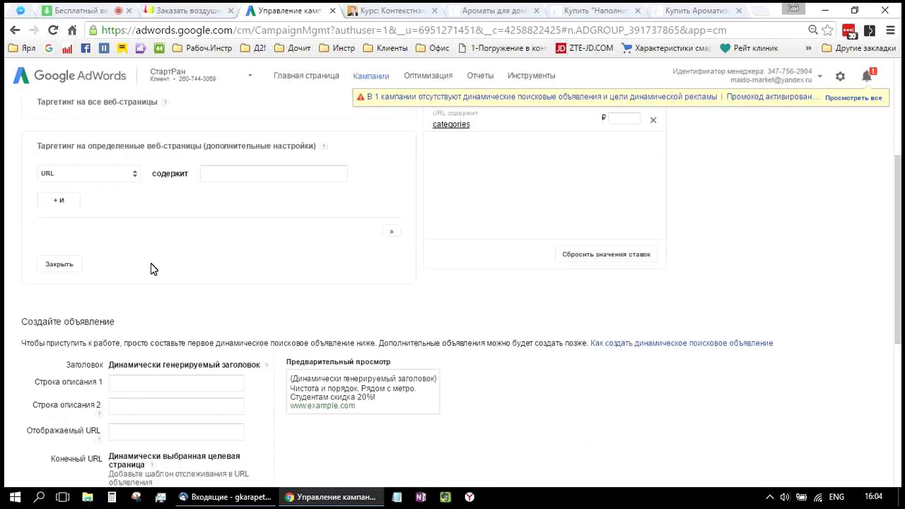
{"action": "scroll", "coordinate": [145, 264], "scroll_direction": "down", "scroll_amount": 2}
{"action": "left_click", "coordinate": [150, 272]}
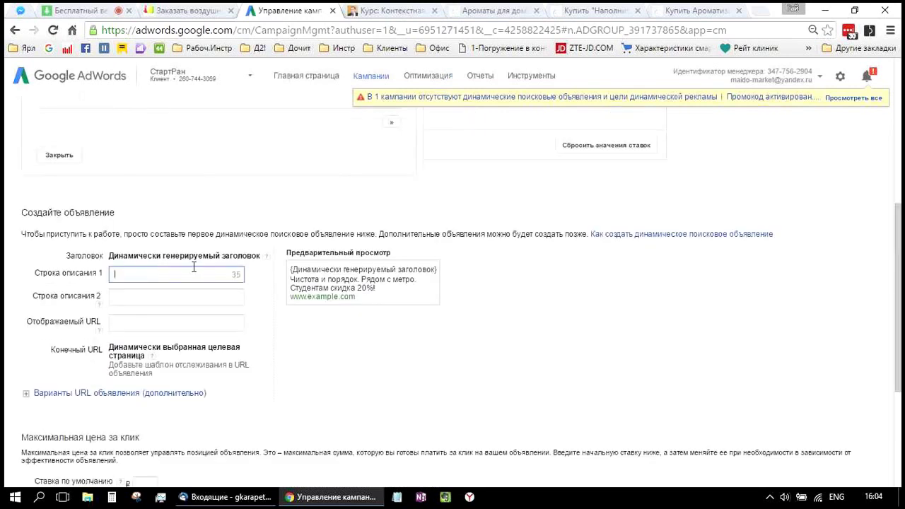
{"action": "left_click_drag", "start_coordinate": [260, 256], "coordinate": [109, 256]}
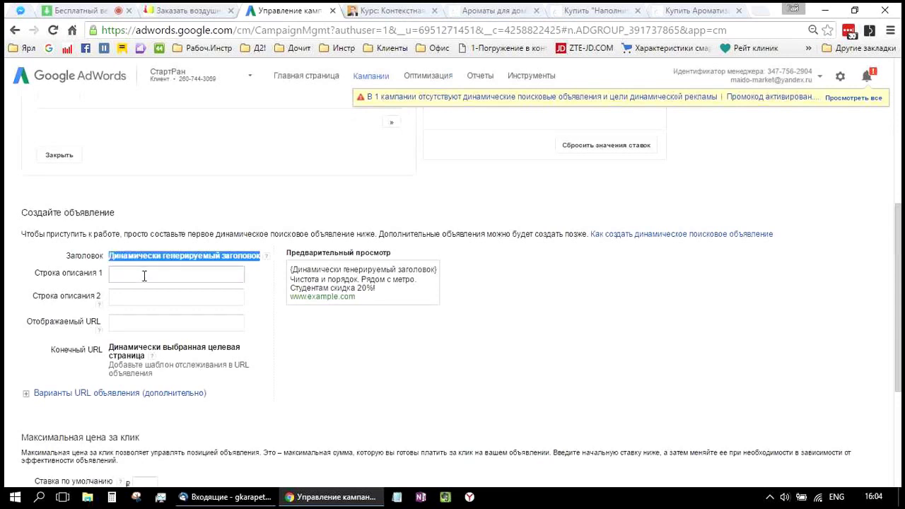
{"action": "left_click", "coordinate": [144, 275]}
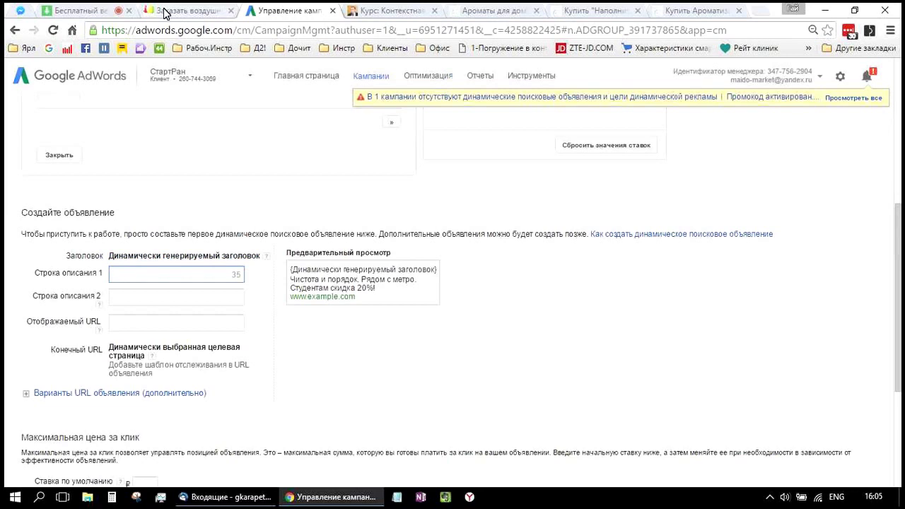
- Open the lilitop.ru home page, look over its content for the ad text, and return to the AdWords form
{"action": "key", "text": "ctrl+shift+Tab"}
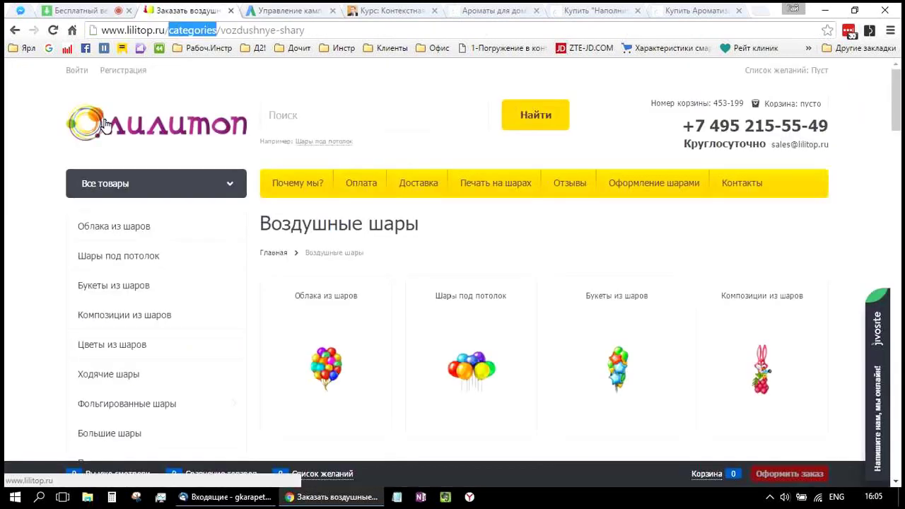
{"action": "left_click", "coordinate": [102, 123]}
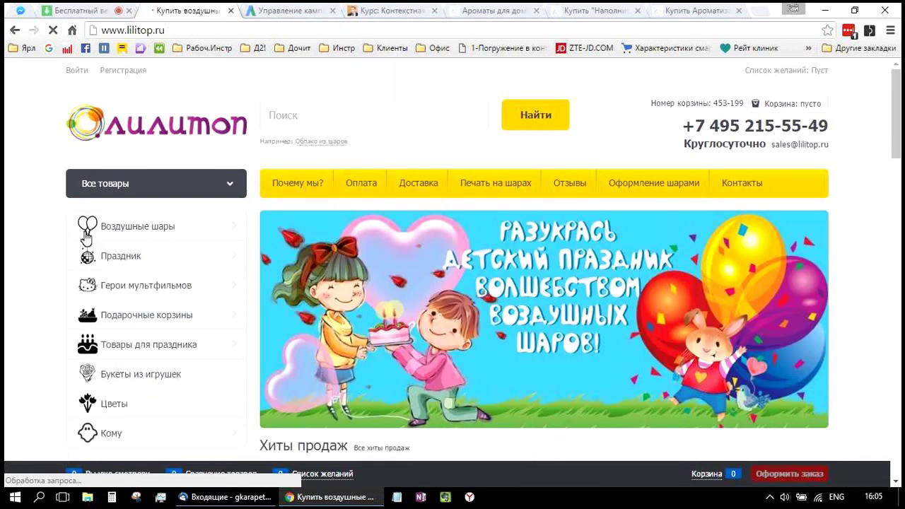
{"action": "scroll", "coordinate": [269, 77], "scroll_direction": "down", "scroll_amount": 2}
{"action": "scroll", "coordinate": [205, 220], "scroll_direction": "down", "scroll_amount": 3}
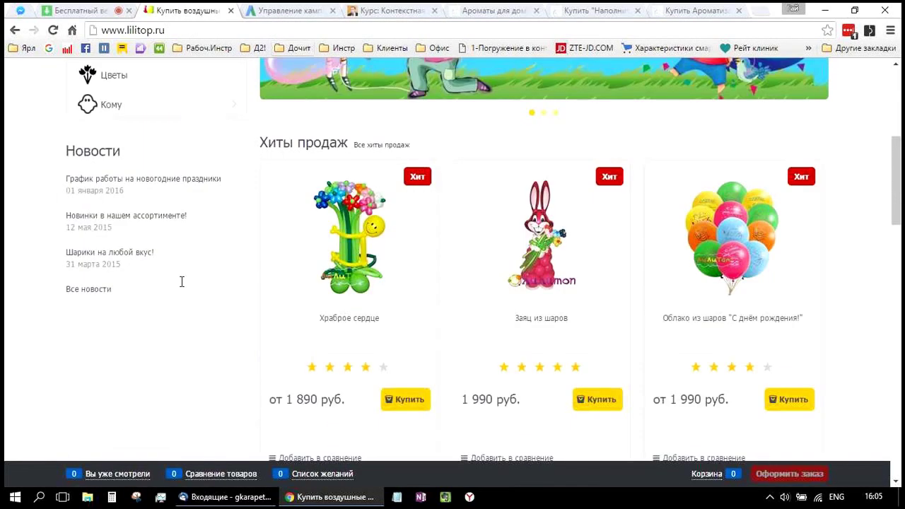
{"action": "key", "text": "ctrl+Tab"}
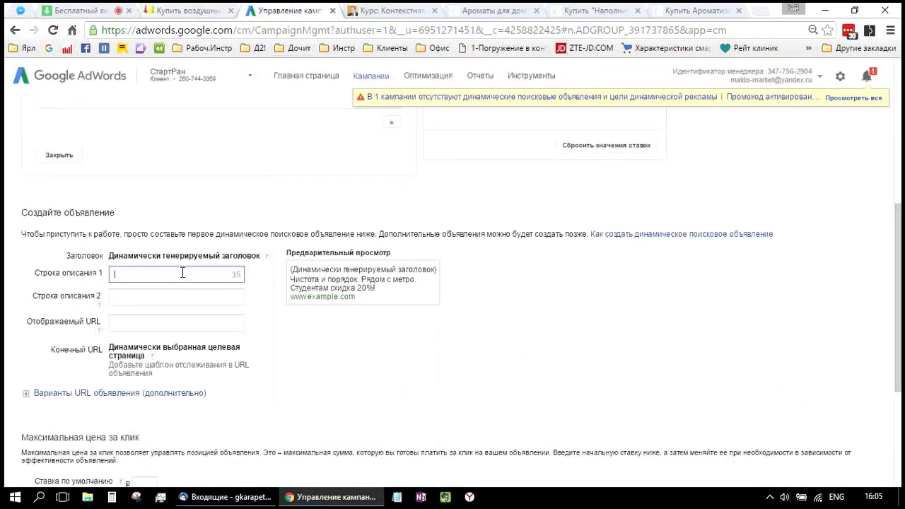
- Enter "Воздушные гелиевые шары. Доставка." as the ad's first description line
{"action": "type", "text": "D"}
{"action": "key", "text": "alt+shift"}
{"action": "type", "text": "Воздушен"}
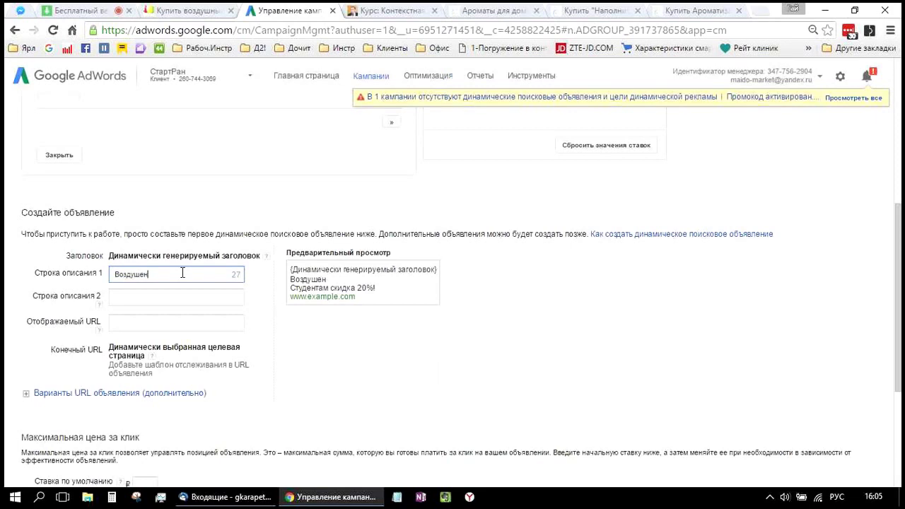
{"action": "key", "text": "BackSpace"}
{"action": "key", "text": "BackSpace"}
{"action": "type", "text": "ные гелиевые"}
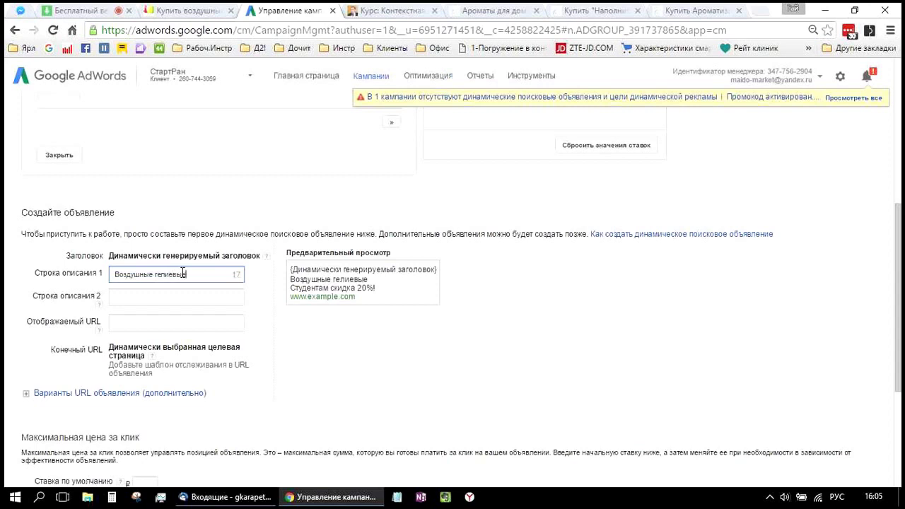
{"action": "type", "text": " шары. Доставка"}
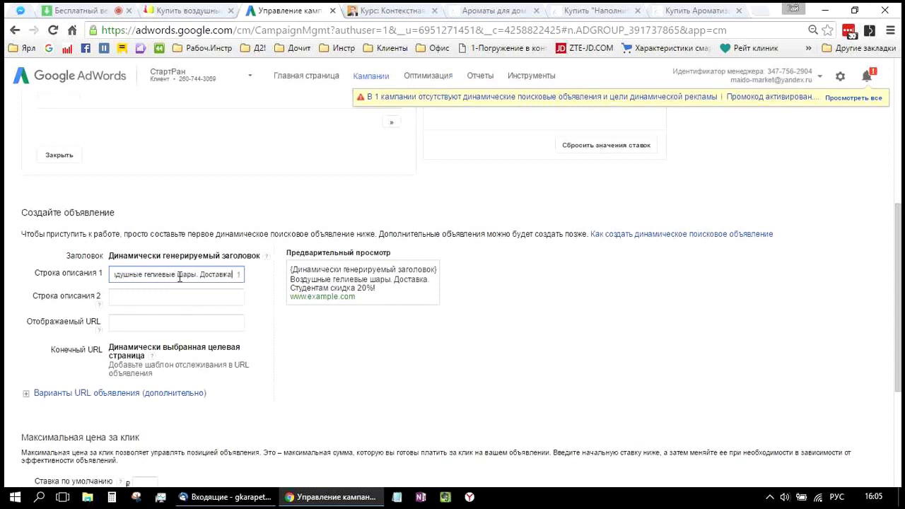
{"action": "type", "text": "."}
- Enter "Работем круглосоточно 24/7." as the ad's second description line
{"action": "left_click", "coordinate": [173, 290]}
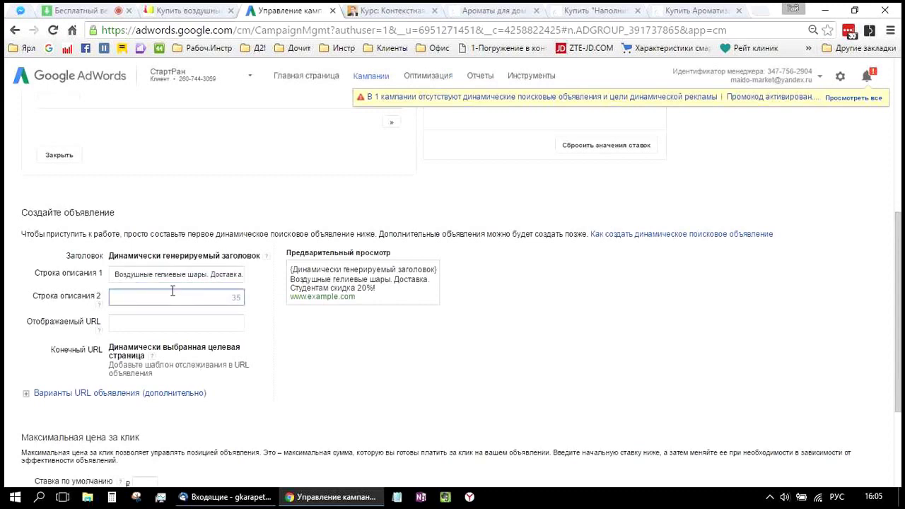
{"action": "type", "text": "Рабо"}
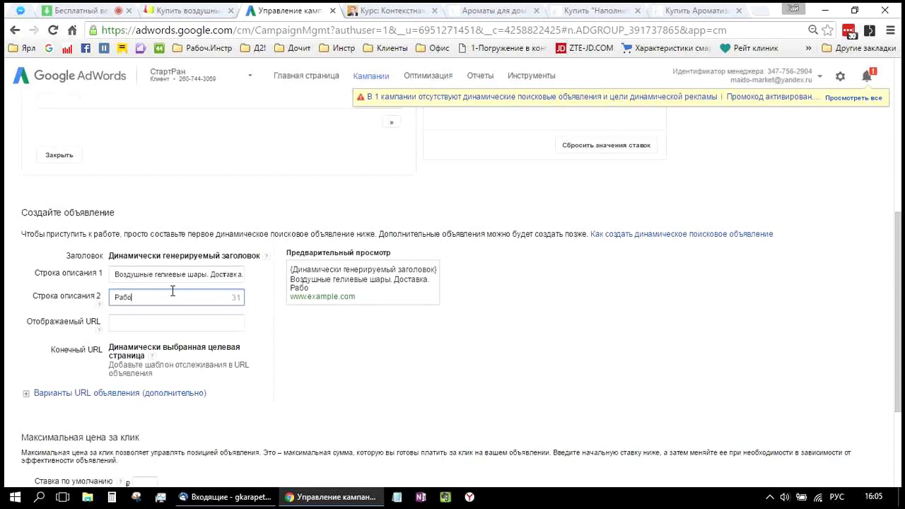
{"action": "type", "text": "тем круглосоточн"}
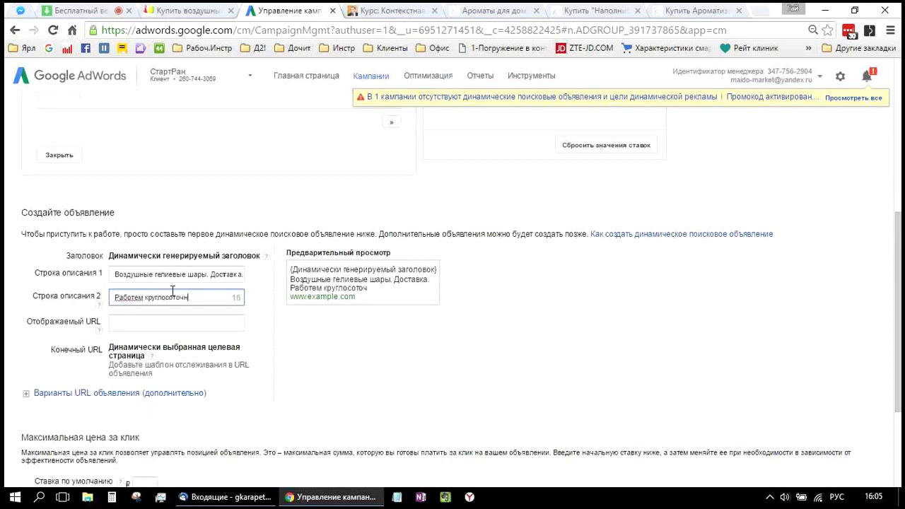
{"action": "type", "text": "о 24/7."}
- Copy the domain lilitop.ru from the shop's web address and use it as the ad's display URL
{"action": "left_click", "coordinate": [198, 326]}
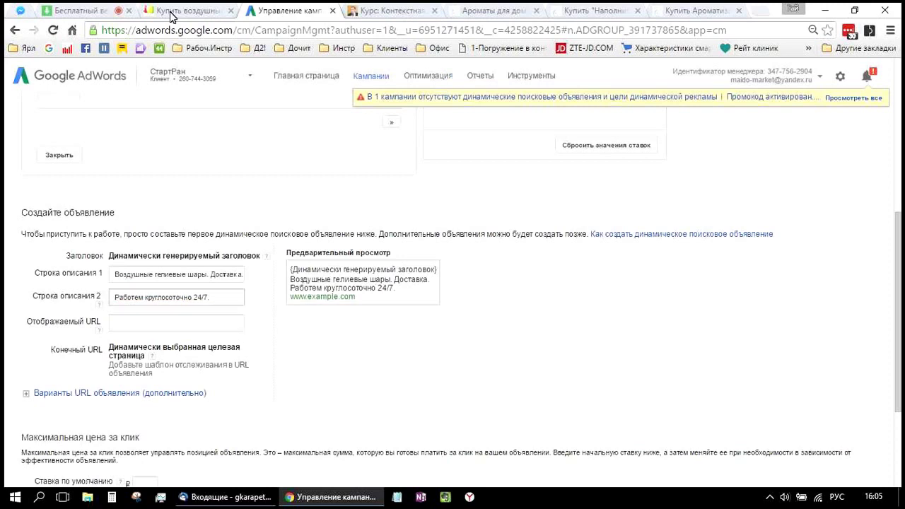
{"action": "key", "text": "ctrl+shift+Tab"}
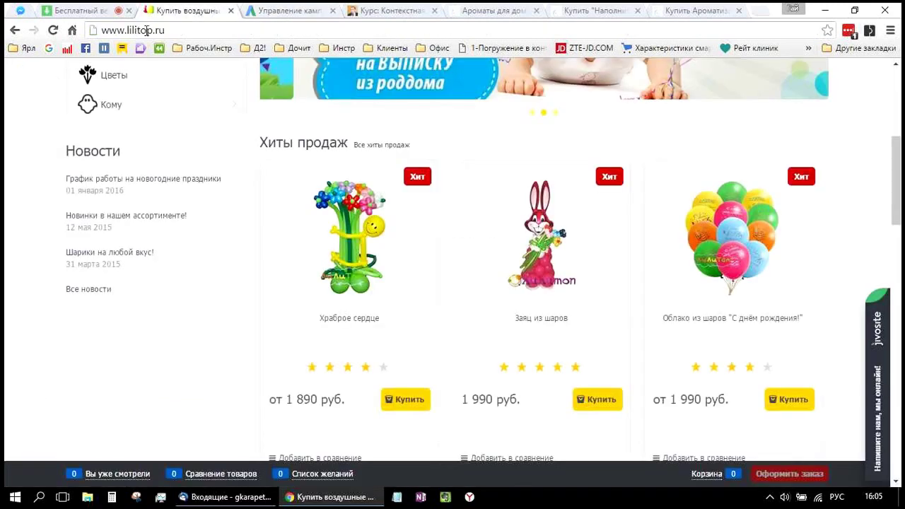
{"action": "left_click_drag", "start_coordinate": [166, 31], "coordinate": [128, 31]}
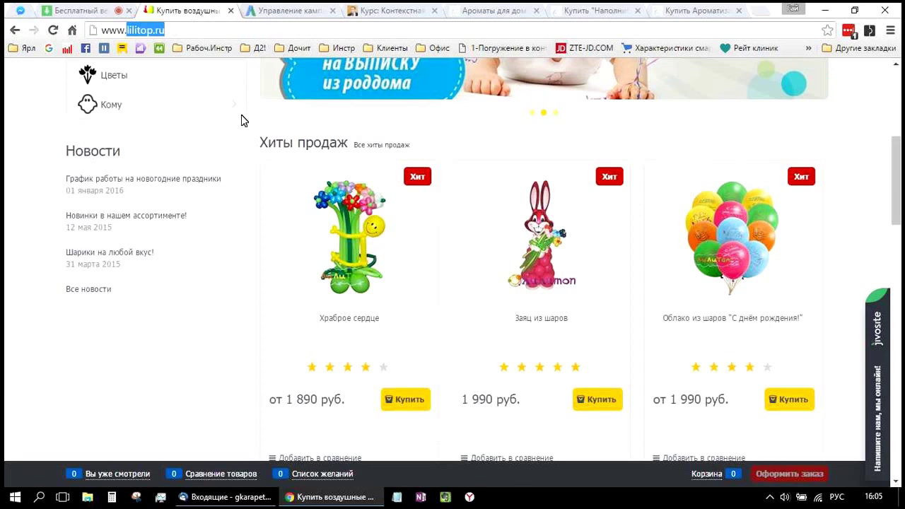
{"action": "key", "text": "ctrl+c"}
{"action": "key", "text": "ctrl+Tab"}
{"action": "left_click", "coordinate": [114, 323]}
{"action": "key", "text": "ctrl+v"}
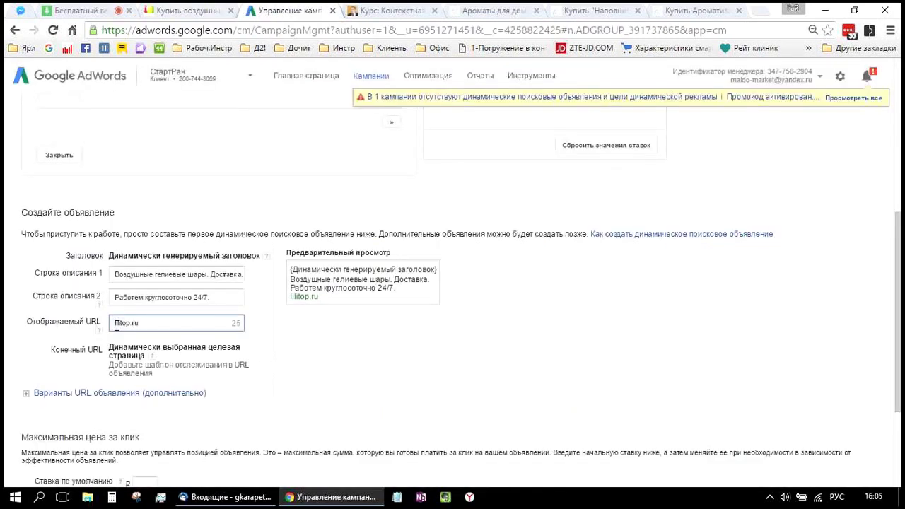
- Change the ad's display URL to "Lilitop.ru/Шары_гелиевые"
{"action": "key", "text": "alt+shift"}
{"action": "key", "text": "Delete"}
{"action": "type", "text": "L"}
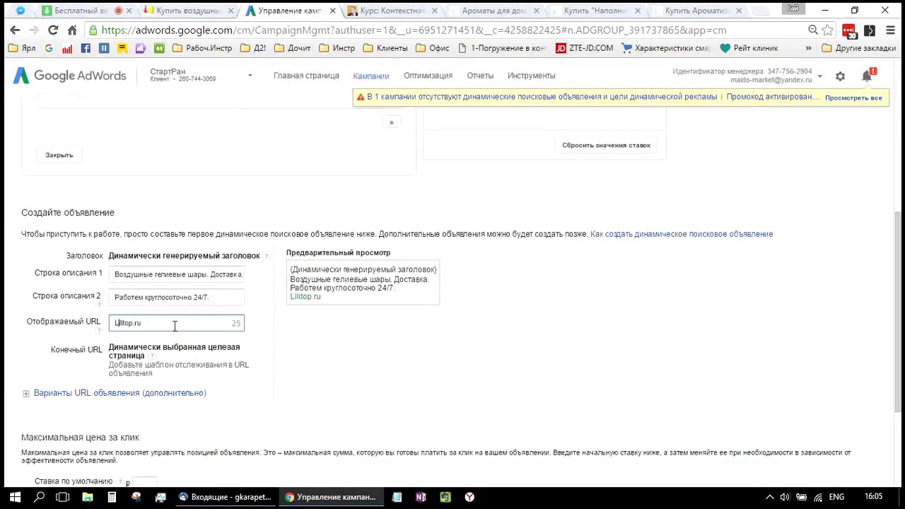
{"action": "key", "text": "alt+shift"}
{"action": "type", "text": "\\"}
{"action": "type", "text": "/"}
{"action": "type", "text": "Ш"}
{"action": "type", "text": "ары"}
{"action": "type", "text": "_г"}
{"action": "type", "text": "елиевые"}
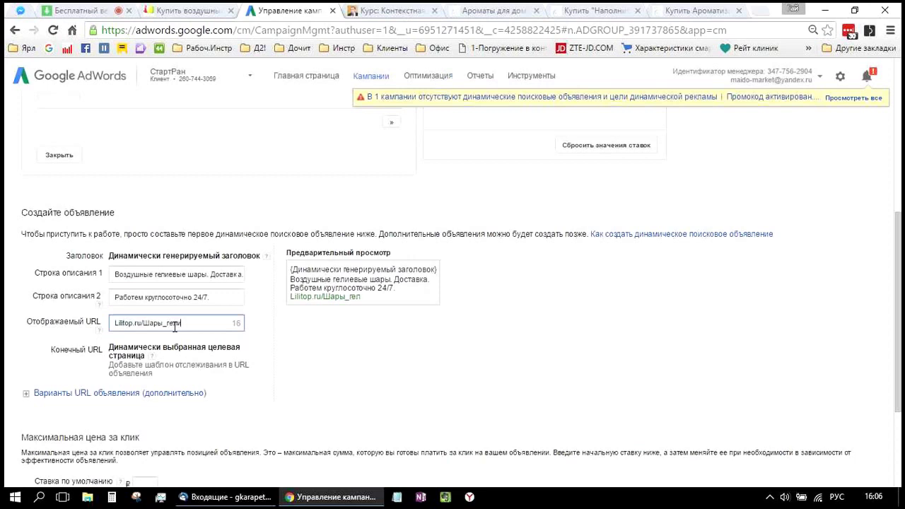
- Review the ad preview's headline and text, the default bid and URL options, and the ad group's name and targeting sections
{"action": "left_click_drag", "start_coordinate": [383, 296], "coordinate": [410, 297]}
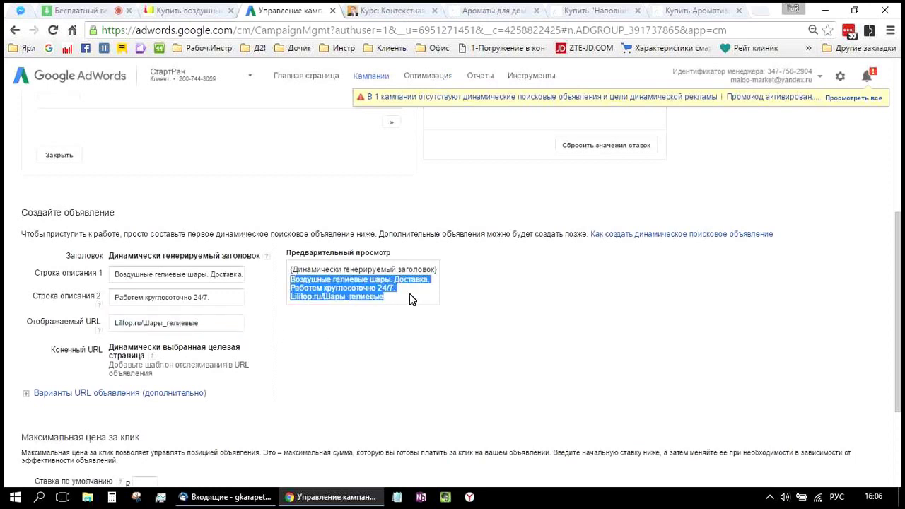
{"action": "left_click", "coordinate": [295, 267]}
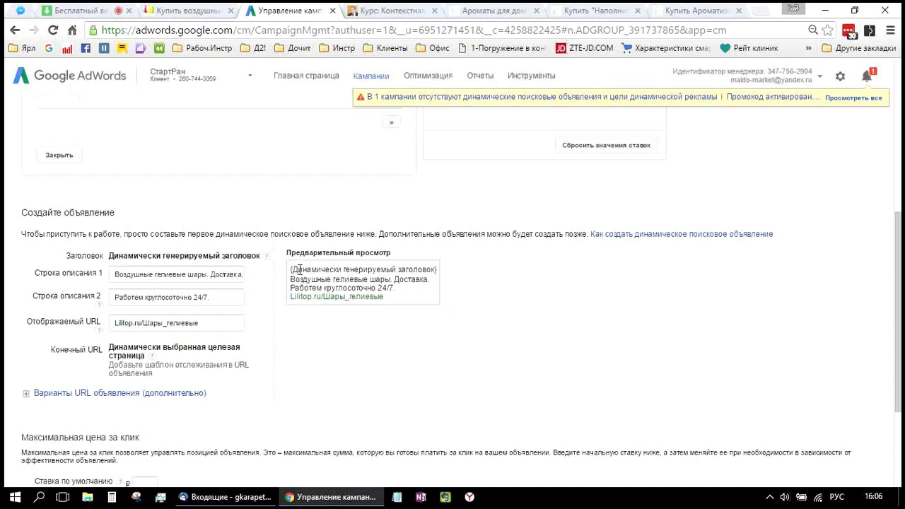
{"action": "triple_click", "coordinate": [432, 269]}
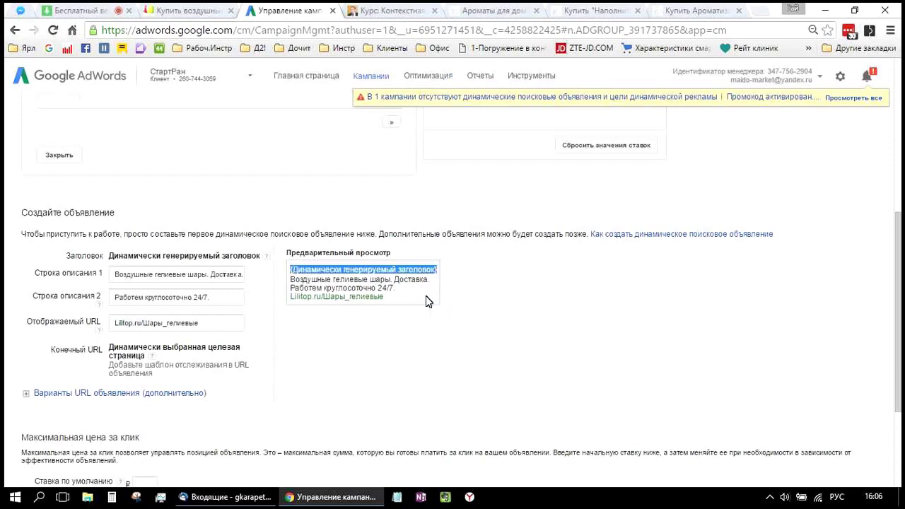
{"action": "left_click", "coordinate": [410, 369]}
{"action": "scroll", "coordinate": [415, 367], "scroll_direction": "down", "scroll_amount": 2}
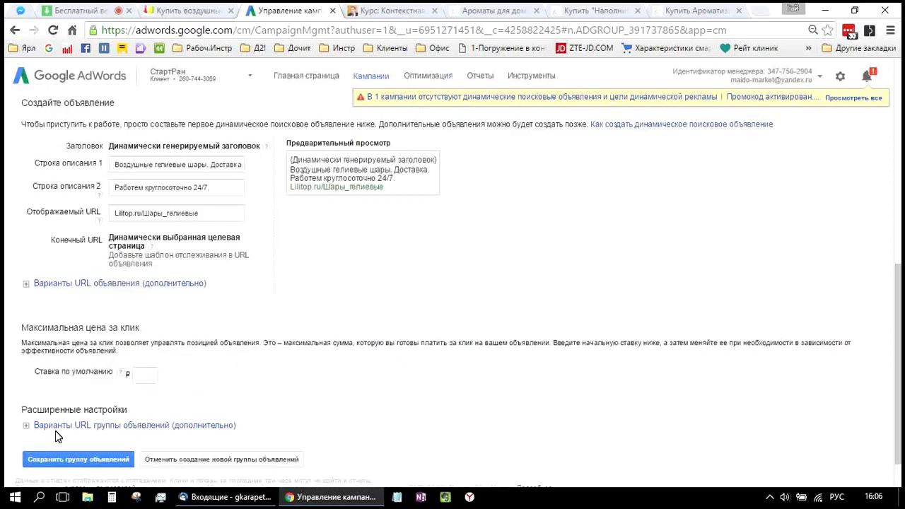
{"action": "left_click", "coordinate": [27, 426]}
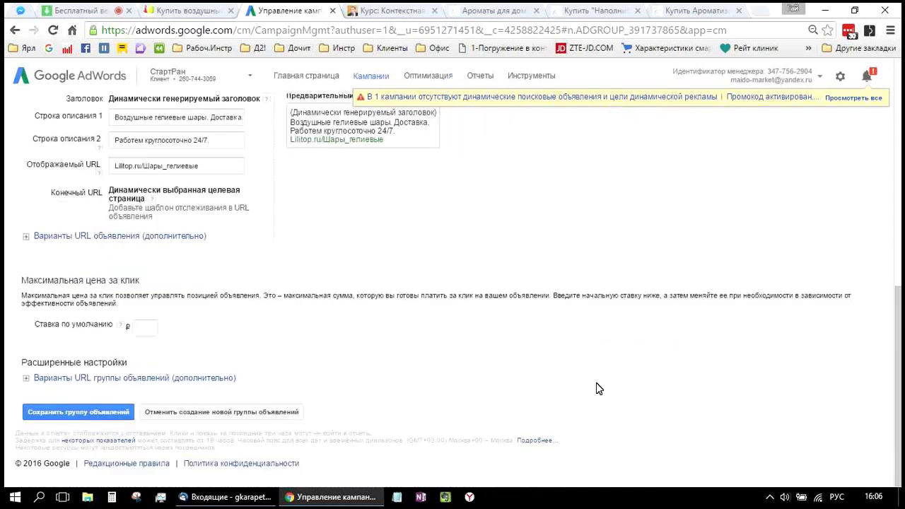
{"action": "scroll", "coordinate": [720, 385], "scroll_direction": "up", "scroll_amount": 2}
{"action": "scroll", "coordinate": [733, 297], "scroll_direction": "up", "scroll_amount": 5}
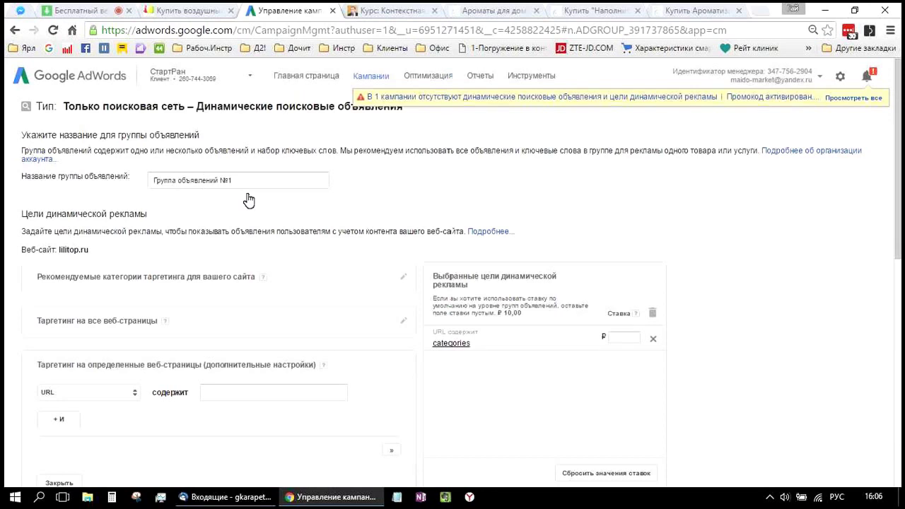
{"action": "scroll", "coordinate": [152, 192], "scroll_direction": "down", "scroll_amount": 2}
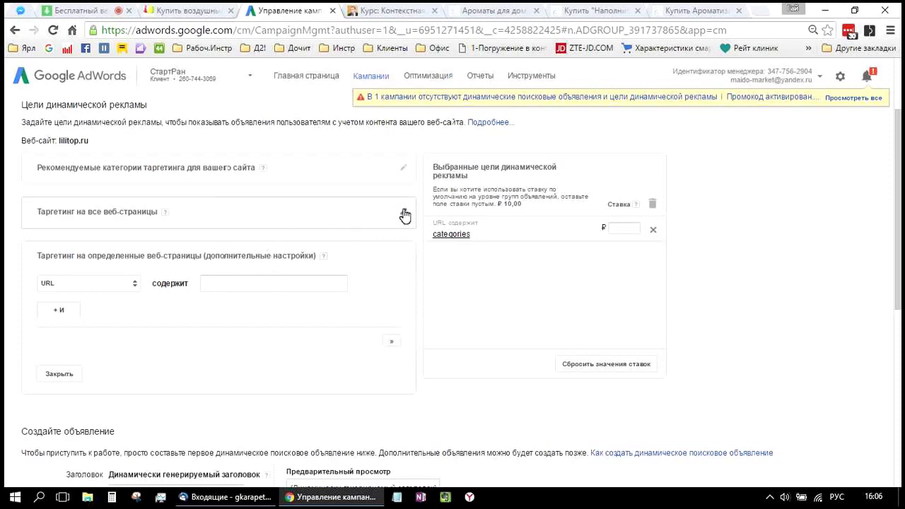
- Switch the specific-page targeting condition to "Категория", and switch it again to "Содержание страницы"
{"action": "left_click", "coordinate": [138, 287]}
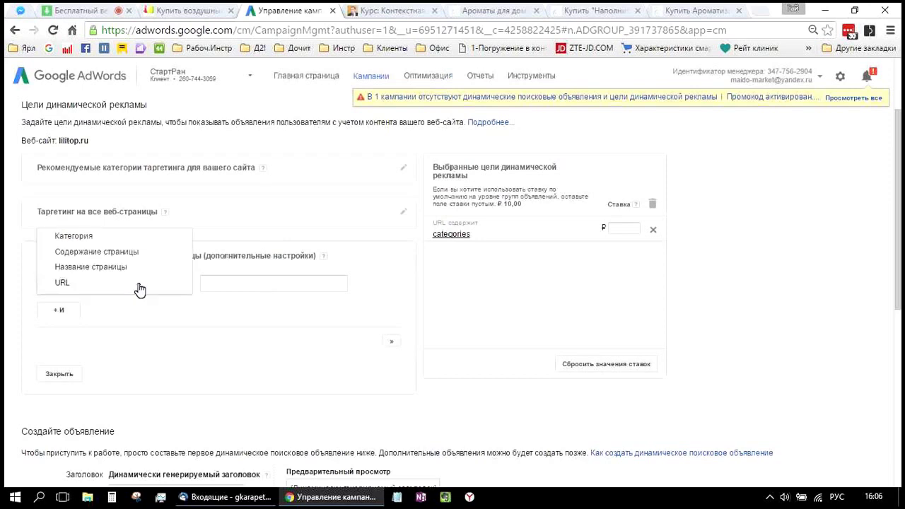
{"action": "left_click", "coordinate": [114, 238]}
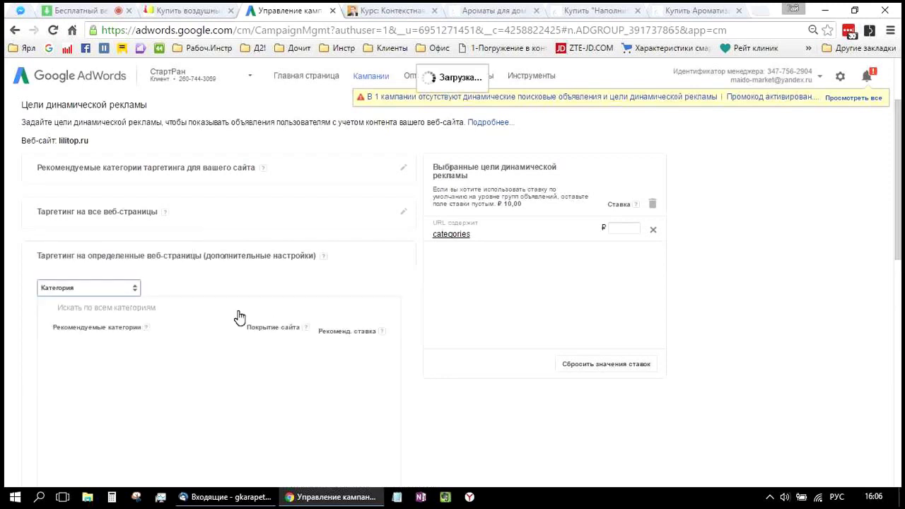
{"action": "left_click", "coordinate": [130, 288]}
{"action": "left_click", "coordinate": [120, 303]}
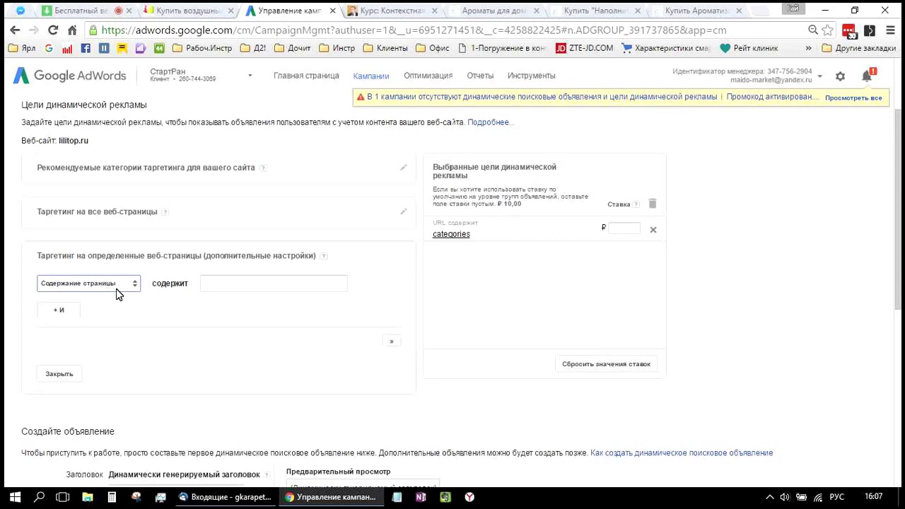
- Copy the phrase "купите в 1 клик" from the diffuser refill product page on domsvechei.ru
{"action": "left_click", "coordinate": [592, 12]}
{"action": "scroll", "coordinate": [735, 311], "scroll_direction": "down", "scroll_amount": 2}
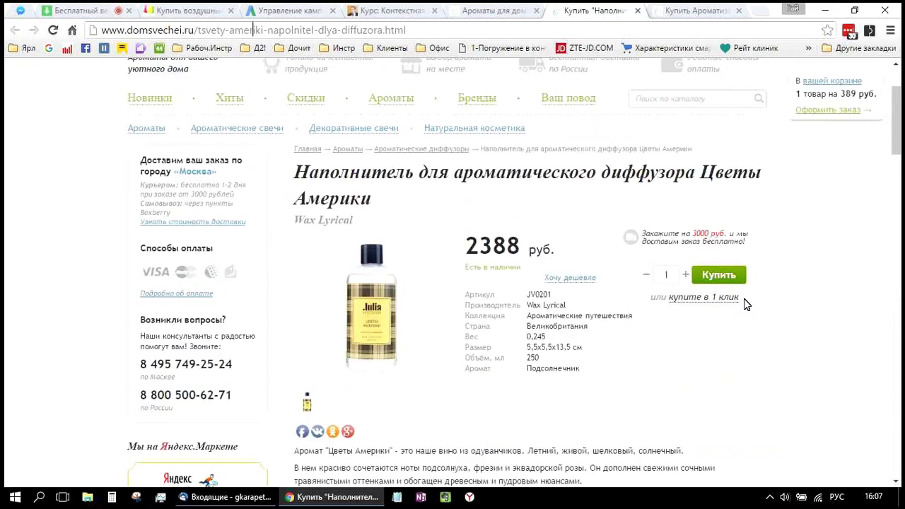
{"action": "left_click_drag", "start_coordinate": [719, 298], "coordinate": [670, 306]}
{"action": "key", "text": "ctrl+c"}
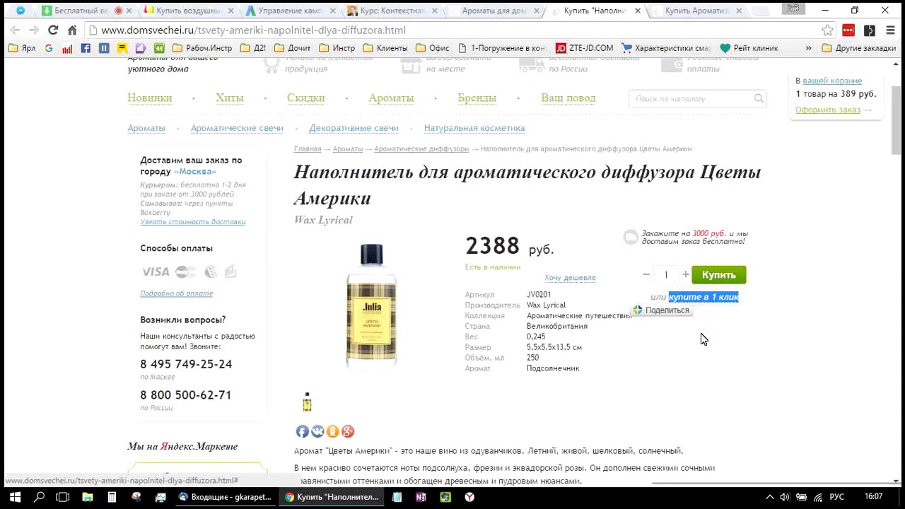
{"action": "right_click", "coordinate": [699, 306]}
{"action": "left_click", "coordinate": [689, 397]}
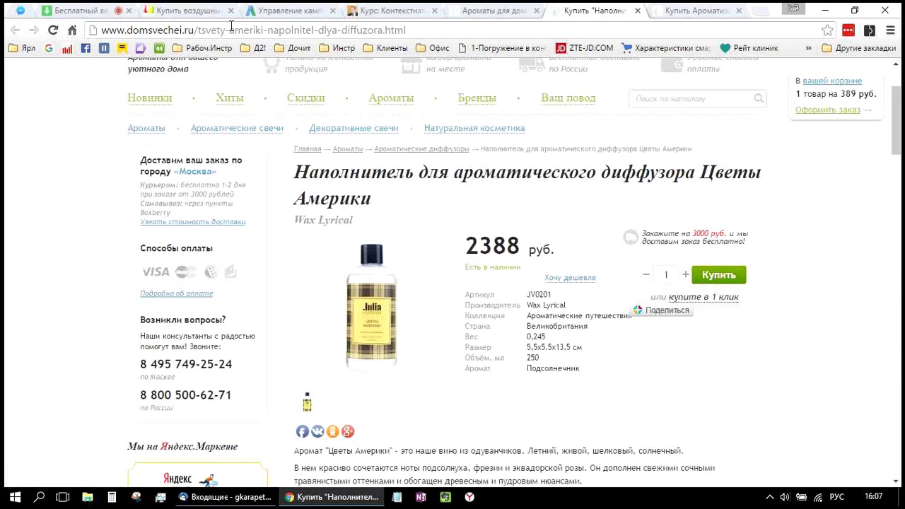
- In AdWords, add a target for pages whose content contains "купите в 1 клик", and remove it from the selected targets
{"action": "left_click", "coordinate": [274, 15]}
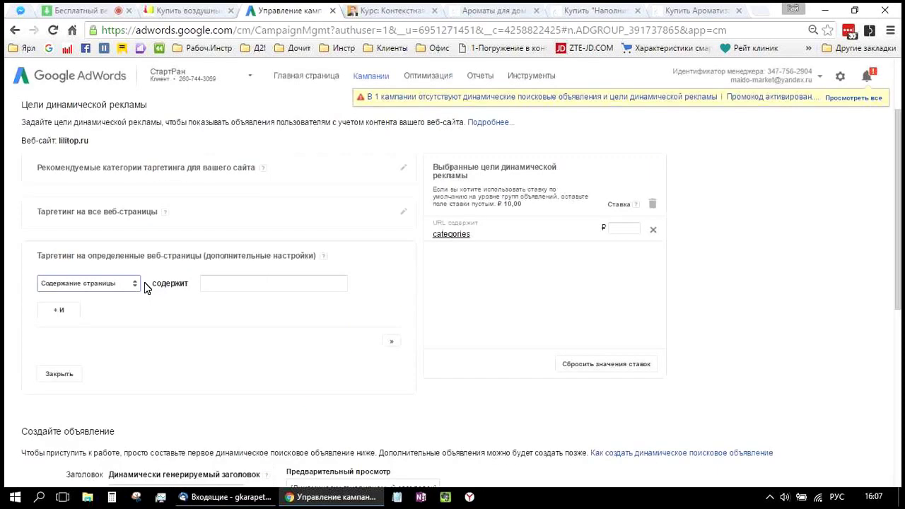
{"action": "left_click", "coordinate": [225, 283]}
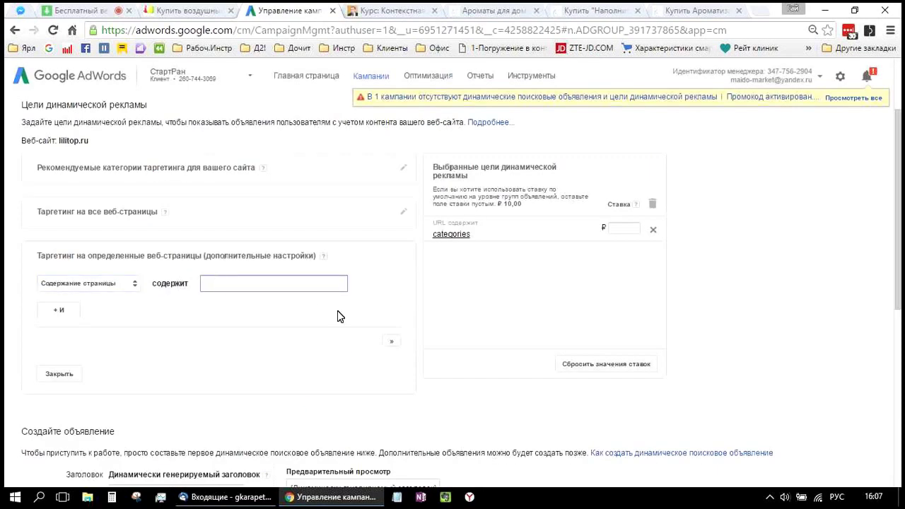
{"action": "key", "text": "ctrl+v"}
{"action": "key", "text": "Return"}
{"action": "left_click", "coordinate": [392, 345]}
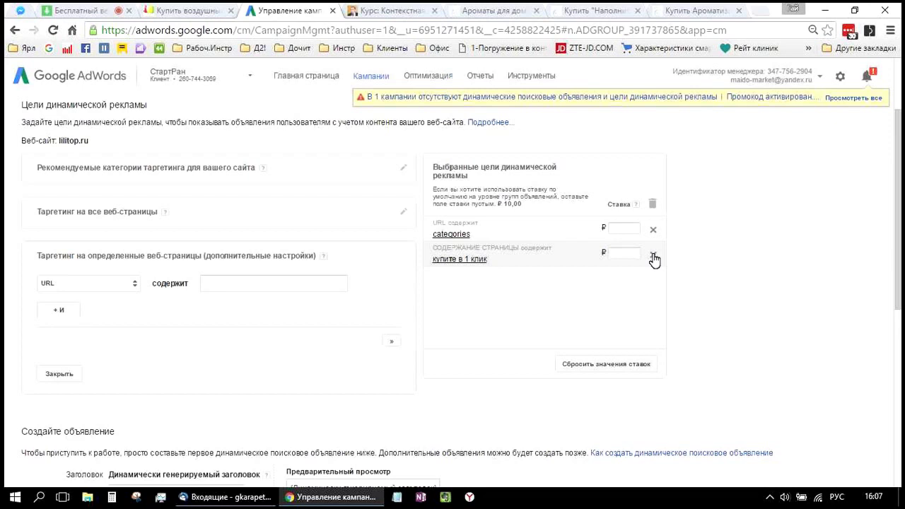
{"action": "left_click", "coordinate": [653, 256]}
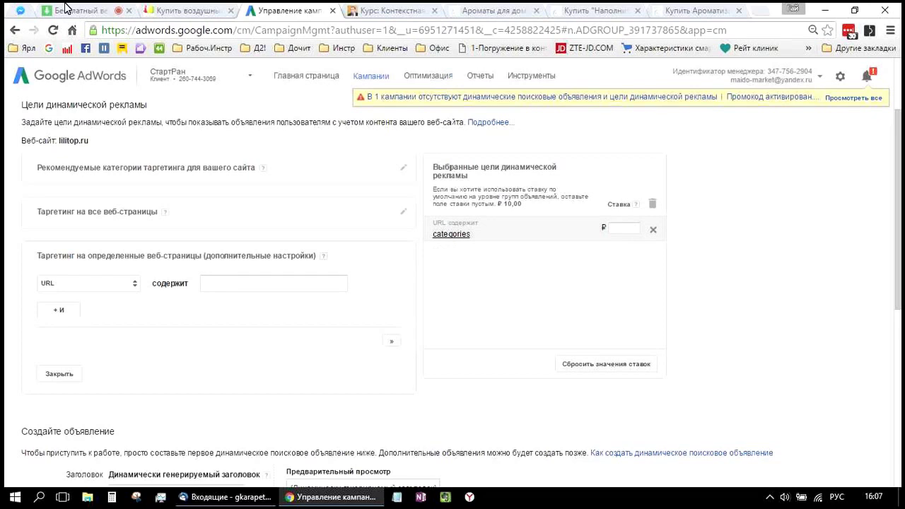
- Check the webinar chat, return to AdWords, and try adding a second "Содержание страницы" condition joined with AND to the URL rule, removing it again
{"action": "left_click", "coordinate": [65, 8]}
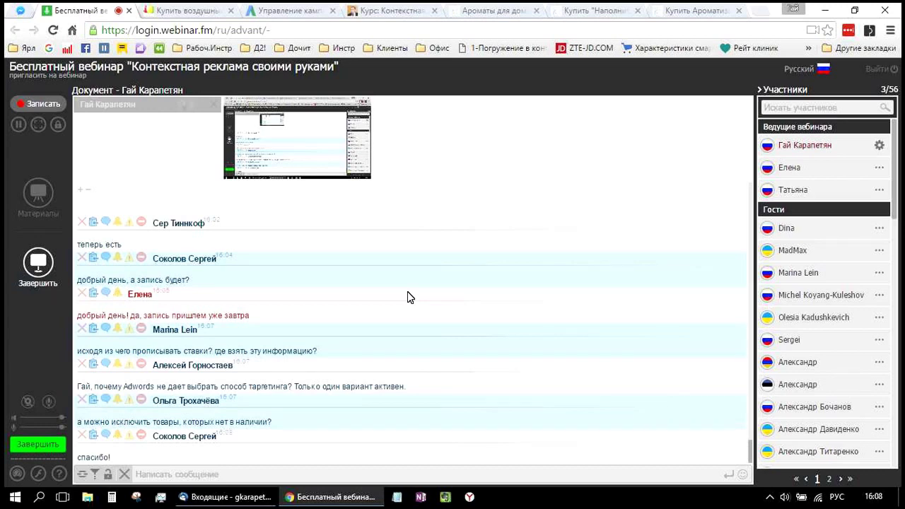
{"action": "left_click", "coordinate": [283, 11]}
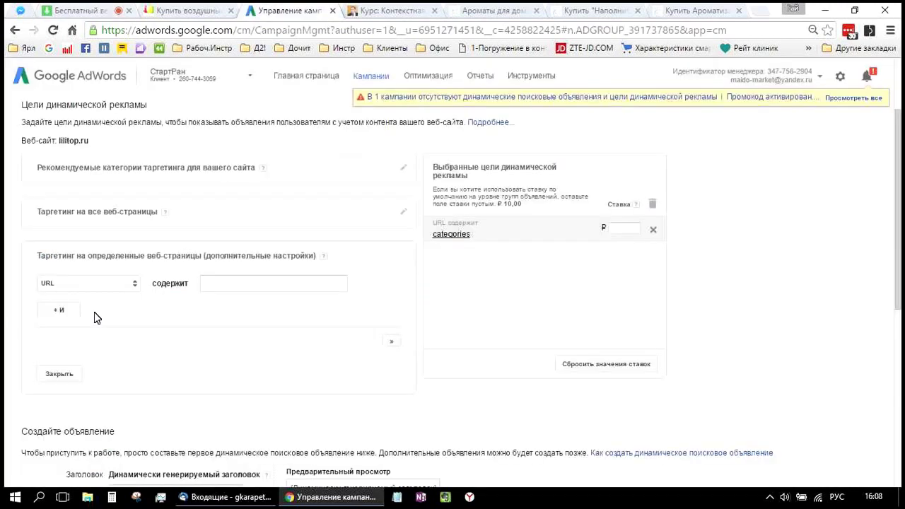
{"action": "left_click", "coordinate": [67, 316]}
{"action": "left_click", "coordinate": [132, 326]}
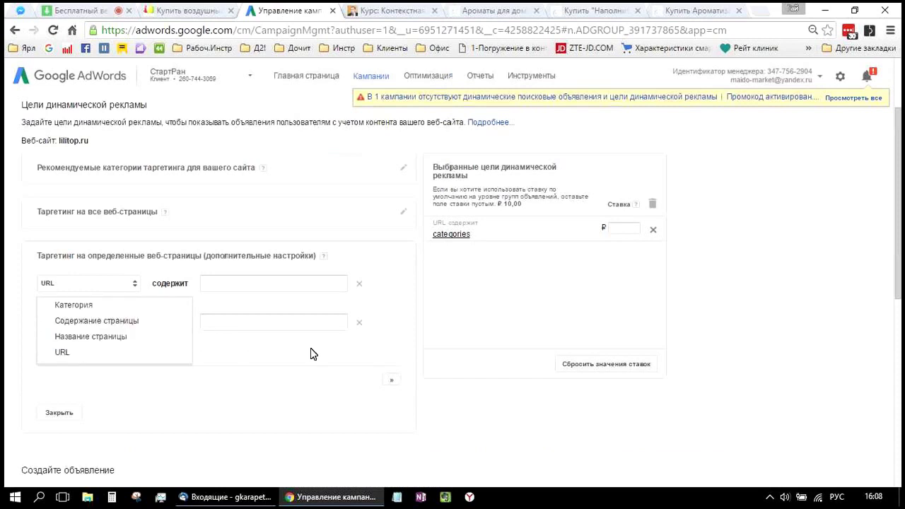
{"action": "key", "text": "Down"}
{"action": "key", "text": "Return"}
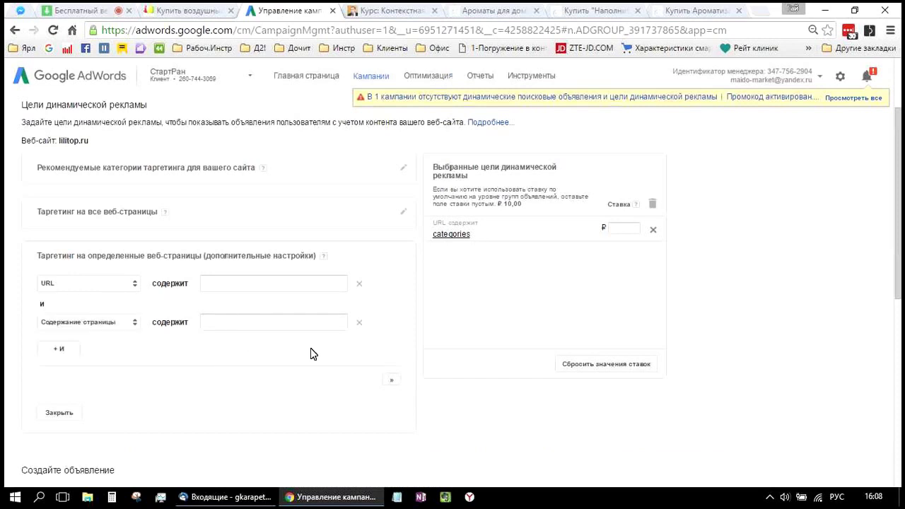
{"action": "left_click", "coordinate": [359, 327]}
- Read the newest questions in the webinar chat and return to the targeting options in AdWords
{"action": "key", "text": "ctrl+2"}
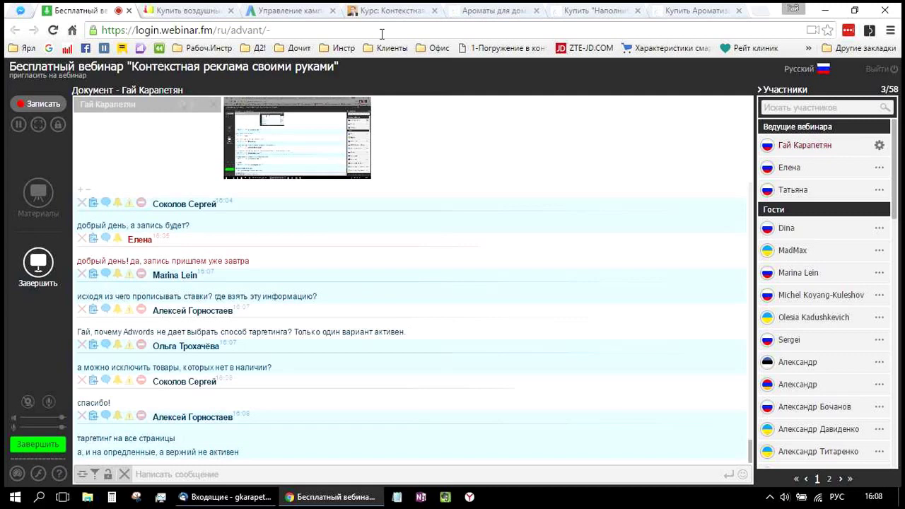
{"action": "key", "text": "ctrl+4"}
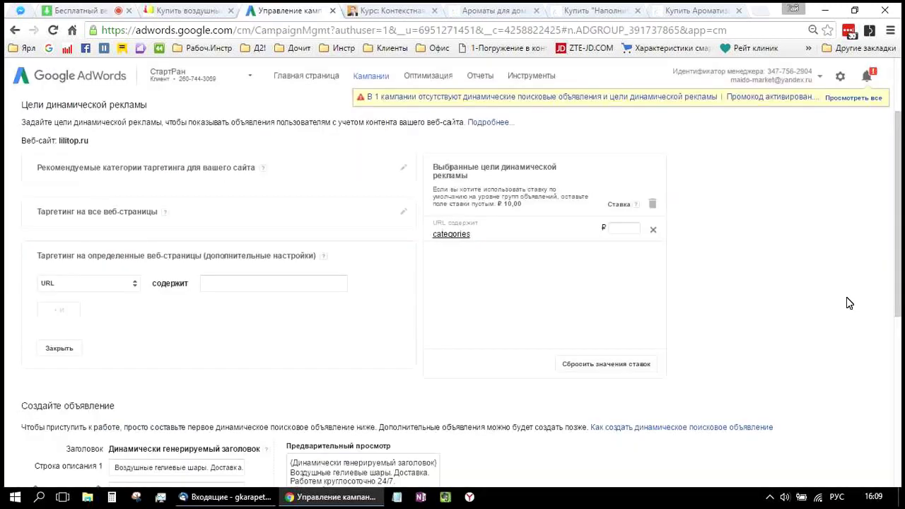
{"action": "scroll", "coordinate": [778, 276], "scroll_direction": "up", "scroll_amount": 2}
{"action": "scroll", "coordinate": [222, 167], "scroll_direction": "down", "scroll_amount": 2}
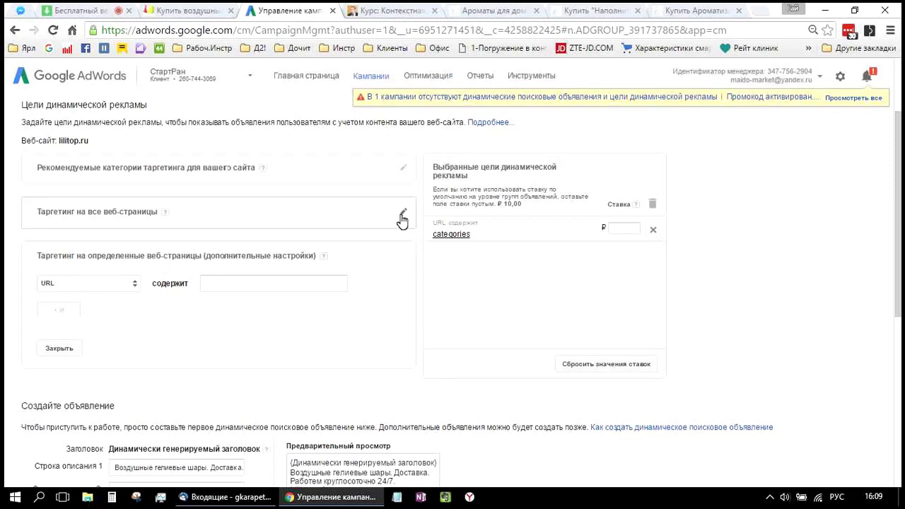
- Add "Все веб-страницы" as a dynamic ad target, remove it again, and close the all-pages targeting section
{"action": "left_click", "coordinate": [386, 228]}
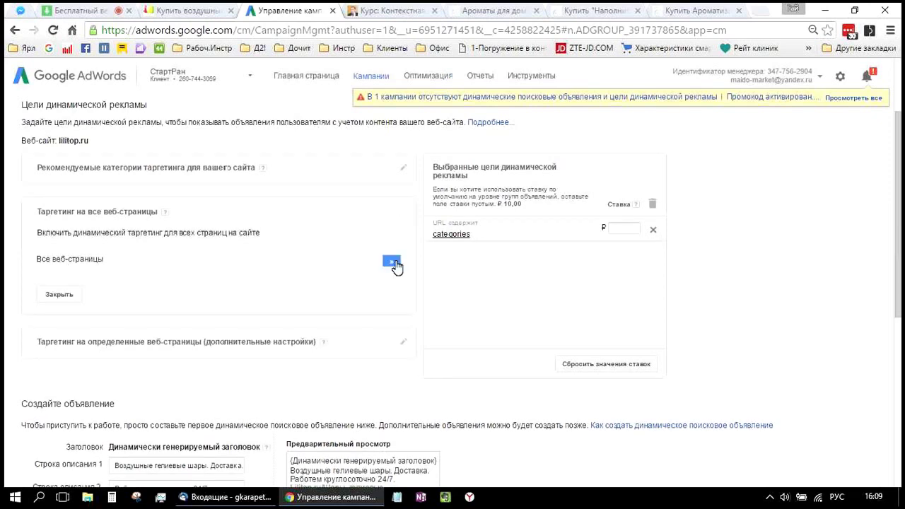
{"action": "left_click", "coordinate": [384, 262]}
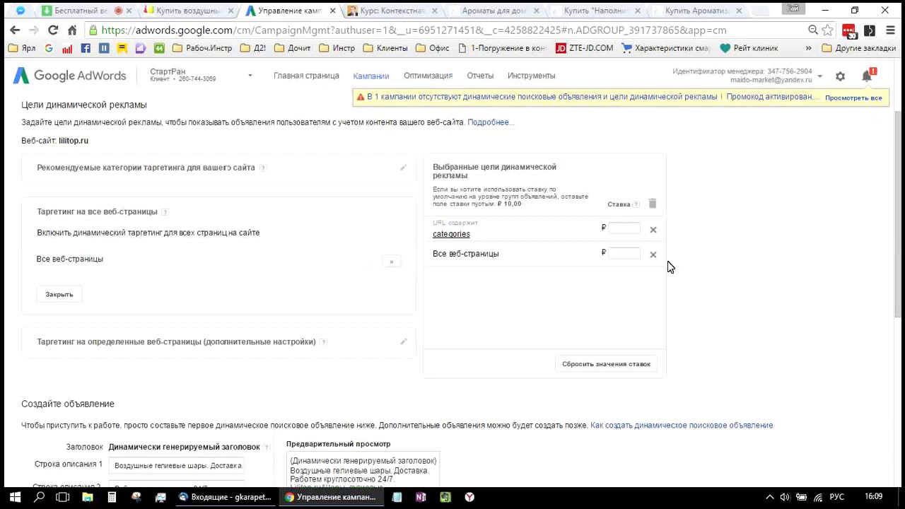
{"action": "left_click", "coordinate": [72, 293]}
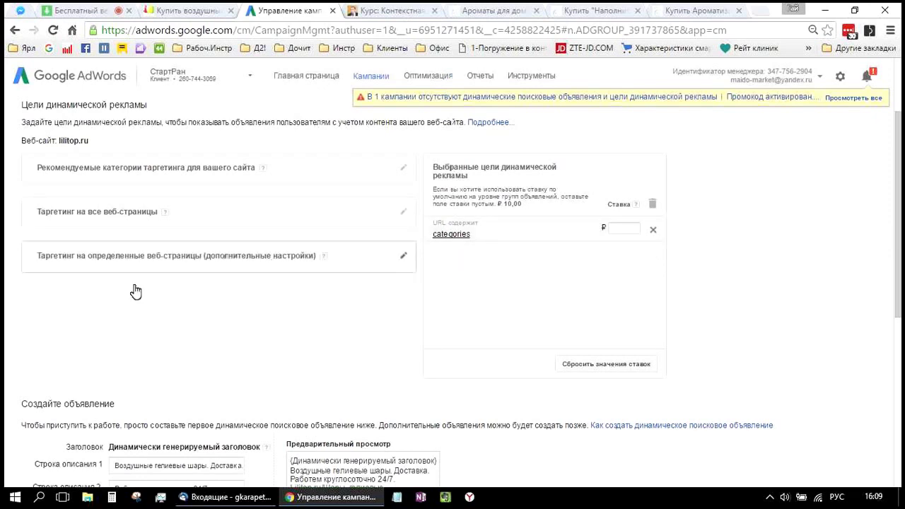
- Under targeting of specific web pages, build a "Название страницы" condition containing "Купить", consulting the titles of the shop's product and category pages
{"action": "left_click", "coordinate": [134, 289]}
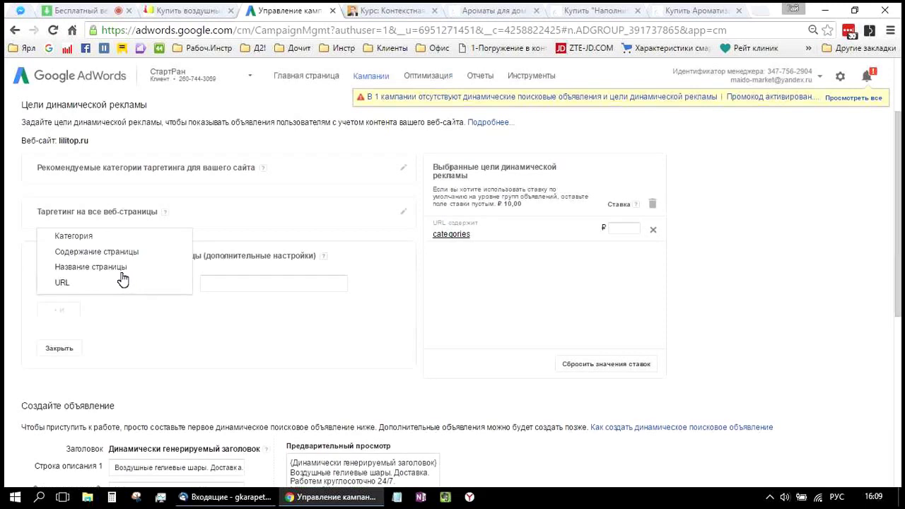
{"action": "left_click", "coordinate": [143, 272]}
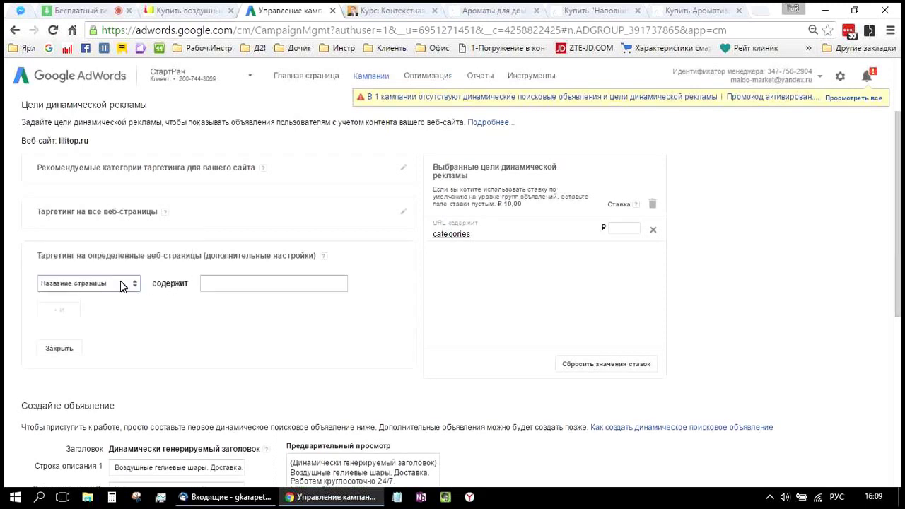
{"action": "left_click", "coordinate": [570, 12]}
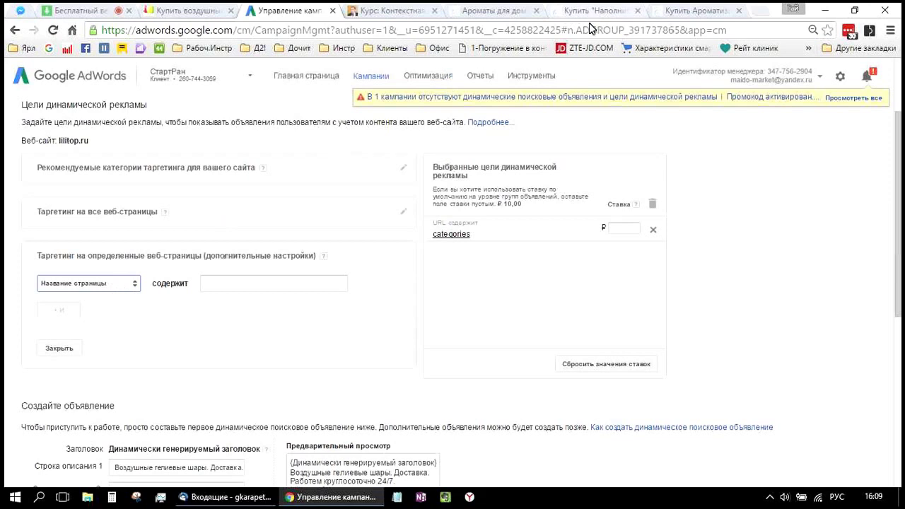
{"action": "left_click", "coordinate": [676, 12]}
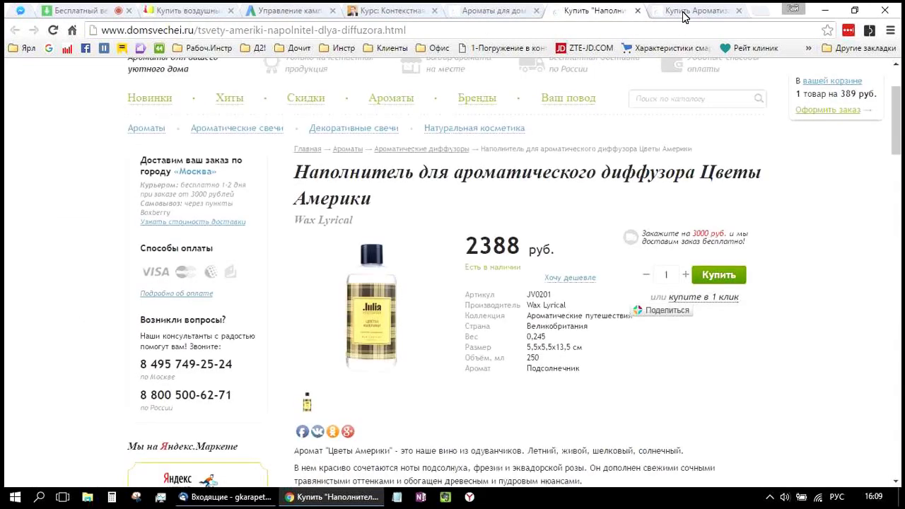
{"action": "left_click", "coordinate": [574, 13]}
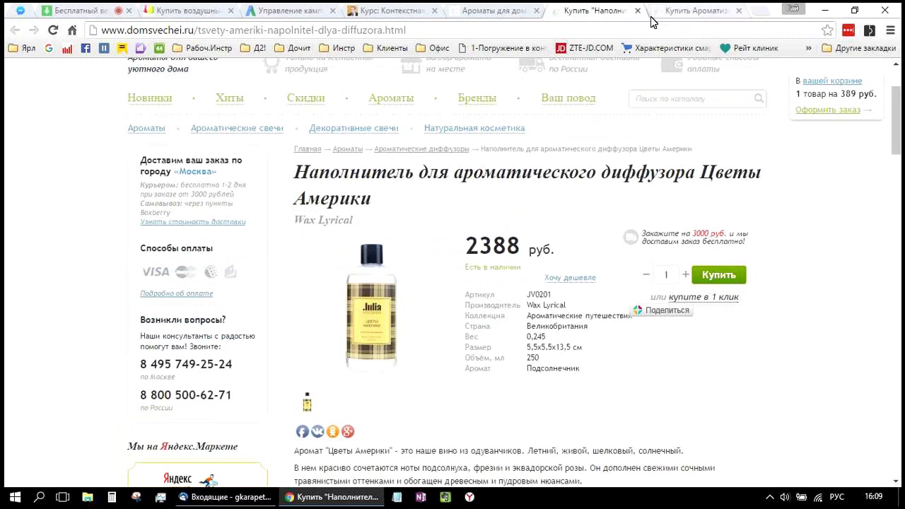
{"action": "left_click", "coordinate": [676, 13]}
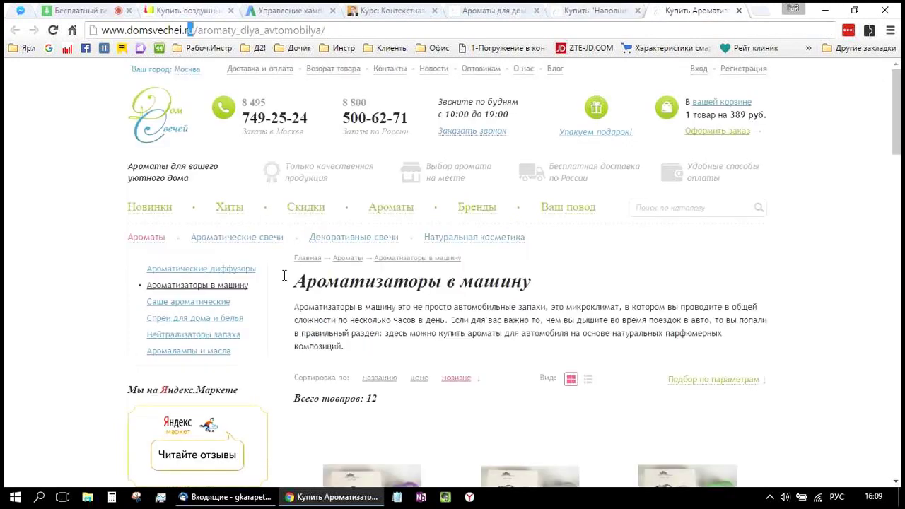
{"action": "key", "text": "ctrl+4"}
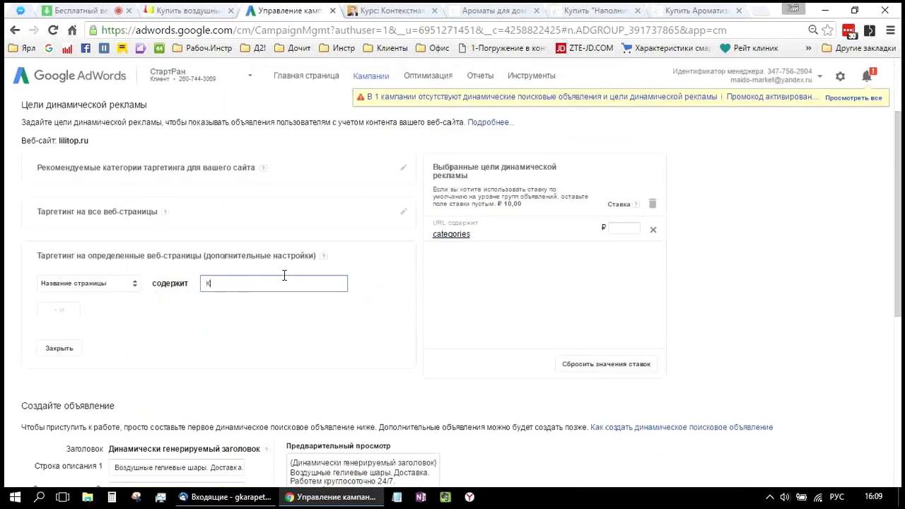
{"action": "left_click", "coordinate": [380, 311]}
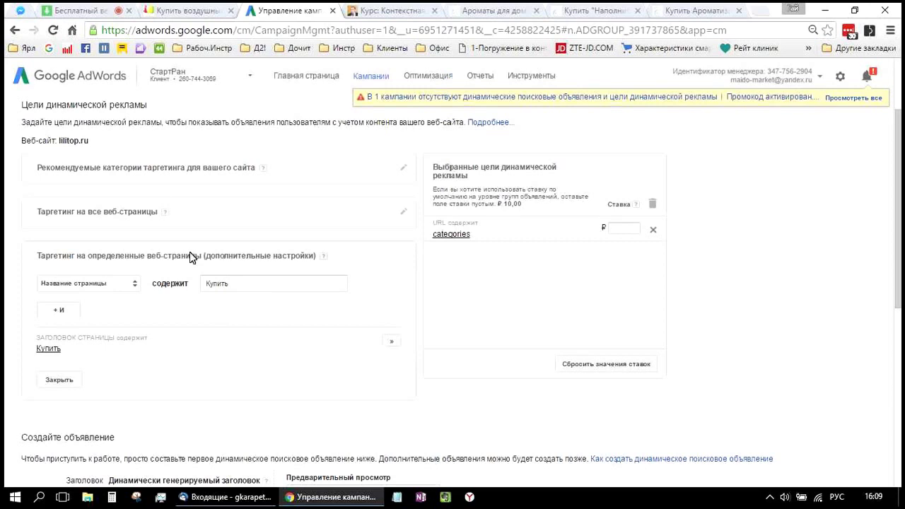
- Check the newest messages in the webinar chat and return to the dynamic target settings in AdWords
{"action": "left_click", "coordinate": [75, 10]}
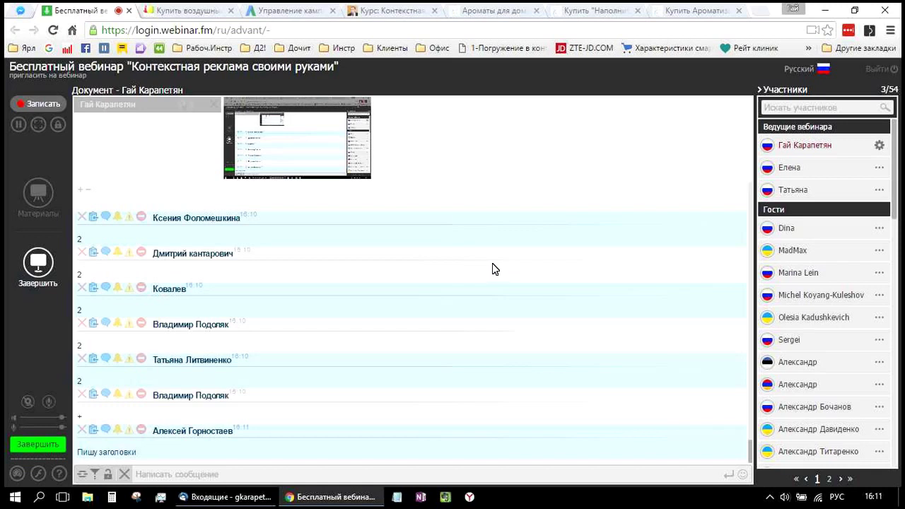
{"action": "left_click", "coordinate": [266, 13]}
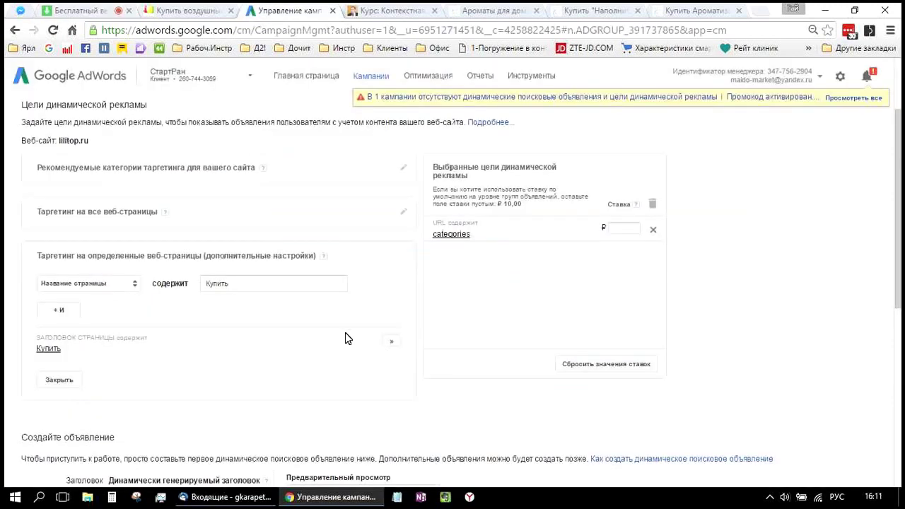
{"action": "left_click", "coordinate": [252, 295]}
{"action": "left_click", "coordinate": [302, 319]}
- Set the ad group's default bid to 10 ₽ and save the ad group
{"action": "scroll", "coordinate": [198, 323], "scroll_direction": "down", "scroll_amount": 2}
{"action": "scroll", "coordinate": [199, 424], "scroll_direction": "down", "scroll_amount": 2}
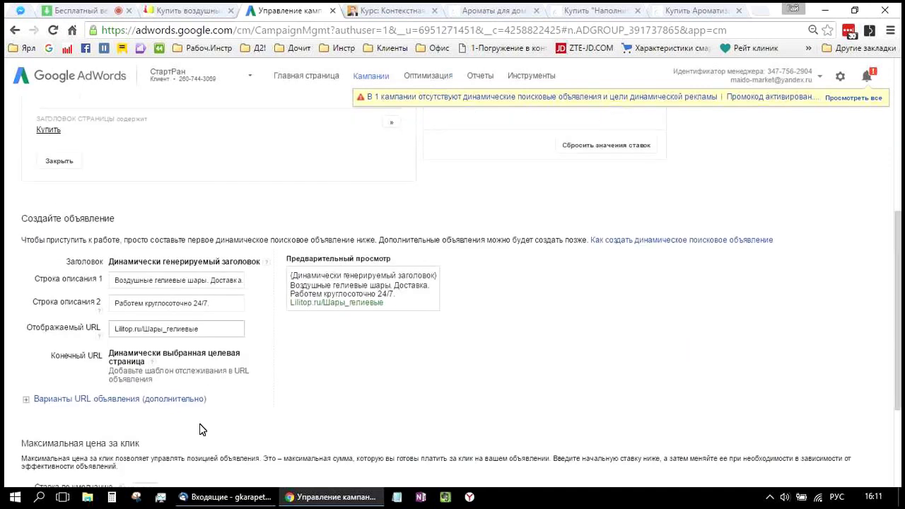
{"action": "scroll", "coordinate": [100, 405], "scroll_direction": "down", "scroll_amount": 1}
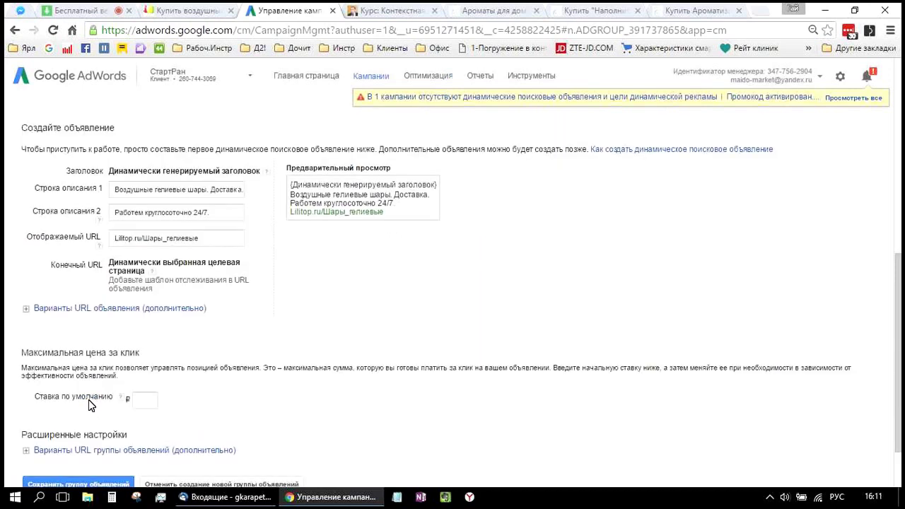
{"action": "scroll", "coordinate": [88, 400], "scroll_direction": "down", "scroll_amount": 1}
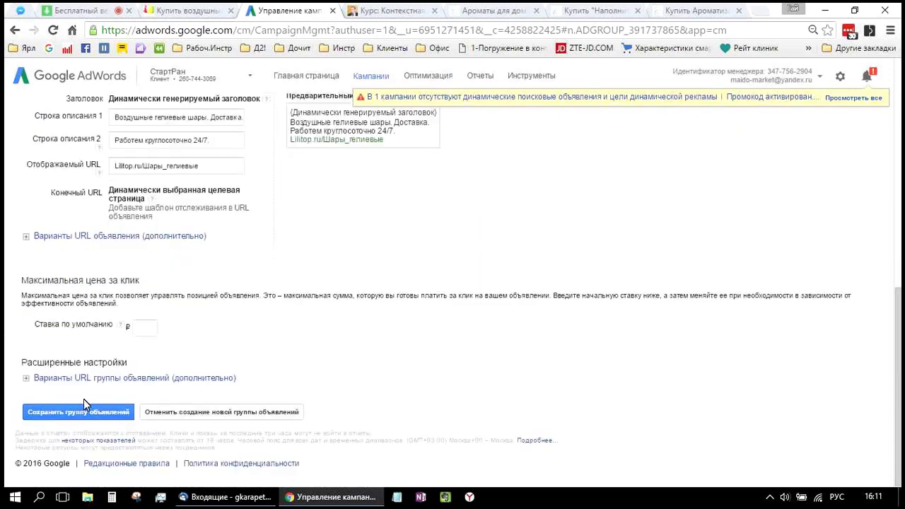
{"action": "left_click", "coordinate": [78, 412]}
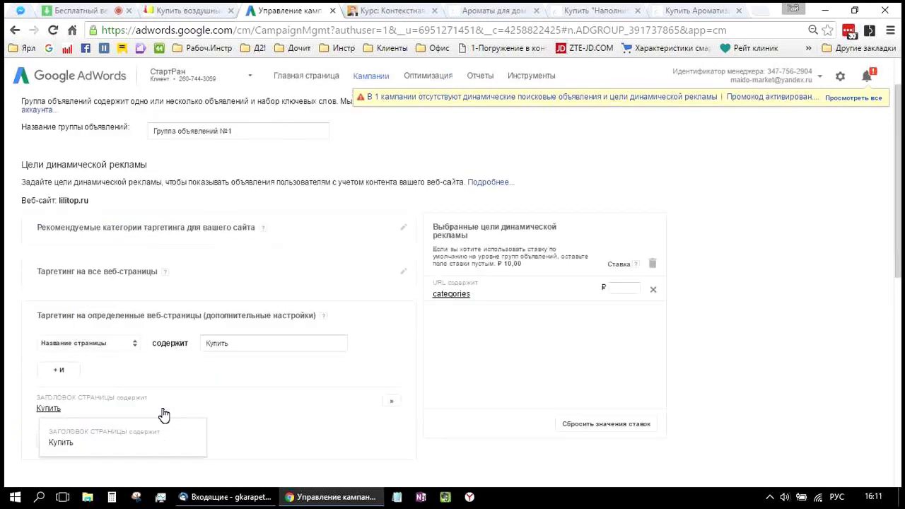
{"action": "scroll", "coordinate": [191, 403], "scroll_direction": "down", "scroll_amount": 6}
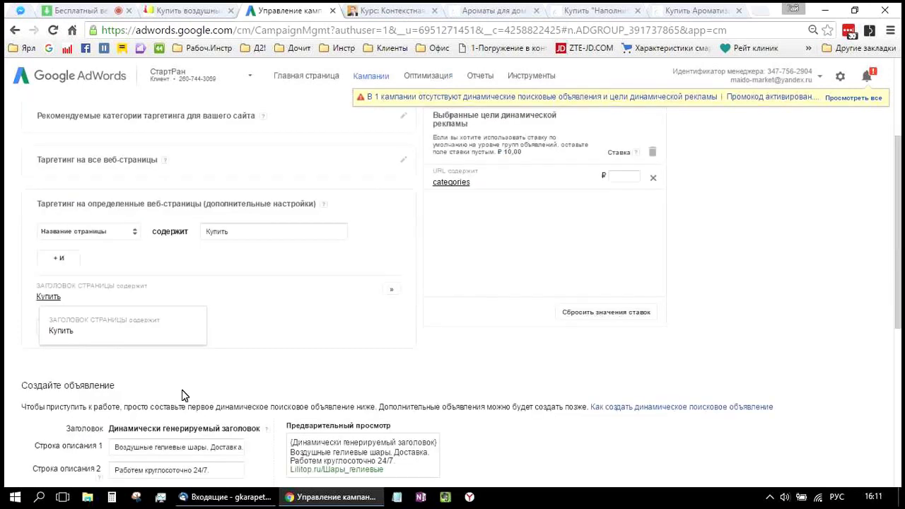
{"action": "left_click", "coordinate": [147, 331]}
{"action": "type", "text": "10"}
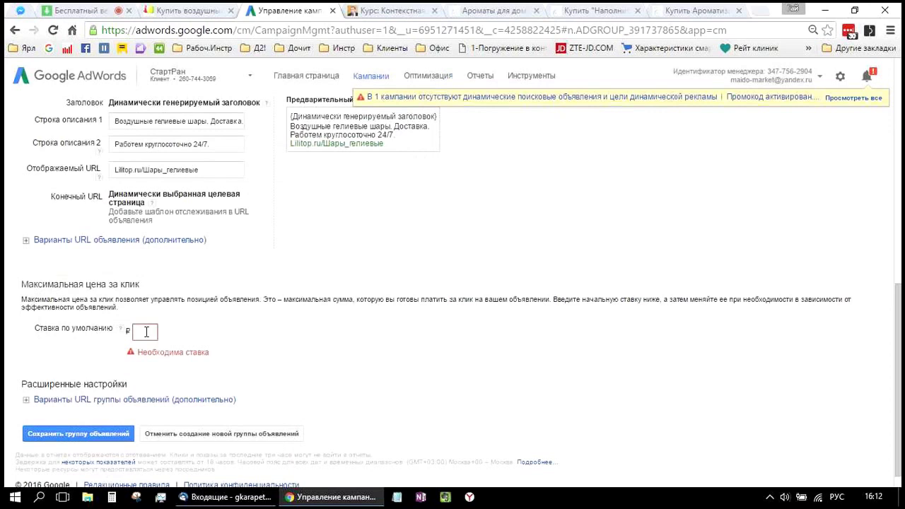
{"action": "left_click", "coordinate": [100, 436]}
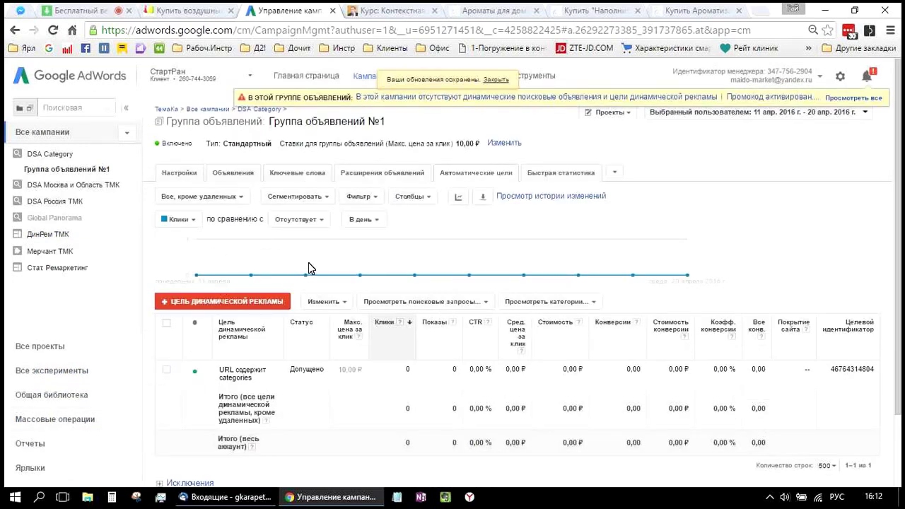
- Start a second dynamic search ad in the ad group and set its description line 1 to "Воздушные шары для праздника."
{"action": "left_click", "coordinate": [245, 179]}
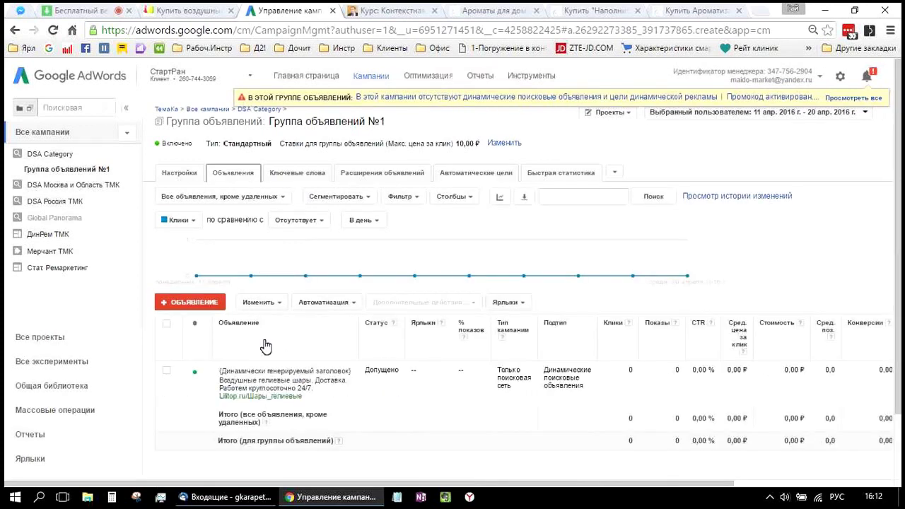
{"action": "left_click", "coordinate": [195, 301]}
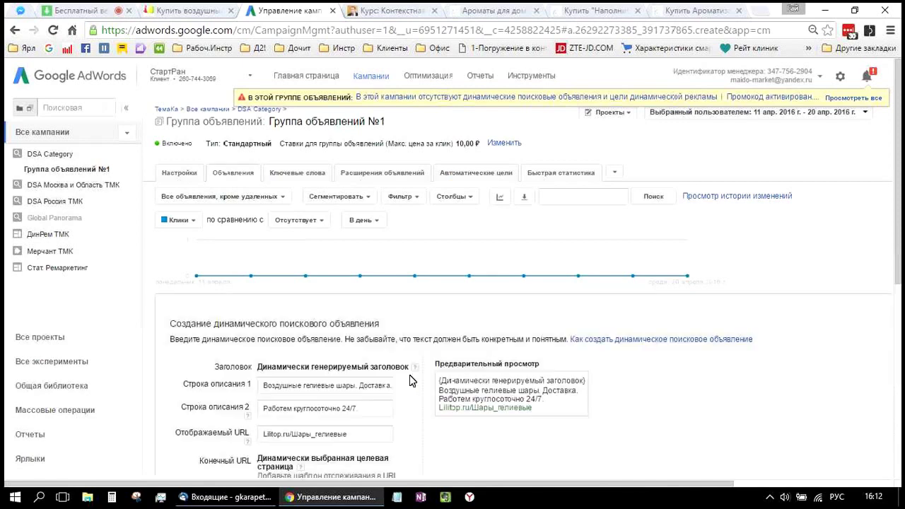
{"action": "scroll", "coordinate": [361, 241], "scroll_direction": "down", "scroll_amount": 3}
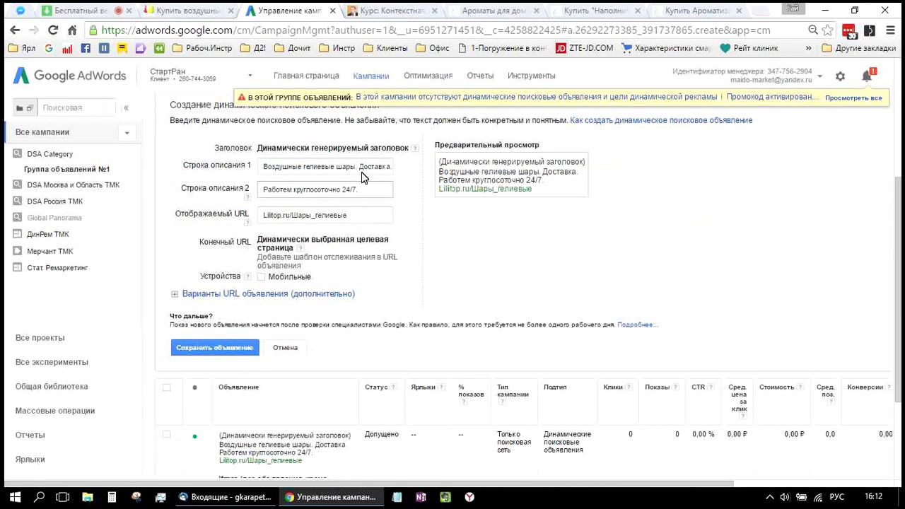
{"action": "double_click", "coordinate": [380, 167]}
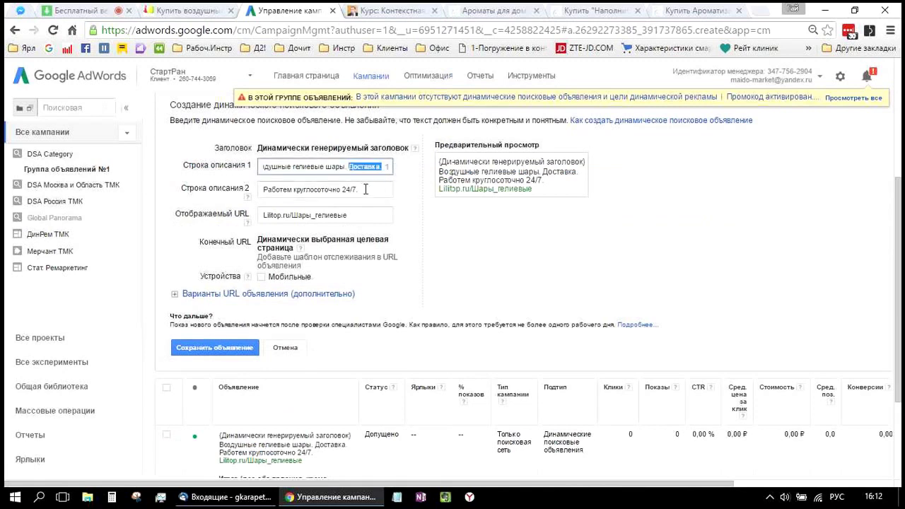
{"action": "key", "text": "BackSpace"}
{"action": "key", "text": "BackSpace"}
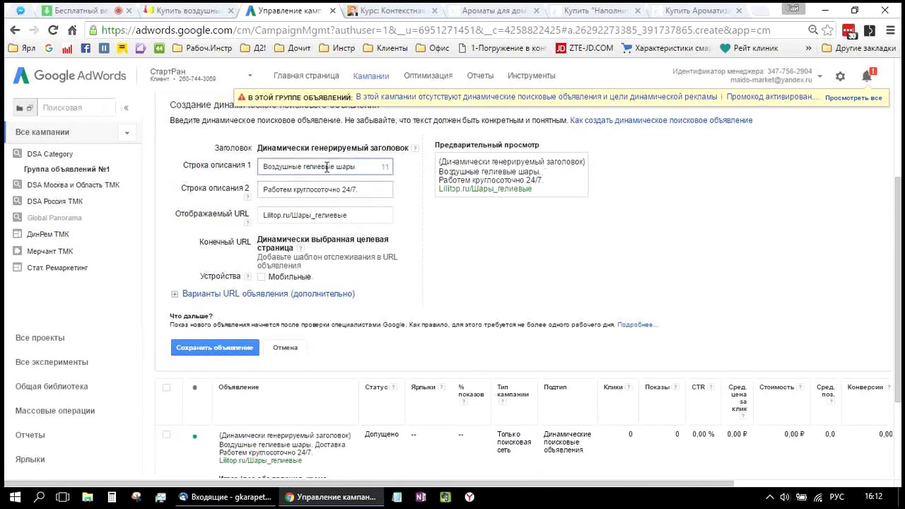
{"action": "double_click", "coordinate": [319, 167]}
{"action": "key", "text": "BackSpace"}
{"action": "left_click", "coordinate": [355, 168]}
{"action": "key", "text": "BackSpace"}
{"action": "type", "text": "для празд"}
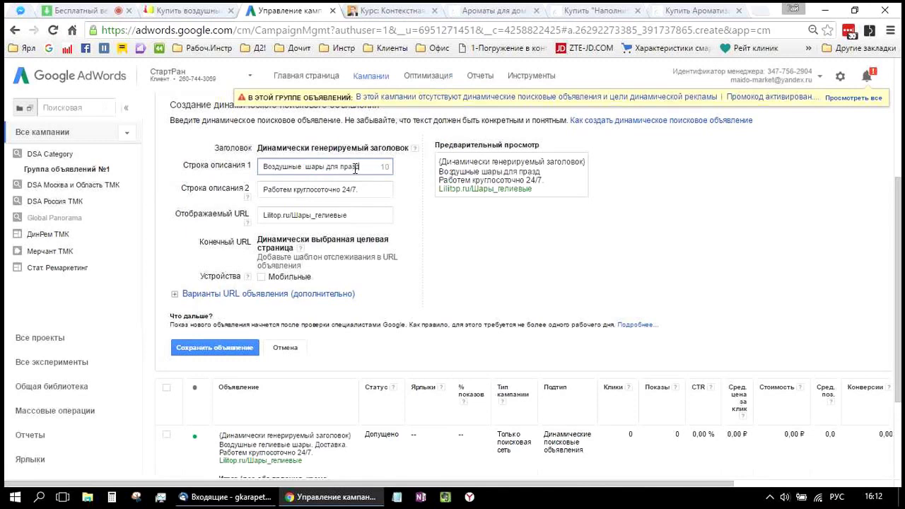
{"action": "type", "text": "ниика."}
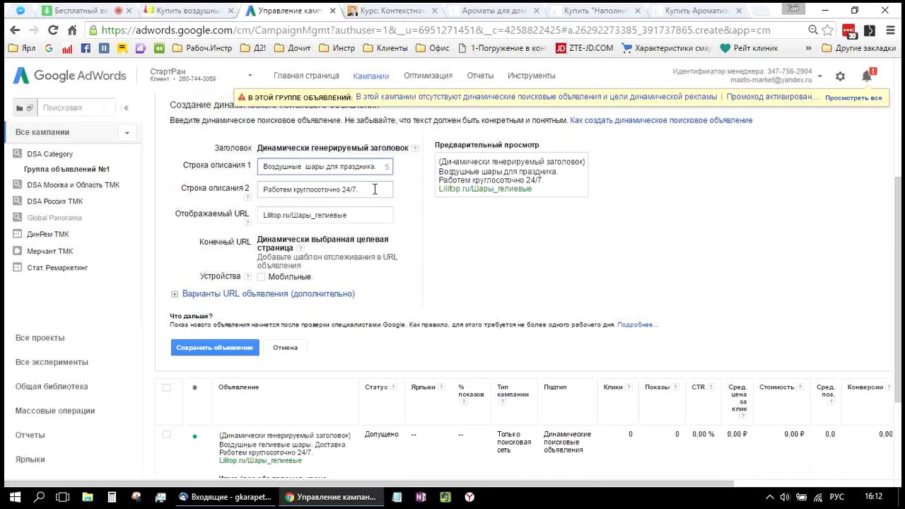
- Replace the new ad's description line 2 with "Доставка курглосуточно."
{"action": "left_click", "coordinate": [374, 189]}
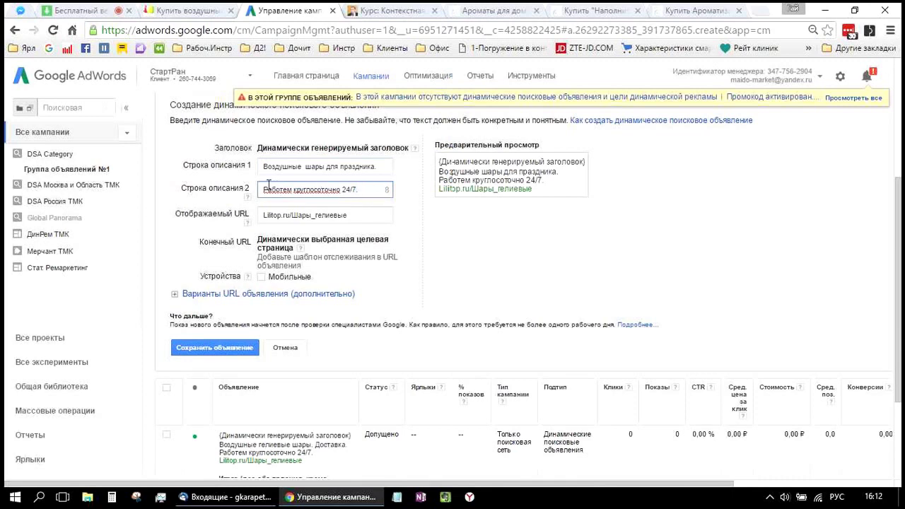
{"action": "key", "text": "ctrl+a"}
{"action": "type", "text": "Доставка"}
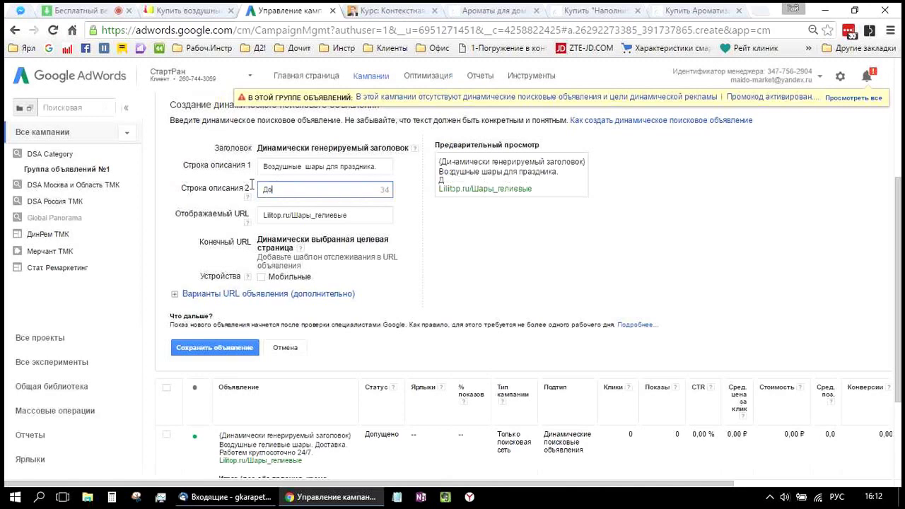
{"action": "type", "text": "ур"}
{"action": "key", "text": "BackSpace"}
{"action": "key", "text": "BackSpace"}
{"action": "type", "text": "руглосуточно."}
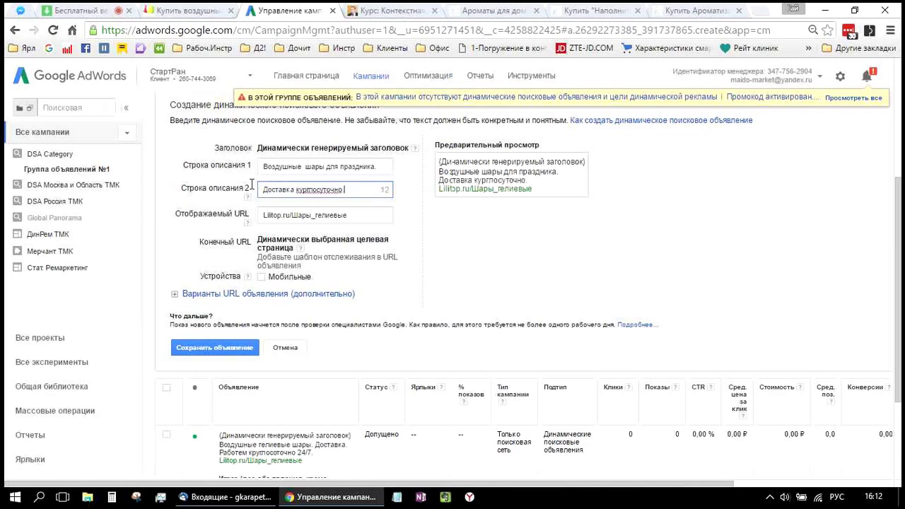
- Change the new ad's display URL to Lilitop.ru/Шары_надувные and save the ad
{"action": "left_click_drag", "start_coordinate": [316, 214], "coordinate": [349, 217]}
{"action": "type", "text": "надувные"}
{"action": "key", "text": "BackSpace"}
{"action": "key", "text": "BackSpace"}
{"action": "key", "text": "BackSpace"}
{"action": "type", "text": "ные"}
{"action": "left_click", "coordinate": [329, 331]}
{"action": "left_click", "coordinate": [223, 344]}
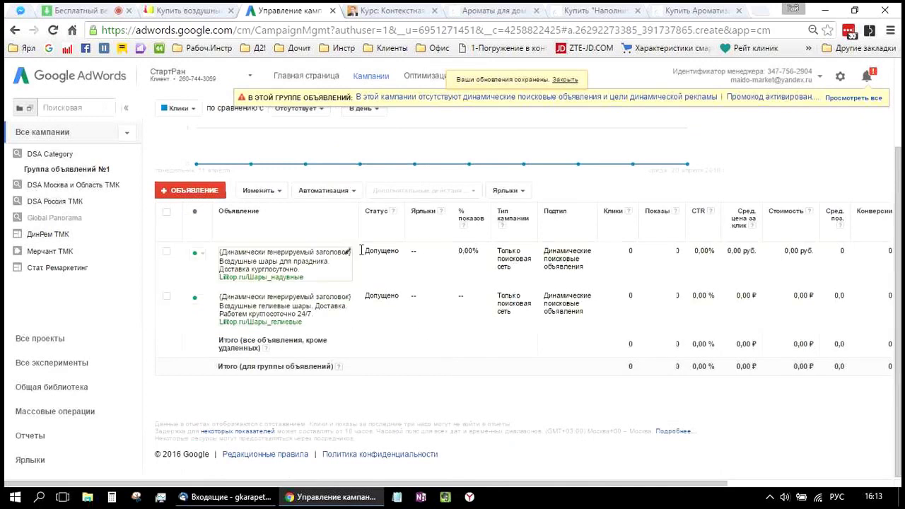
- Pause the ad group "Группа объявлений №1" and look over its two ads
{"action": "scroll", "coordinate": [176, 157], "scroll_direction": "up", "scroll_amount": 2}
{"action": "left_click", "coordinate": [171, 141]}
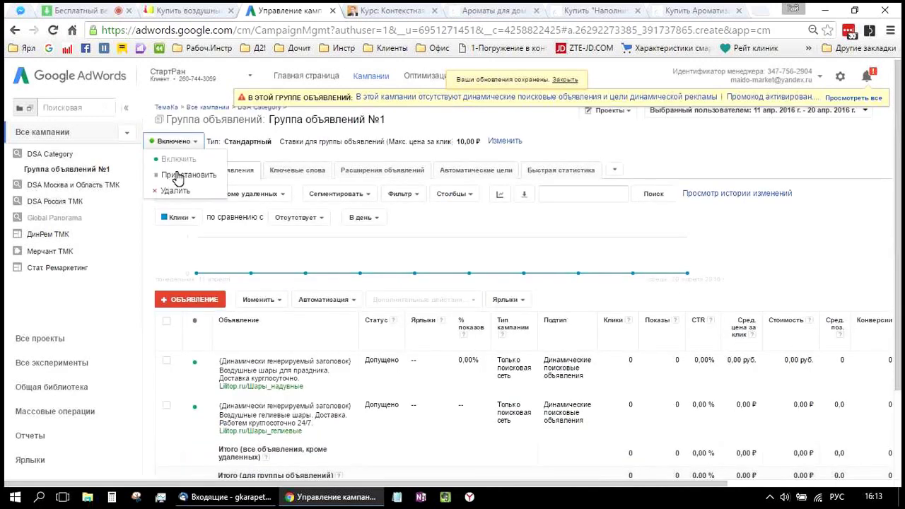
{"action": "left_click", "coordinate": [177, 176]}
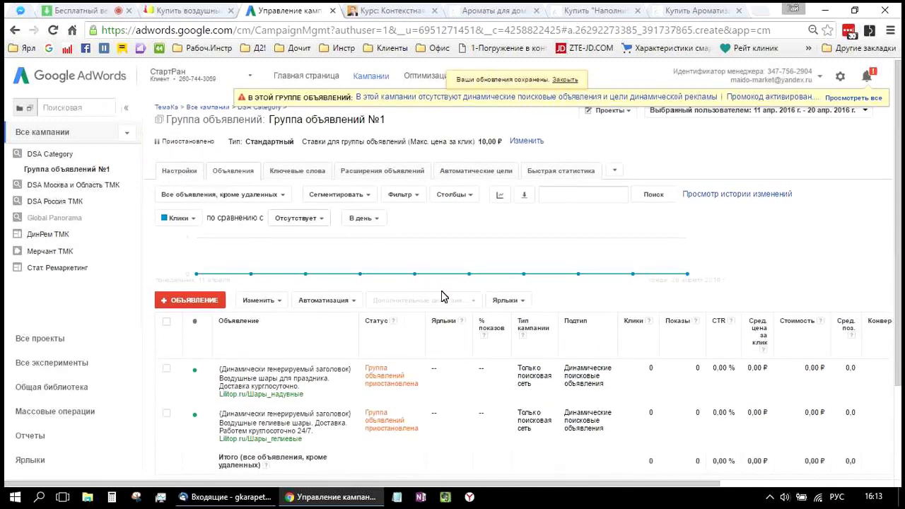
{"action": "scroll", "coordinate": [169, 85], "scroll_direction": "down", "scroll_amount": 2}
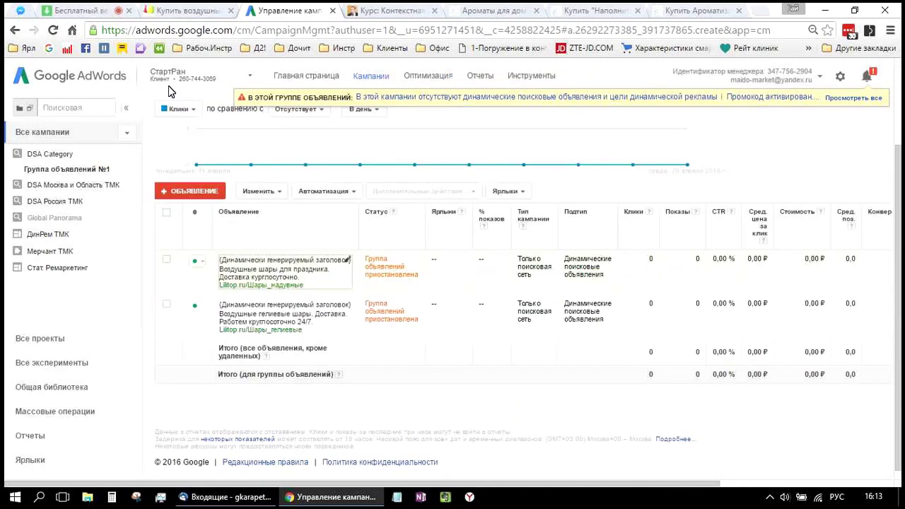
- Read the latest questions in the webinar chat and return to the ad group's ads in AdWords
{"action": "key", "text": "ctrl+1"}
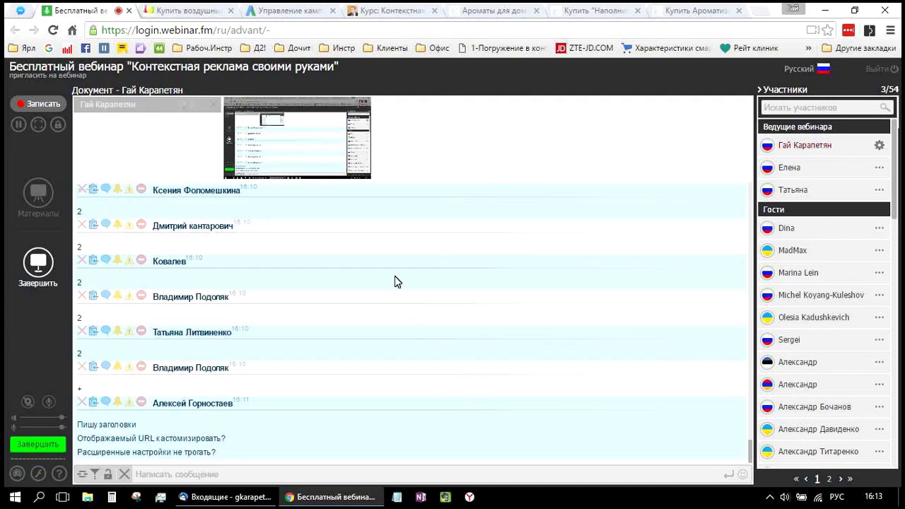
{"action": "left_click", "coordinate": [285, 12]}
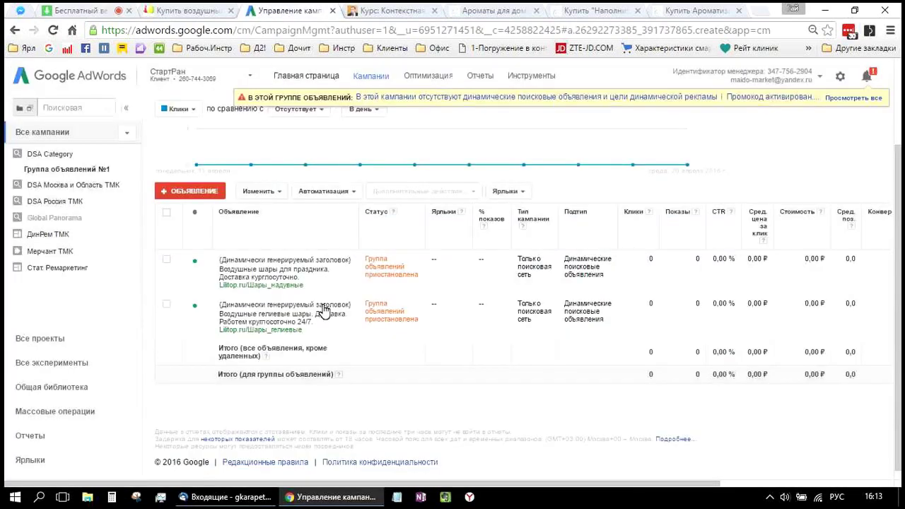
{"action": "scroll", "coordinate": [321, 305], "scroll_direction": "up", "scroll_amount": 3}
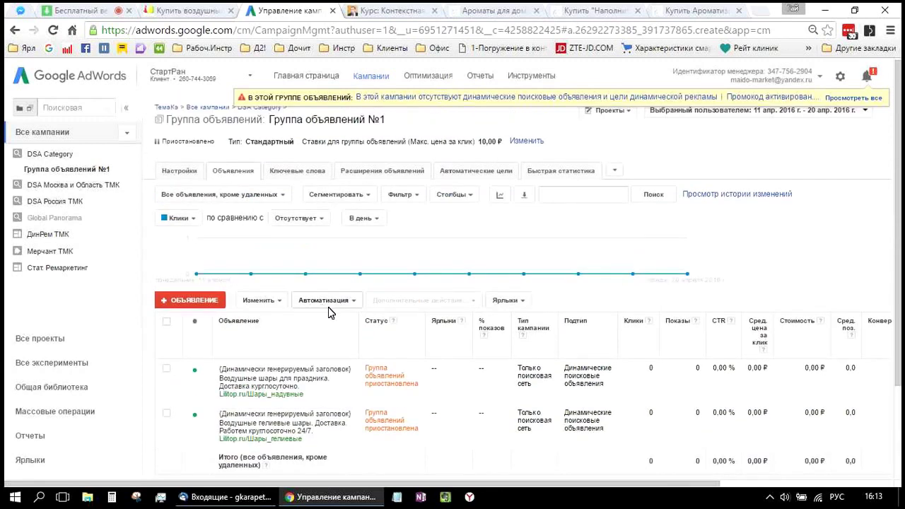
{"action": "scroll", "coordinate": [328, 304], "scroll_direction": "up", "scroll_amount": 1}
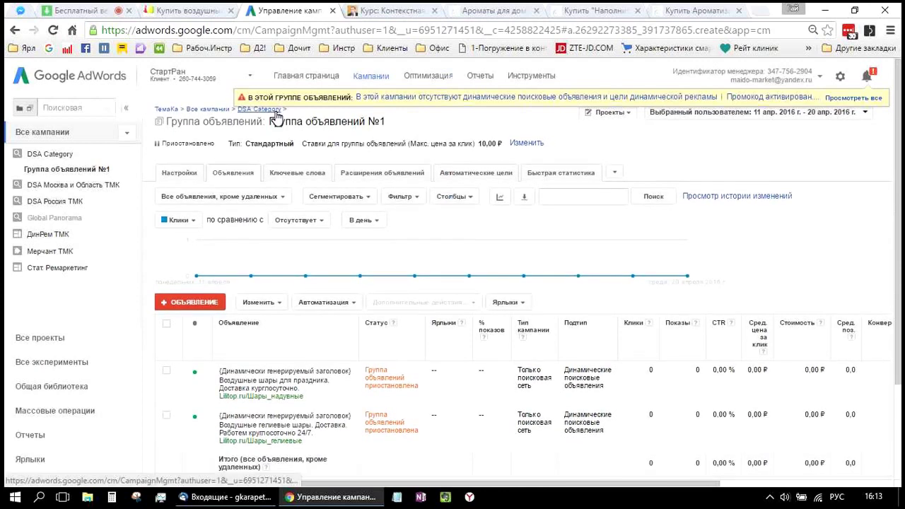
- Open the list of all campaigns and start creating a new campaign for the search network only
{"action": "left_click", "coordinate": [212, 110]}
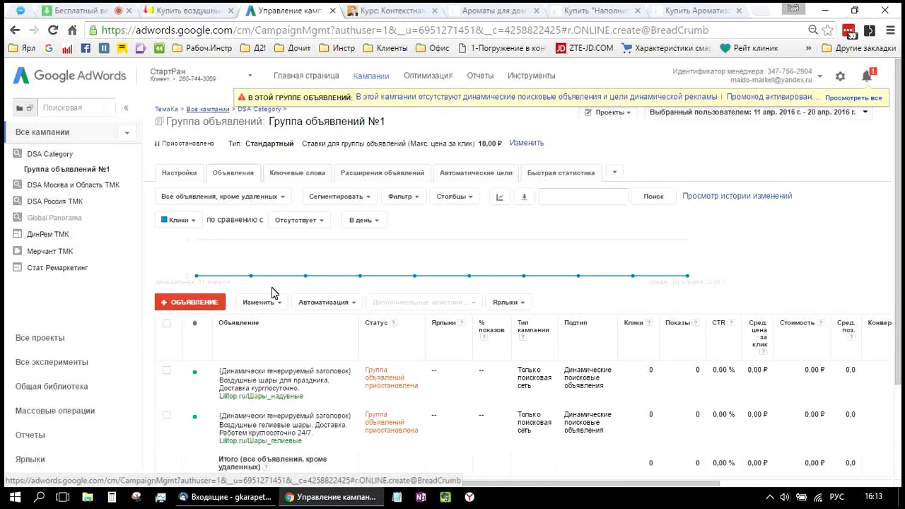
{"action": "scroll", "coordinate": [226, 275], "scroll_direction": "down", "scroll_amount": 2}
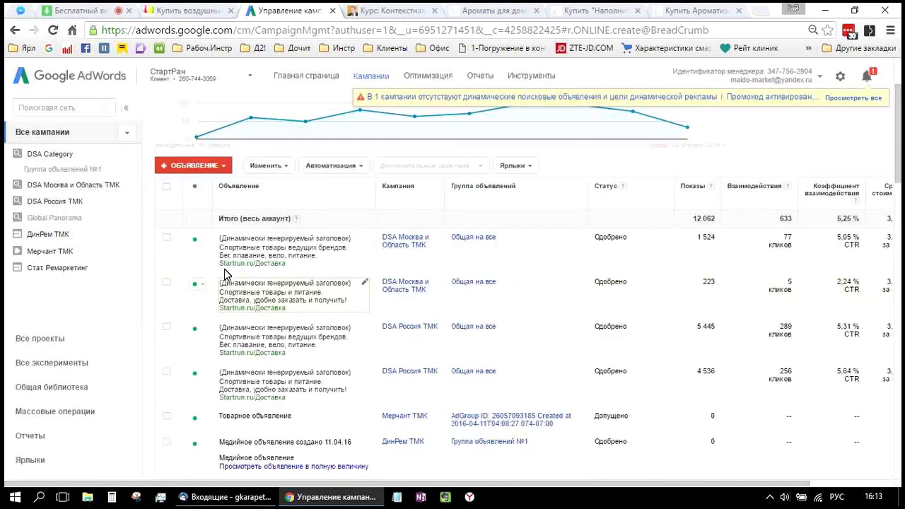
{"action": "scroll", "coordinate": [225, 274], "scroll_direction": "up", "scroll_amount": 2}
{"action": "left_click", "coordinate": [225, 274]}
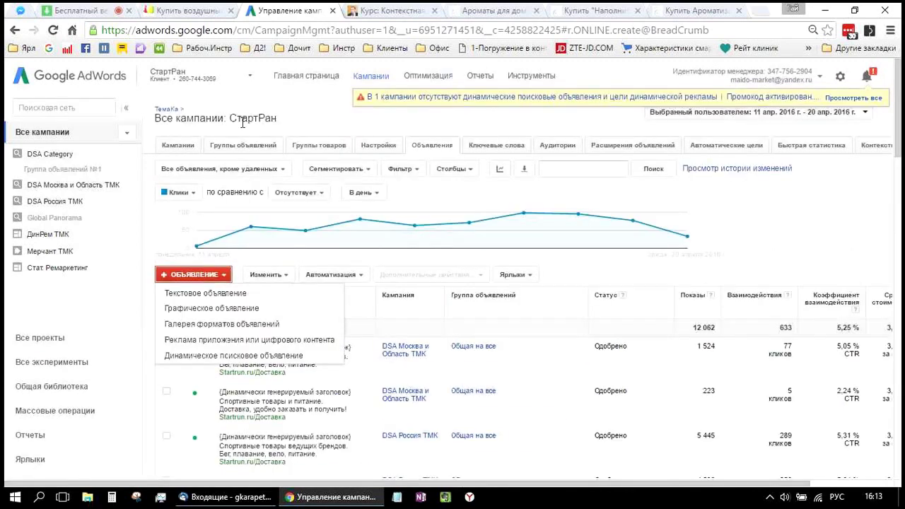
{"action": "left_click", "coordinate": [299, 133]}
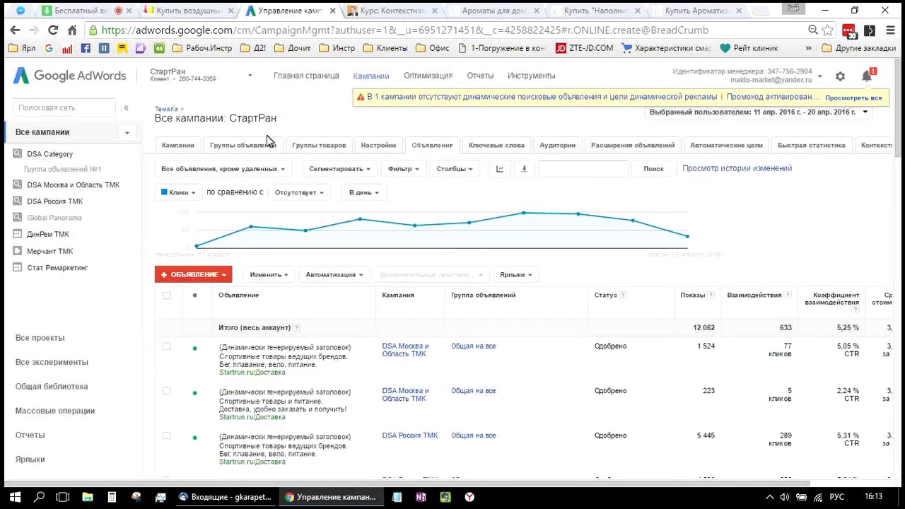
{"action": "left_click", "coordinate": [177, 144]}
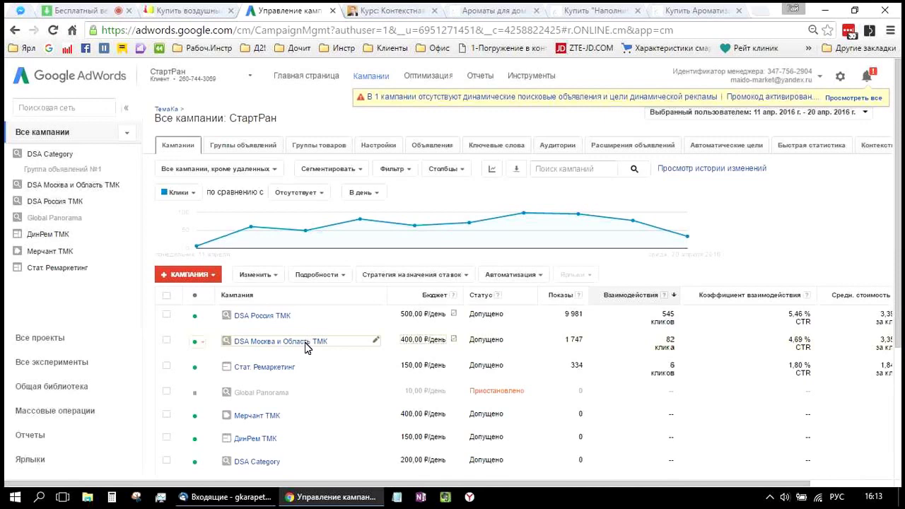
{"action": "scroll", "coordinate": [304, 342], "scroll_direction": "down", "scroll_amount": 3}
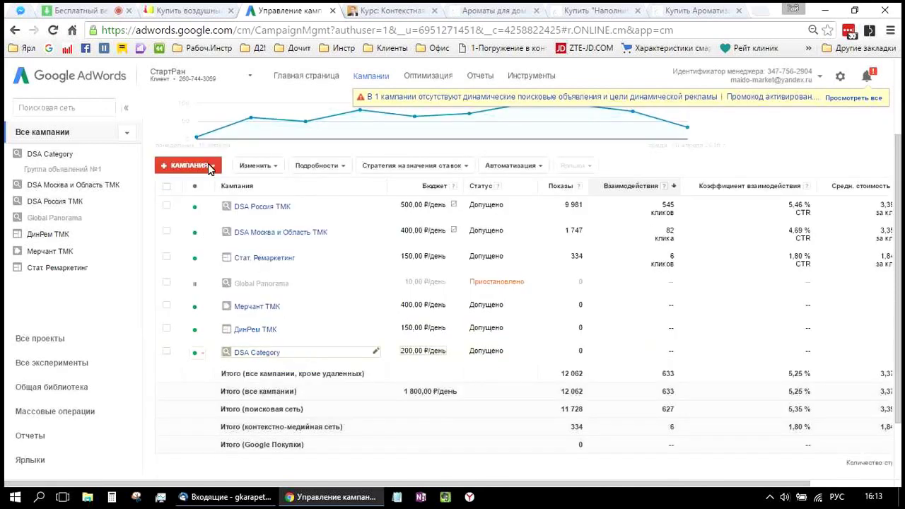
{"action": "left_click", "coordinate": [230, 228]}
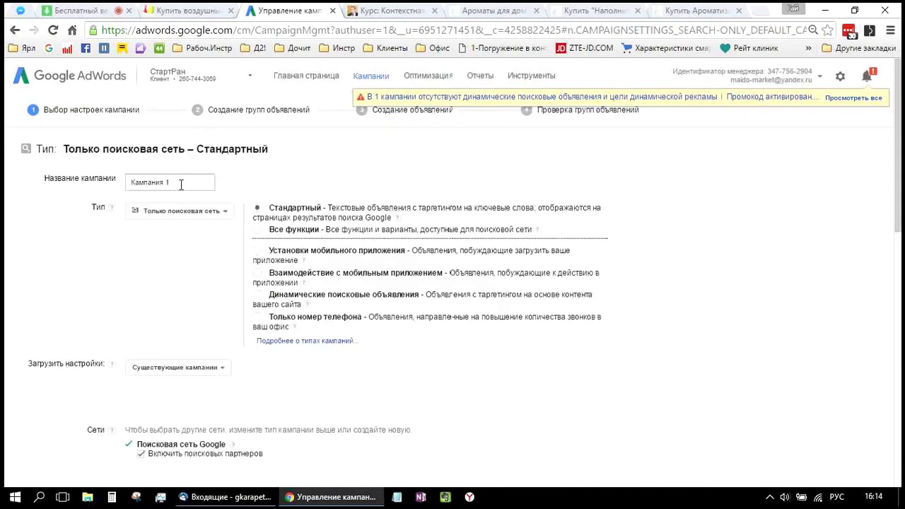
- Name the new search campaign "DSA product" before its subtype is chosen
{"action": "triple_click", "coordinate": [125, 180]}
{"action": "key", "text": "alt+shift"}
{"action": "type", "text": "DSA "}
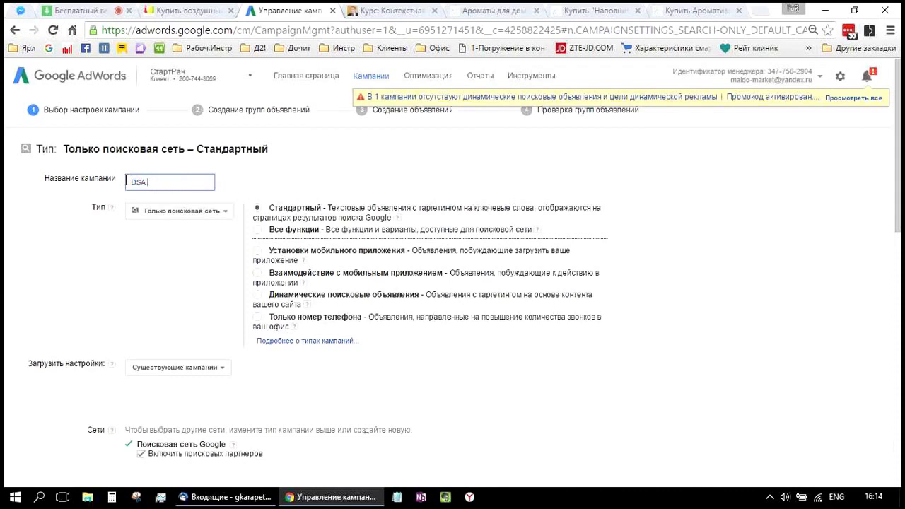
{"action": "type", "text": "product"}
- Switch the campaign to dynamic search ads, accepting the loss of page changes, and glance at the webinar chat
{"action": "left_click", "coordinate": [257, 296]}
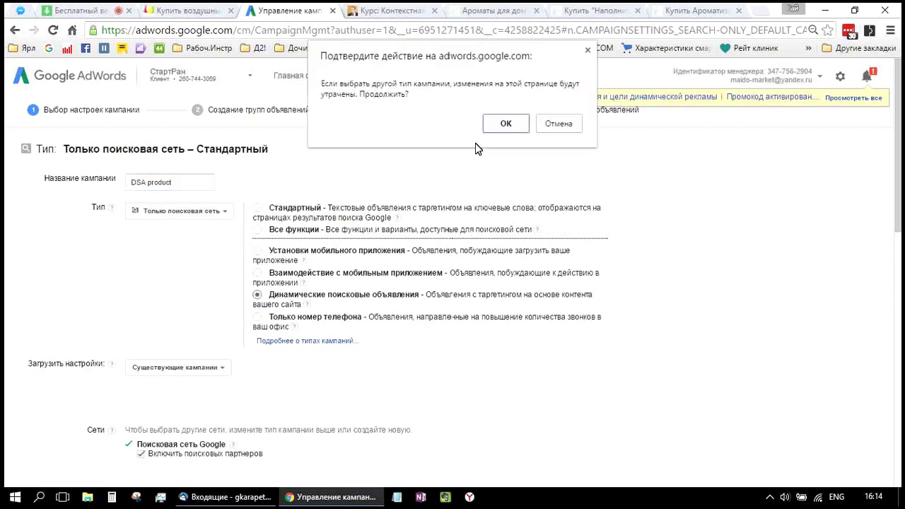
{"action": "key", "text": "Return"}
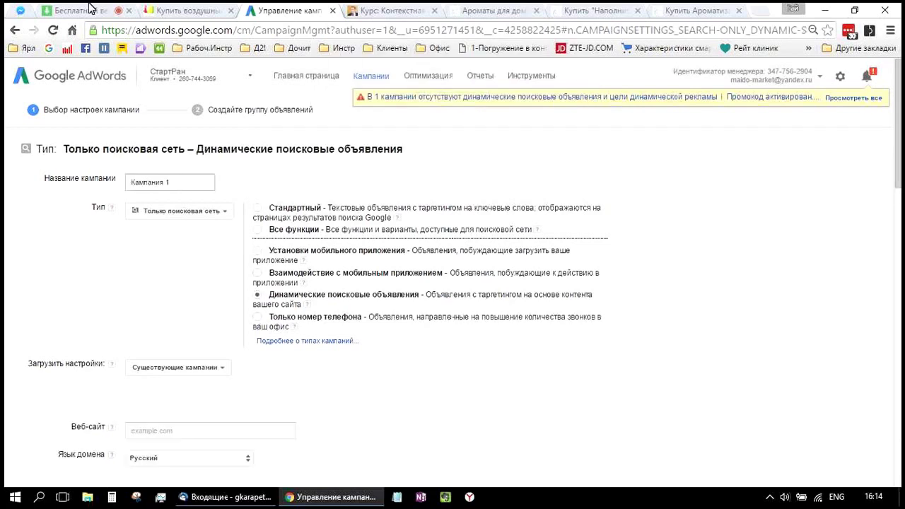
{"action": "left_click", "coordinate": [89, 9]}
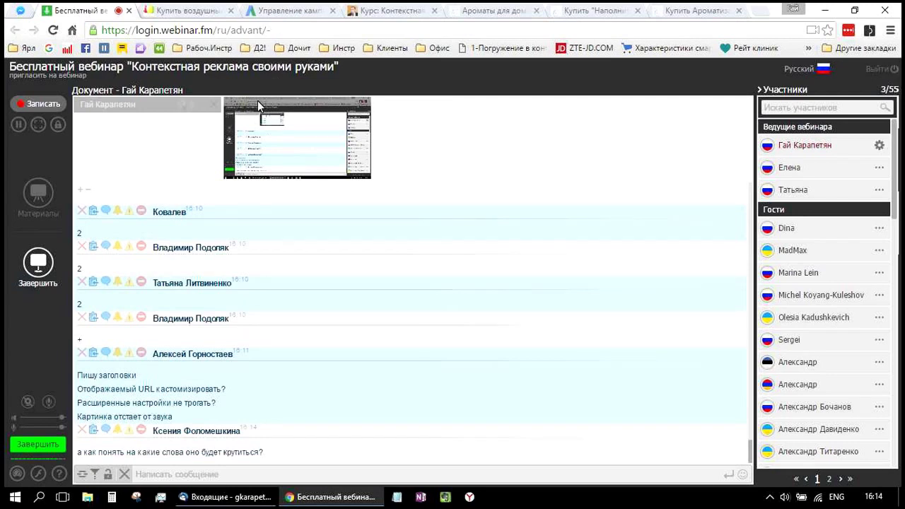
{"action": "key", "text": "ctrl+4"}
- Replace the default name of the dynamic search campaign with "DSA product"
{"action": "left_click", "coordinate": [113, 179]}
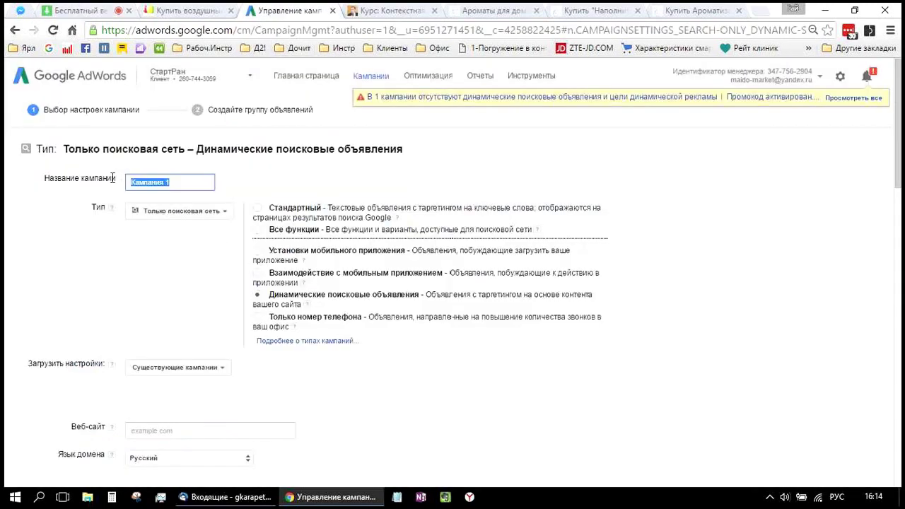
{"action": "type", "text": "выф"}
{"action": "key", "text": "alt+shift"}
{"action": "key", "text": "BackSpace"}
{"action": "key", "text": "BackSpace"}
{"action": "key", "text": "BackSpace"}
{"action": "type", "text": "DSA product"}
{"action": "left_click", "coordinate": [181, 279]}
- Set the campaign's website to lilitop.ru, taking the domain from the open balloon shop page
{"action": "scroll", "coordinate": [166, 74], "scroll_direction": "down", "scroll_amount": 3}
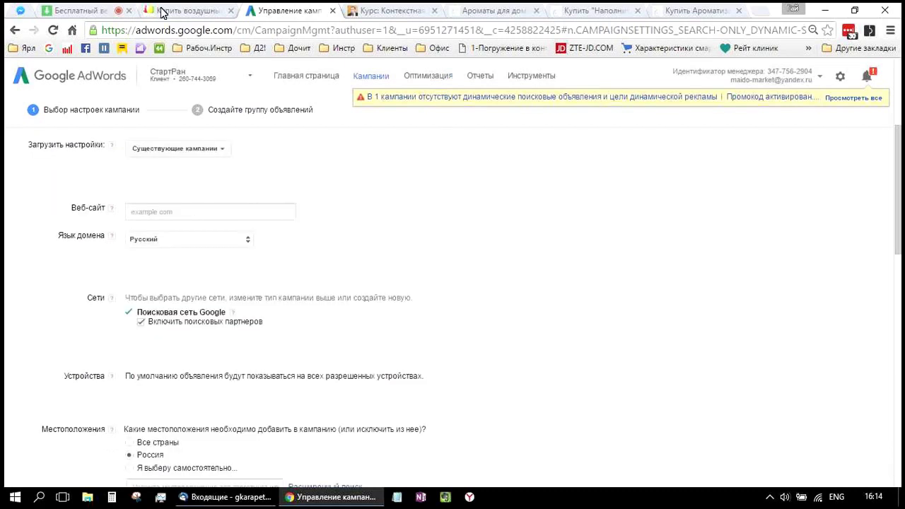
{"action": "left_click", "coordinate": [212, 15]}
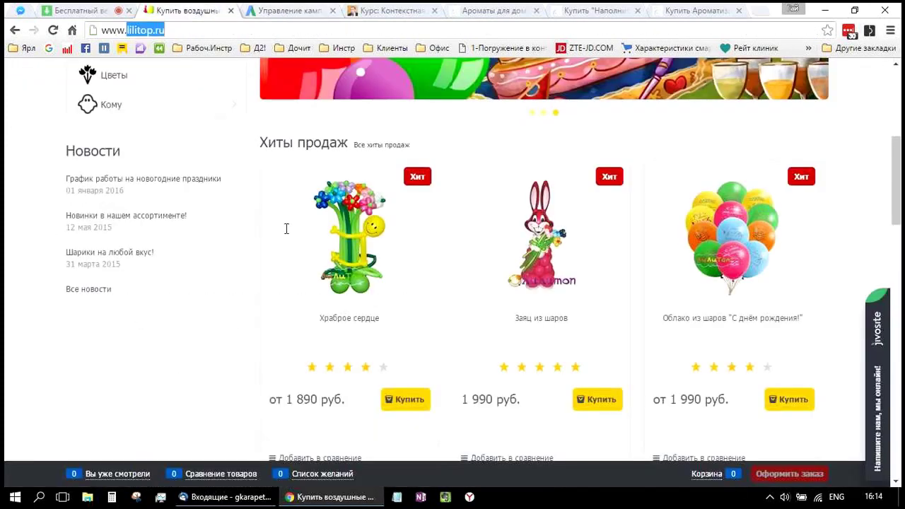
{"action": "key", "text": "ctrl+Tab"}
{"action": "type", "text": "lilitop.ru"}
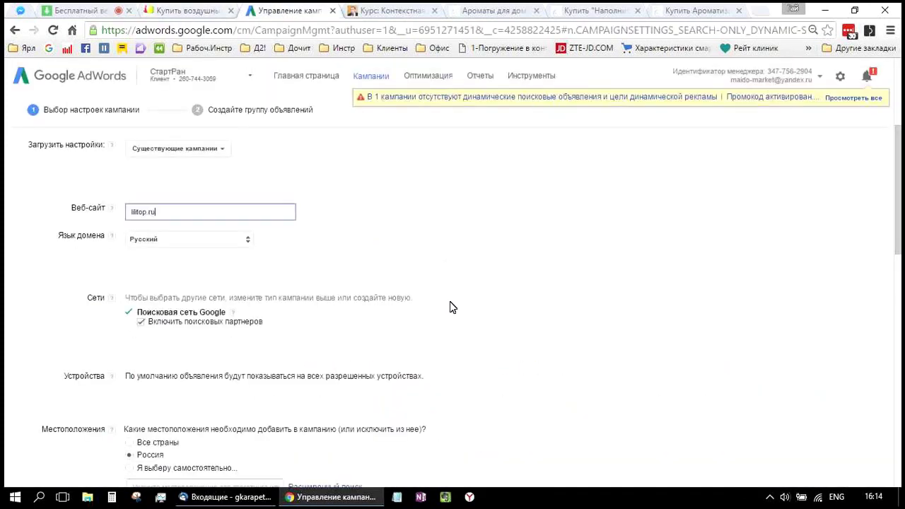
{"action": "left_click", "coordinate": [441, 304]}
- Open the advanced location search and exclude the Moscow region (город Москва, Россия) from targeting
{"action": "scroll", "coordinate": [367, 311], "scroll_direction": "down", "scroll_amount": 2}
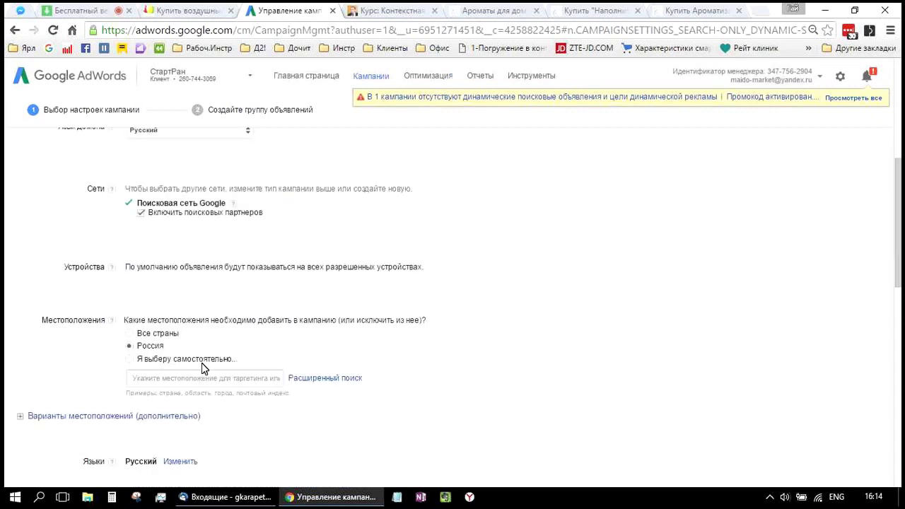
{"action": "scroll", "coordinate": [261, 277], "scroll_direction": "down", "scroll_amount": 2}
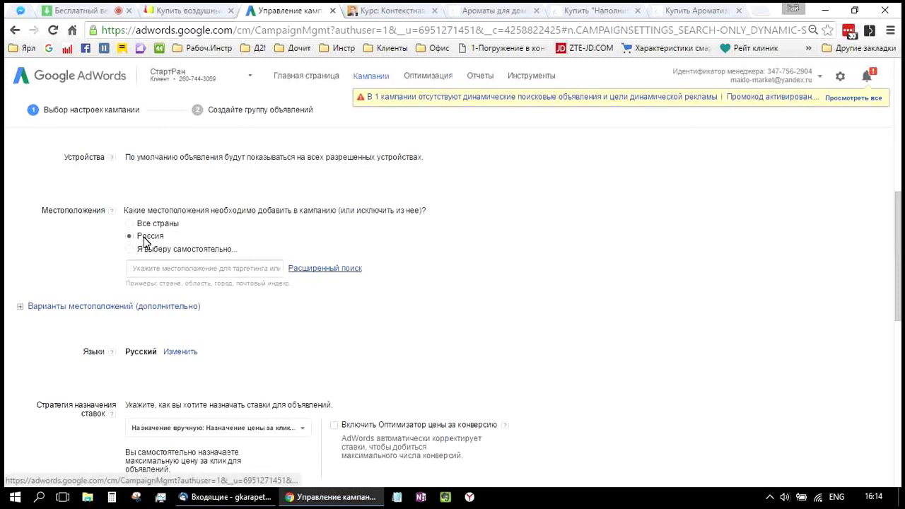
{"action": "left_click", "coordinate": [330, 268]}
{"action": "left_click", "coordinate": [508, 156]}
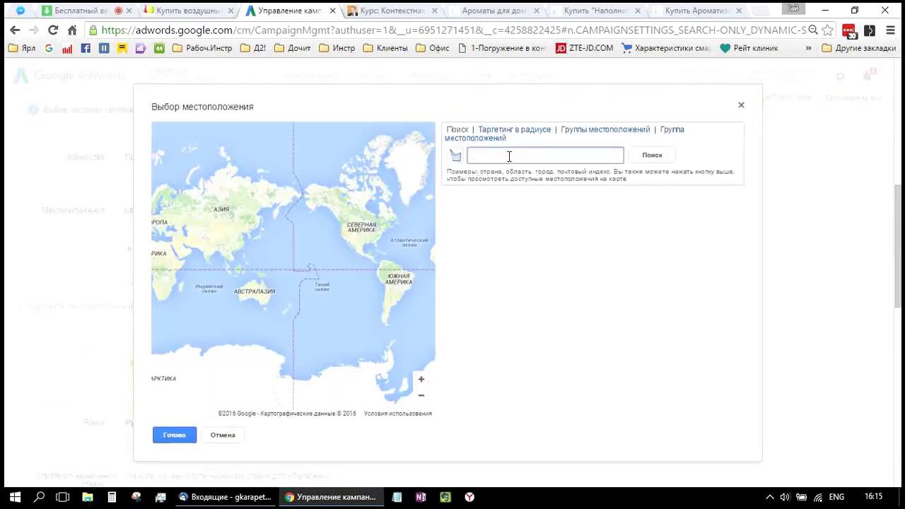
{"action": "type", "text": "vj"}
{"action": "key", "text": "BackSpace"}
{"action": "key", "text": "BackSpace"}
{"action": "key", "text": "alt+shift"}
{"action": "type", "text": "москва"}
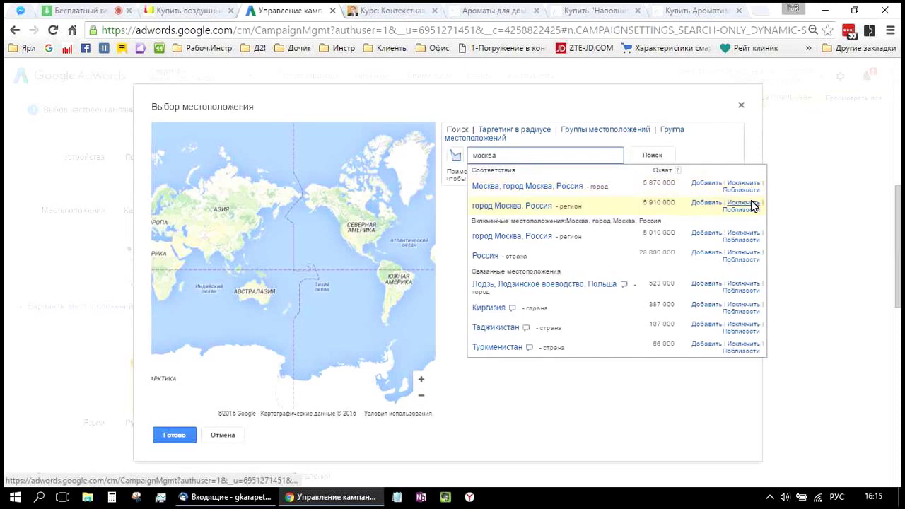
{"action": "left_click", "coordinate": [751, 205]}
- Search for "россия" and add the country Россия to the targeted locations
{"action": "left_click", "coordinate": [533, 156]}
{"action": "type", "text": "ро"}
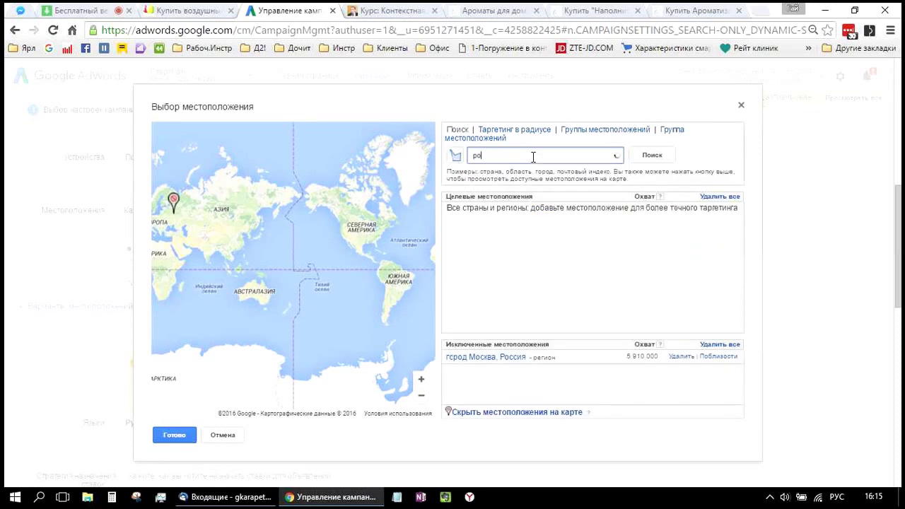
{"action": "type", "text": "ссия"}
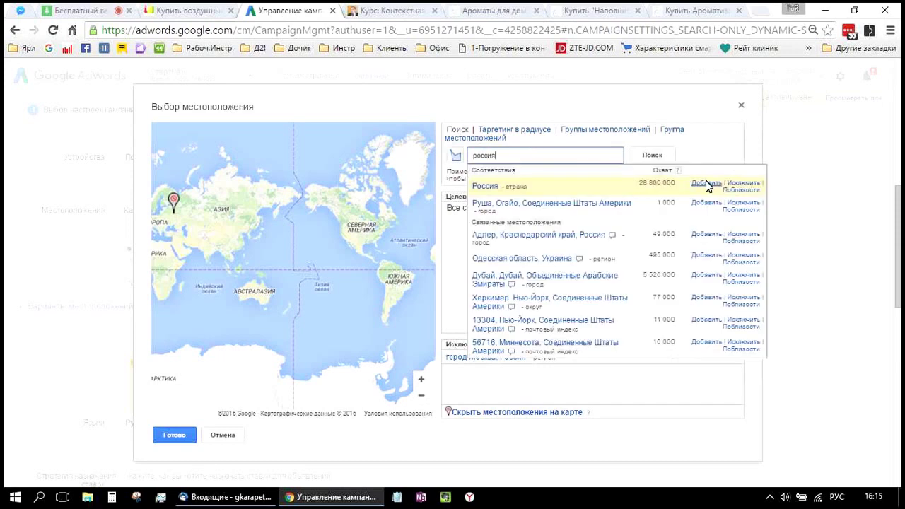
{"action": "key", "text": "Return"}
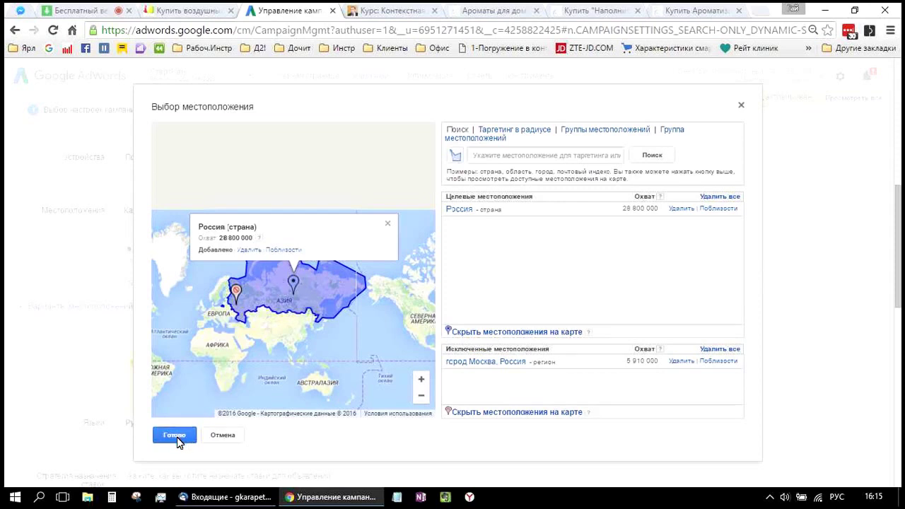
- Exclude the city of Самара, add the country Казахстан as a target, and confirm the location selection
{"action": "left_click", "coordinate": [524, 151]}
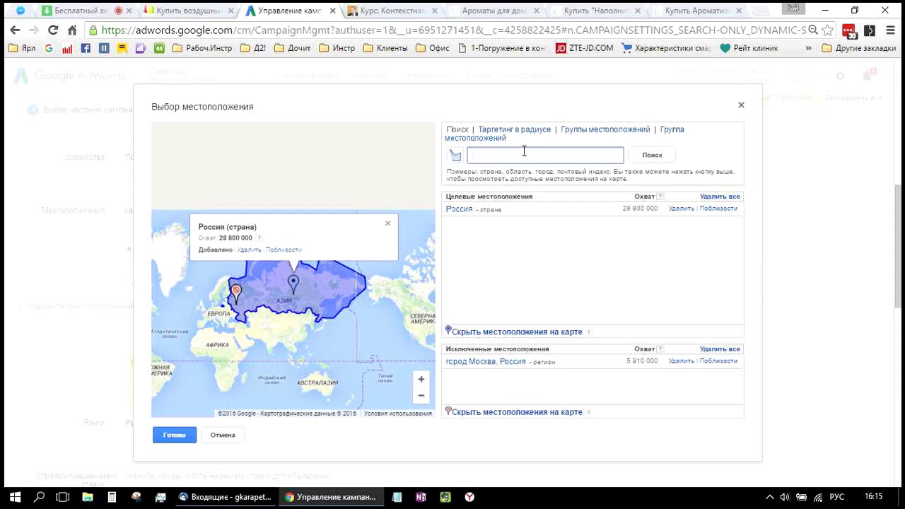
{"action": "type", "text": "самар"}
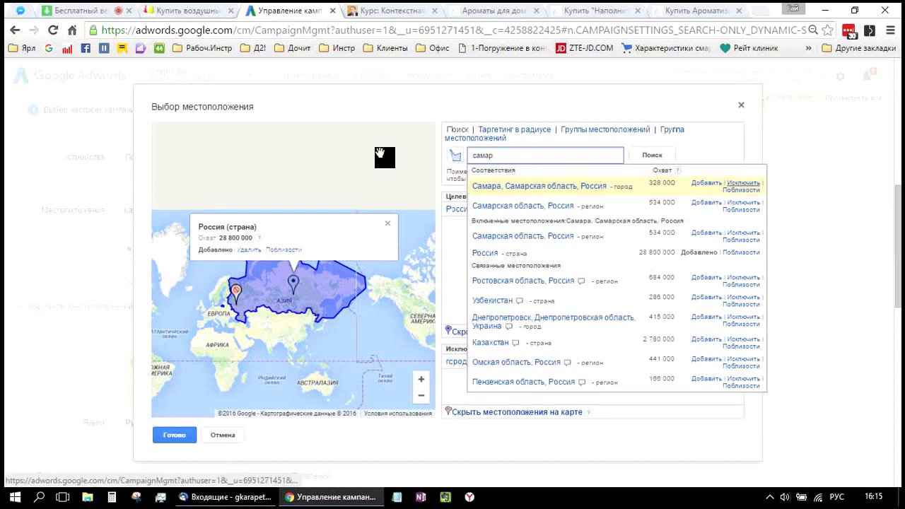
{"action": "left_click", "coordinate": [551, 151]}
{"action": "type", "text": "т"}
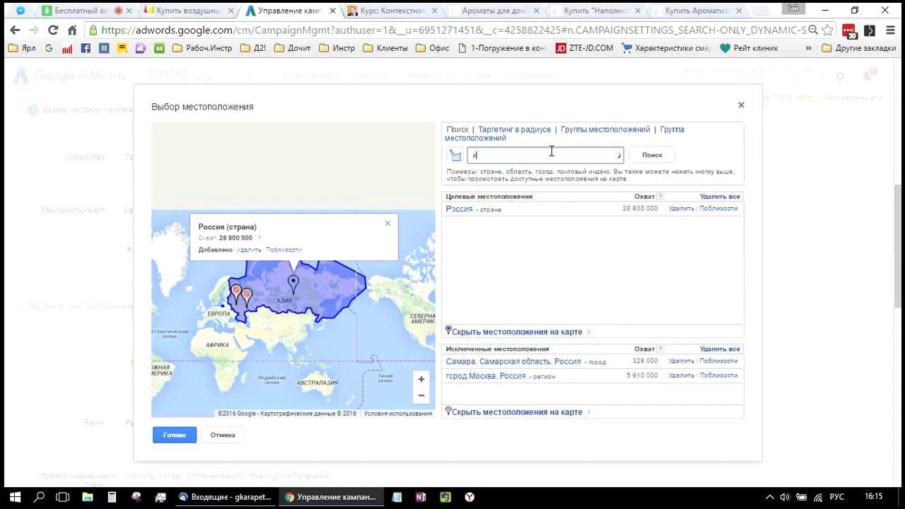
{"action": "type", "text": "аш"}
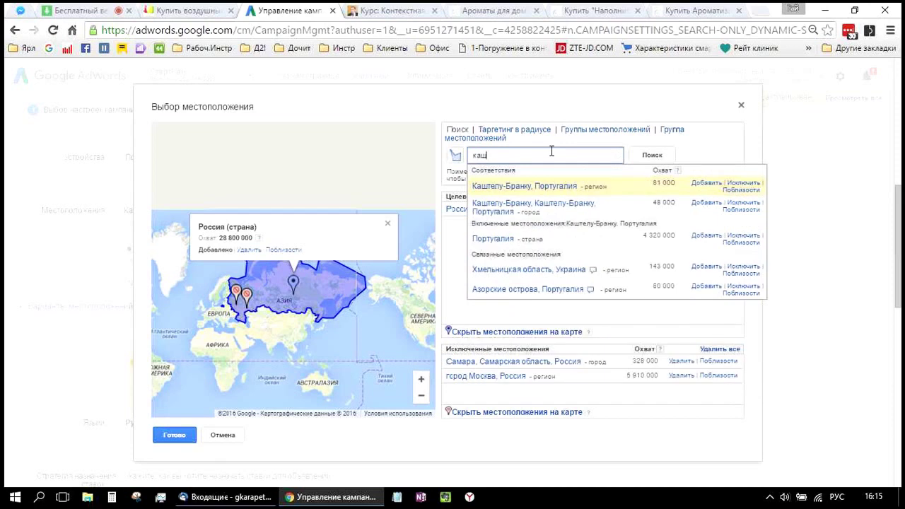
{"action": "key", "text": "BackSpace"}
{"action": "type", "text": "зах"}
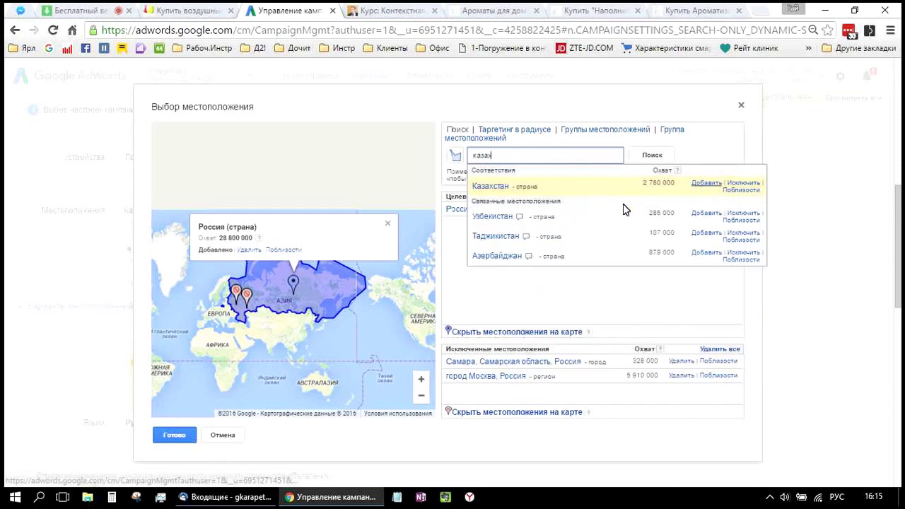
{"action": "key", "text": "Return"}
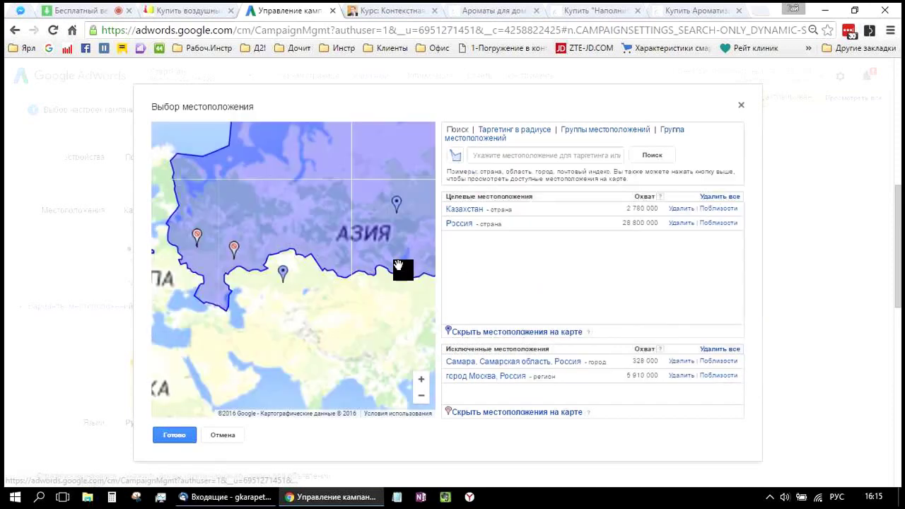
{"action": "scroll", "coordinate": [382, 255], "scroll_direction": "down", "scroll_amount": 1}
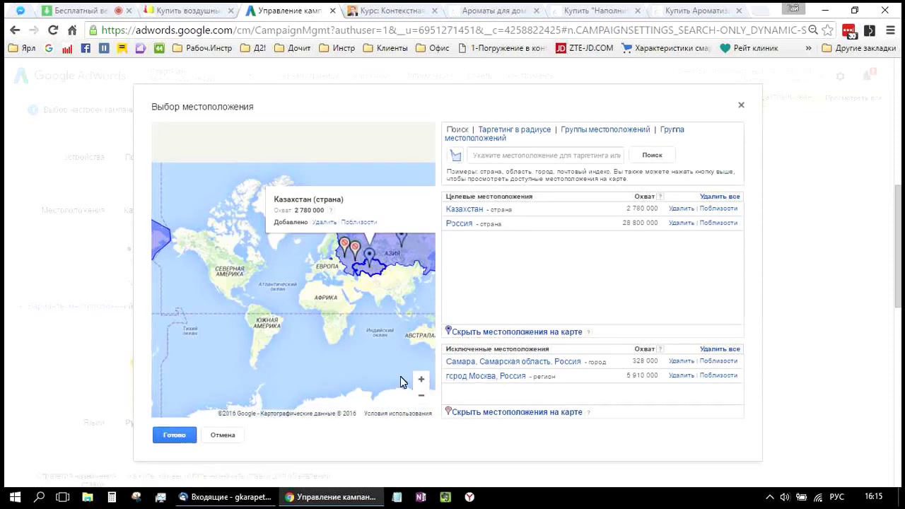
- Set the campaign's daily budget to 150 rubles
{"action": "scroll", "coordinate": [528, 371], "scroll_direction": "down", "scroll_amount": 2}
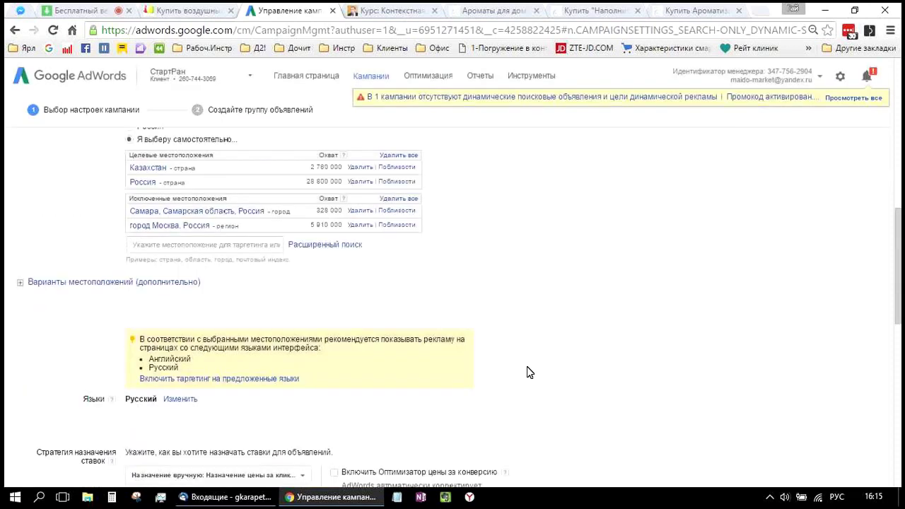
{"action": "scroll", "coordinate": [599, 379], "scroll_direction": "down", "scroll_amount": 2}
{"action": "scroll", "coordinate": [289, 269], "scroll_direction": "down", "scroll_amount": 2}
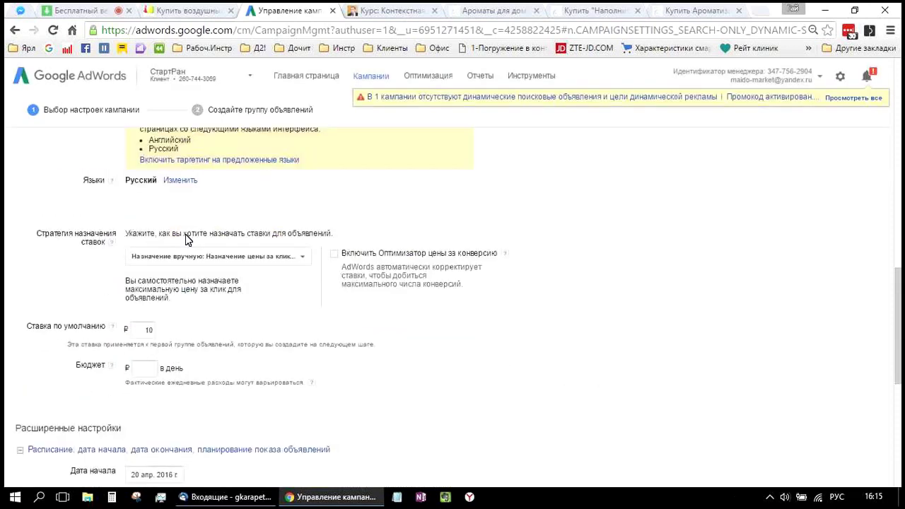
{"action": "scroll", "coordinate": [144, 244], "scroll_direction": "down", "scroll_amount": 2}
{"action": "left_click", "coordinate": [144, 258]}
{"action": "type", "text": "15"}
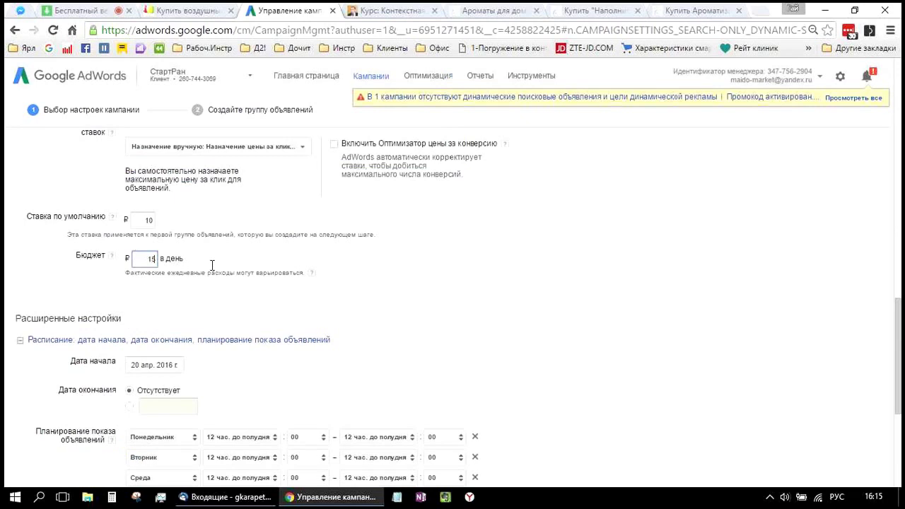
{"action": "type", "text": "0"}
{"action": "left_click", "coordinate": [572, 345]}
- Save the campaign settings with the default ad schedule and continue to the ad group setup
{"action": "scroll", "coordinate": [537, 346], "scroll_direction": "down", "scroll_amount": 2}
{"action": "scroll", "coordinate": [523, 343], "scroll_direction": "down", "scroll_amount": 3}
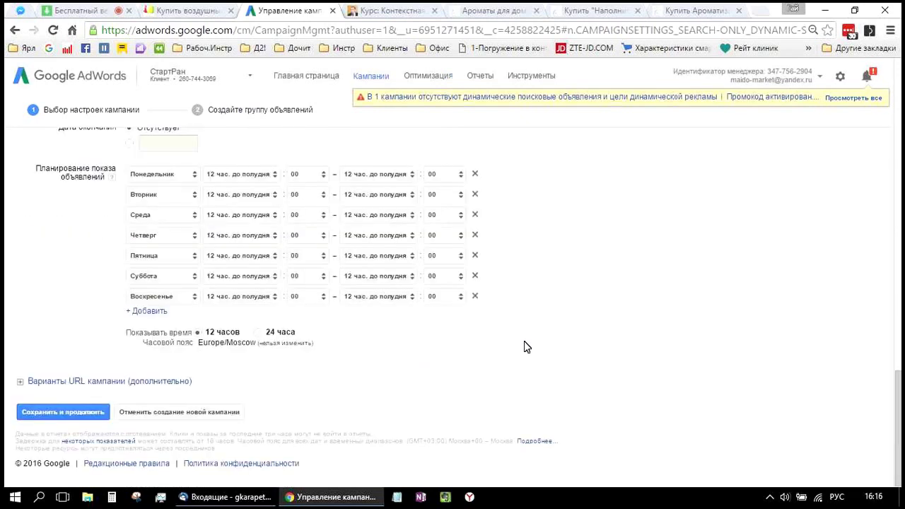
{"action": "left_click", "coordinate": [83, 417]}
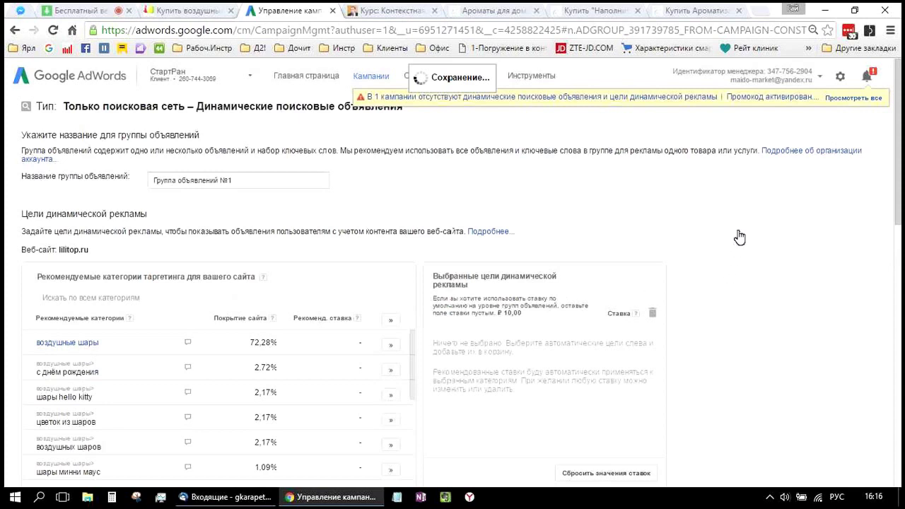
{"action": "scroll", "coordinate": [742, 244], "scroll_direction": "down", "scroll_amount": 1}
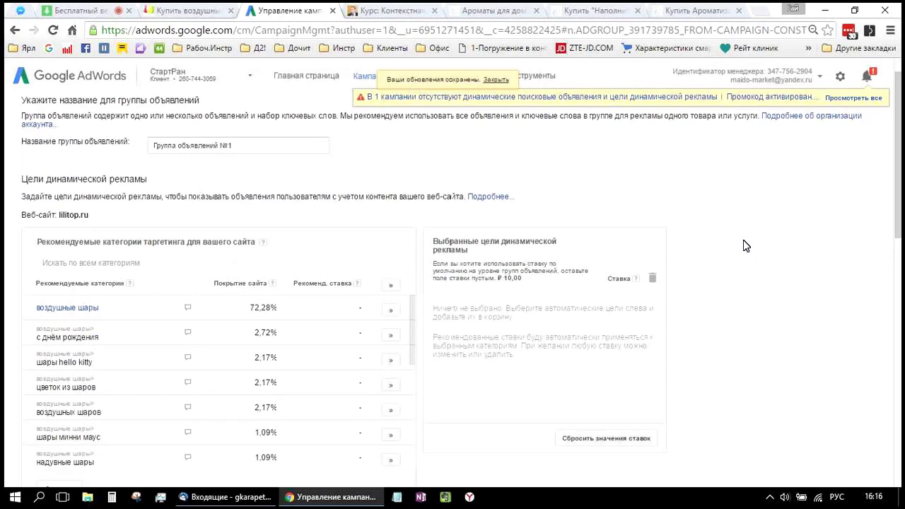
- Open the targeting by specific web pages and copy the "products" part of the Храброе сердце product page's address on lilitop.ru
{"action": "scroll", "coordinate": [407, 252], "scroll_direction": "down", "scroll_amount": 5}
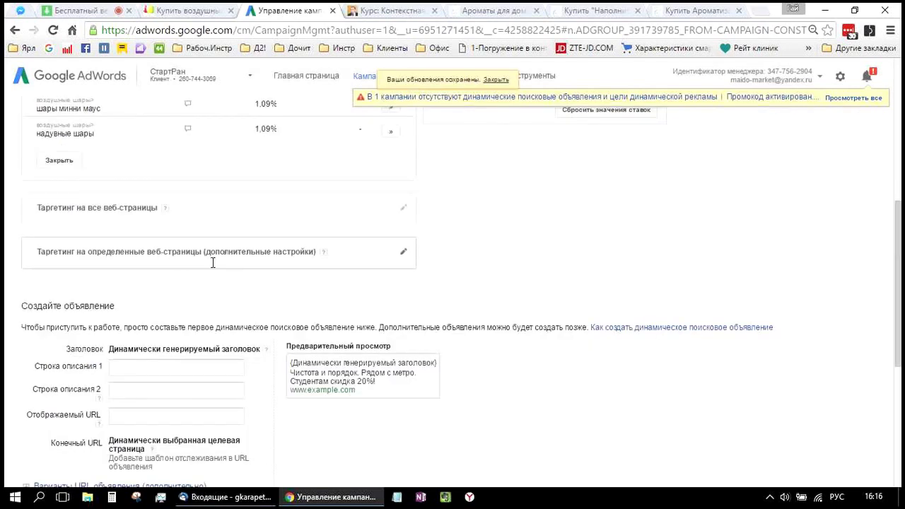
{"action": "scroll", "coordinate": [184, 77], "scroll_direction": "down", "scroll_amount": 2}
{"action": "left_click", "coordinate": [175, 12]}
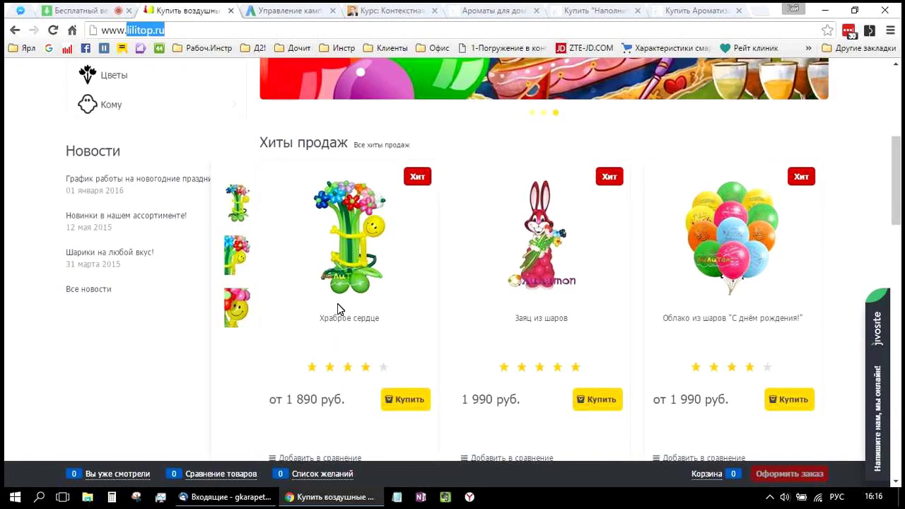
{"action": "left_click", "coordinate": [309, 217]}
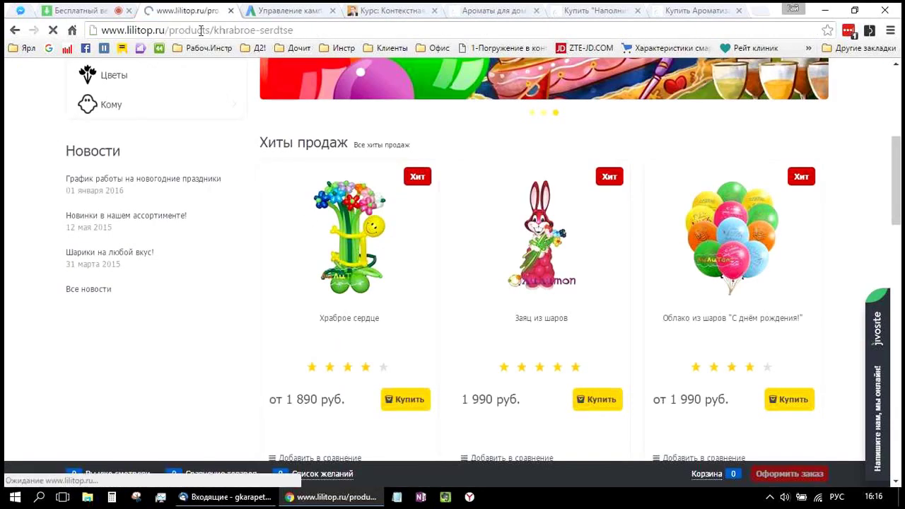
{"action": "left_click_drag", "start_coordinate": [171, 31], "coordinate": [209, 31]}
{"action": "key", "text": "ctrl+c"}
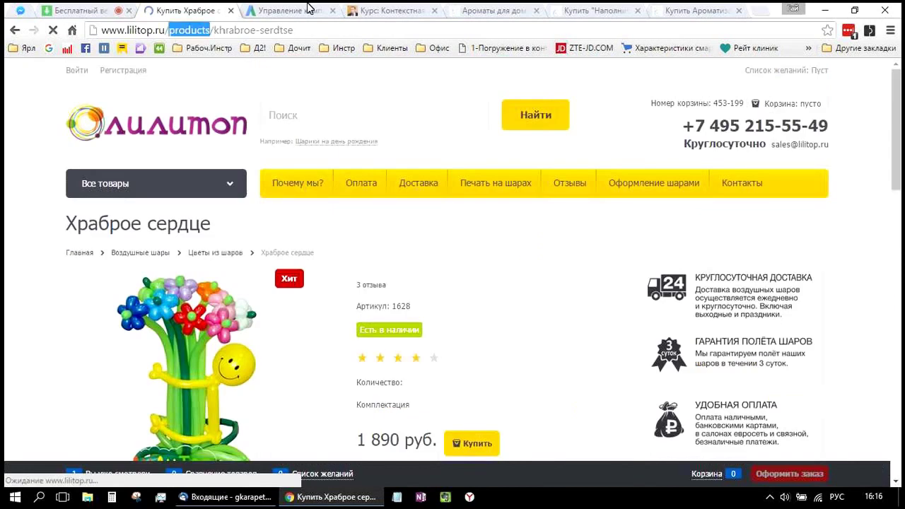
- Add a dynamic ad target in the ad group setup for pages whose URL contains "products"
{"action": "left_click", "coordinate": [286, 11]}
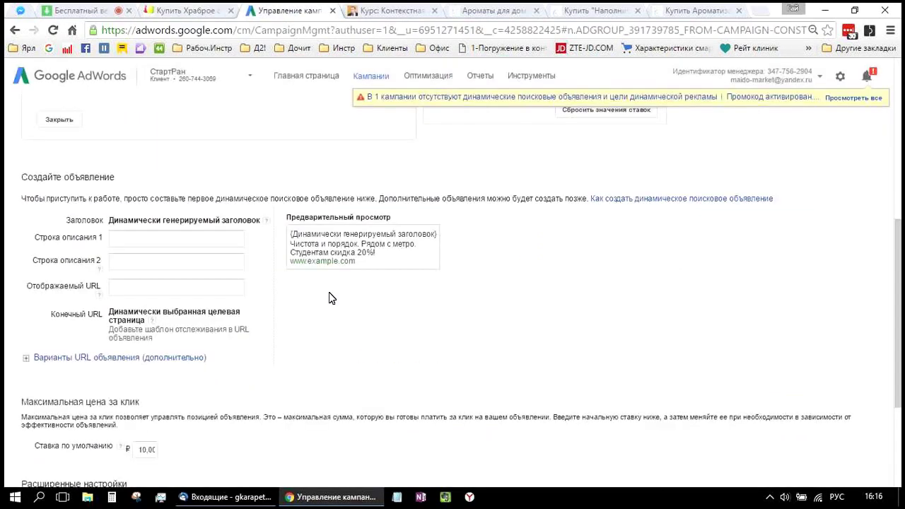
{"action": "scroll", "coordinate": [304, 261], "scroll_direction": "up", "scroll_amount": 3}
{"action": "left_click", "coordinate": [303, 249]}
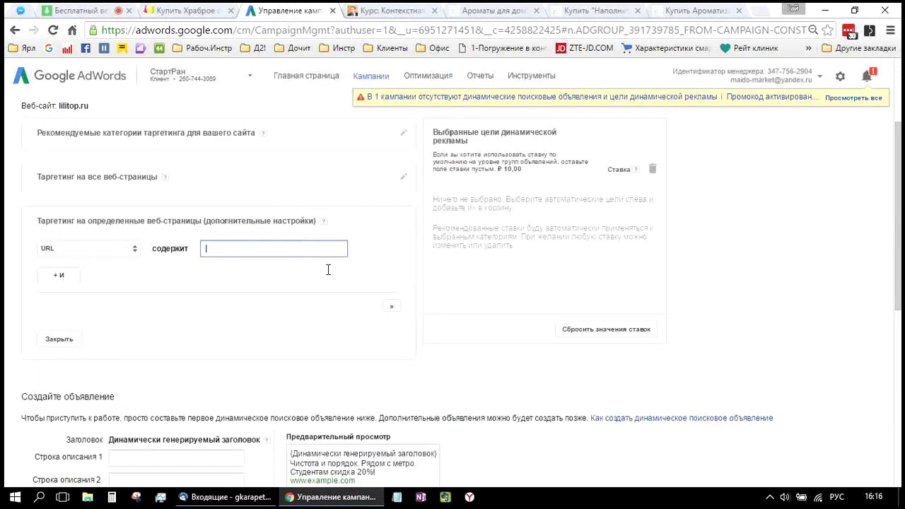
{"action": "key", "text": "ctrl+v"}
{"action": "left_click", "coordinate": [393, 309]}
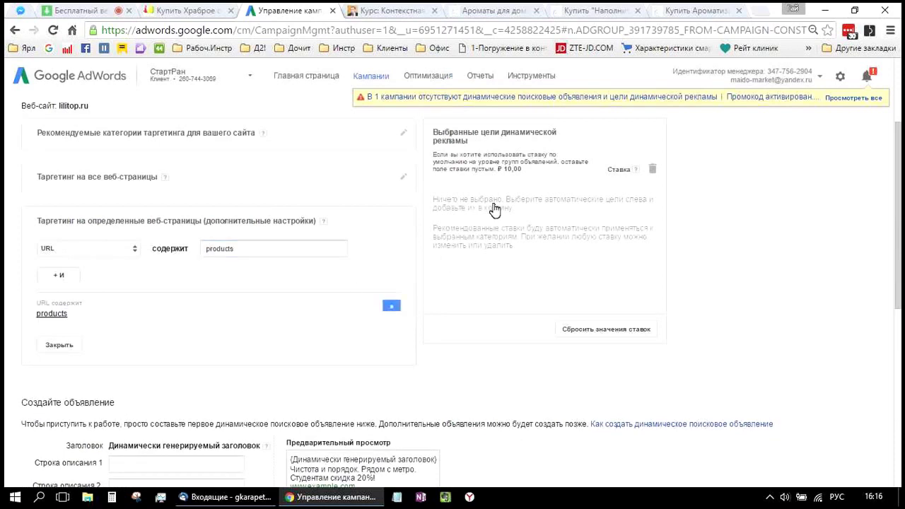
- Enter "Шары с доставкой." as the ad's first description line
{"action": "scroll", "coordinate": [220, 353], "scroll_direction": "down", "scroll_amount": 2}
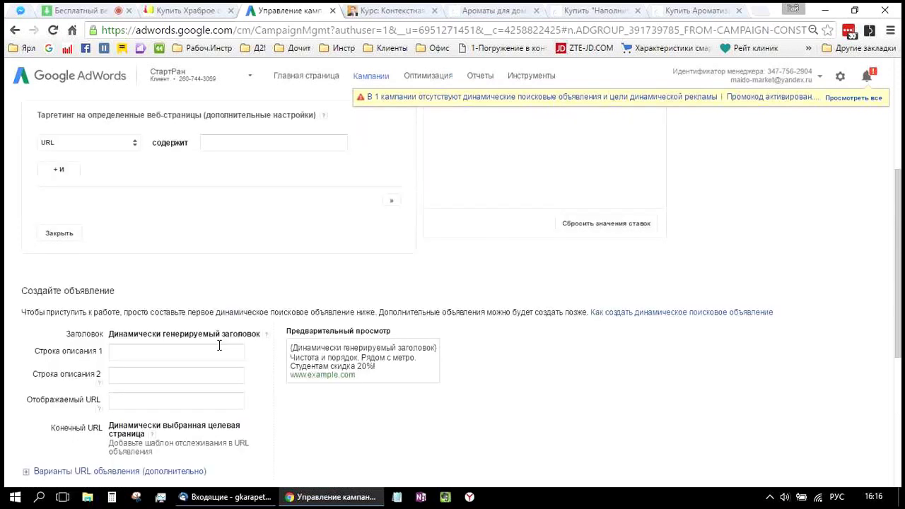
{"action": "left_click", "coordinate": [221, 347]}
{"action": "type", "text": "Ша"}
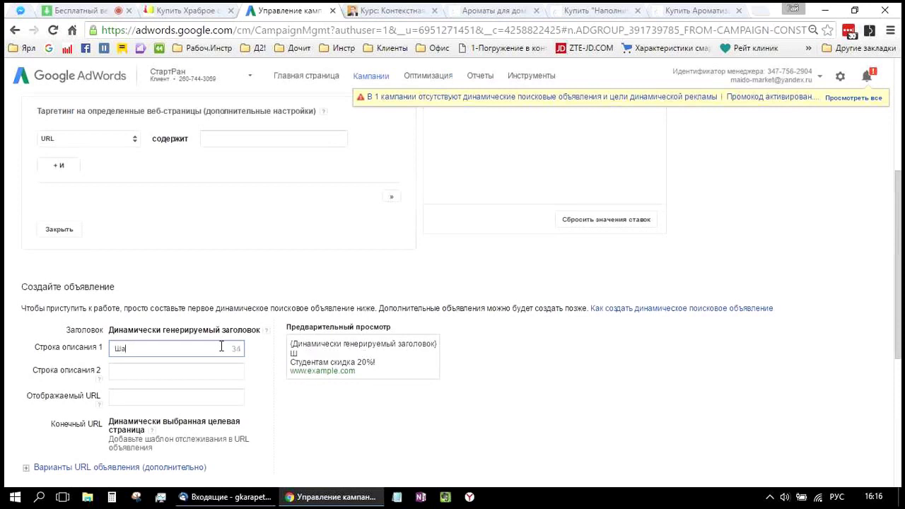
{"action": "type", "text": "ры с де"}
{"action": "key", "text": "BackSpace"}
{"action": "key", "text": "BackSpace"}
{"action": "key", "text": "BackSpace"}
{"action": "type", "text": "доставкой."}
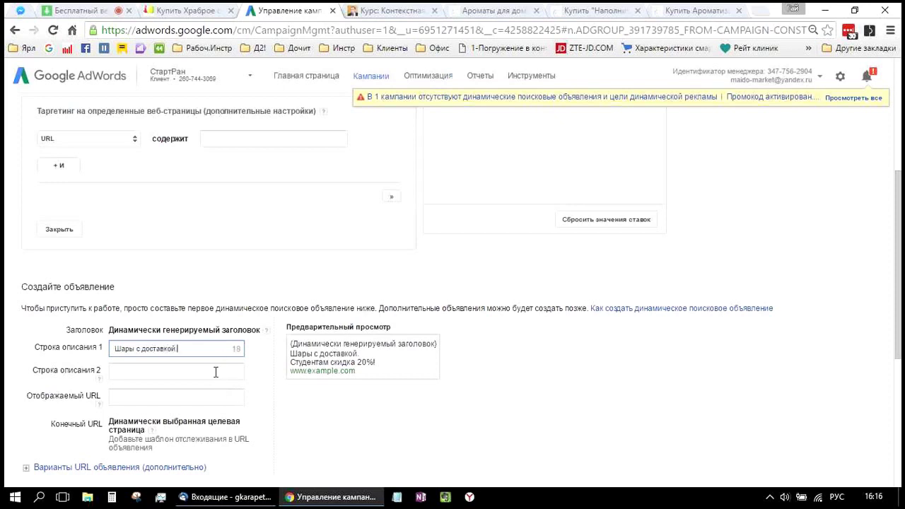
- Fill the ad's second description line with "Шары с доствкой"
{"action": "left_click", "coordinate": [216, 372]}
{"action": "type", "text": "Шар"}
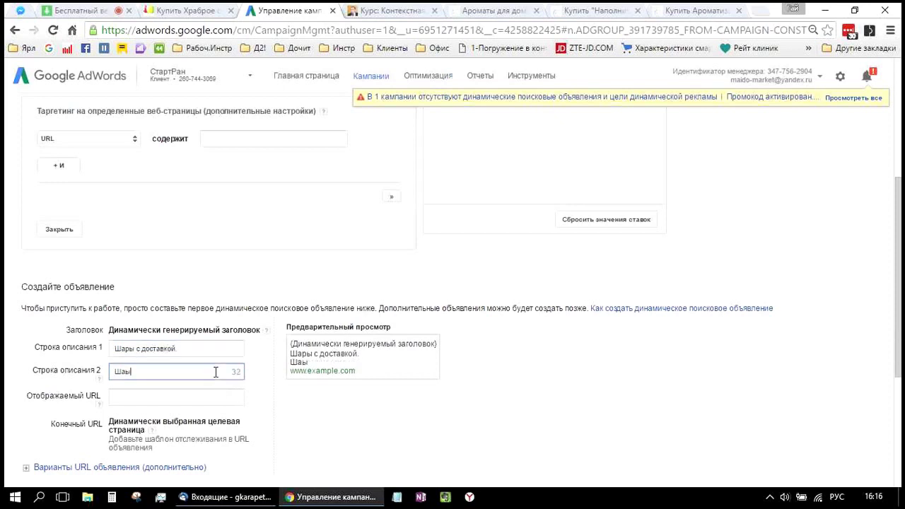
{"action": "type", "text": "ы с доставкой"}
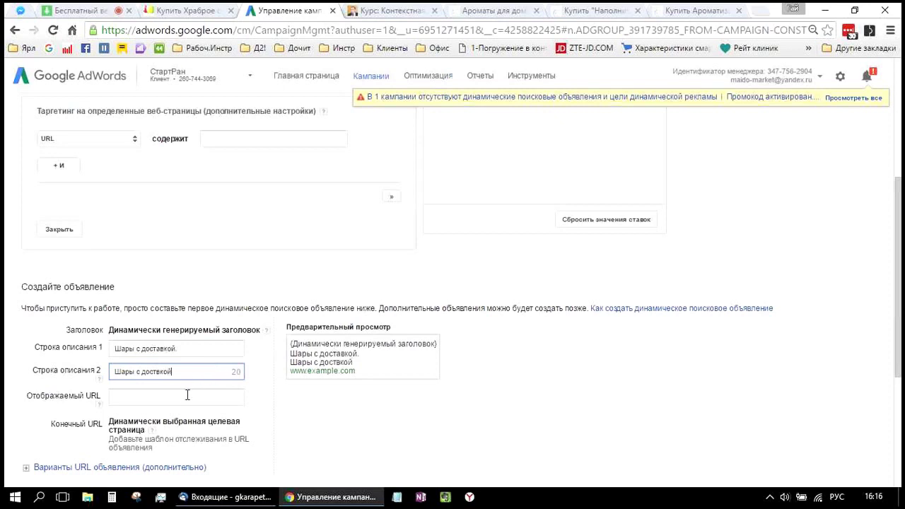
- Copy the domain lilitop.ru from the shop's product page address and enter it as the ad's display URL
{"action": "left_click", "coordinate": [181, 400]}
{"action": "type", "text": "products"}
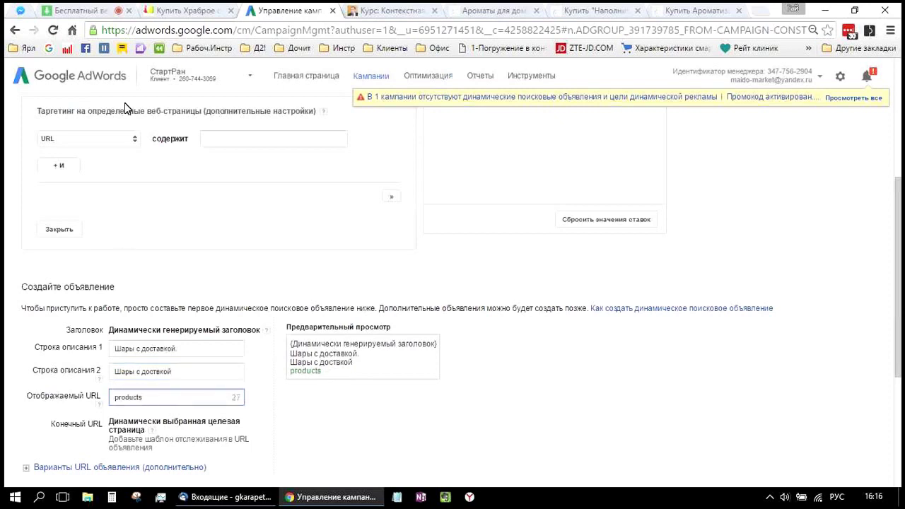
{"action": "key", "text": "ctrl+shift+Tab"}
{"action": "left_click", "coordinate": [140, 29]}
{"action": "double_click", "coordinate": [131, 29]}
{"action": "key", "text": "ctrl+c"}
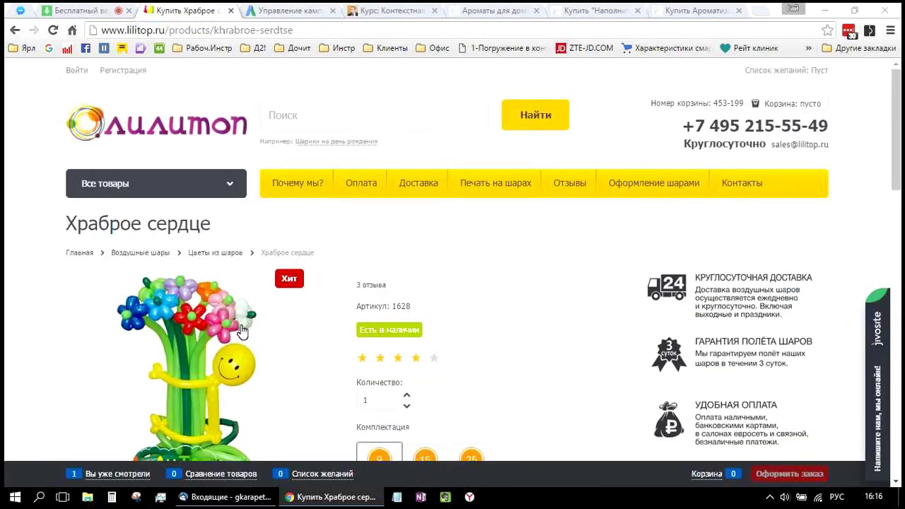
{"action": "key", "text": "ctrl+Tab"}
{"action": "key", "text": "ctrl+v"}
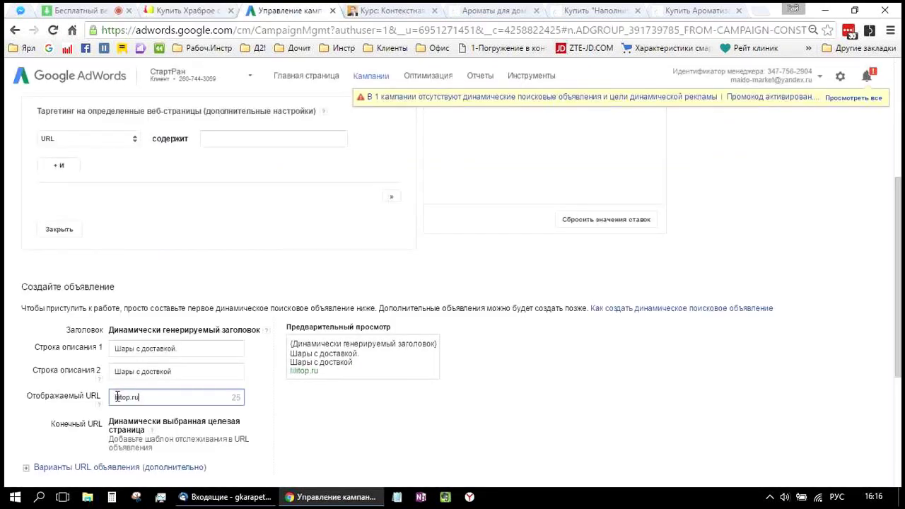
- Capitalize the domain in the display URL and append a path so that it reads "Lilitop.ru/Шарики"
{"action": "key", "text": "alt+shift"}
{"action": "left_click", "coordinate": [111, 398]}
{"action": "key", "text": "Delete"}
{"action": "type", "text": "L"}
{"action": "key", "text": "End"}
{"action": "type", "text": "/"}
{"action": "key", "text": "BackSpace"}
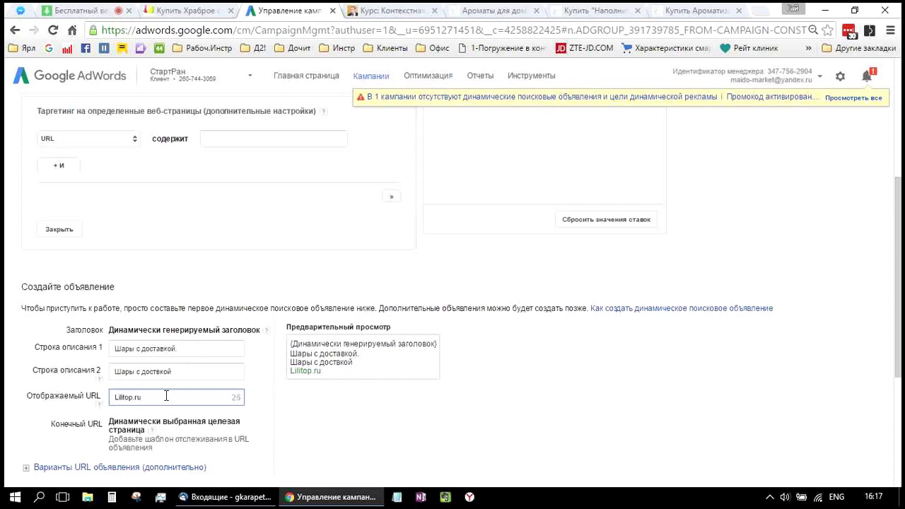
{"action": "type", "text": "?"}
{"action": "key", "text": "BackSpace"}
{"action": "type", "text": "/"}
{"action": "key", "text": "alt+shift"}
{"action": "type", "text": "Шарики"}
{"action": "left_click", "coordinate": [347, 413]}
- Keep the default bid and URL options and save the ad group
{"action": "scroll", "coordinate": [166, 361], "scroll_direction": "down", "scroll_amount": 1}
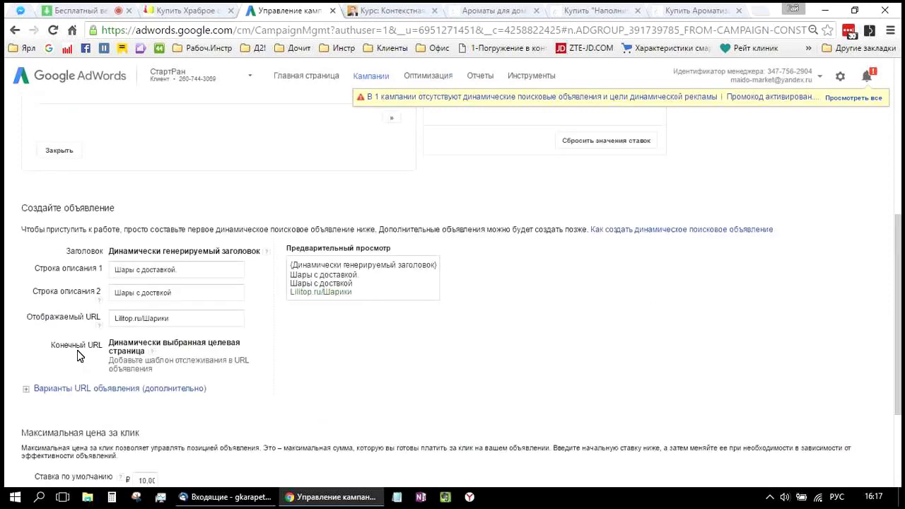
{"action": "scroll", "coordinate": [70, 387], "scroll_direction": "down", "scroll_amount": 2}
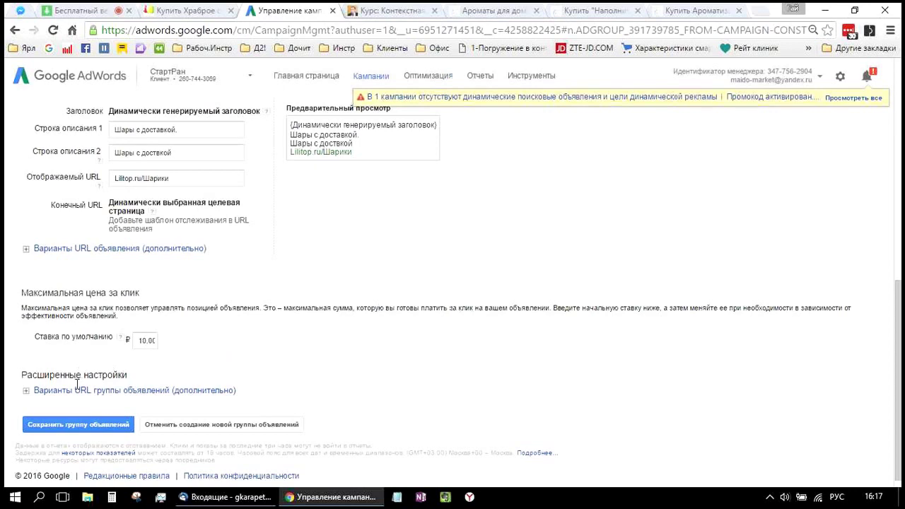
{"action": "scroll", "coordinate": [74, 396], "scroll_direction": "down", "scroll_amount": 1}
{"action": "left_click", "coordinate": [65, 424]}
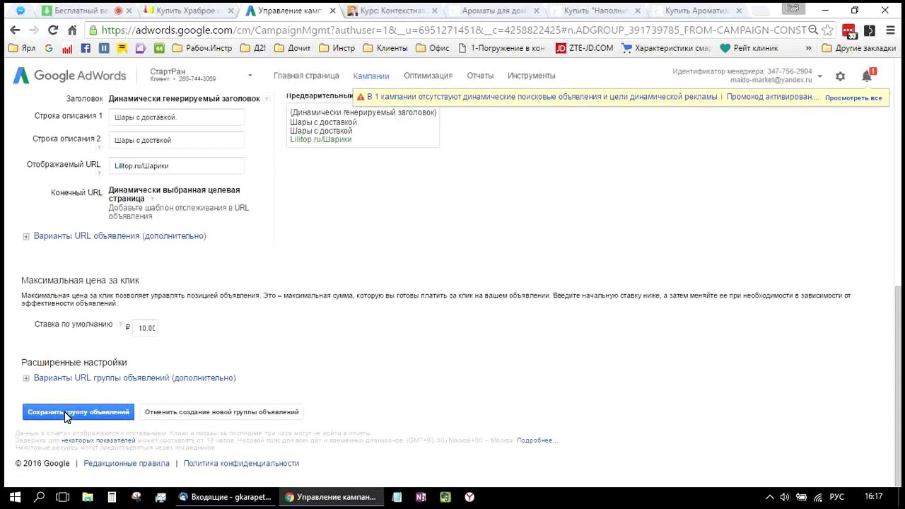
{"action": "left_click", "coordinate": [64, 412]}
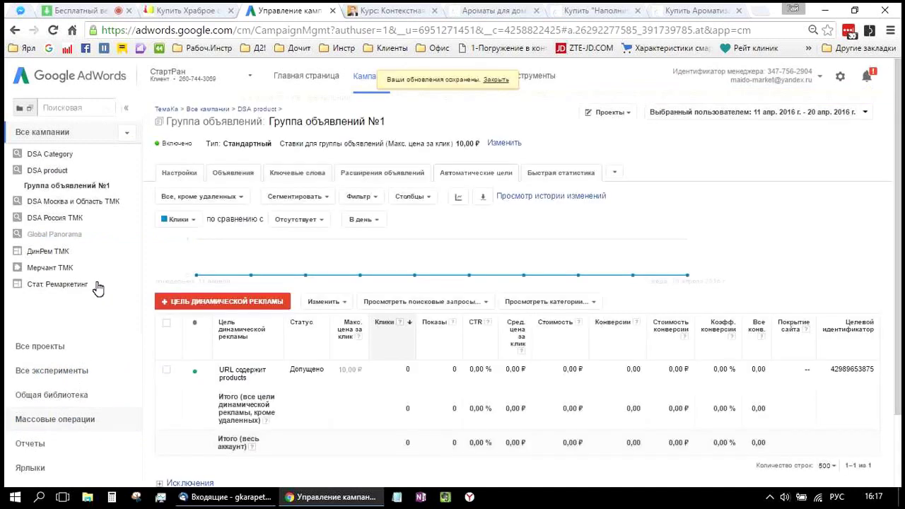
- Pause the newly saved ad group and return to the overview of all campaigns
{"action": "left_click", "coordinate": [175, 143]}
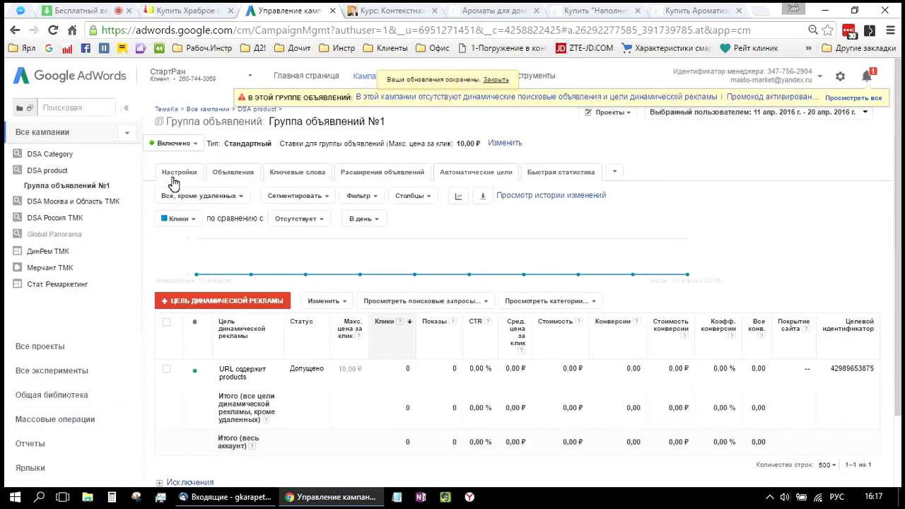
{"action": "left_click", "coordinate": [172, 177]}
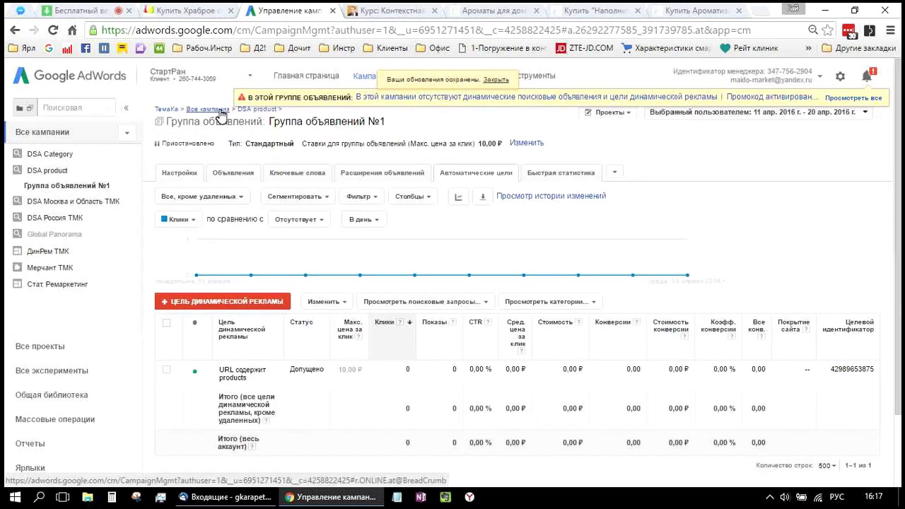
{"action": "left_click", "coordinate": [221, 114]}
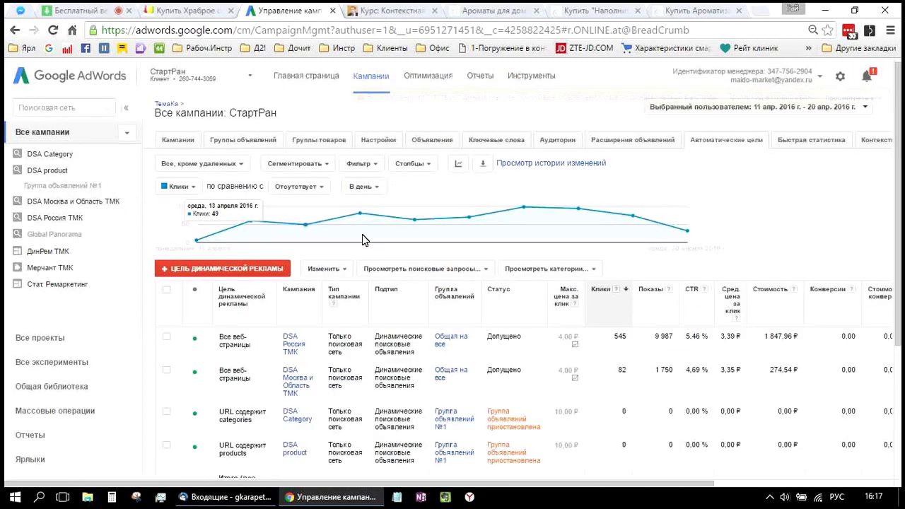
- Review the dynamic ad targets of all campaigns and check the webinar chat for participants' questions
{"action": "scroll", "coordinate": [362, 239], "scroll_direction": "down", "scroll_amount": 5}
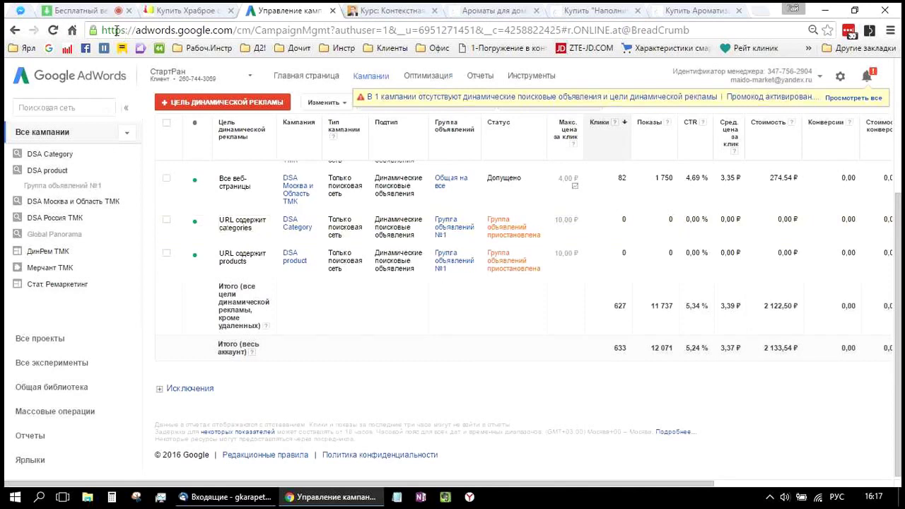
{"action": "left_click", "coordinate": [89, 13]}
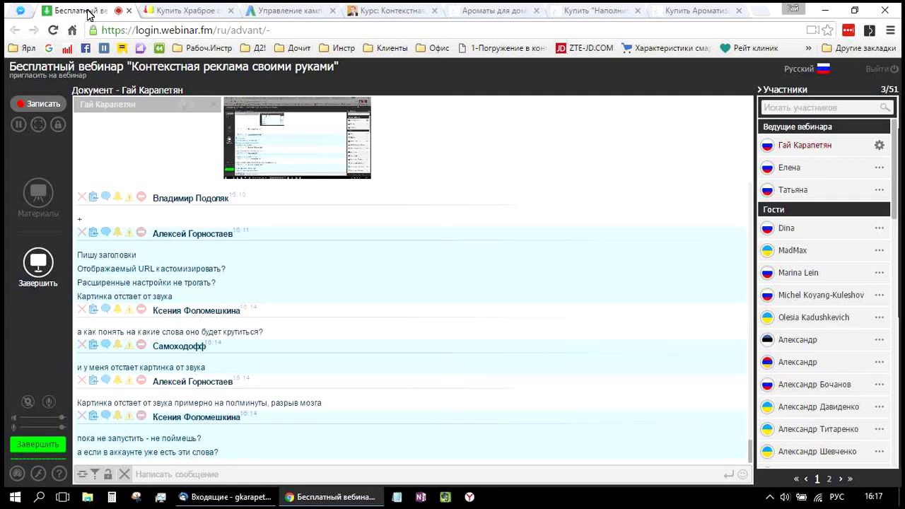
{"action": "left_click", "coordinate": [274, 11]}
{"action": "scroll", "coordinate": [390, 282], "scroll_direction": "up", "scroll_amount": 2}
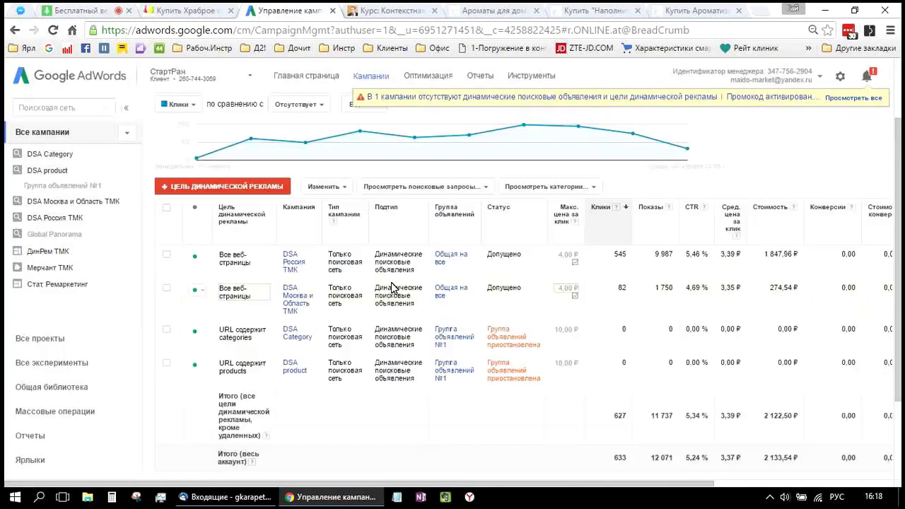
{"action": "scroll", "coordinate": [391, 286], "scroll_direction": "up", "scroll_amount": 1}
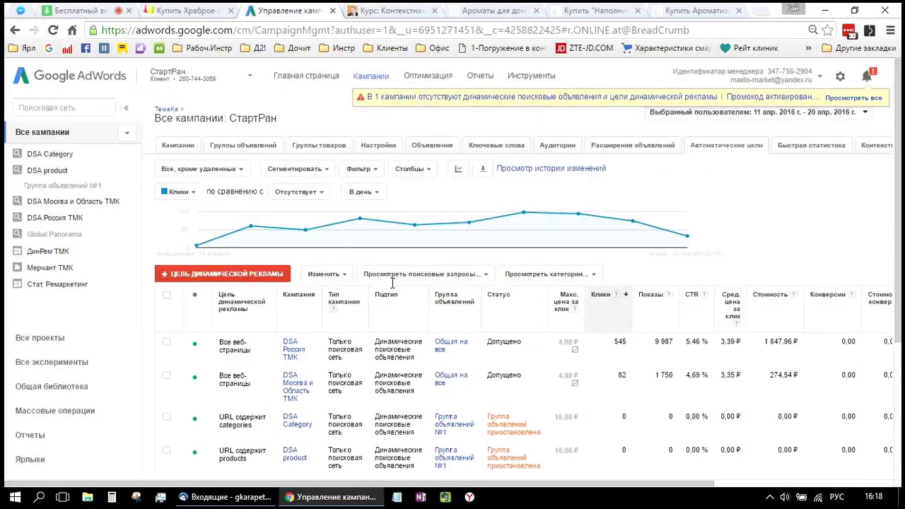
{"action": "scroll", "coordinate": [276, 193], "scroll_direction": "down", "scroll_amount": 1}
{"action": "scroll", "coordinate": [200, 156], "scroll_direction": "up", "scroll_amount": 1}
- Open the search terms report of the campaign DSA Россия ТМК
{"action": "left_click", "coordinate": [176, 145]}
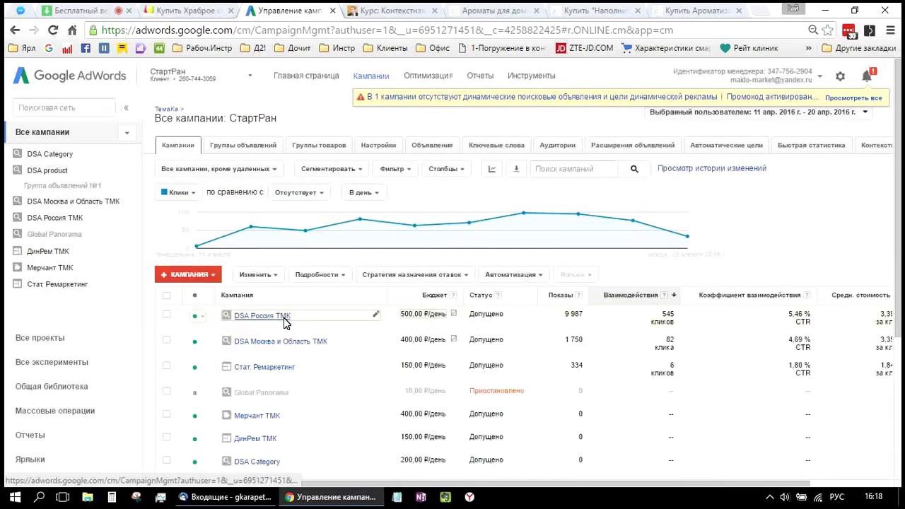
{"action": "left_click", "coordinate": [284, 318]}
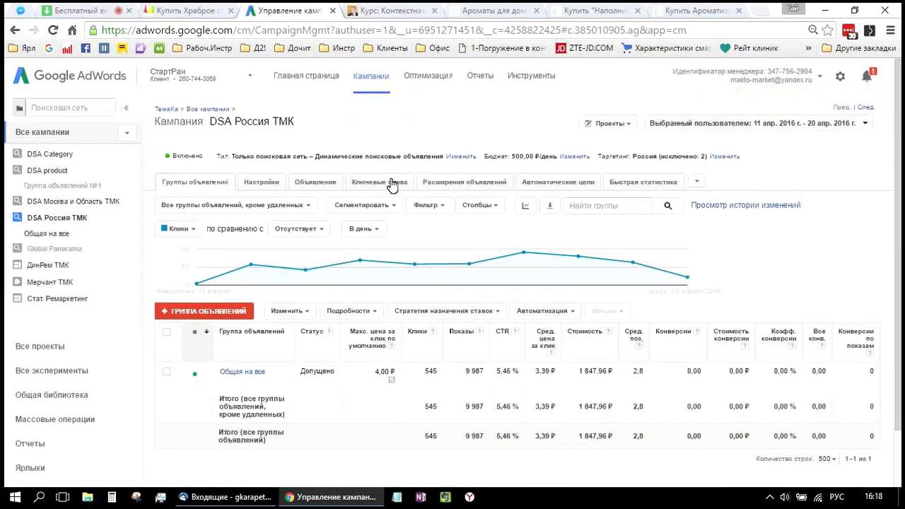
{"action": "left_click", "coordinate": [393, 182]}
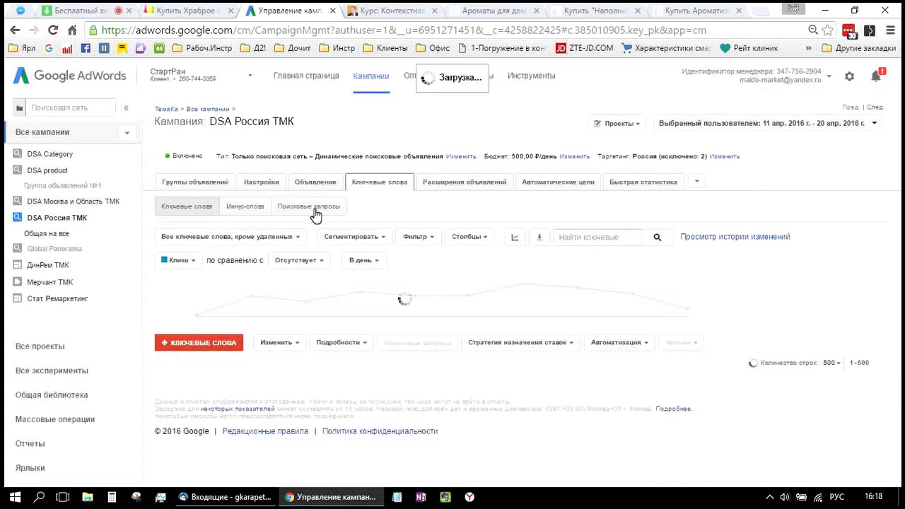
{"action": "left_click", "coordinate": [316, 211]}
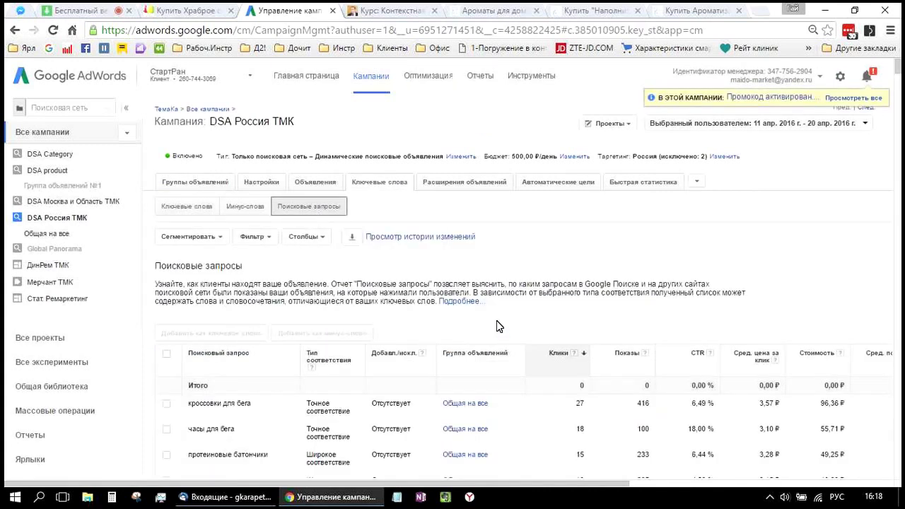
- Examine the impressions, clicks, average cost per click and total cost of the query "кроссовки для бега" and the other listed search queries
{"action": "scroll", "coordinate": [464, 330], "scroll_direction": "down", "scroll_amount": 3}
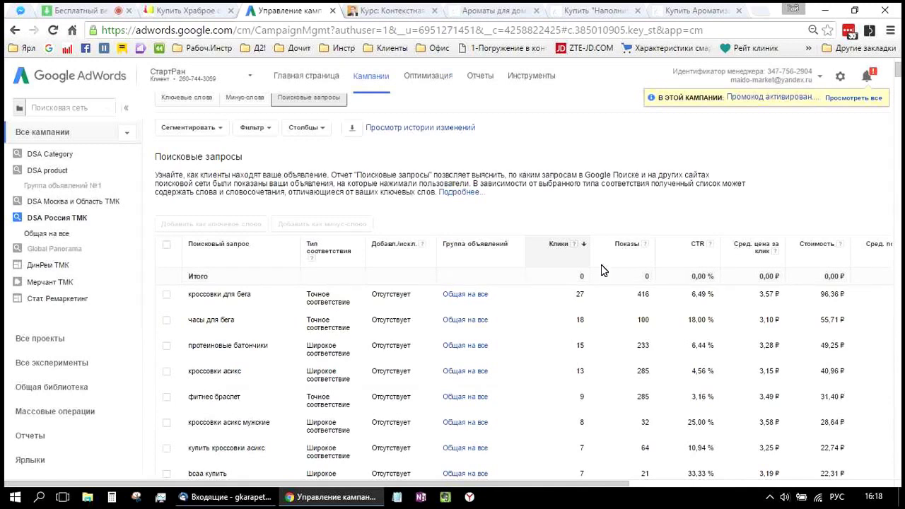
{"action": "scroll", "coordinate": [601, 264], "scroll_direction": "down", "scroll_amount": 3}
{"action": "double_click", "coordinate": [642, 184]}
{"action": "double_click", "coordinate": [578, 183]}
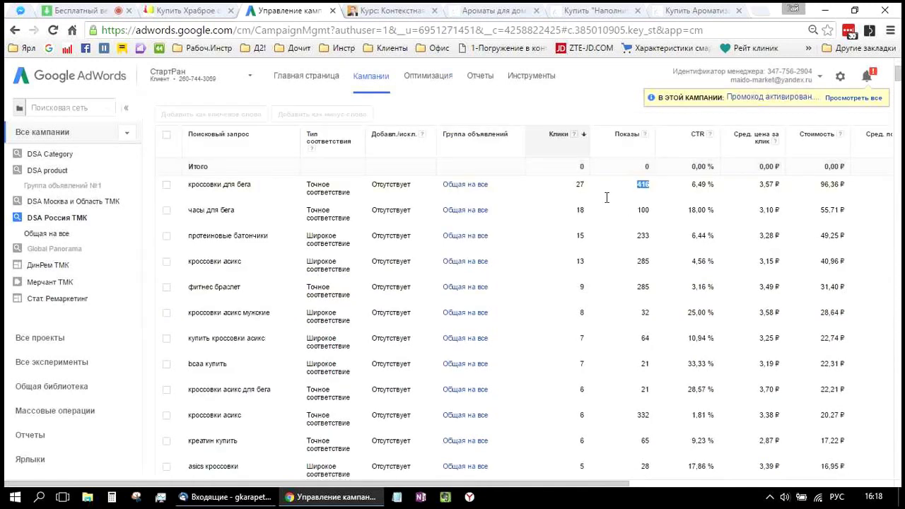
{"action": "left_click", "coordinate": [756, 186]}
{"action": "double_click", "coordinate": [786, 188]}
{"action": "left_click_drag", "start_coordinate": [836, 185], "coordinate": [819, 185]}
{"action": "scroll", "coordinate": [798, 162], "scroll_direction": "up", "scroll_amount": 3}
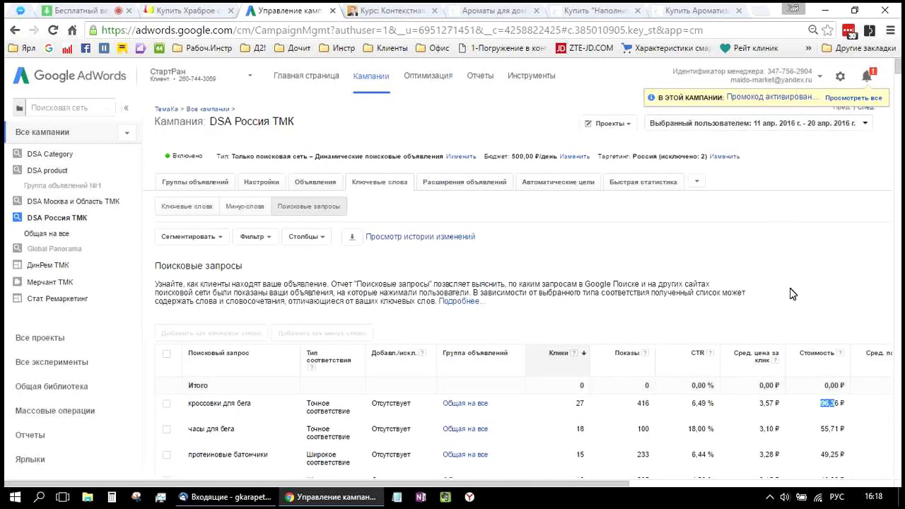
{"action": "scroll", "coordinate": [822, 210], "scroll_direction": "down", "scroll_amount": 3}
{"action": "left_click", "coordinate": [499, 228]}
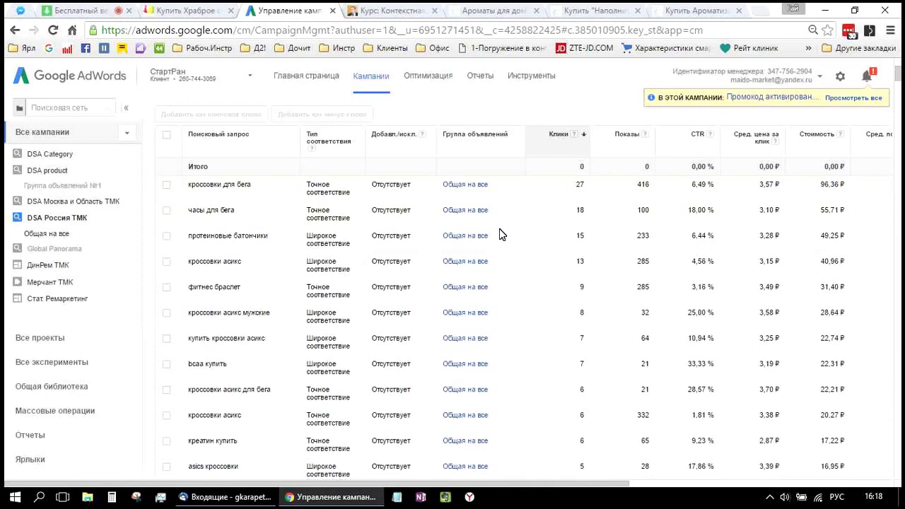
- Check the webinar chat for participants' replies, and close the mail program and the two extra product page tabs
{"action": "left_click", "coordinate": [78, 11]}
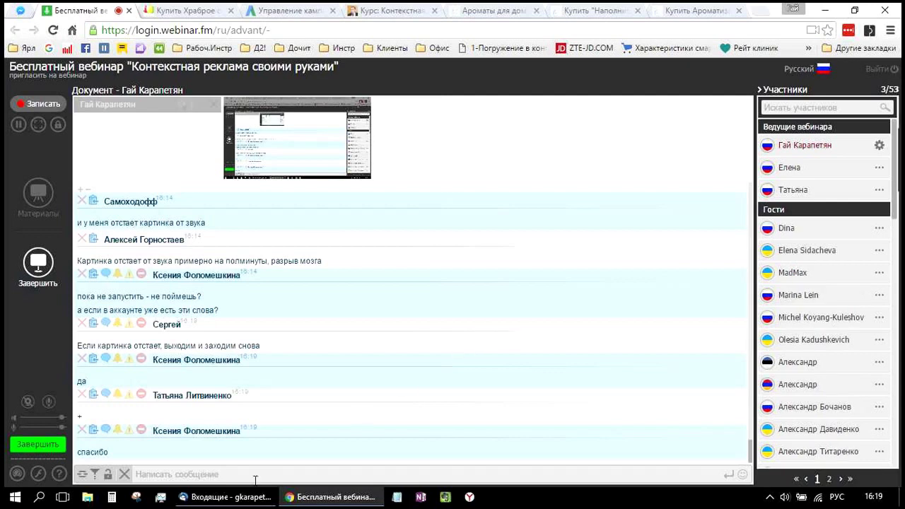
{"action": "left_click", "coordinate": [221, 497]}
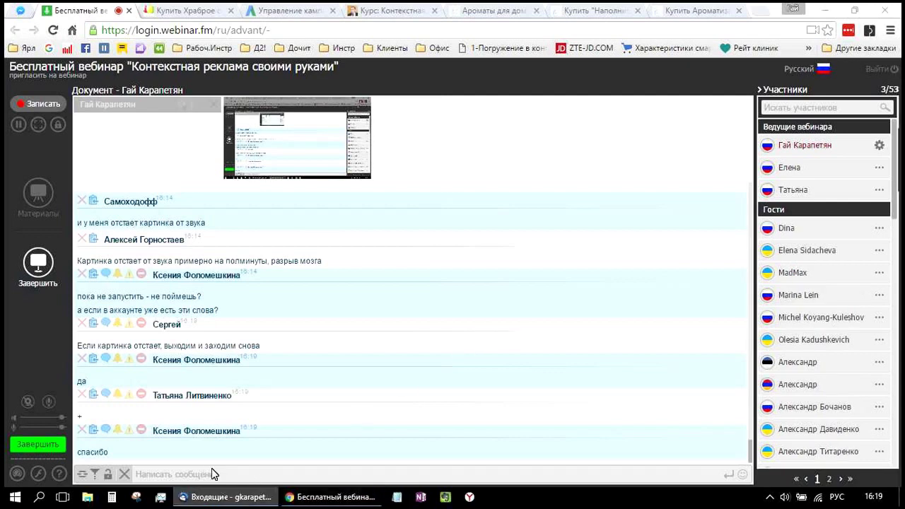
{"action": "left_click", "coordinate": [205, 470]}
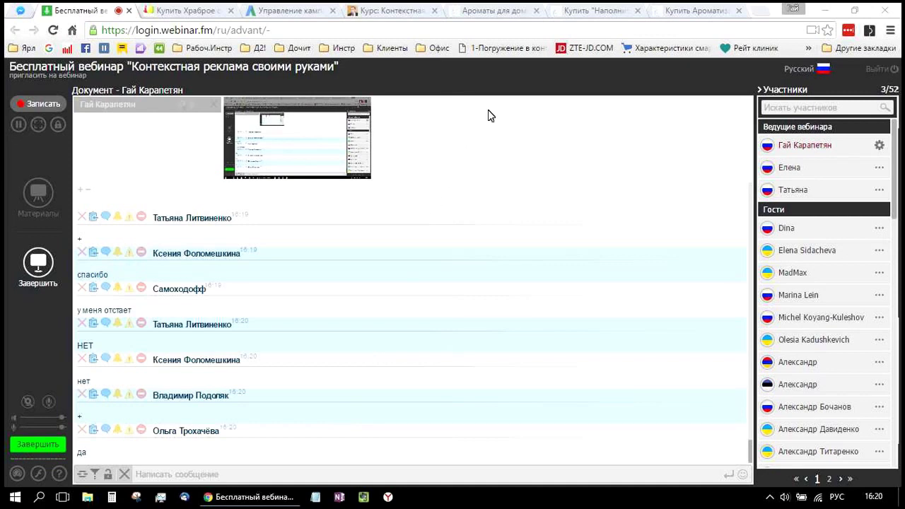
{"action": "left_click", "coordinate": [638, 11]}
{"action": "left_click", "coordinate": [637, 11]}
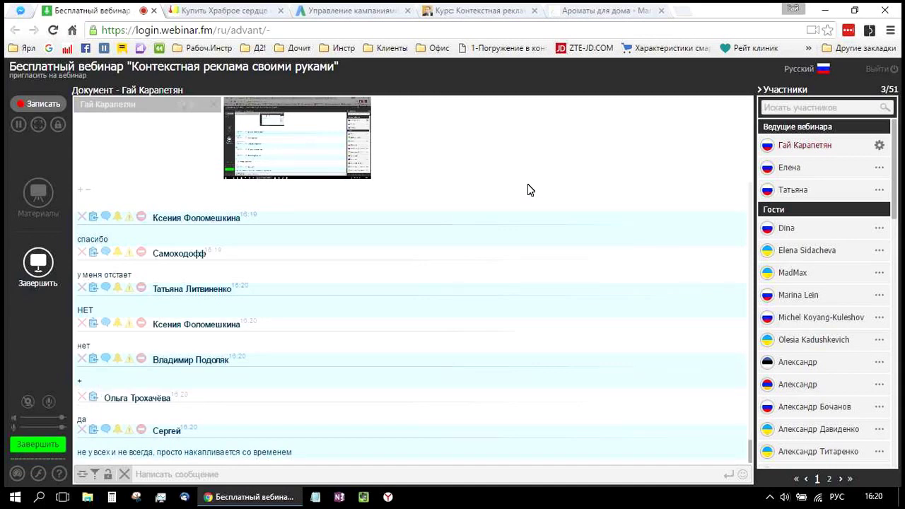
- Open Yandex in a new tab, switch to another saved account and go to the Yandex Direct campaign list
{"action": "left_click", "coordinate": [680, 12]}
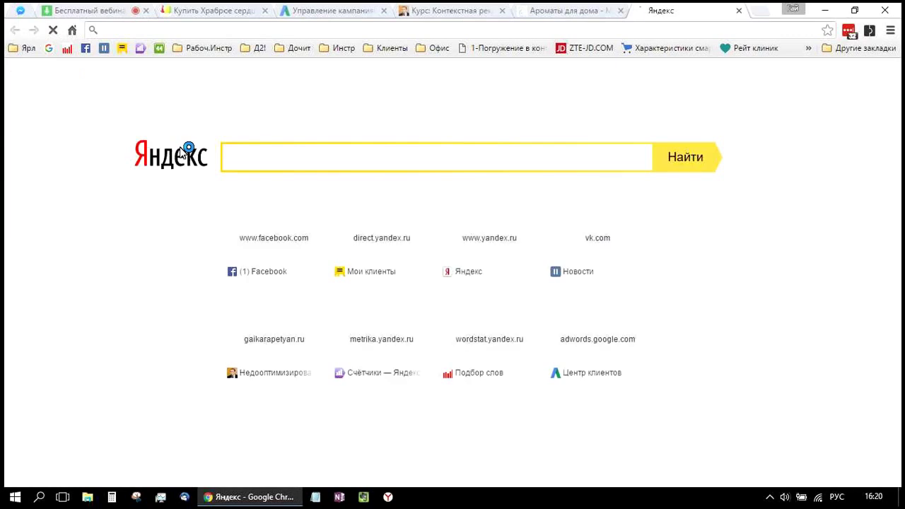
{"action": "left_click", "coordinate": [868, 88]}
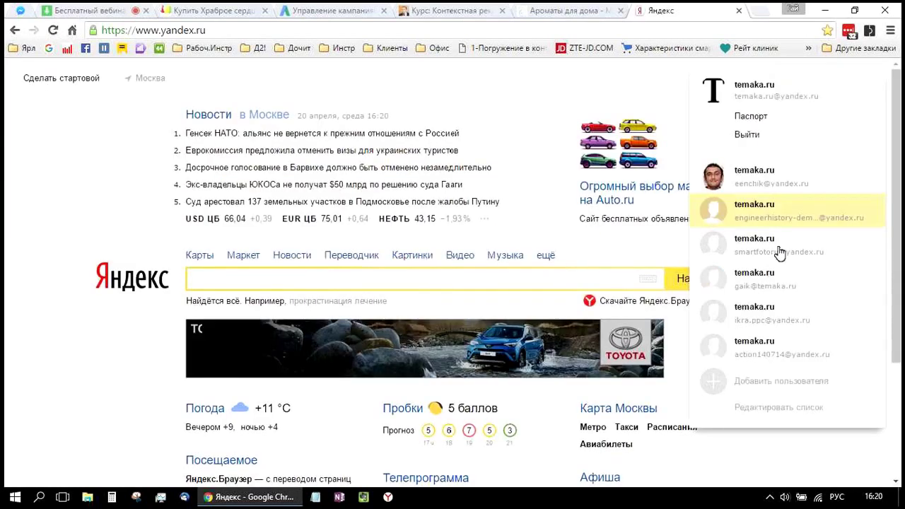
{"action": "left_click", "coordinate": [799, 185]}
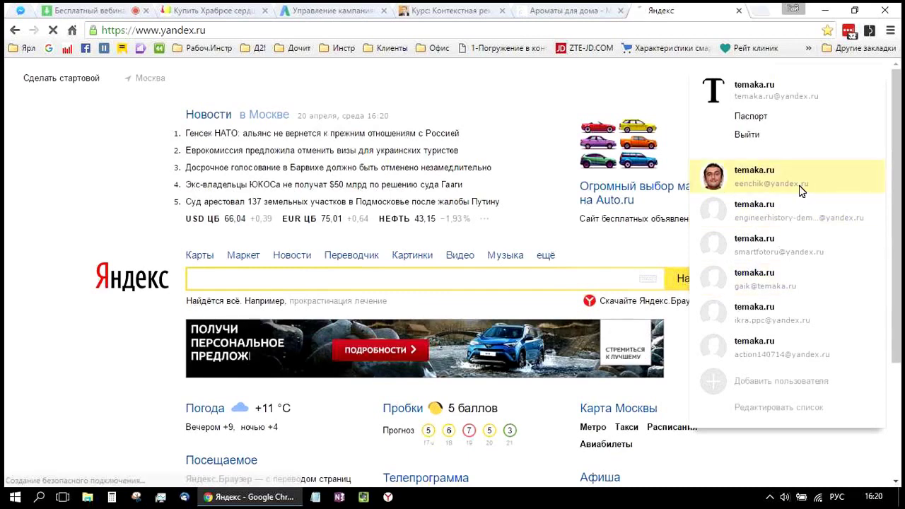
{"action": "left_click", "coordinate": [122, 48]}
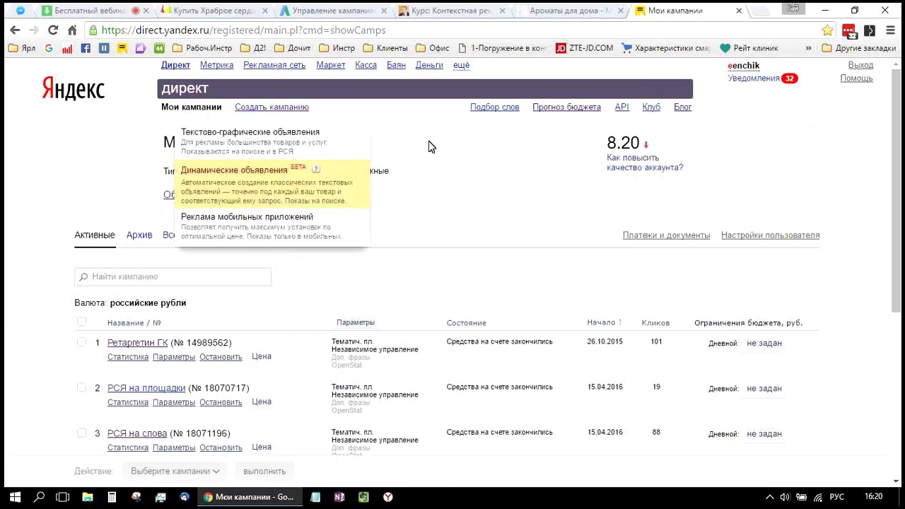
- Create a Динамические объявления campaign named Новая with the default settings and continue to its ad group
{"action": "left_click", "coordinate": [249, 183]}
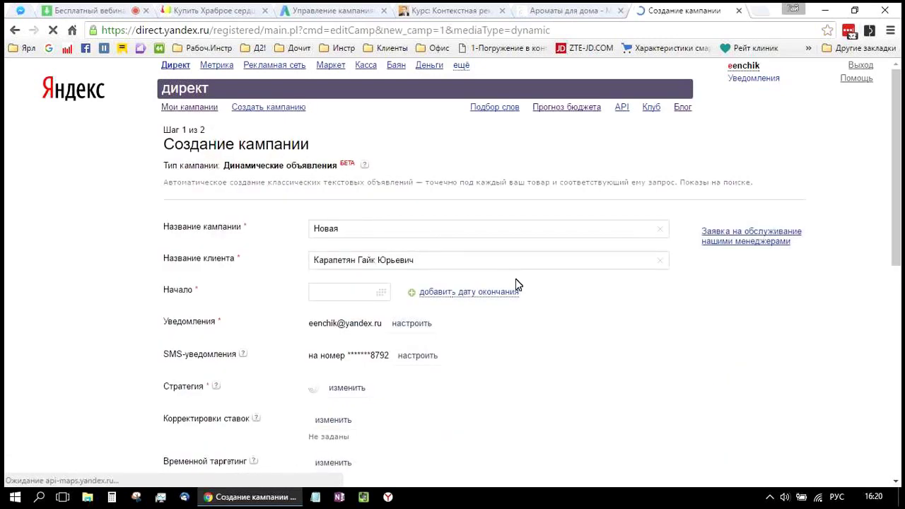
{"action": "scroll", "coordinate": [529, 329], "scroll_direction": "down", "scroll_amount": 10}
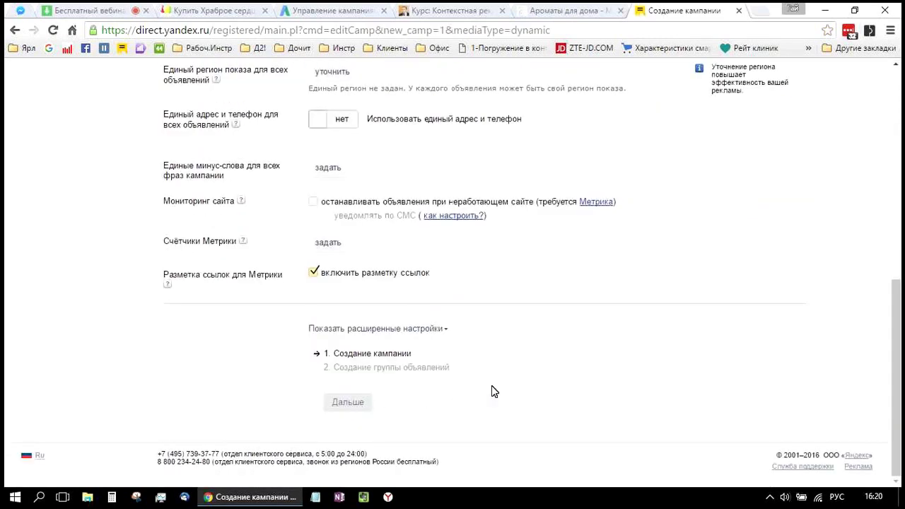
{"action": "scroll", "coordinate": [424, 317], "scroll_direction": "up", "scroll_amount": 10}
{"action": "scroll", "coordinate": [558, 364], "scroll_direction": "up", "scroll_amount": 1}
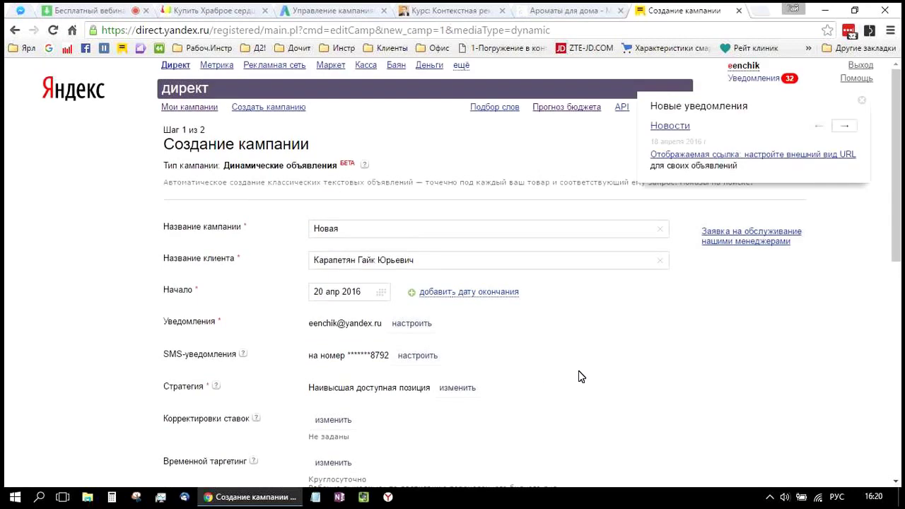
{"action": "scroll", "coordinate": [608, 247], "scroll_direction": "down", "scroll_amount": 3}
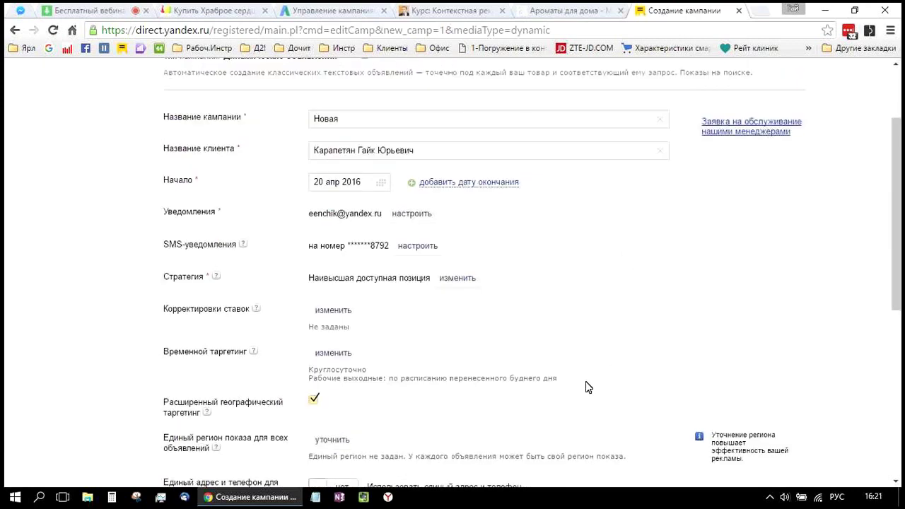
{"action": "scroll", "coordinate": [414, 406], "scroll_direction": "down", "scroll_amount": 3}
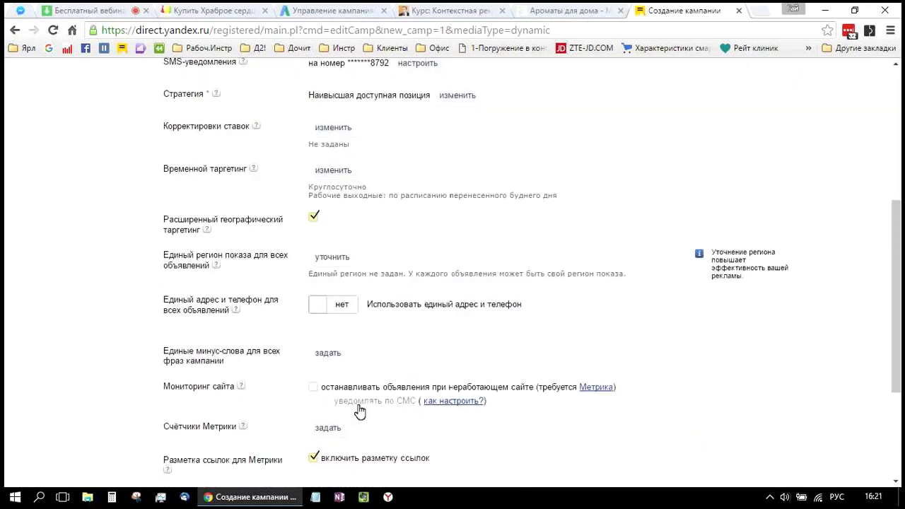
{"action": "scroll", "coordinate": [357, 410], "scroll_direction": "down", "scroll_amount": 3}
{"action": "left_click", "coordinate": [351, 400]}
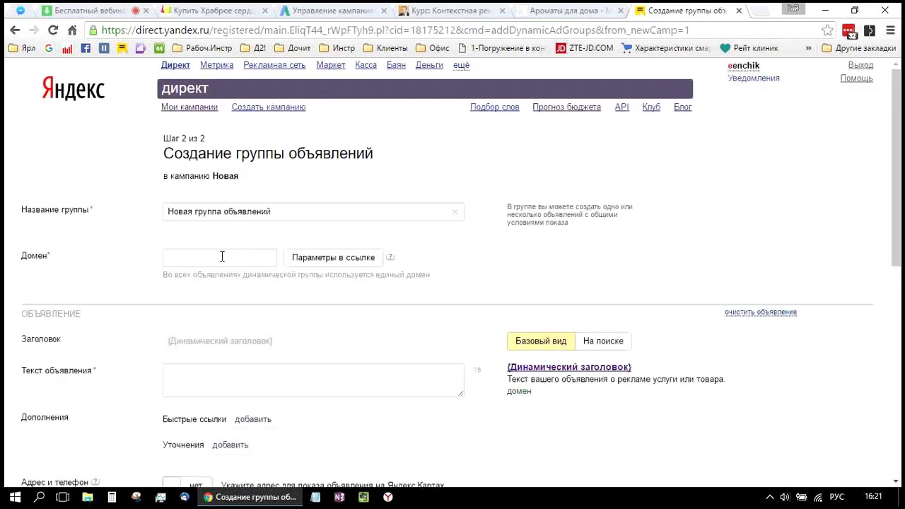
- Examine the domain, dynamic title and ad text fields of the new ad group
{"action": "left_click", "coordinate": [244, 258]}
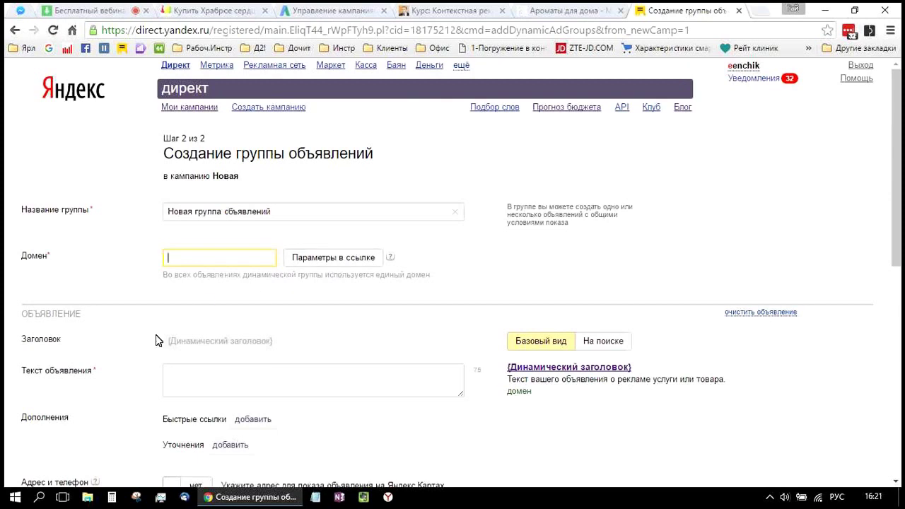
{"action": "scroll", "coordinate": [207, 281], "scroll_direction": "down", "scroll_amount": 3}
{"action": "left_click", "coordinate": [259, 237]}
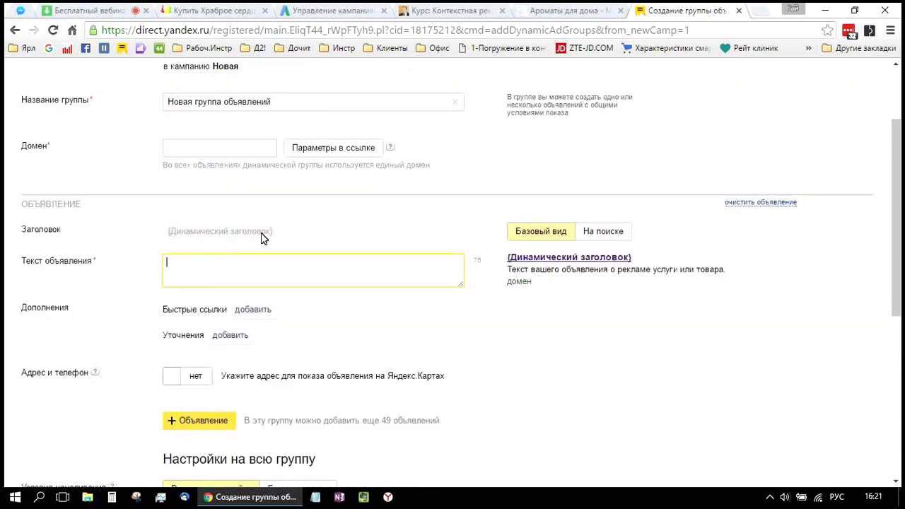
{"action": "left_click", "coordinate": [182, 233]}
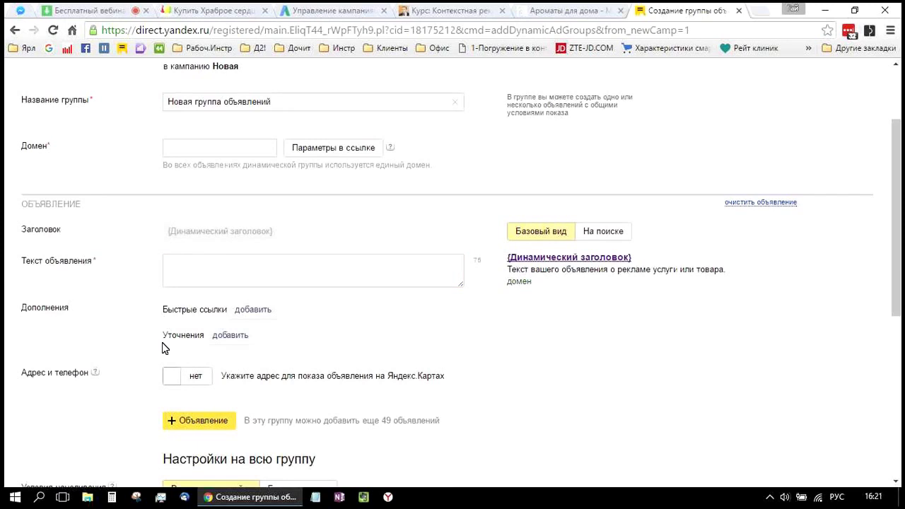
- Set the ad group's targeting to Группа страниц and view the rule types offered for a new targeting condition
{"action": "scroll", "coordinate": [233, 305], "scroll_direction": "down", "scroll_amount": 6}
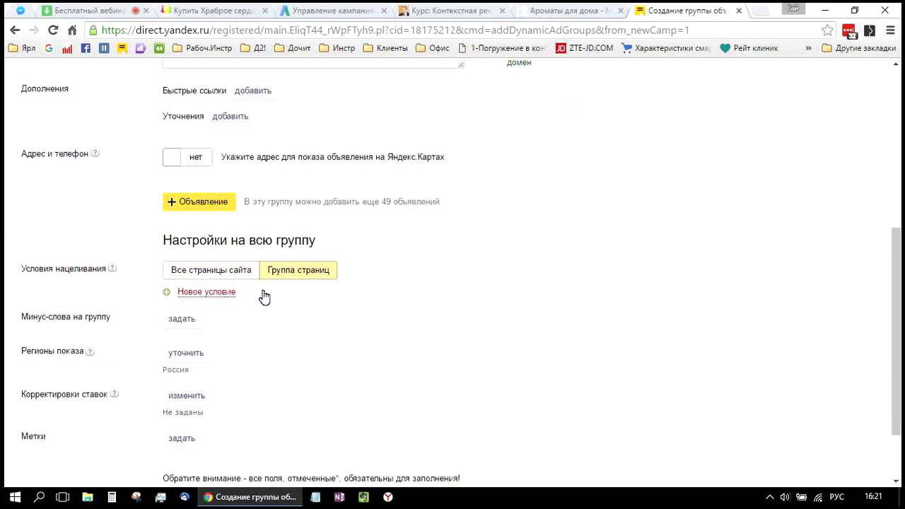
{"action": "left_click", "coordinate": [225, 295]}
{"action": "left_click", "coordinate": [342, 288]}
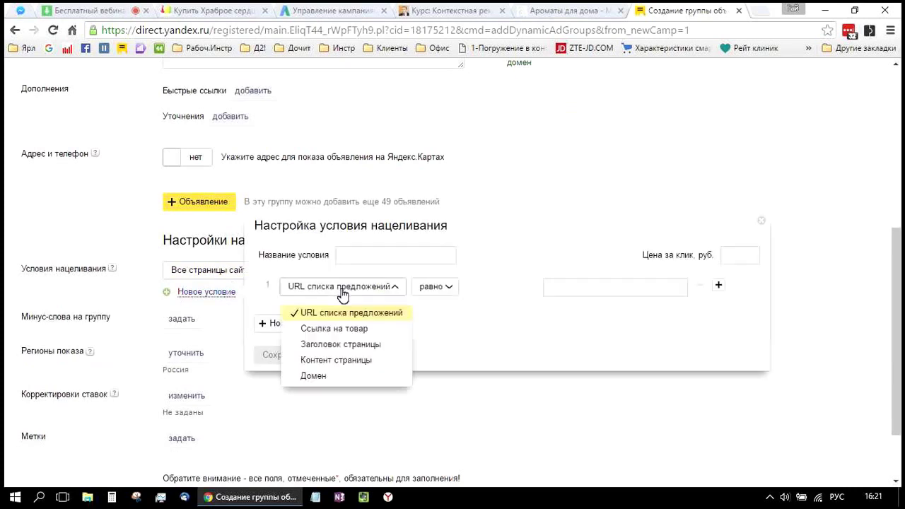
{"action": "left_click", "coordinate": [346, 416]}
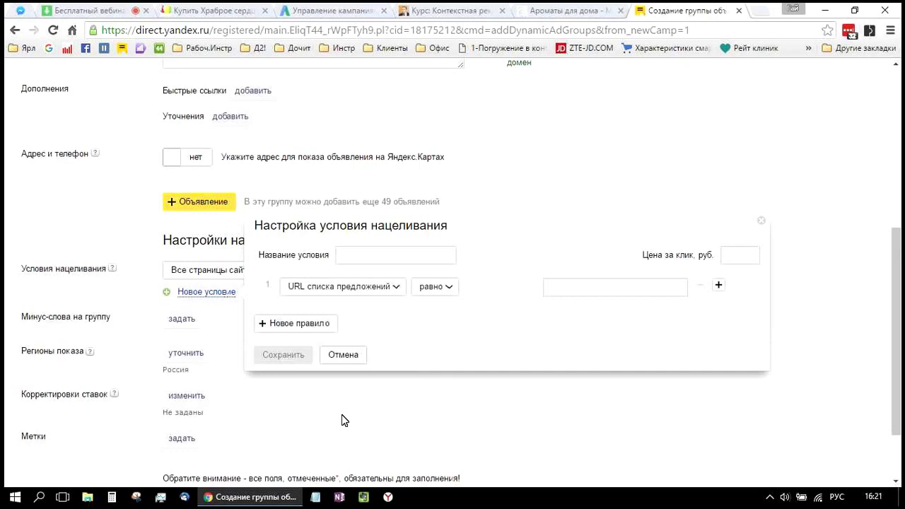
{"action": "scroll", "coordinate": [341, 421], "scroll_direction": "down", "scroll_amount": 2}
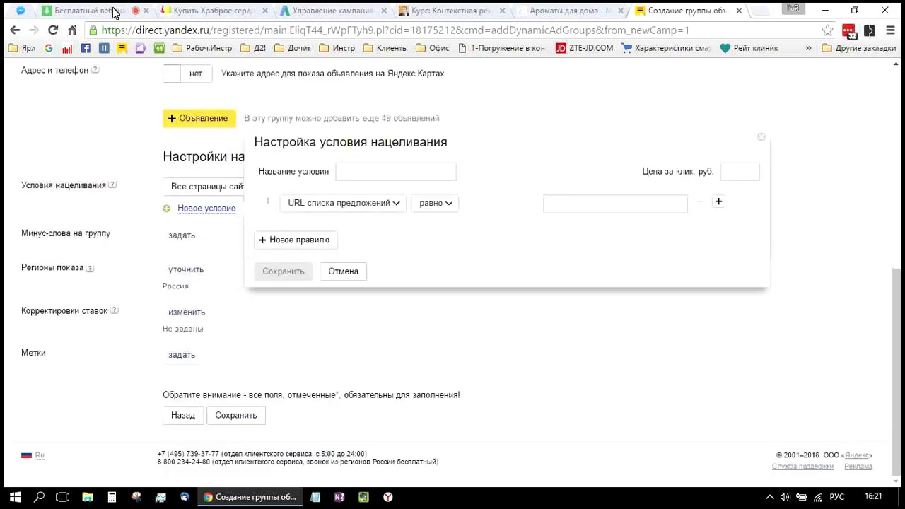
- Check the webinar chat for questions and return to the beginning of the Yandex Direct ad group form
{"action": "key", "text": "ctrl+1"}
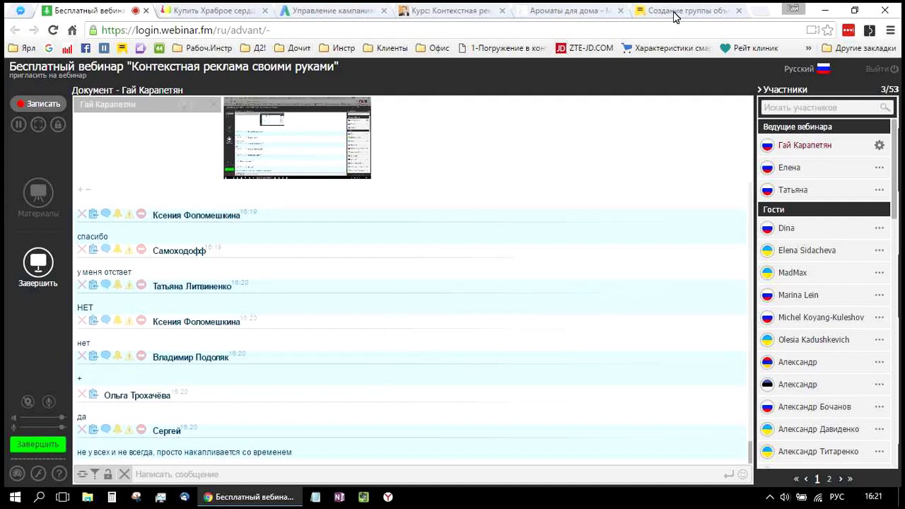
{"action": "key", "text": "ctrl+9"}
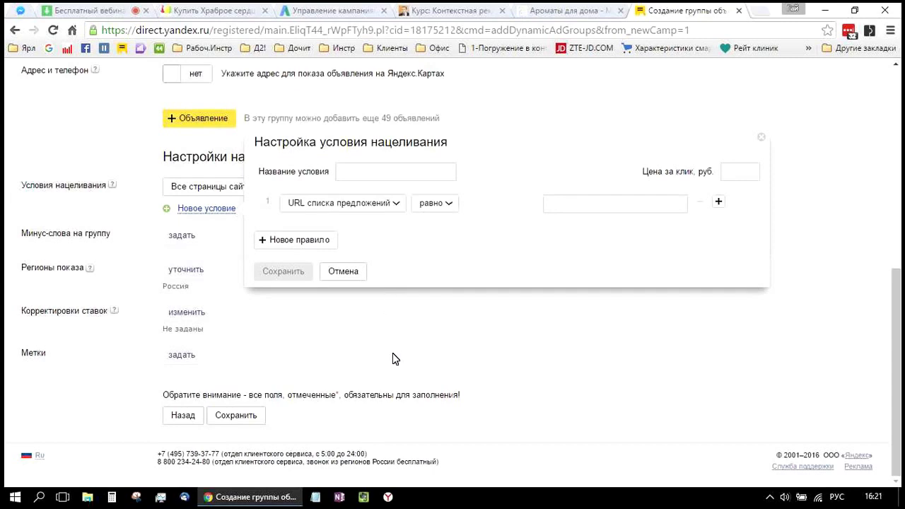
{"action": "scroll", "coordinate": [564, 278], "scroll_direction": "up", "scroll_amount": 6}
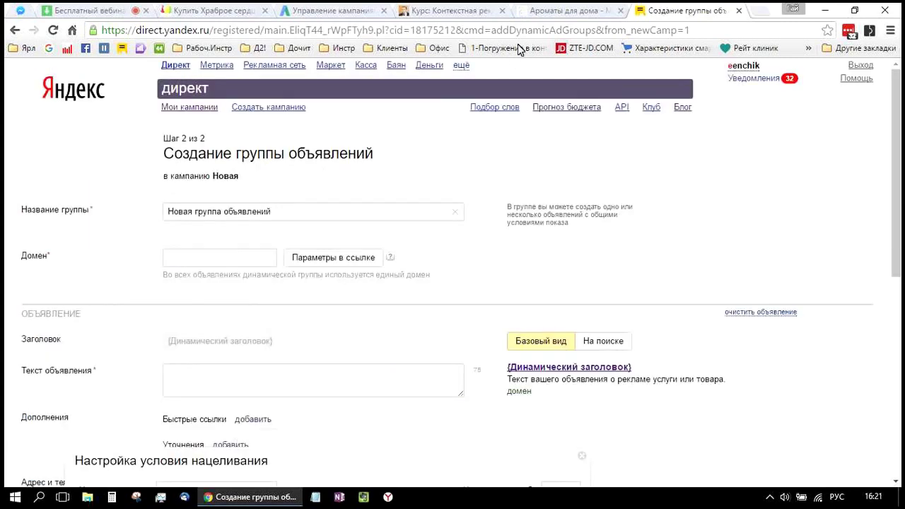
- Switch to AdWords, open the account's URL options (Варианты URL) in the shared library and examine the automatic tagging setting
{"action": "left_click", "coordinate": [311, 14]}
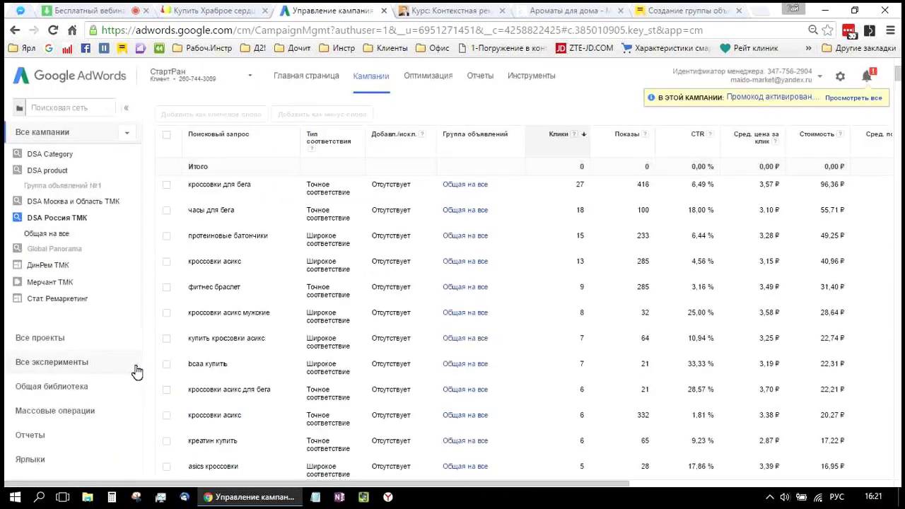
{"action": "scroll", "coordinate": [205, 331], "scroll_direction": "up", "scroll_amount": 3}
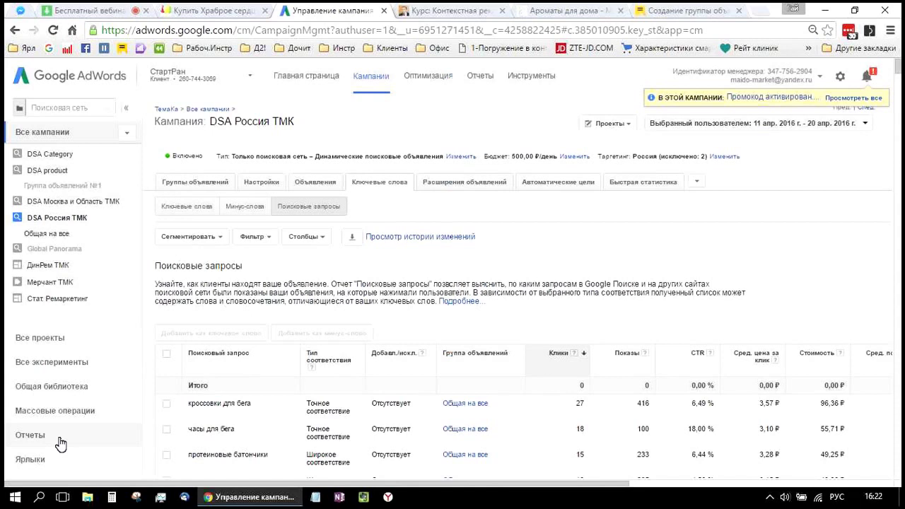
{"action": "left_click", "coordinate": [59, 386]}
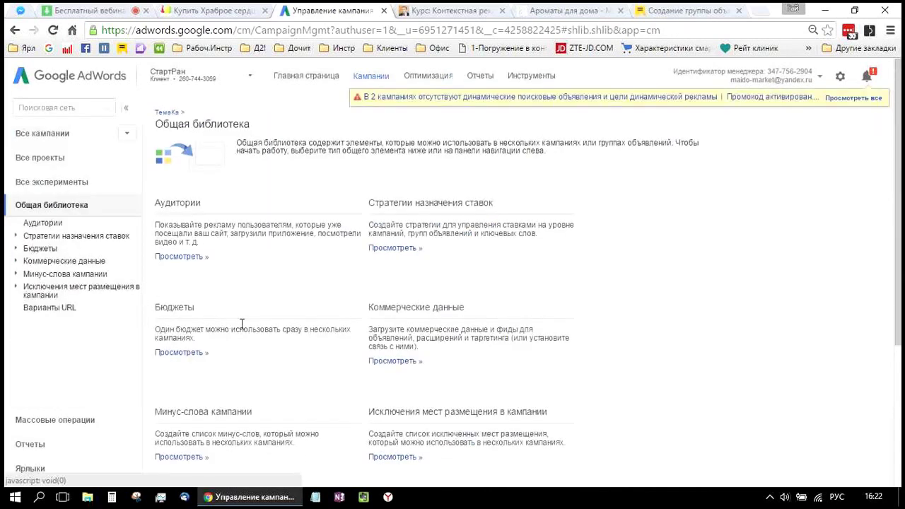
{"action": "scroll", "coordinate": [212, 325], "scroll_direction": "down", "scroll_amount": 3}
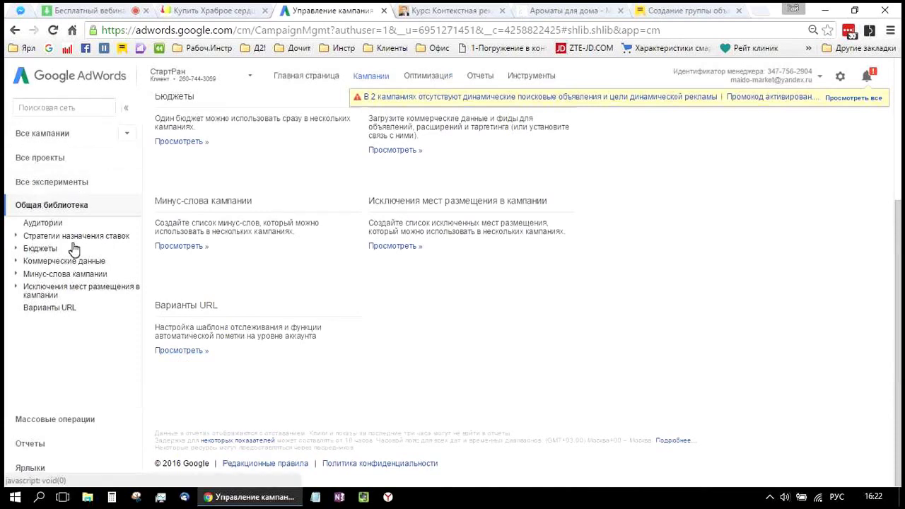
{"action": "left_click", "coordinate": [170, 351]}
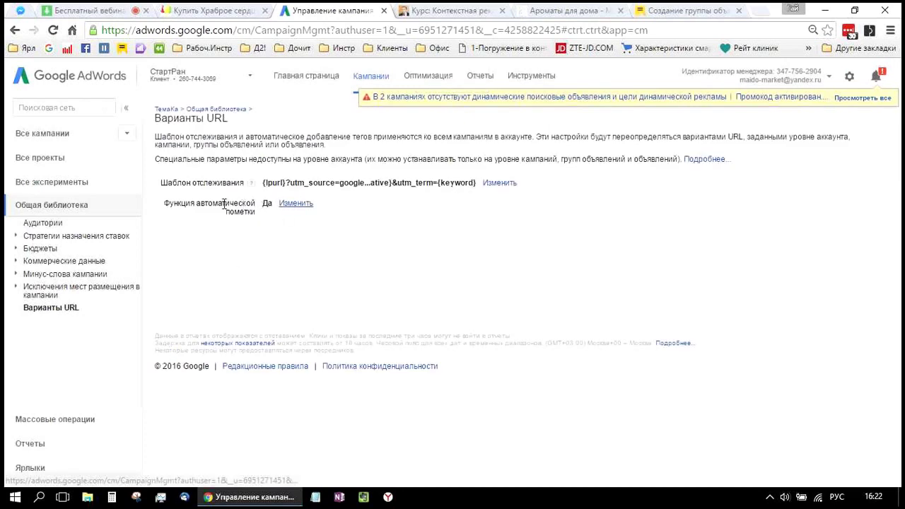
{"action": "left_click_drag", "start_coordinate": [168, 204], "coordinate": [315, 203]}
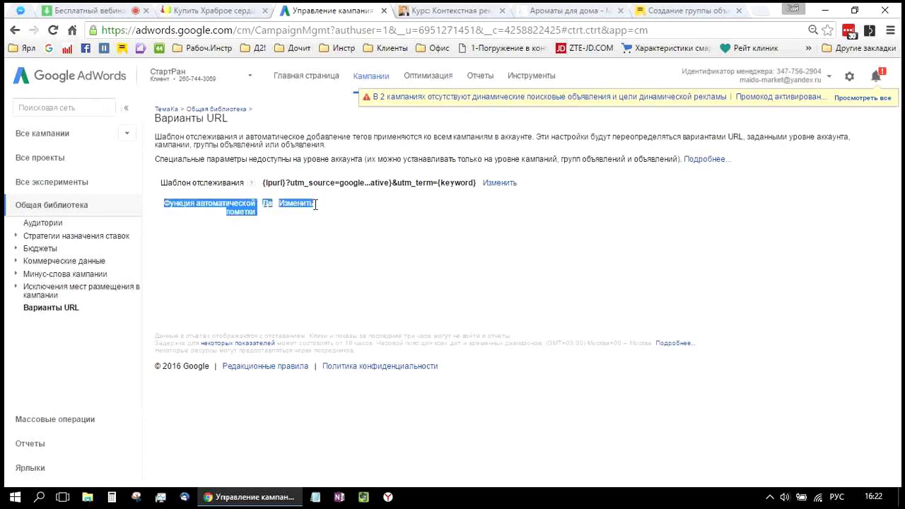
{"action": "triple_click", "coordinate": [315, 205]}
{"action": "left_click", "coordinate": [265, 204]}
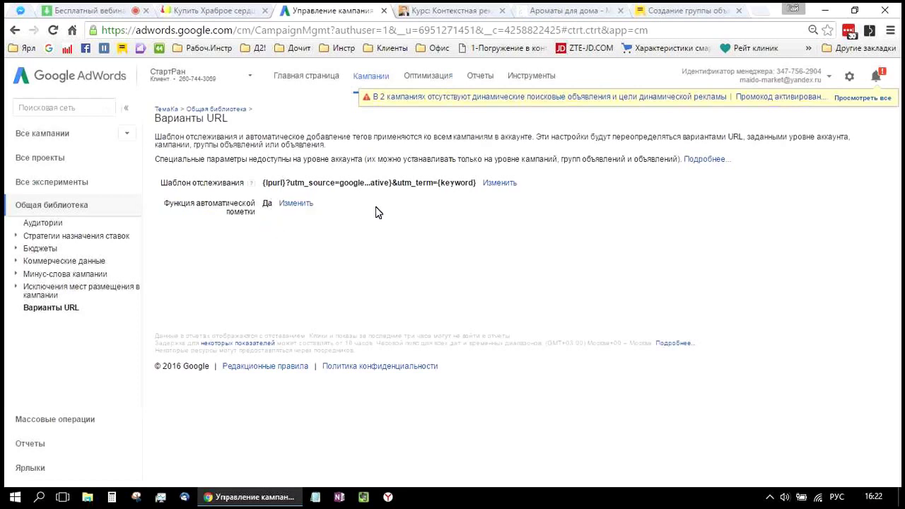
- Copy the account's tracking template with the UTM parameters and post it in the webinar chat
{"action": "left_click", "coordinate": [499, 183]}
{"action": "left_click_drag", "start_coordinate": [284, 206], "coordinate": [553, 228]}
{"action": "key", "text": "ctrl+c"}
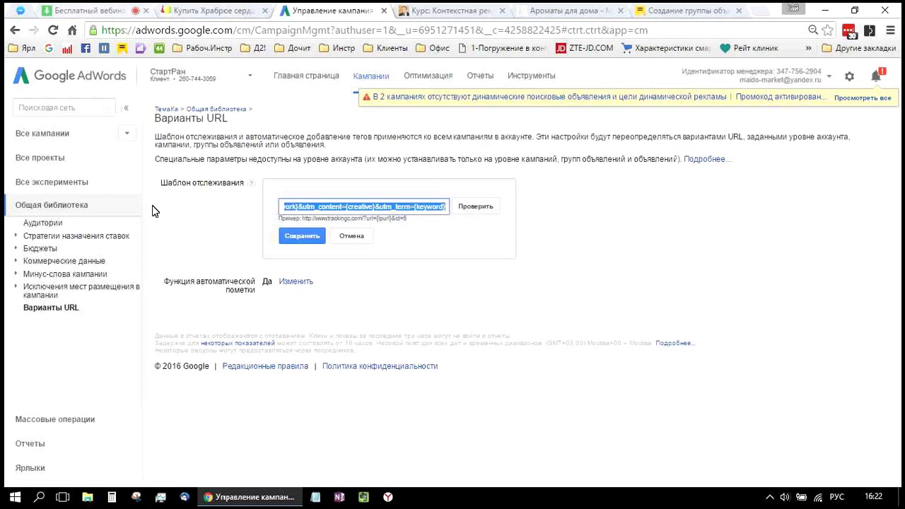
{"action": "key", "text": "ctrl+1"}
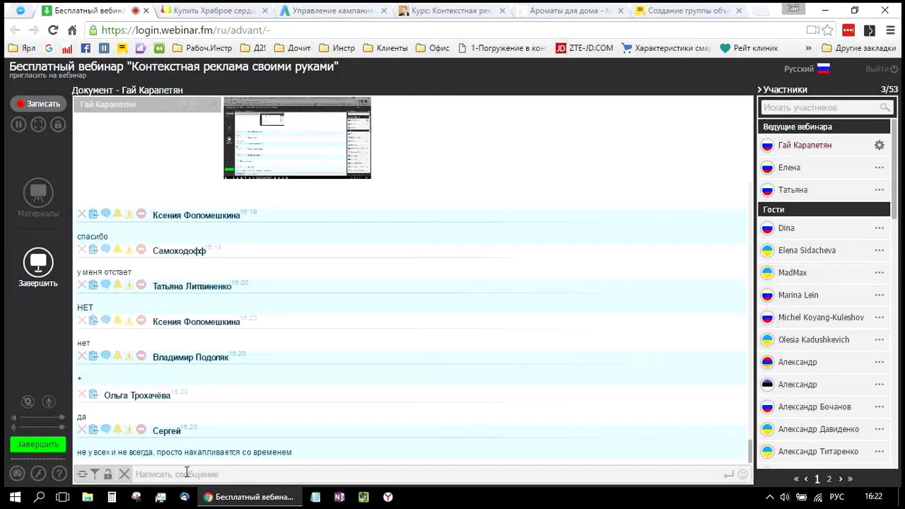
{"action": "left_click", "coordinate": [186, 473]}
{"action": "key", "text": "ctrl+v"}
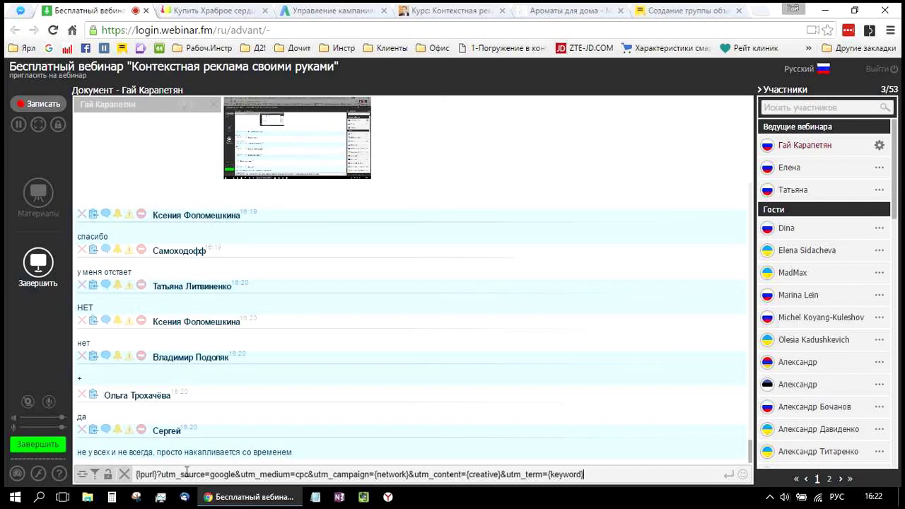
{"action": "key", "text": "Return"}
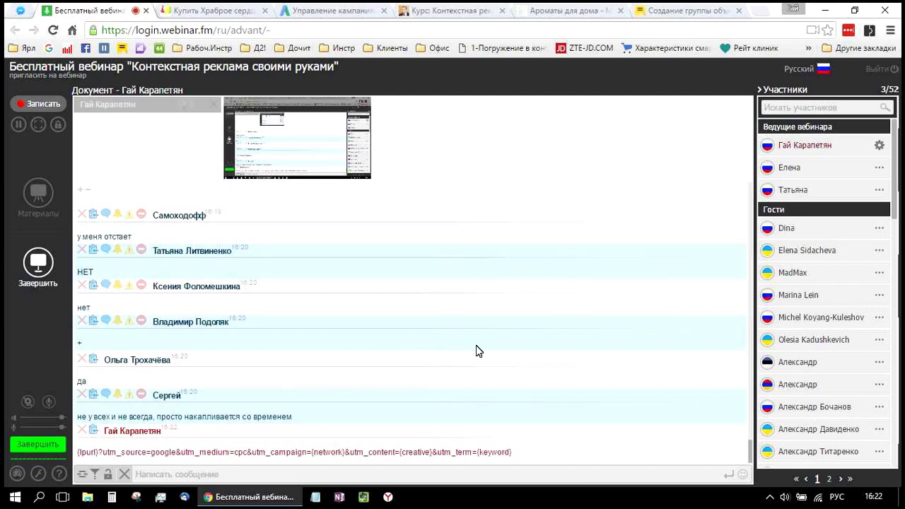
- Examine the tracking template in the AdWords URL options and the UTM parameters of the template posted in the webinar chat
{"action": "left_click", "coordinate": [337, 12]}
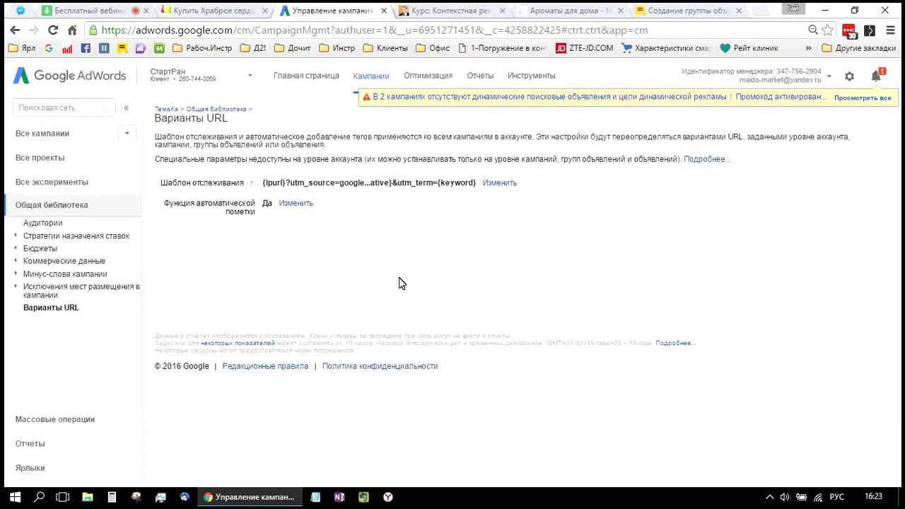
{"action": "left_click", "coordinate": [97, 14]}
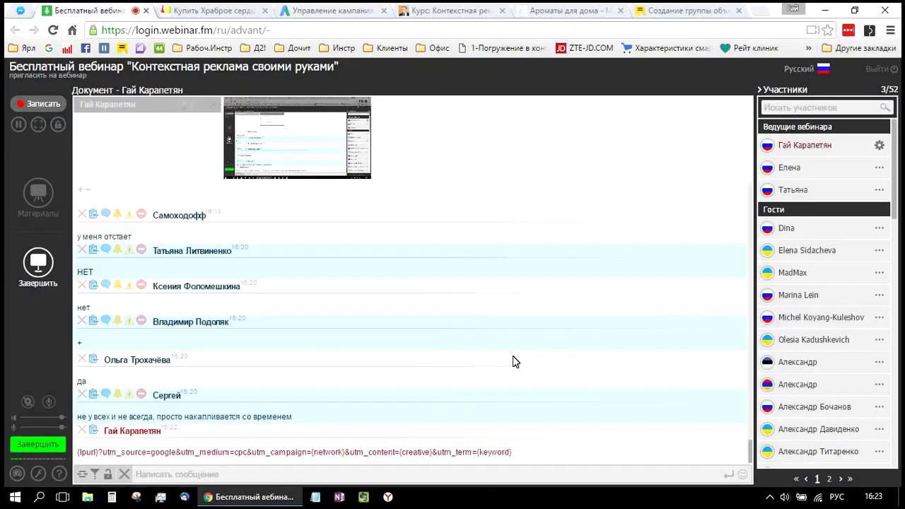
{"action": "scroll", "coordinate": [516, 363], "scroll_direction": "up", "scroll_amount": 1}
{"action": "scroll", "coordinate": [520, 382], "scroll_direction": "down", "scroll_amount": 1}
{"action": "left_click_drag", "start_coordinate": [239, 452], "coordinate": [249, 453]}
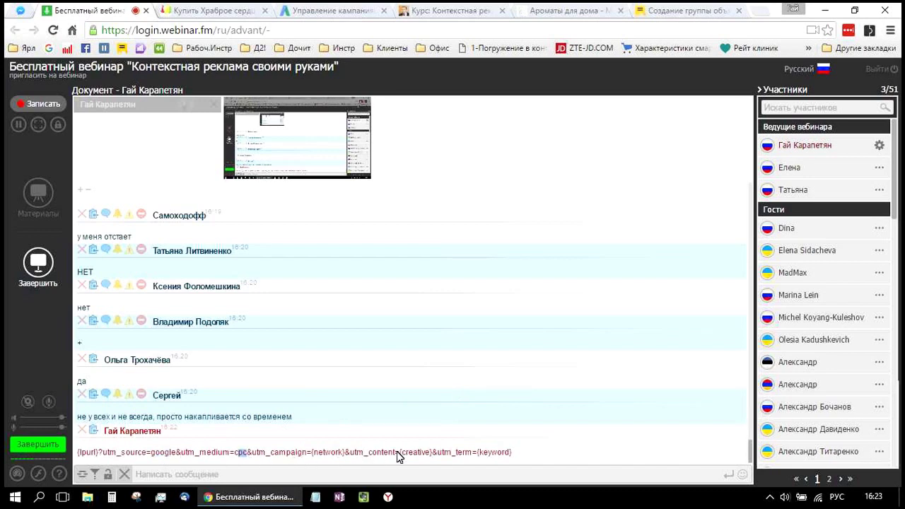
{"action": "left_click", "coordinate": [494, 454]}
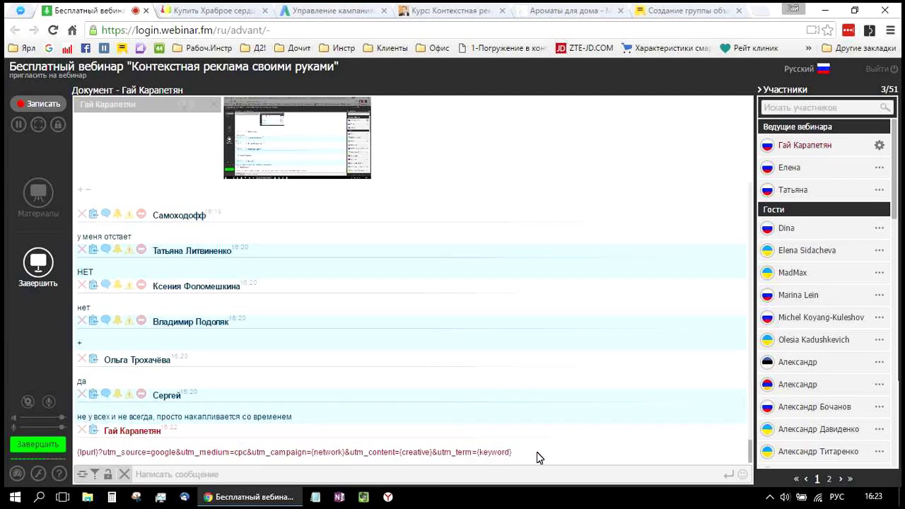
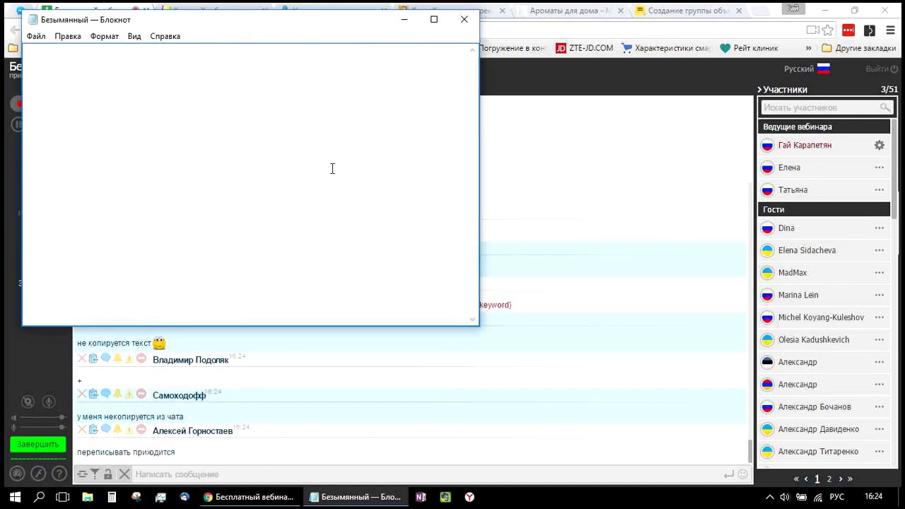
- Put the tracking template with the UTM parameters into the blank Notepad document and save it as 22 in the YandexDisk folder
{"action": "type", "text": "{lpurl}?utm_source=google&utm_medium=cpc&utm_campaign={network}&utm_content={creative}&utm_term={keyword}"}
{"action": "left_click", "coordinate": [36, 36]}
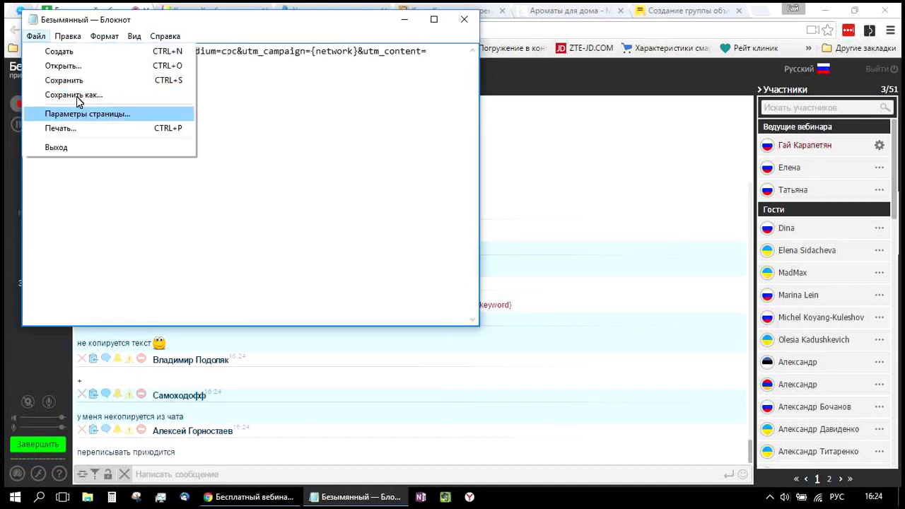
{"action": "left_click", "coordinate": [78, 101]}
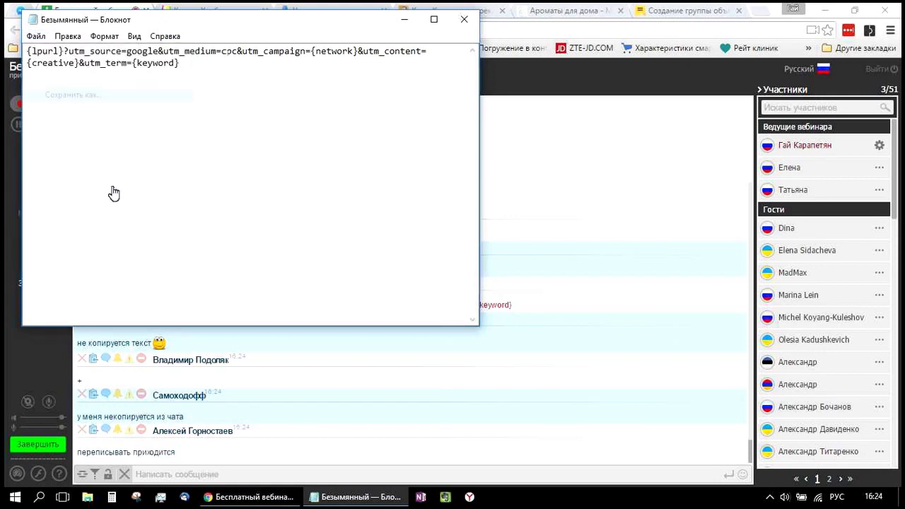
{"action": "left_click", "coordinate": [81, 151]}
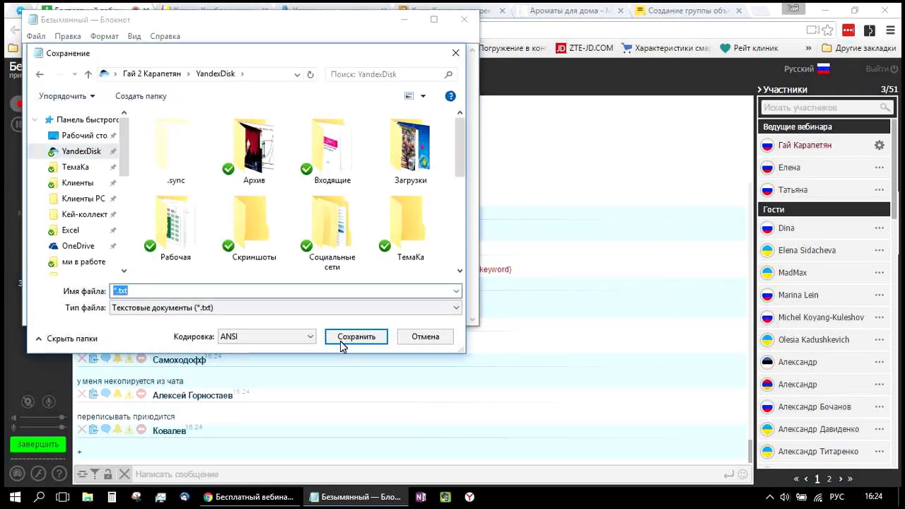
{"action": "type", "text": "22"}
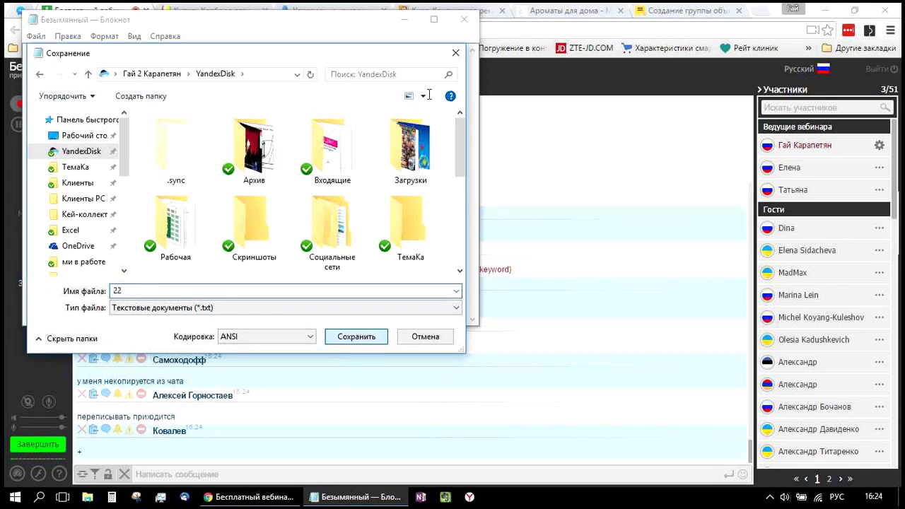
{"action": "left_click", "coordinate": [356, 336]}
- Close Notepad, open the YandexDisk folder in File Explorer and copy the Yandex.Disk public link of text file 22
{"action": "left_click", "coordinate": [90, 493]}
{"action": "key", "text": "alt+F4"}
{"action": "double_click", "coordinate": [332, 113]}
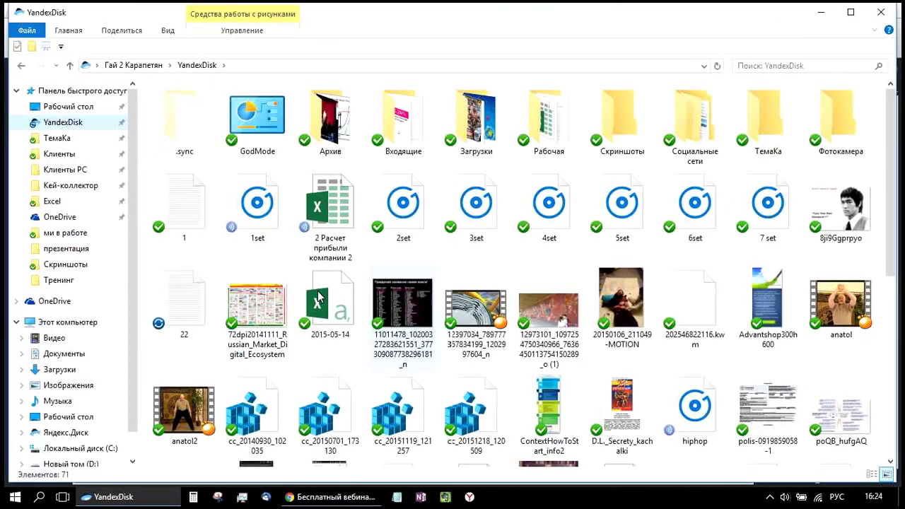
{"action": "right_click", "coordinate": [193, 303]}
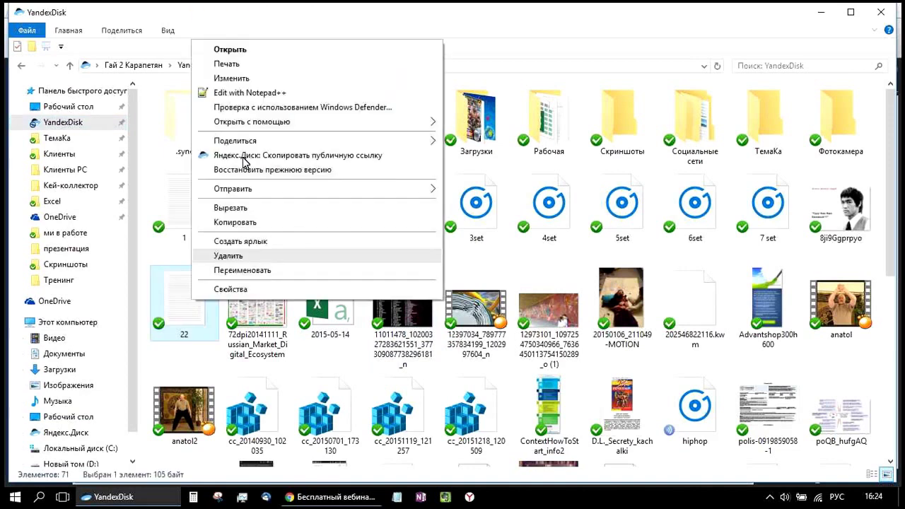
{"action": "left_click", "coordinate": [244, 155]}
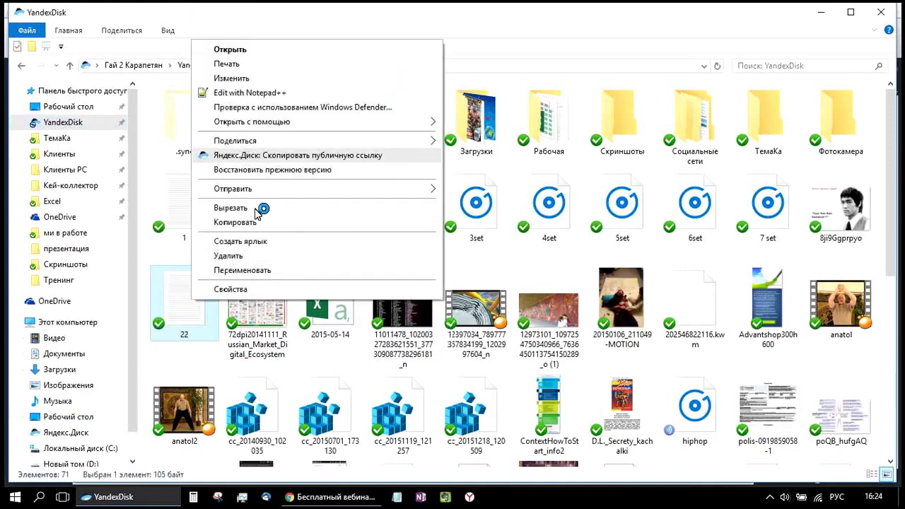
- Switch to the browser and post the file's public link in the webinar chat
{"action": "left_click", "coordinate": [340, 497]}
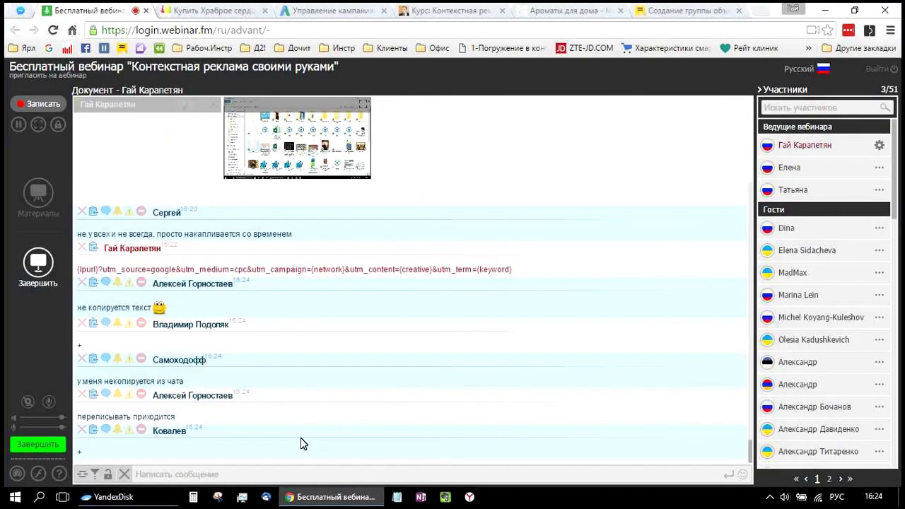
{"action": "left_click", "coordinate": [275, 475]}
{"action": "key", "text": "ctrl+v"}
{"action": "key", "text": "Return"}
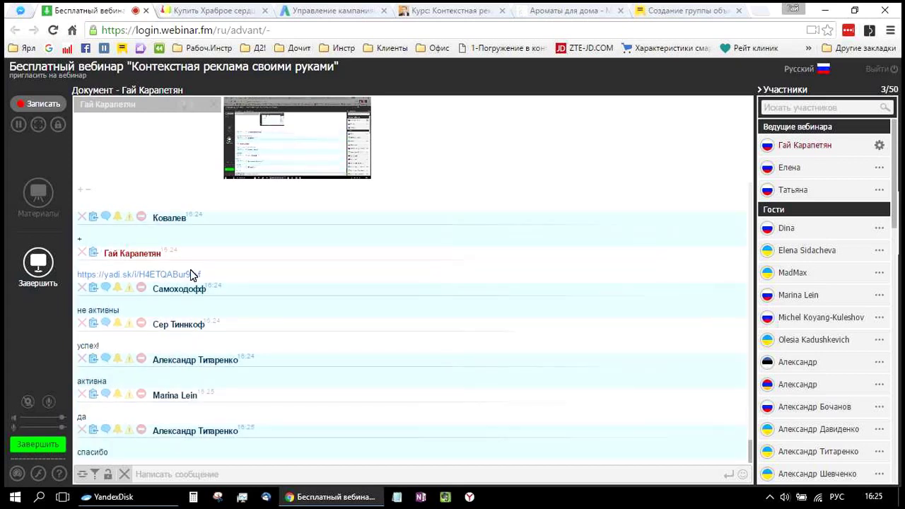
- Open the posted link, view the contents of 22.txt, close its pages and return to the webinar chat
{"action": "left_click", "coordinate": [189, 275]}
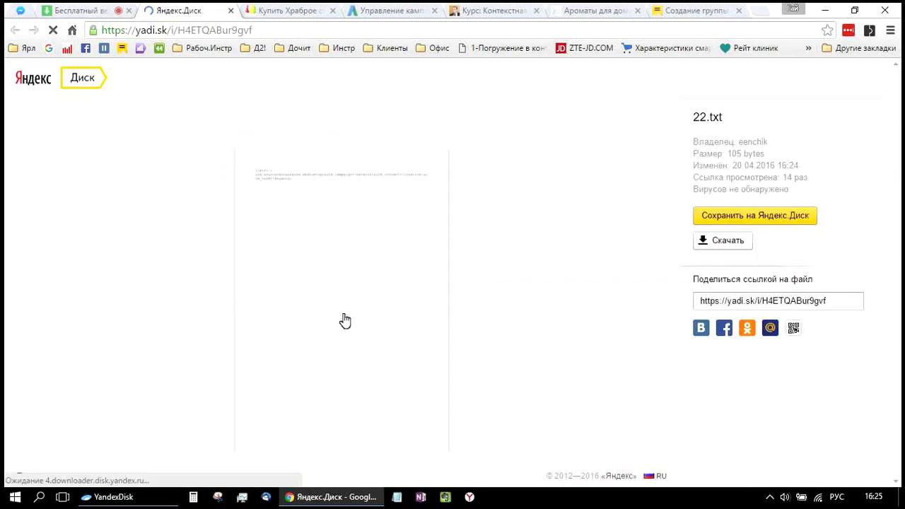
{"action": "mouse_move", "coordinate": [346, 315]}
{"action": "left_click", "coordinate": [328, 284]}
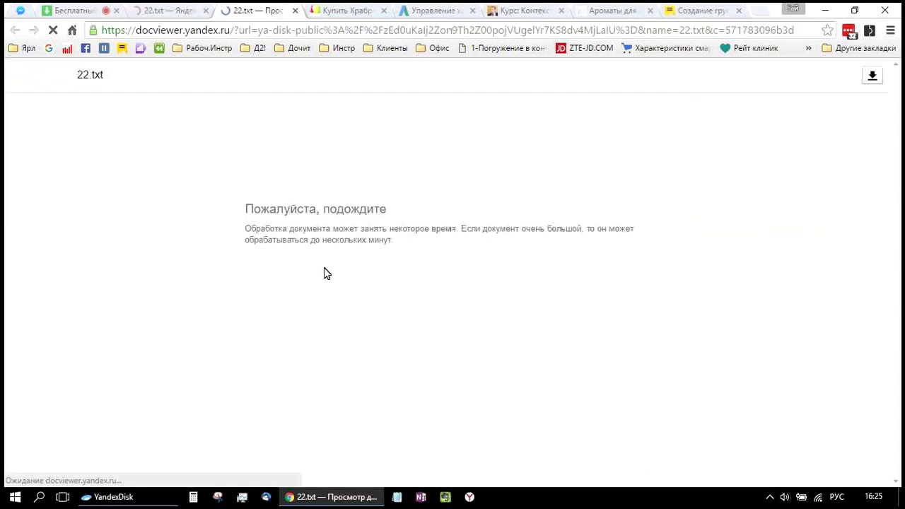
{"action": "left_click_drag", "start_coordinate": [674, 152], "coordinate": [613, 139]}
{"action": "left_click", "coordinate": [335, 92]}
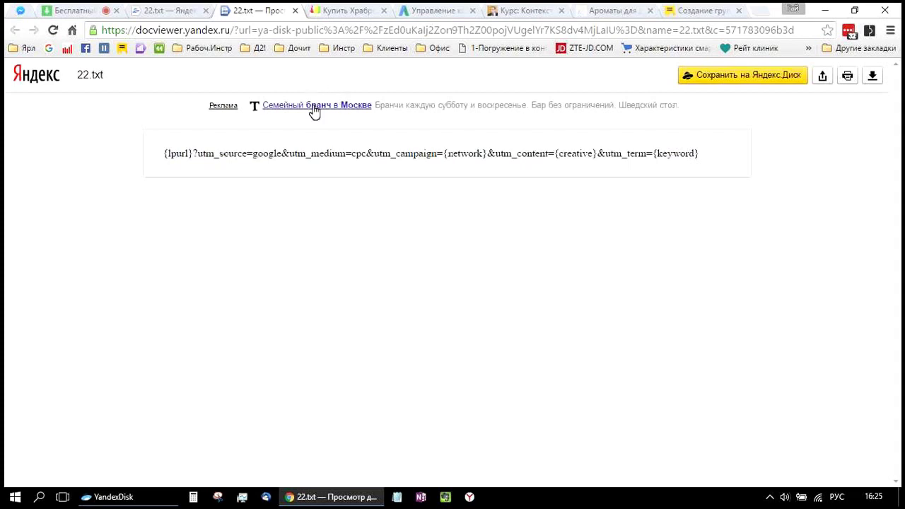
{"action": "left_click", "coordinate": [294, 10]}
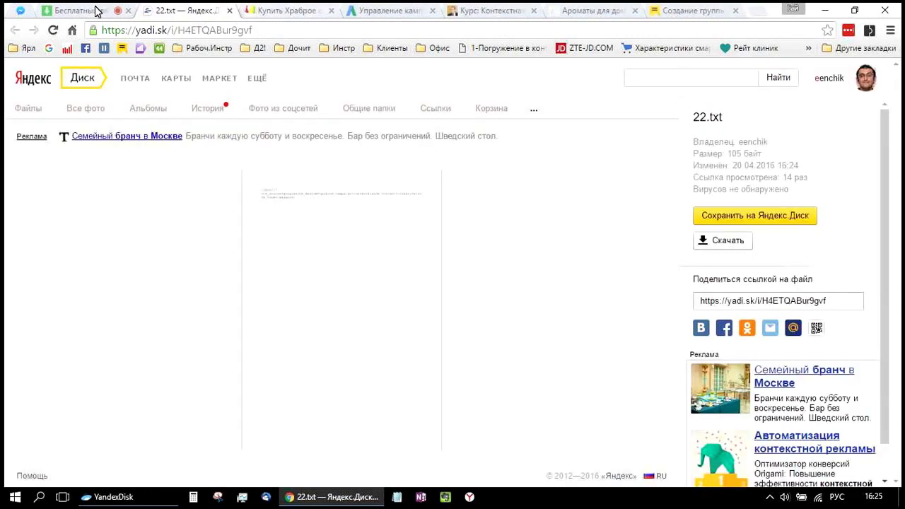
{"action": "key", "text": "ctrl+w"}
{"action": "left_click", "coordinate": [90, 10]}
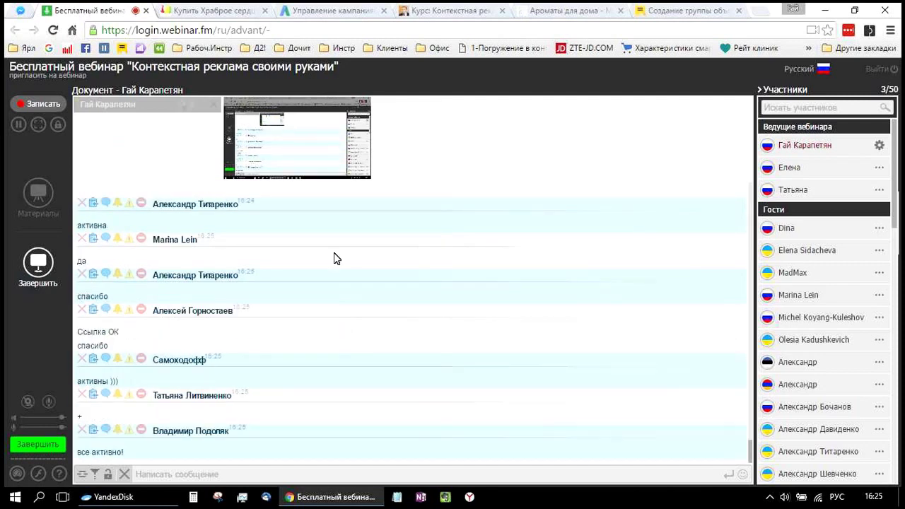
- Switch to AdWords and start a new campaign negative keyword list (Минус-слова кампании) named Тест Адванта
{"action": "key", "text": "ctrl+4"}
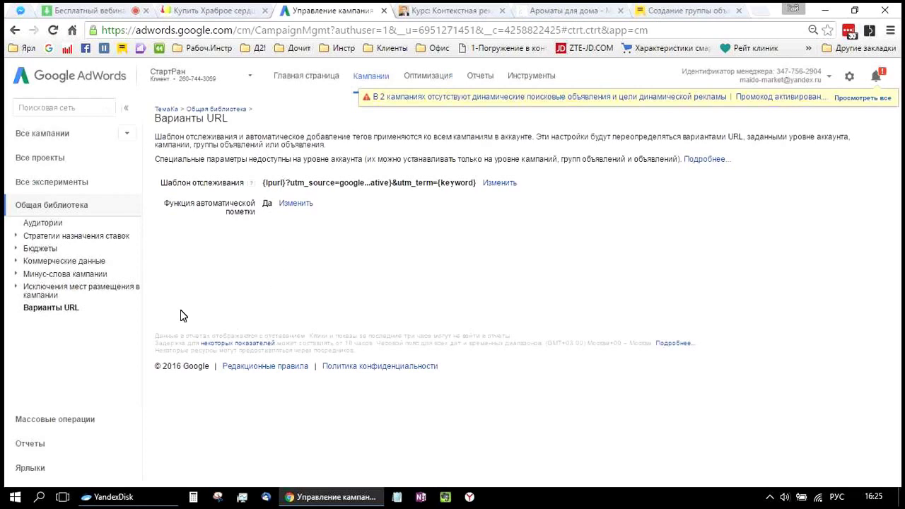
{"action": "left_click", "coordinate": [24, 276]}
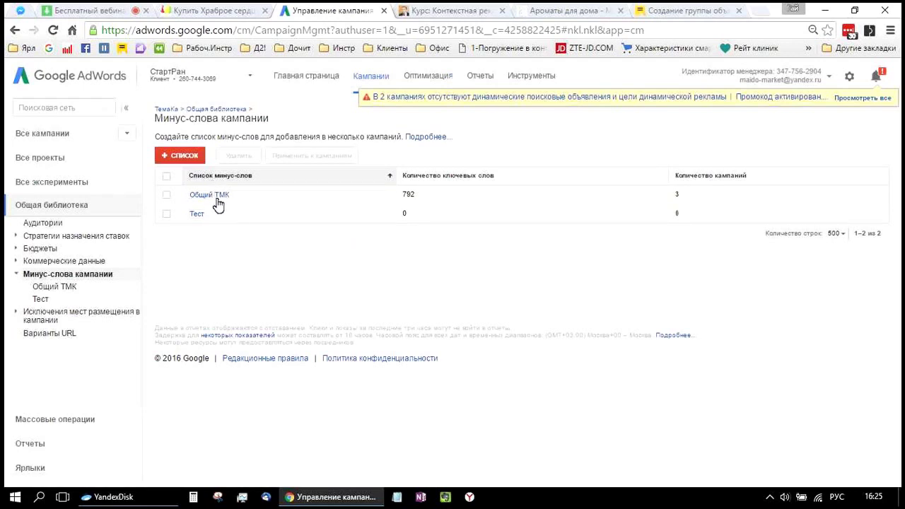
{"action": "left_click", "coordinate": [387, 197]}
{"action": "key", "text": "Escape"}
{"action": "left_click", "coordinate": [180, 156]}
{"action": "left_click", "coordinate": [333, 190]}
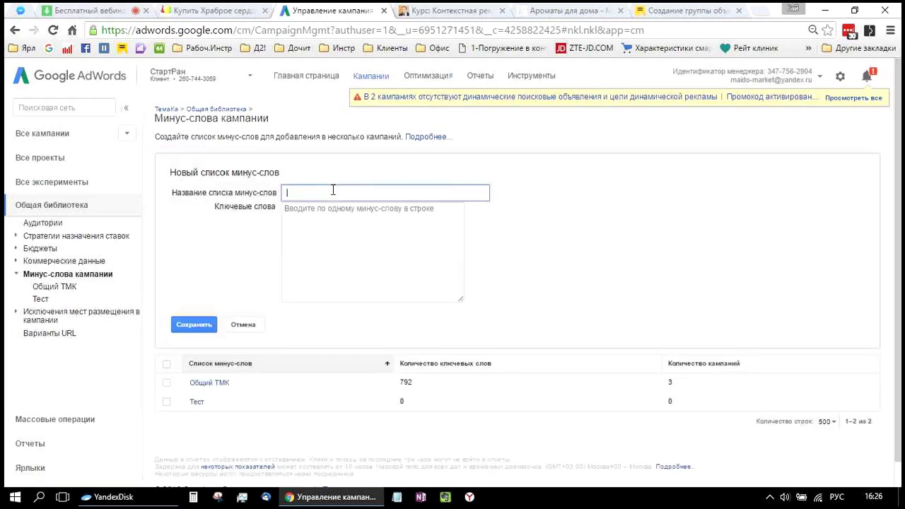
{"action": "type", "text": "Тест 2"}
{"action": "key", "text": "BackSpace"}
{"action": "type", "text": "4дванта"}
- Enter the negative keywords фото, видео, форум, отзывы and скачать in the new list, one per line
{"action": "left_click", "coordinate": [326, 227]}
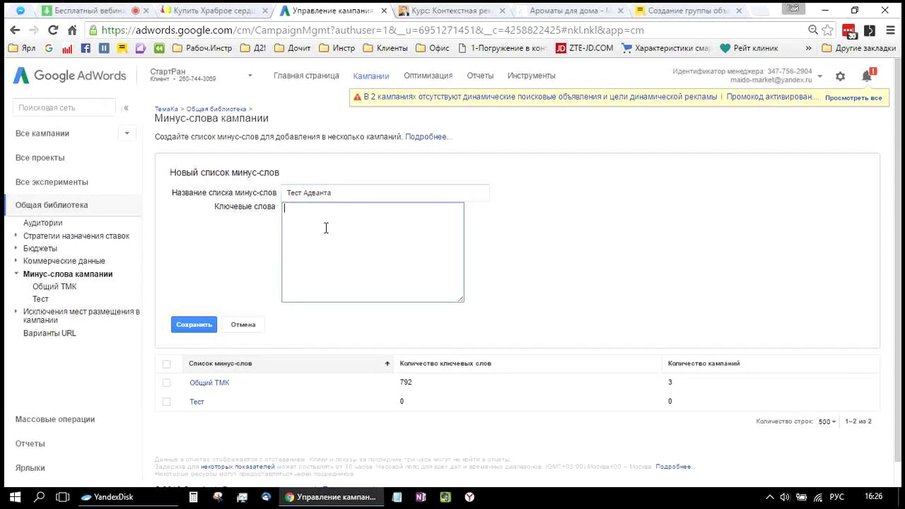
{"action": "type", "text": "фото"}
{"action": "key", "text": "Return"}
{"action": "type", "text": "видео"}
{"action": "key", "text": "Return"}
{"action": "type", "text": "обзор"}
{"action": "key", "text": "Return"}
{"action": "key", "text": "BackSpace"}
{"action": "key", "text": "BackSpace"}
{"action": "key", "text": "BackSpace"}
{"action": "key", "text": "BackSpace"}
{"action": "key", "text": "BackSpace"}
{"action": "type", "text": "форум"}
{"action": "key", "text": "Return"}
{"action": "type", "text": "отзывы"}
{"action": "key", "text": "Return"}
{"action": "type", "text": "скачать"}
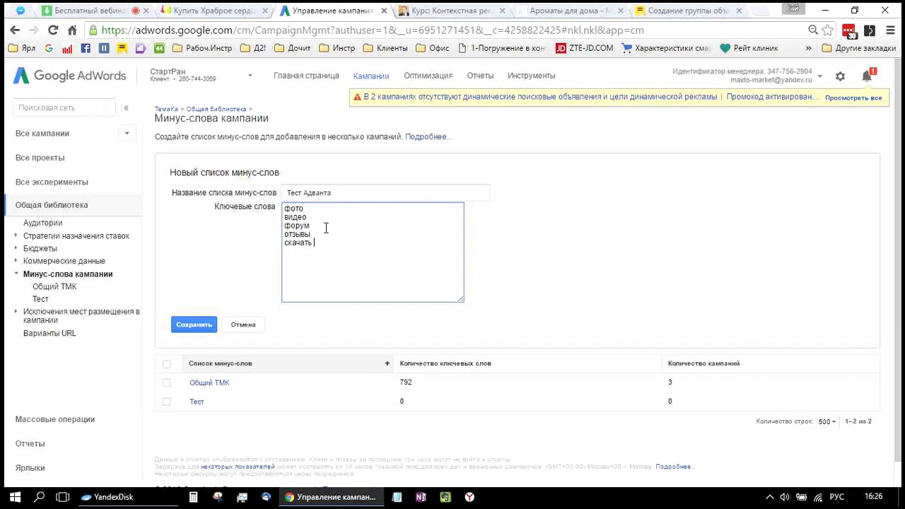
- Add the negative keywords бильярдные, прогулка and полет on separate lines and save the list
{"action": "key", "text": "BackSpace"}
{"action": "left_click", "coordinate": [182, 329]}
{"action": "type", "text": "бильярдные"}
{"action": "key", "text": "Return"}
{"action": "type", "text": "п"}
{"action": "type", "text": "рг"}
{"action": "type", "text": "о"}
{"action": "type", "text": "гулка"}
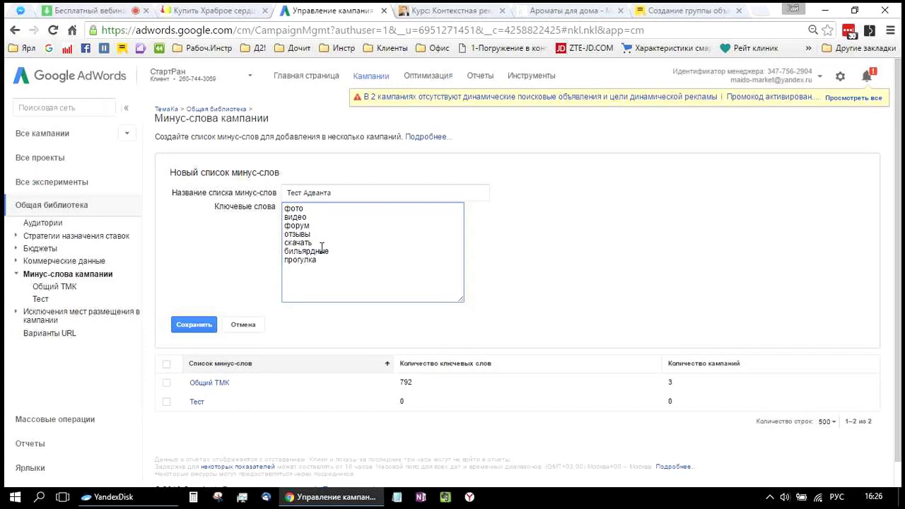
{"action": "key", "text": "Return"}
{"action": "type", "text": "полет"}
{"action": "left_click", "coordinate": [194, 323]}
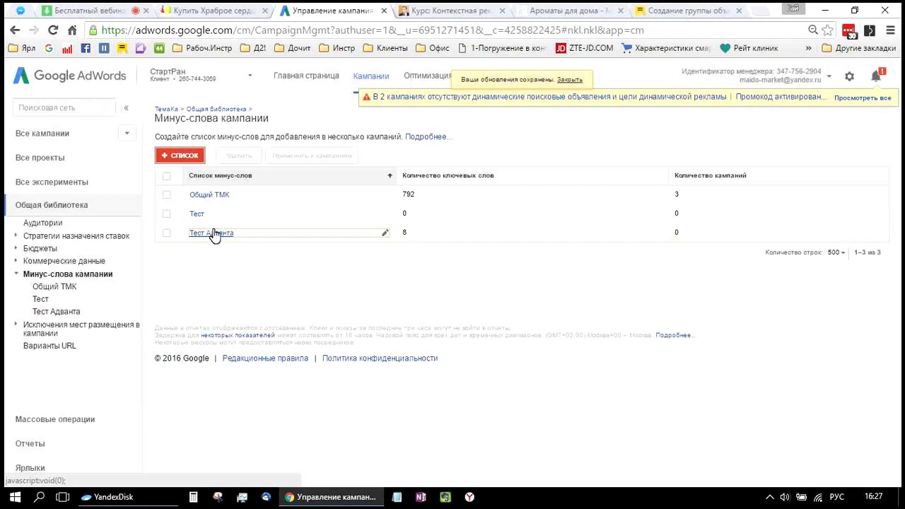
- Apply the negative keyword list Тест Адванта to the campaigns DSA Category and DSA product
{"action": "left_click", "coordinate": [167, 233]}
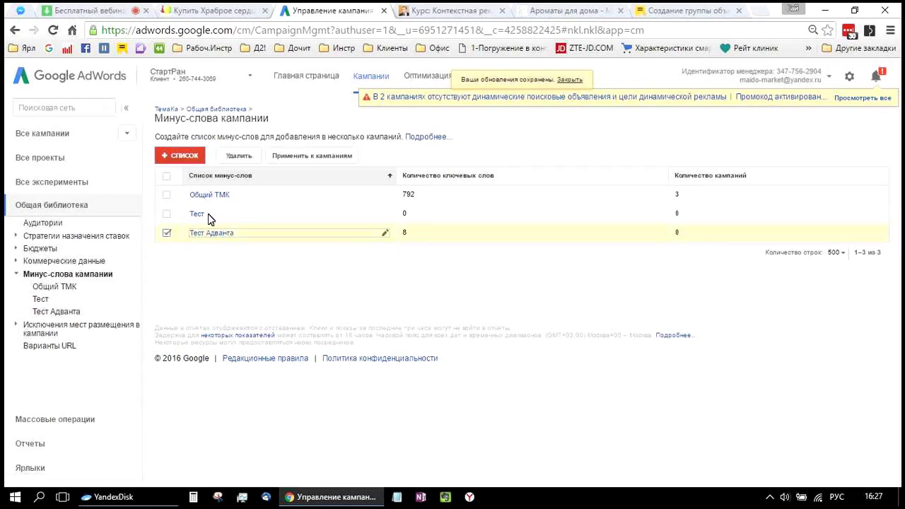
{"action": "left_click", "coordinate": [300, 156]}
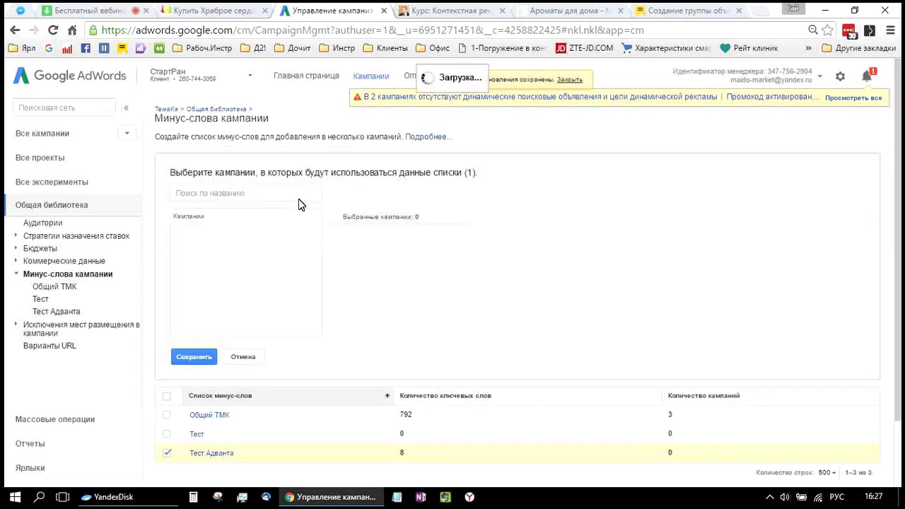
{"action": "left_click", "coordinate": [305, 231]}
{"action": "left_click", "coordinate": [305, 243]}
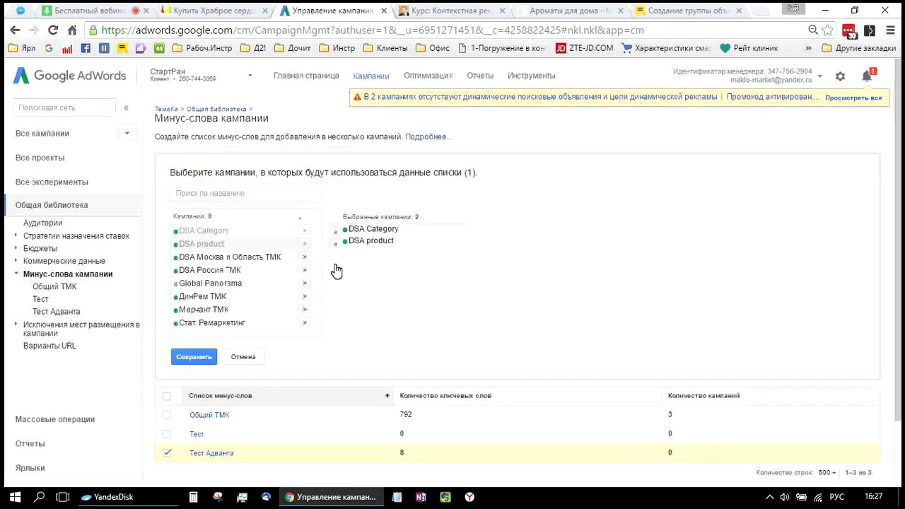
{"action": "left_click", "coordinate": [202, 357]}
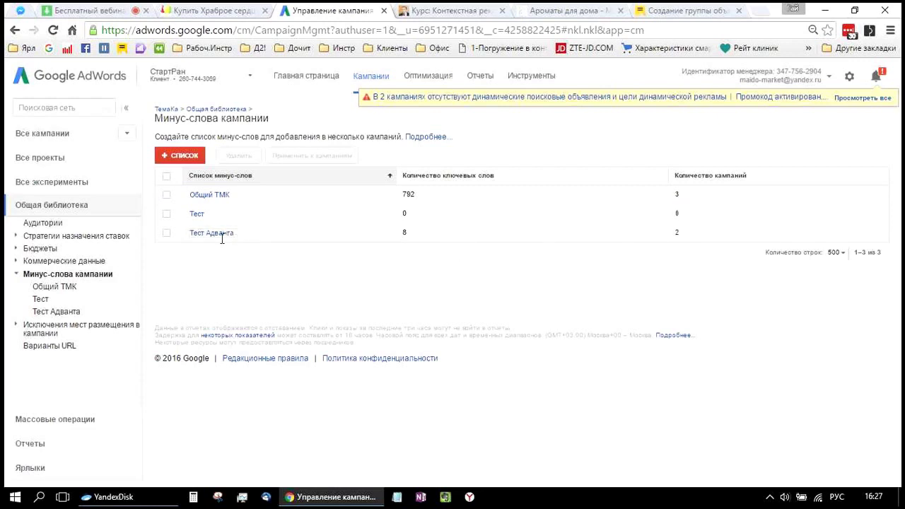
{"action": "left_click_drag", "start_coordinate": [177, 234], "coordinate": [204, 279]}
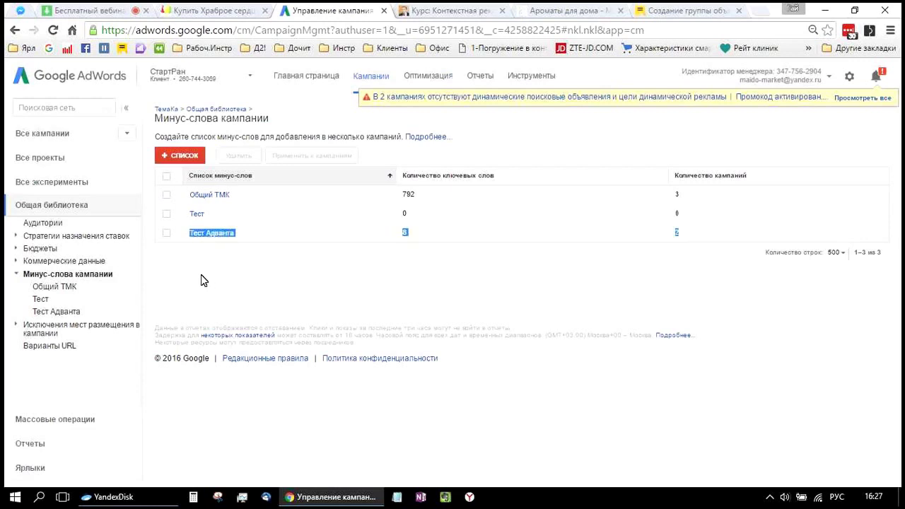
{"action": "left_click", "coordinate": [201, 275]}
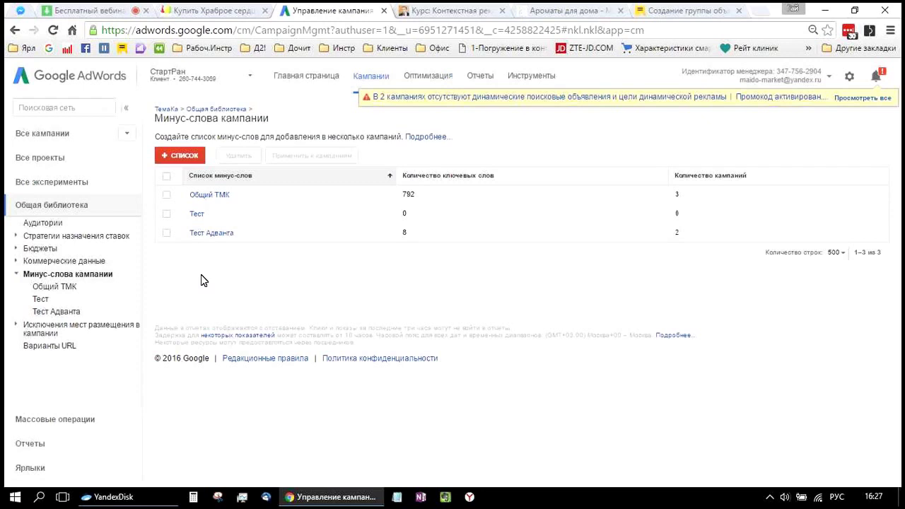
- Check the webinar chat for new participant questions
{"action": "left_click", "coordinate": [99, 11]}
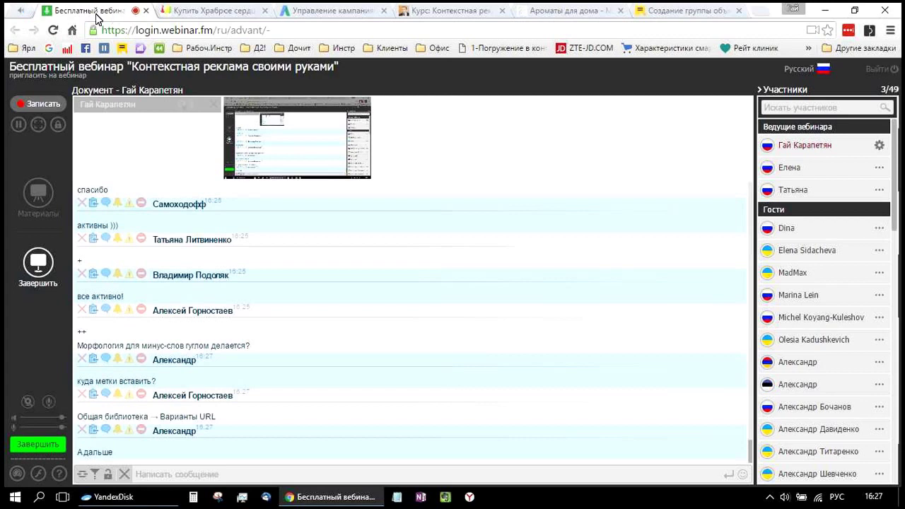
{"action": "left_click", "coordinate": [22, 10]}
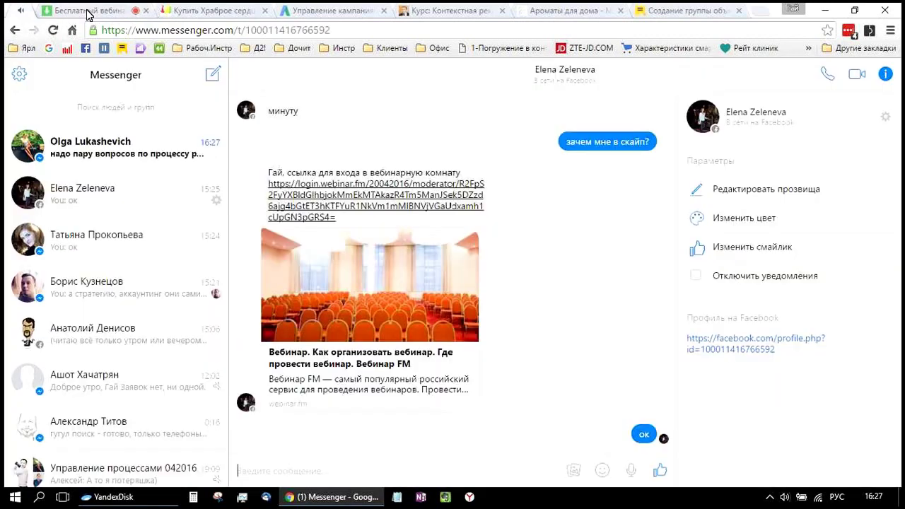
{"action": "left_click", "coordinate": [91, 11]}
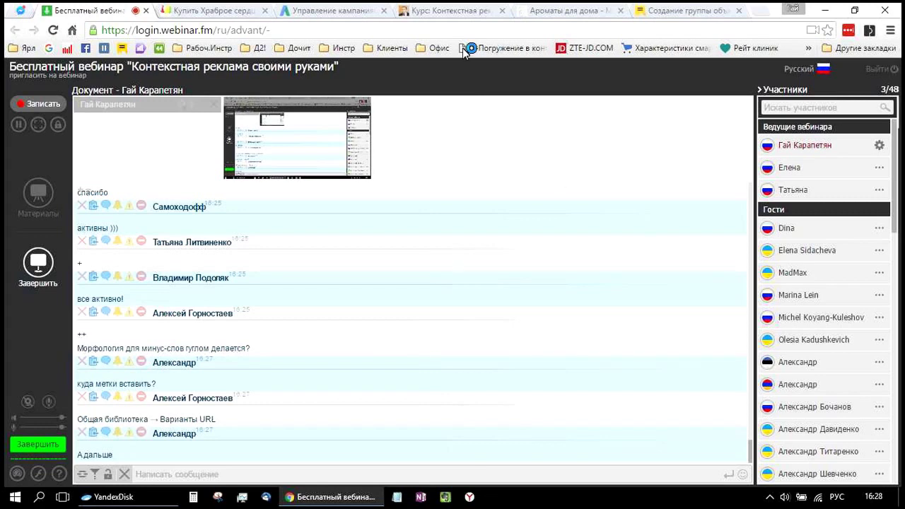
- Open the bookmarked marketing tools page py7.ru/tools in a new tab, and replace it with the negative keyword declension utility at htraffic.ru/mtool
{"action": "key", "text": "ctrl+t"}
{"action": "left_click", "coordinate": [343, 47]}
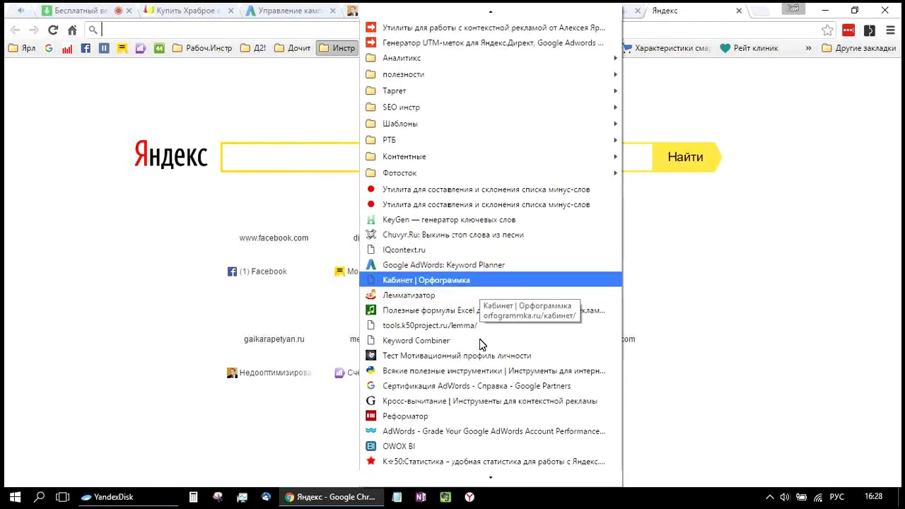
{"action": "left_click", "coordinate": [494, 371]}
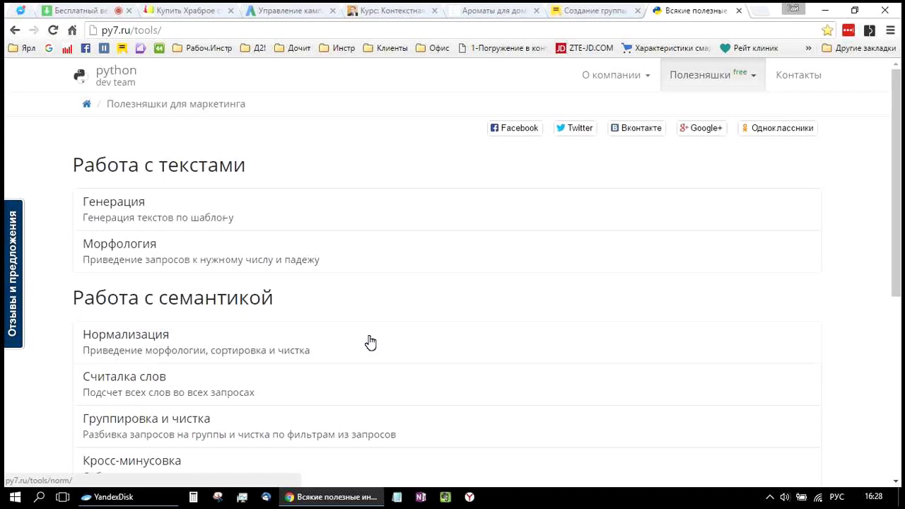
{"action": "scroll", "coordinate": [371, 342], "scroll_direction": "down", "scroll_amount": 2}
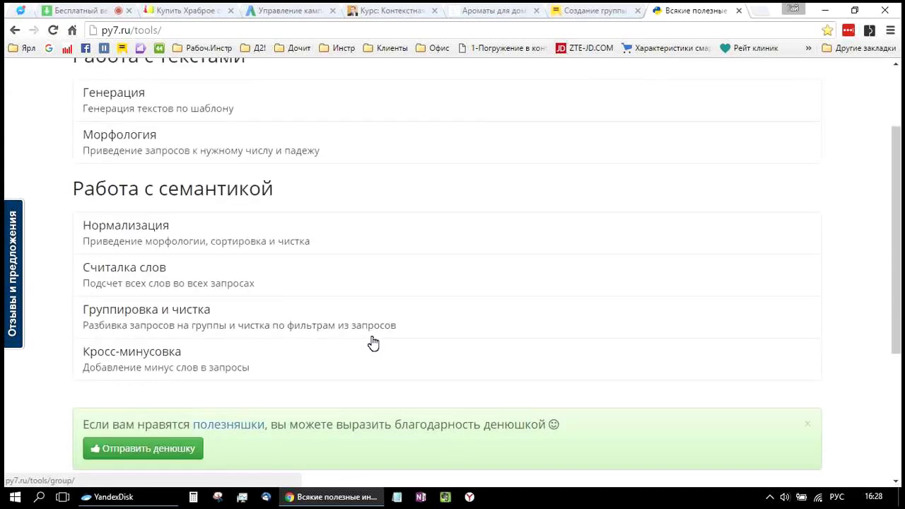
{"action": "scroll", "coordinate": [353, 125], "scroll_direction": "up", "scroll_amount": 2}
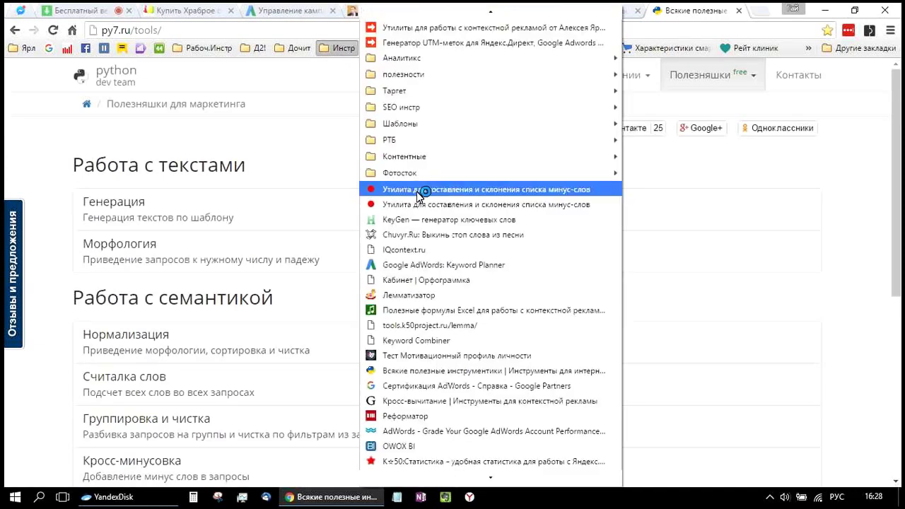
{"action": "left_click", "coordinate": [415, 186]}
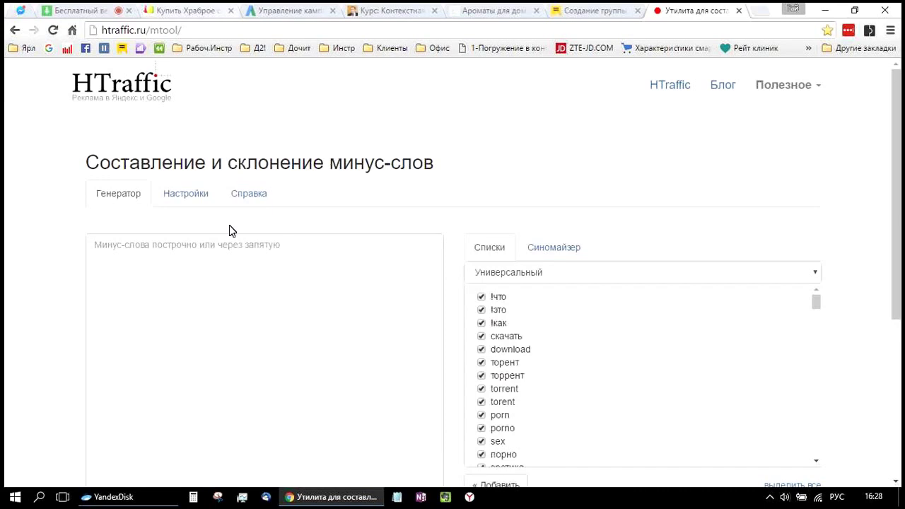
- Copy the negative keyword прогулка from the AdWords list Тест Адванта into the HTraffic word-form generator's keyword field
{"action": "key", "text": "ctrl+4"}
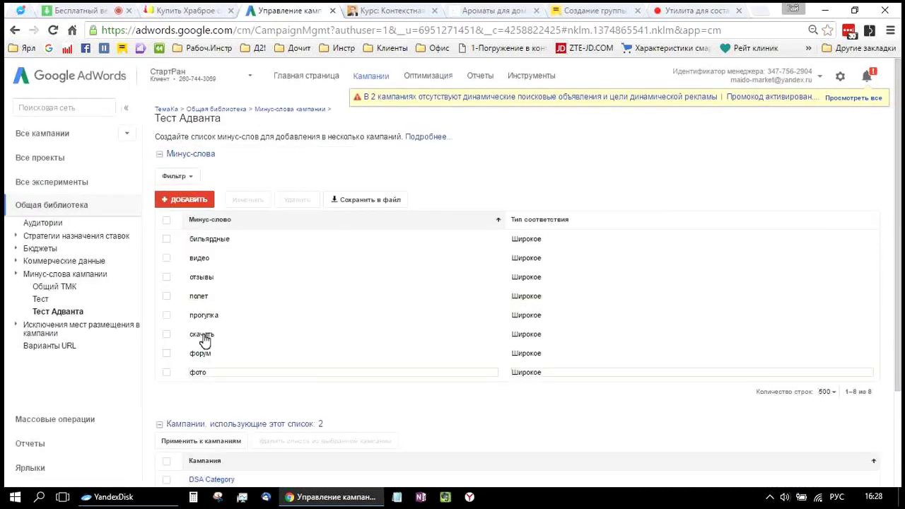
{"action": "left_click_drag", "start_coordinate": [242, 290], "coordinate": [432, 285]}
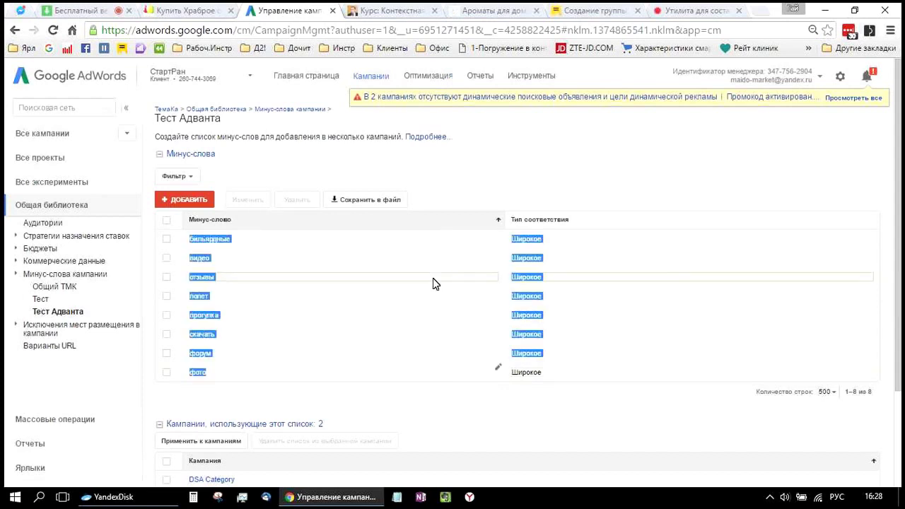
{"action": "left_click", "coordinate": [188, 318]}
{"action": "double_click", "coordinate": [190, 317]}
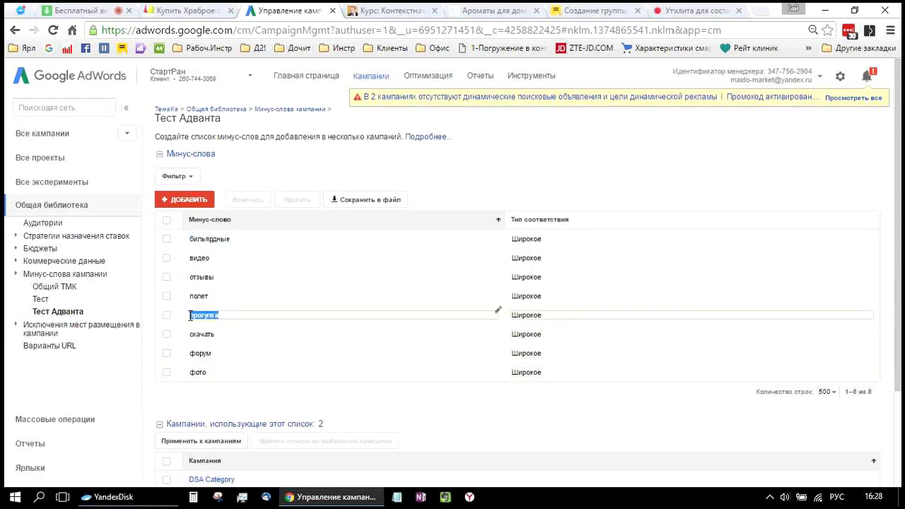
{"action": "left_click", "coordinate": [191, 316]}
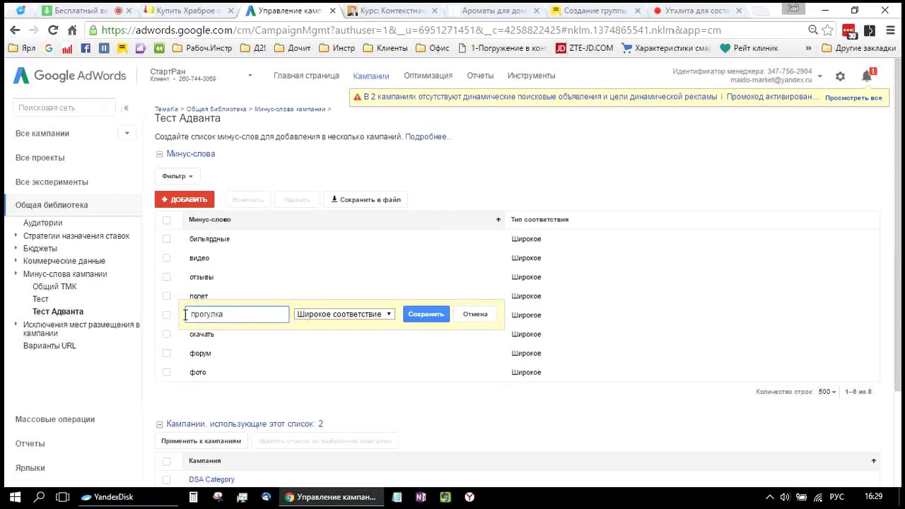
{"action": "double_click", "coordinate": [188, 319]}
{"action": "key", "text": "ctrl+c"}
{"action": "key", "text": "ctrl+9"}
{"action": "left_click", "coordinate": [374, 291]}
{"action": "key", "text": "ctrl+v"}
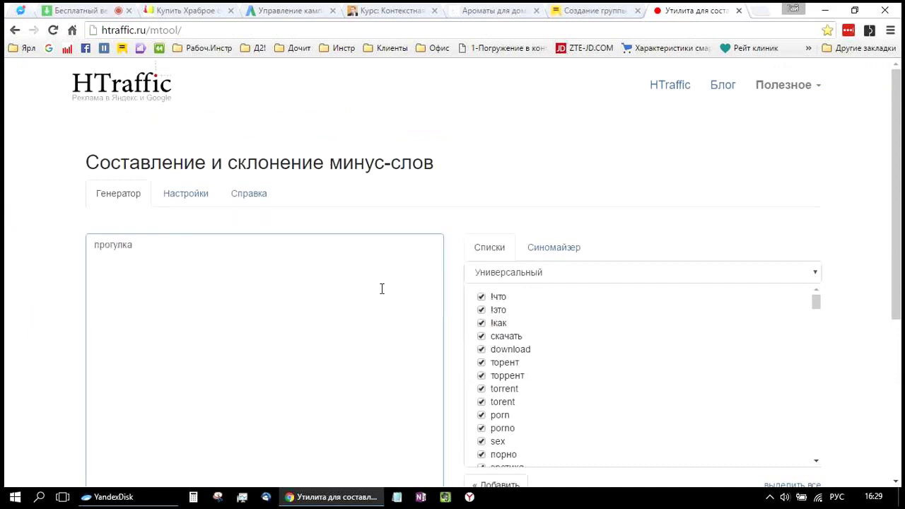
- Generate the AdWords word forms of прогулка and copy the complete resulting list
{"action": "scroll", "coordinate": [523, 269], "scroll_direction": "down", "scroll_amount": 2}
{"action": "scroll", "coordinate": [593, 278], "scroll_direction": "down", "scroll_amount": 10}
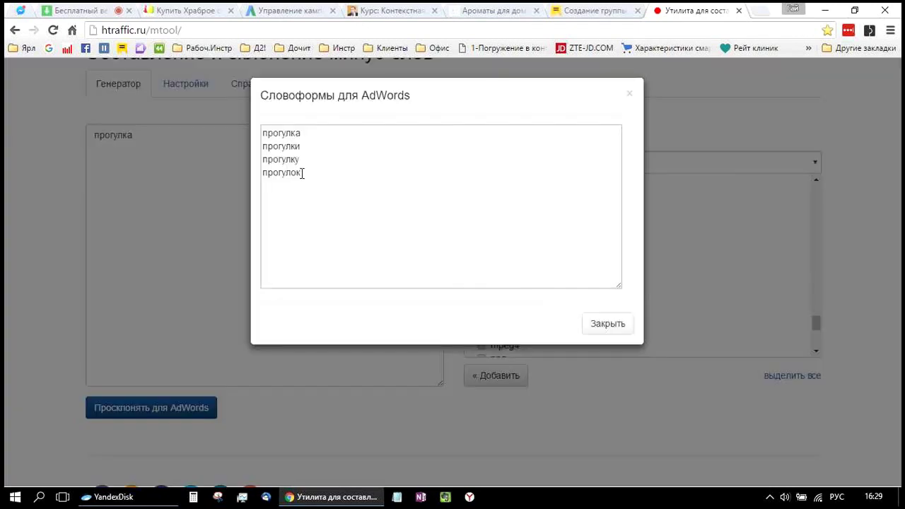
{"action": "left_click", "coordinate": [301, 174]}
{"action": "key", "text": "ctrl+a"}
{"action": "key", "text": "ctrl+c"}
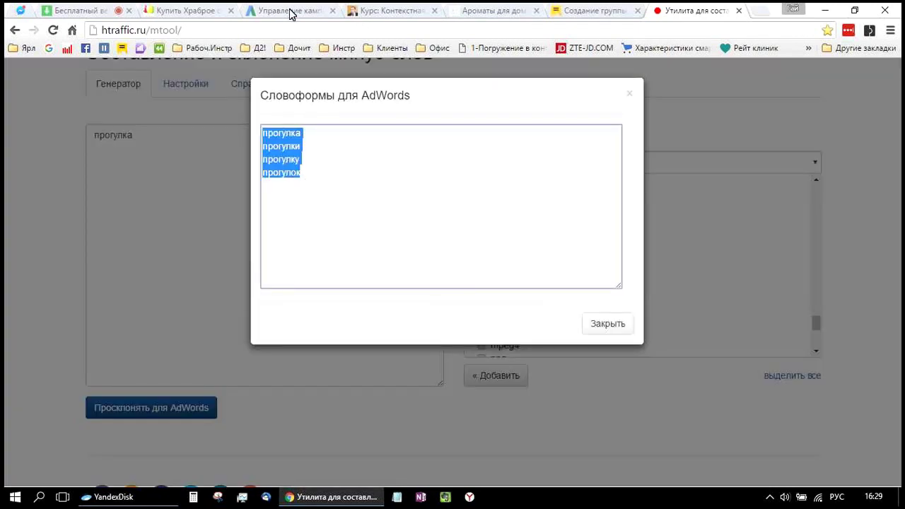
- Add the copied word forms of прогулка to the AdWords negative keyword list Тест Адванта and save them
{"action": "key", "text": "ctrl+4"}
{"action": "left_click", "coordinate": [464, 313]}
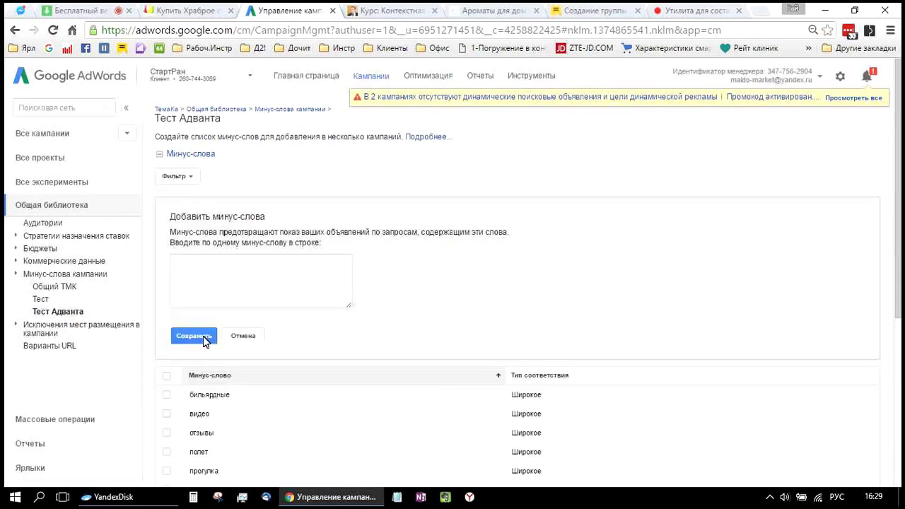
{"action": "key", "text": "ctrl+v"}
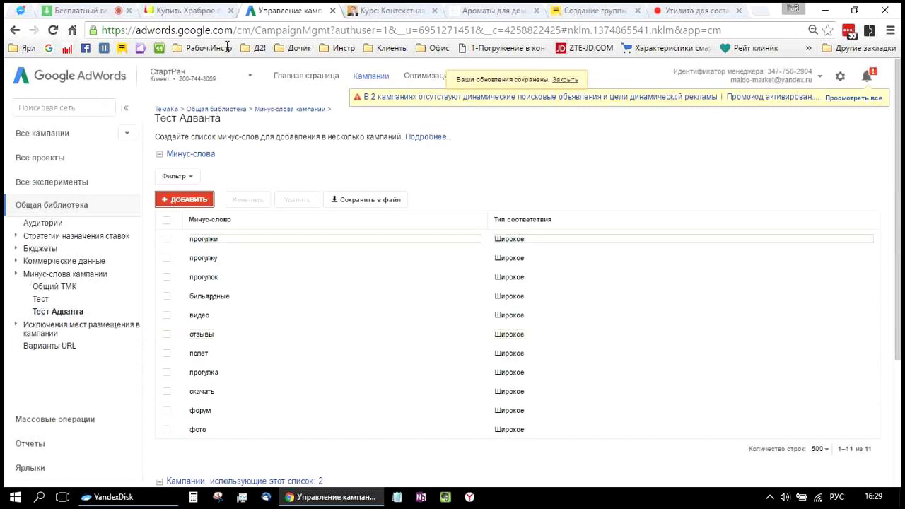
{"action": "key", "text": "ctrl+9"}
{"action": "key", "text": "ctrl+2"}
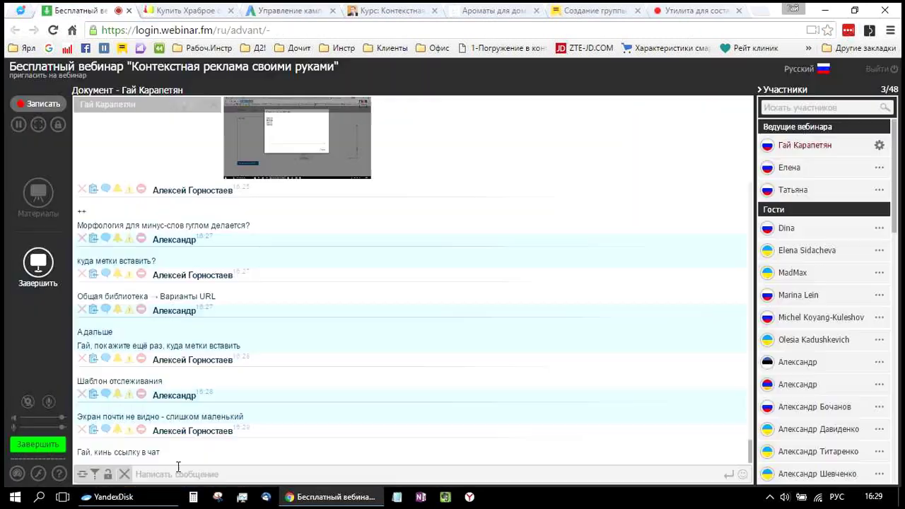
{"action": "type", "text": "http://modfu.ru/sravn"}
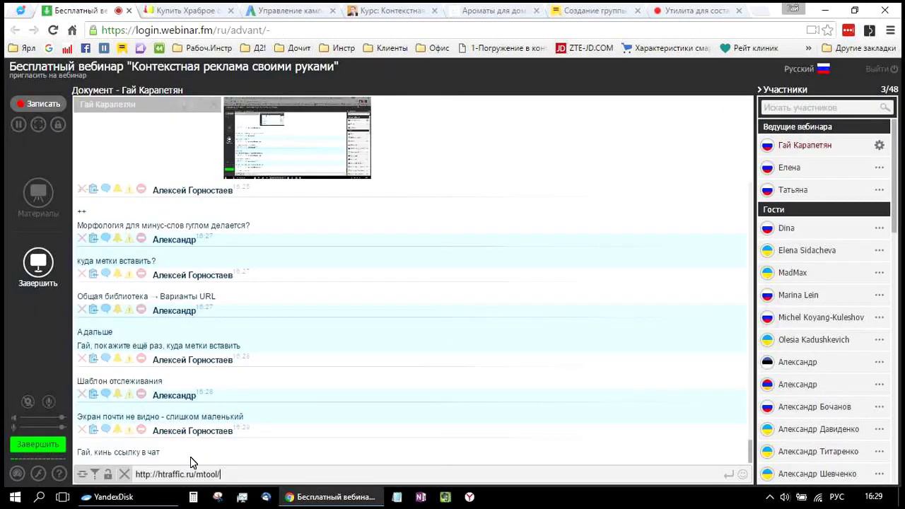
{"action": "key", "text": "Return"}
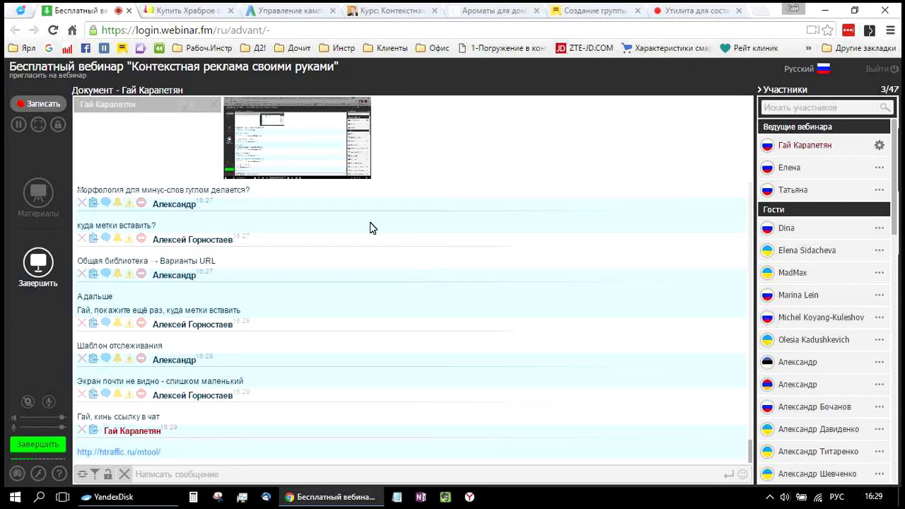
- Open the account-level tracking template in the AdWords shared library's URL options, select its UTM string and save the template
{"action": "key", "text": "ctrl+4"}
{"action": "left_click", "coordinate": [44, 349]}
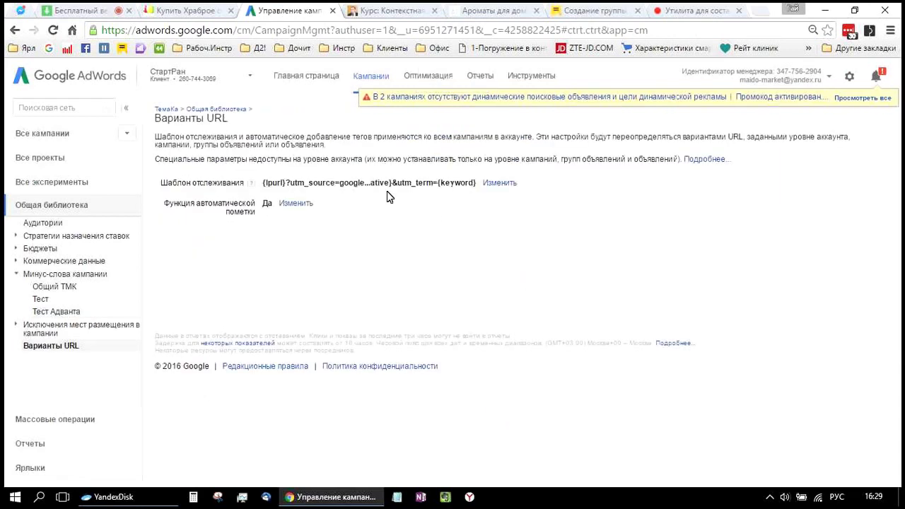
{"action": "left_click", "coordinate": [485, 183]}
{"action": "left_click_drag", "start_coordinate": [283, 206], "coordinate": [433, 227]}
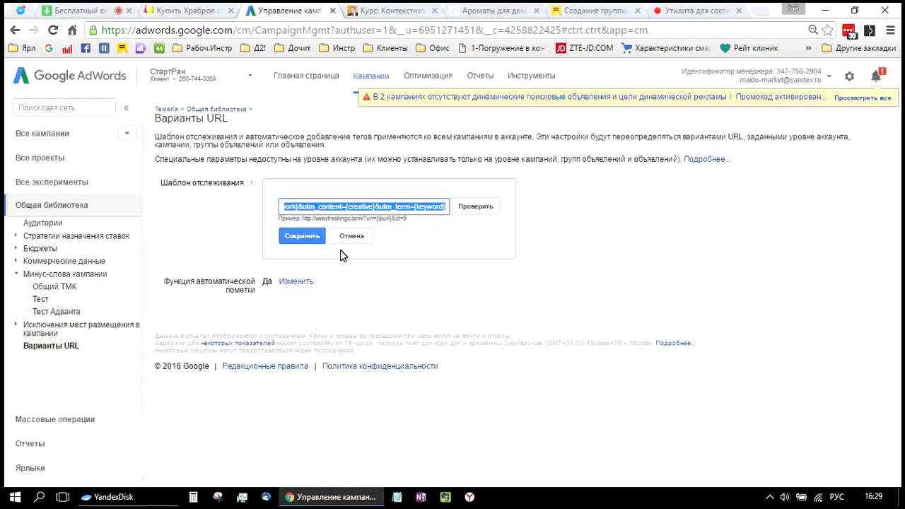
{"action": "left_click", "coordinate": [310, 236]}
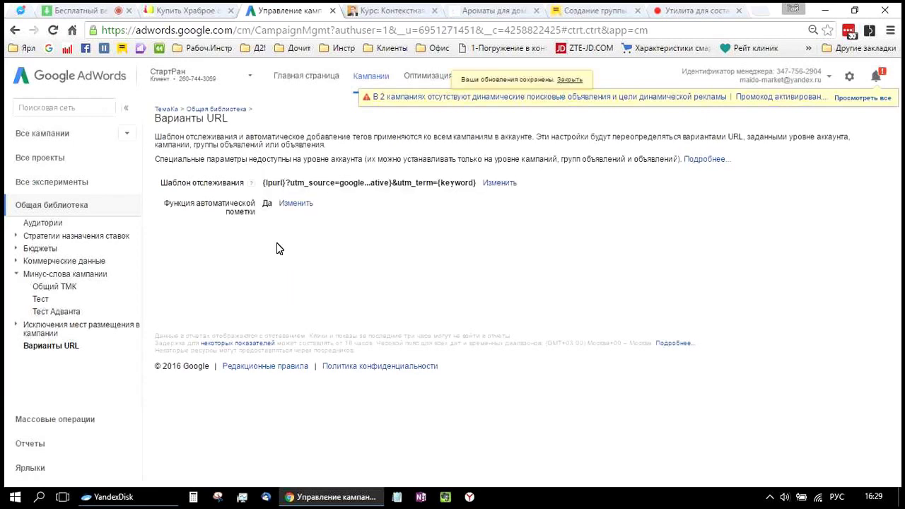
- View the shared campaign negative keyword lists and return to the webinar chat to read the participants' replies
{"action": "left_click", "coordinate": [81, 277]}
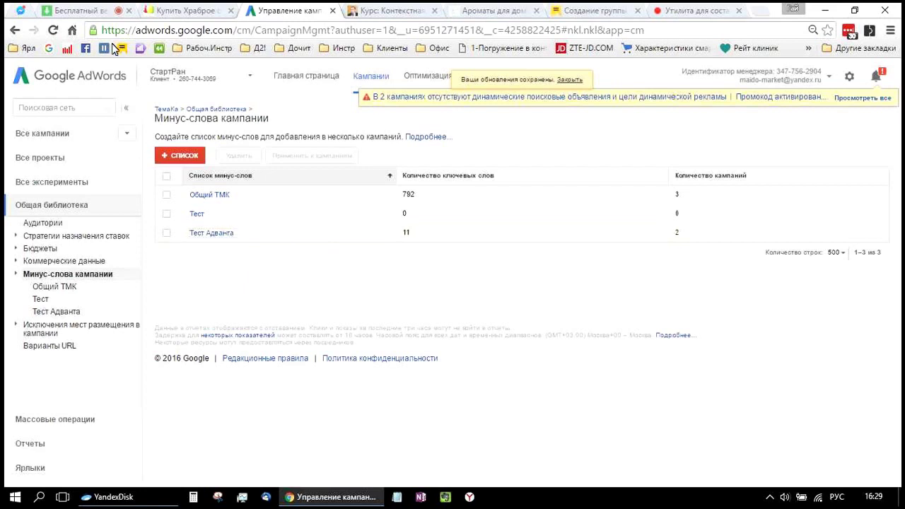
{"action": "left_click", "coordinate": [74, 12]}
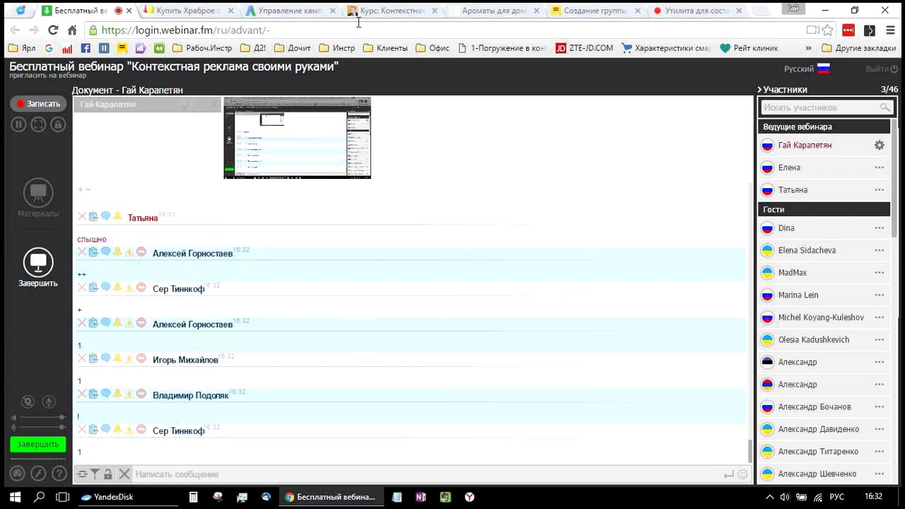
- Open the AdWords search queries report for all campaigns and examine which queries triggered the dynamic search ads
{"action": "left_click", "coordinate": [309, 12]}
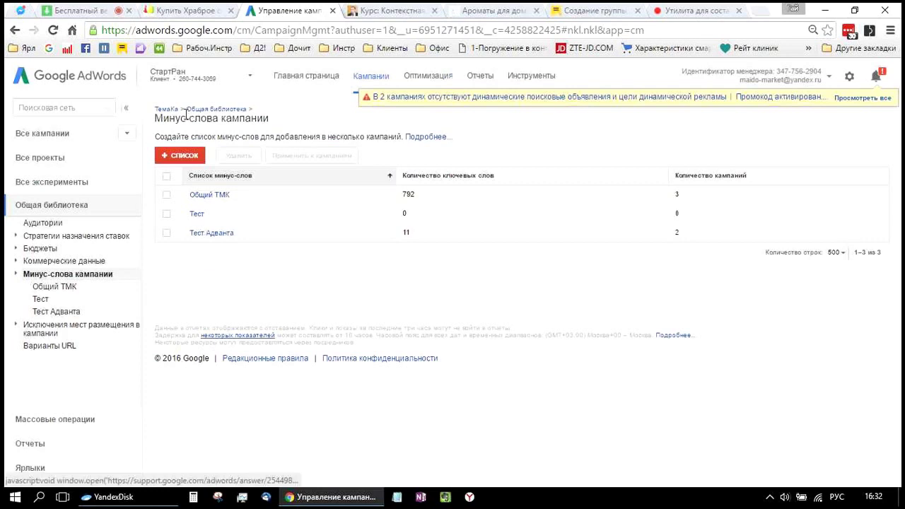
{"action": "left_click", "coordinate": [375, 77]}
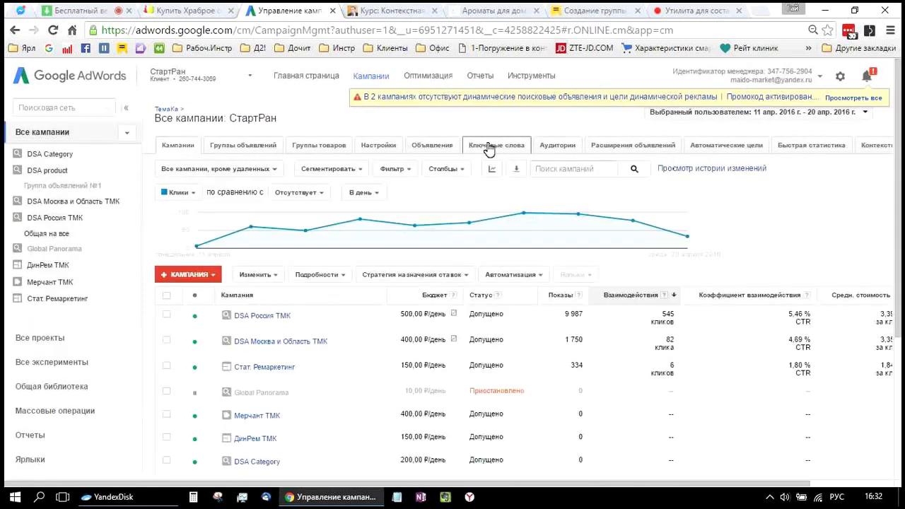
{"action": "left_click", "coordinate": [490, 146]}
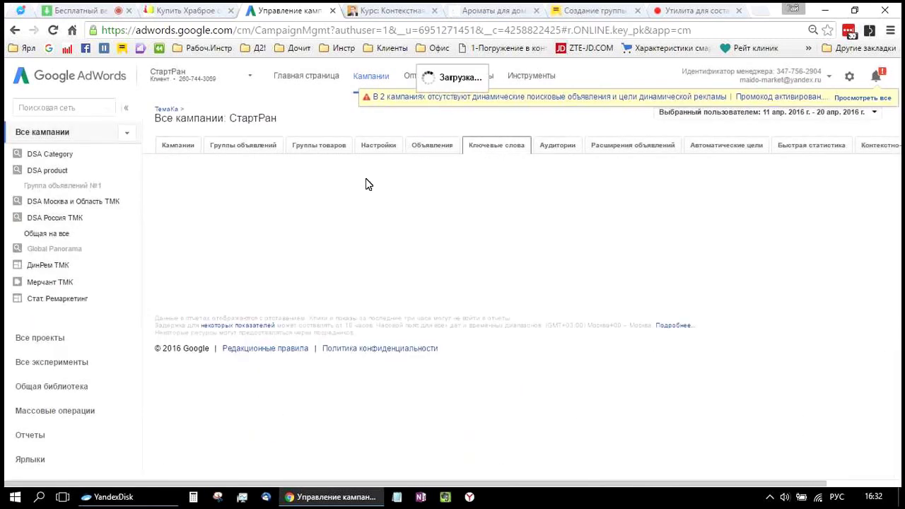
{"action": "left_click", "coordinate": [307, 170]}
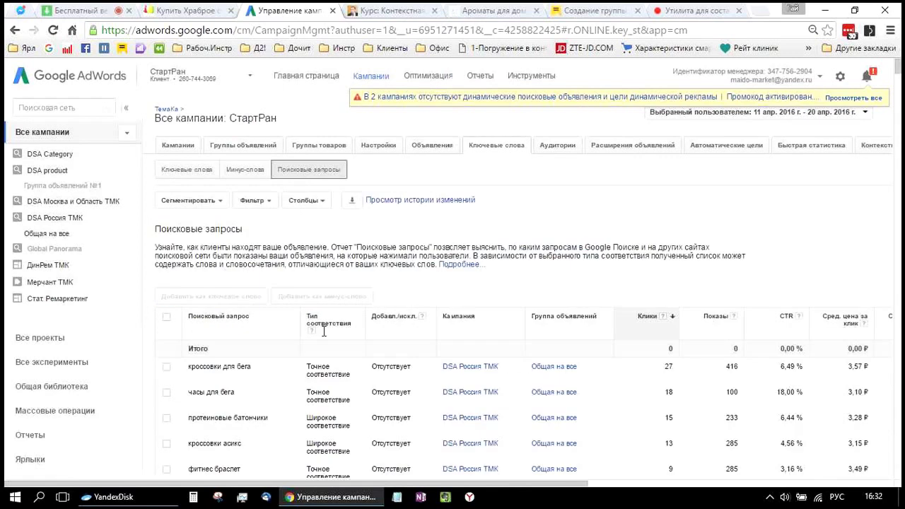
{"action": "scroll", "coordinate": [255, 329], "scroll_direction": "down", "scroll_amount": 3}
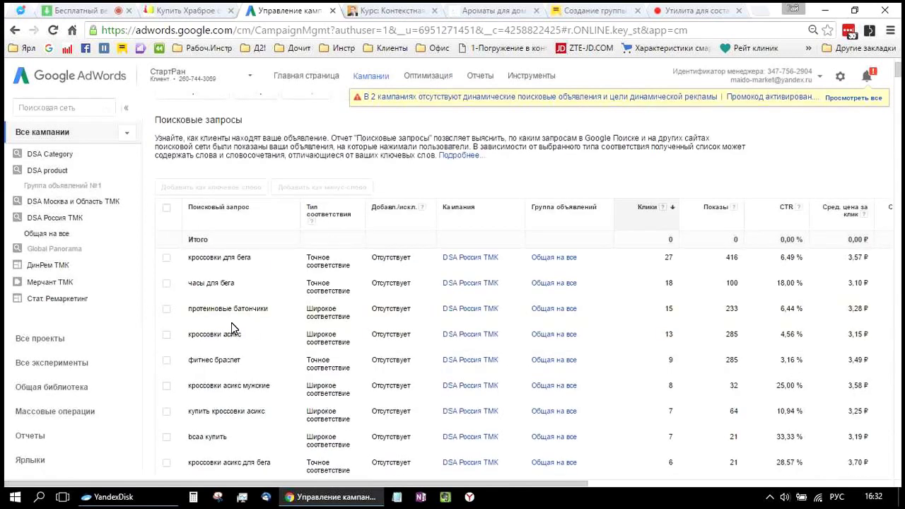
{"action": "scroll", "coordinate": [227, 342], "scroll_direction": "down", "scroll_amount": 3}
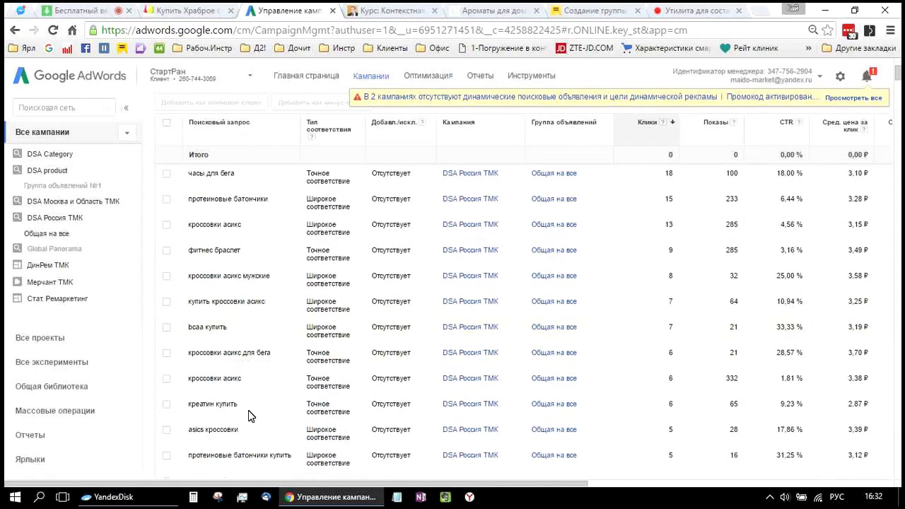
{"action": "scroll", "coordinate": [248, 410], "scroll_direction": "down", "scroll_amount": 1}
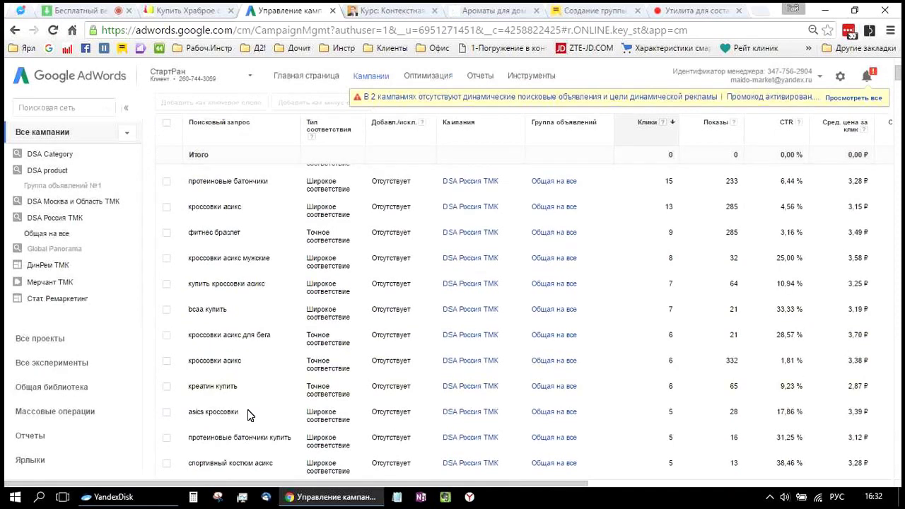
{"action": "scroll", "coordinate": [248, 409], "scroll_direction": "down", "scroll_amount": 2}
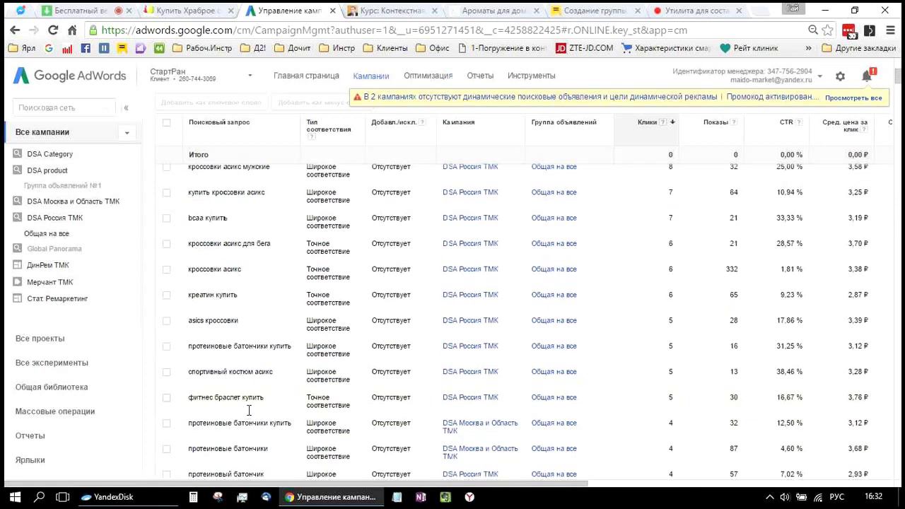
{"action": "scroll", "coordinate": [247, 410], "scroll_direction": "up", "scroll_amount": 3}
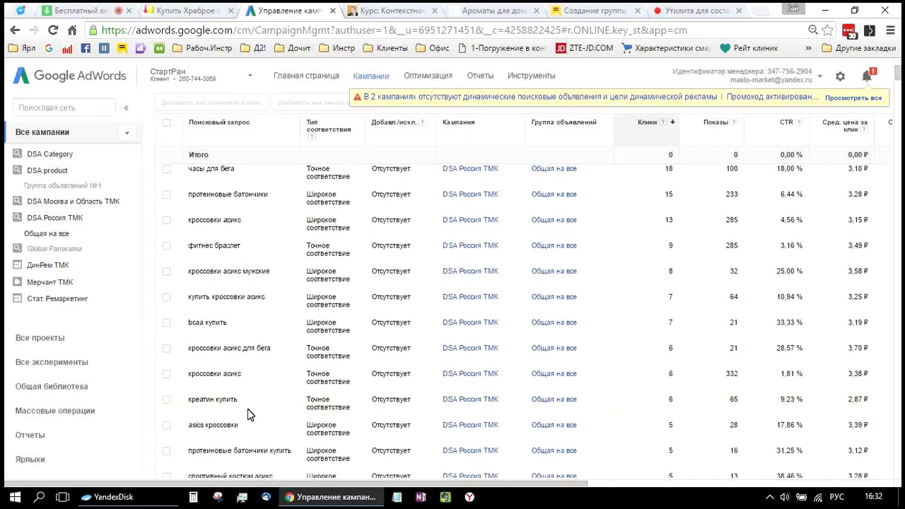
{"action": "scroll", "coordinate": [247, 410], "scroll_direction": "down", "scroll_amount": 3}
{"action": "scroll", "coordinate": [248, 409], "scroll_direction": "down", "scroll_amount": 2}
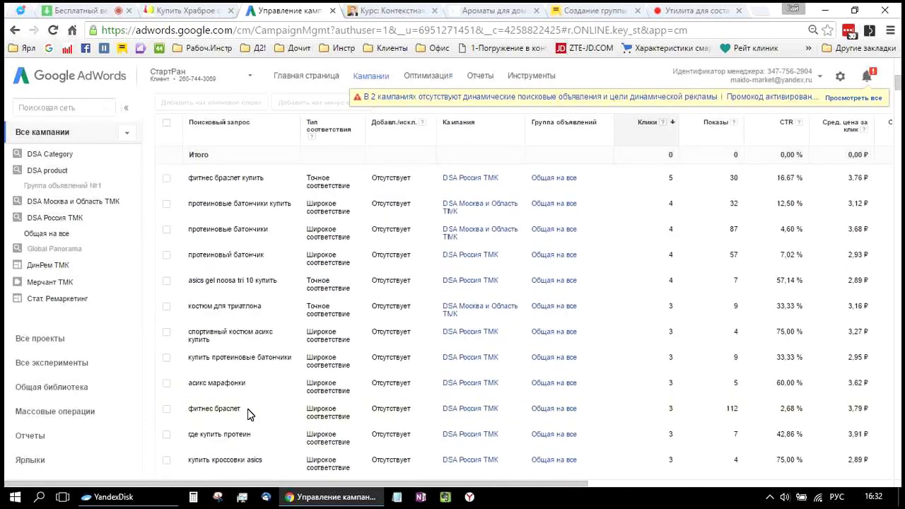
{"action": "scroll", "coordinate": [247, 408], "scroll_direction": "down", "scroll_amount": 2}
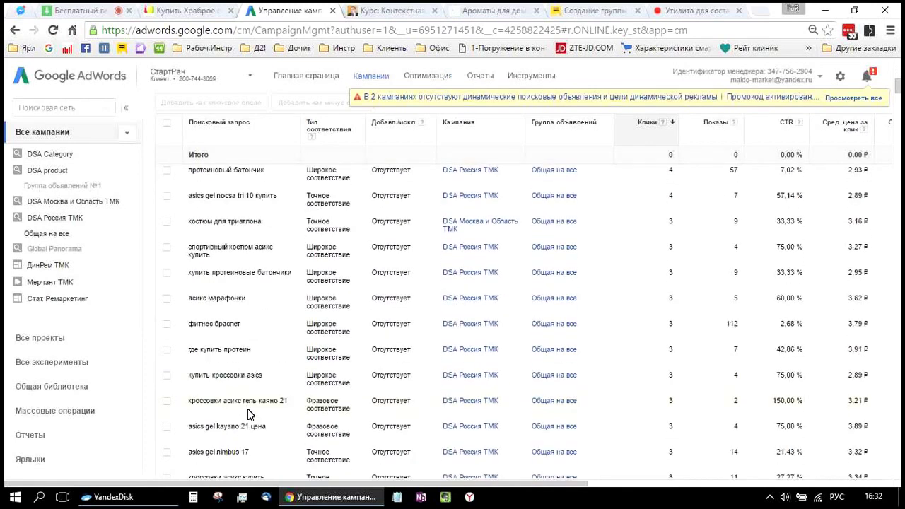
{"action": "scroll", "coordinate": [247, 408], "scroll_direction": "down", "scroll_amount": 3}
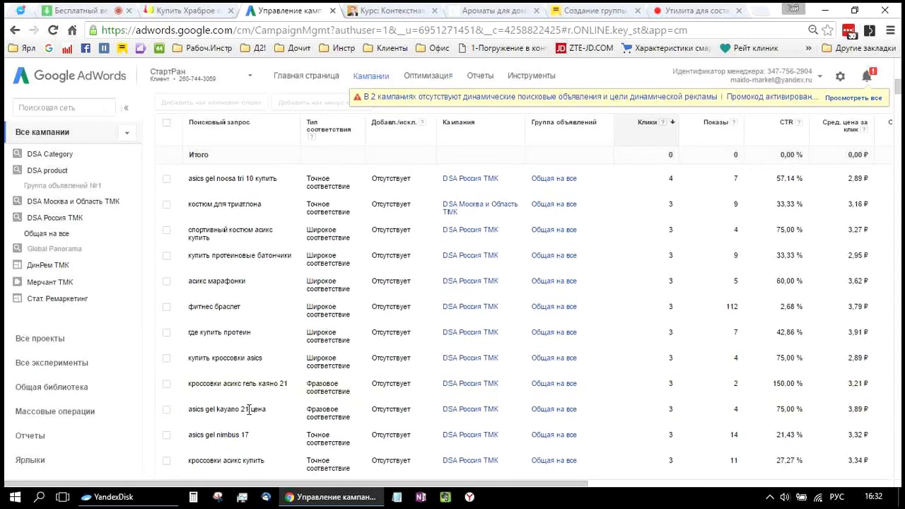
{"action": "scroll", "coordinate": [248, 410], "scroll_direction": "down", "scroll_amount": 3}
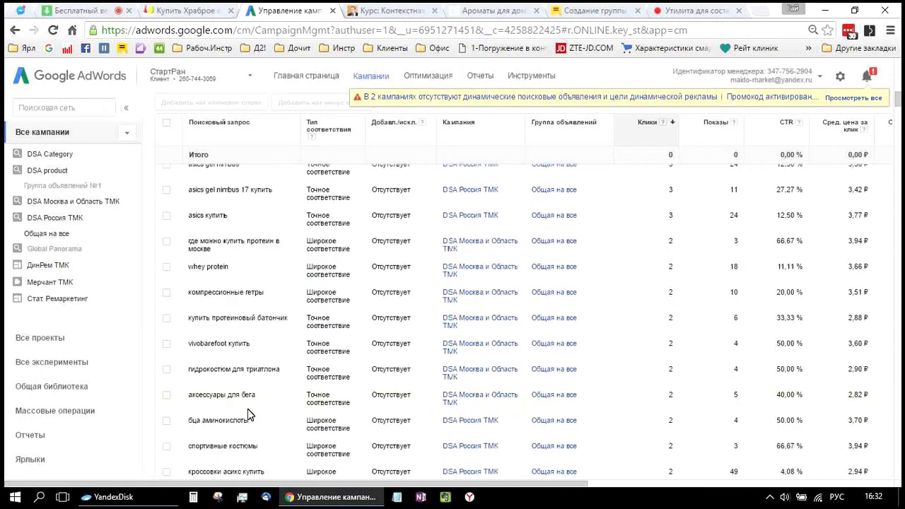
- Select the search query "протеин бар" in the report and start adding it as a negative keyword
{"action": "scroll", "coordinate": [248, 410], "scroll_direction": "down", "scroll_amount": 3}
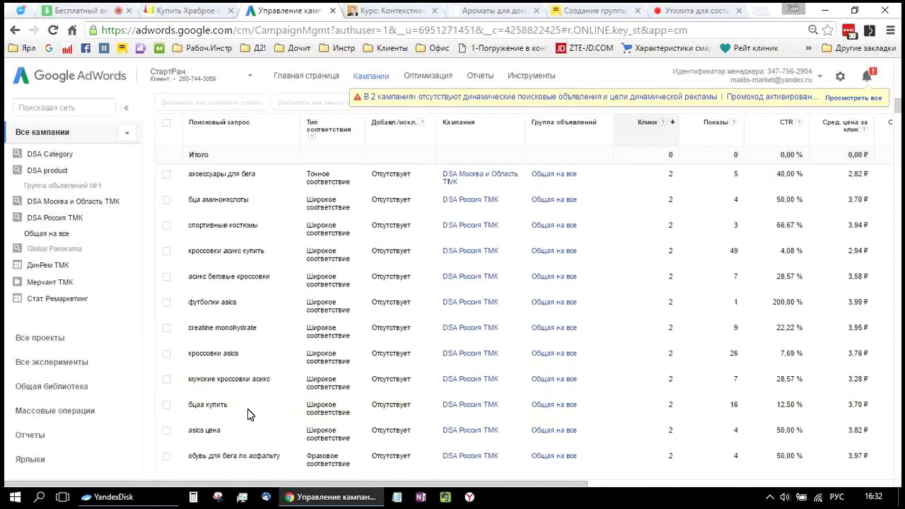
{"action": "scroll", "coordinate": [201, 351], "scroll_direction": "down", "scroll_amount": 3}
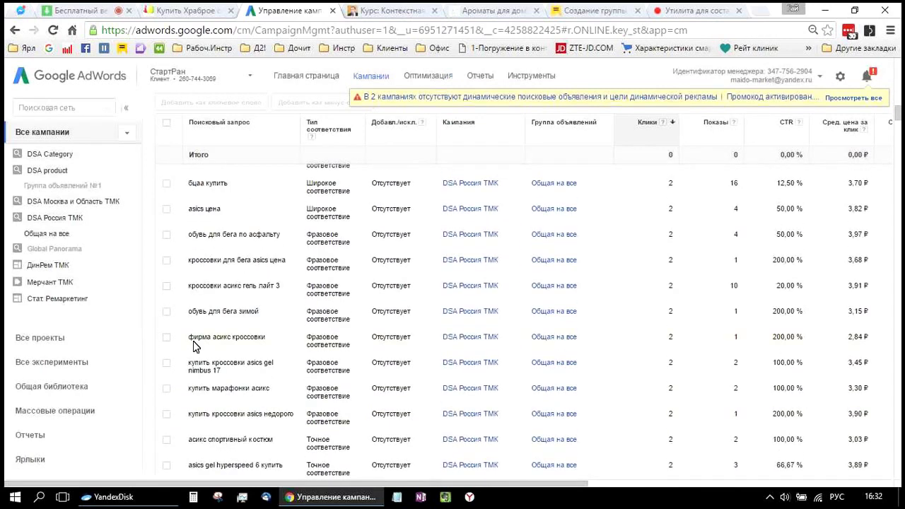
{"action": "scroll", "coordinate": [193, 341], "scroll_direction": "down", "scroll_amount": 2}
{"action": "scroll", "coordinate": [205, 344], "scroll_direction": "down", "scroll_amount": 2}
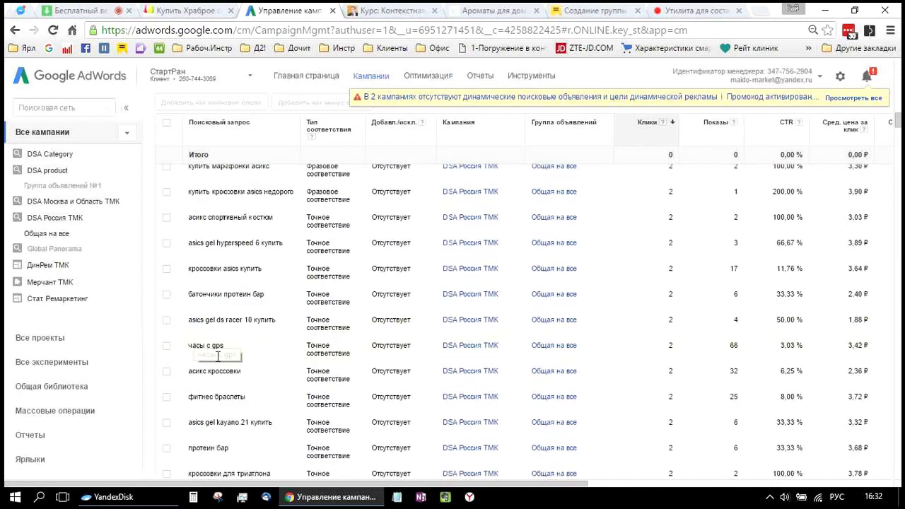
{"action": "scroll", "coordinate": [269, 381], "scroll_direction": "down", "scroll_amount": 2}
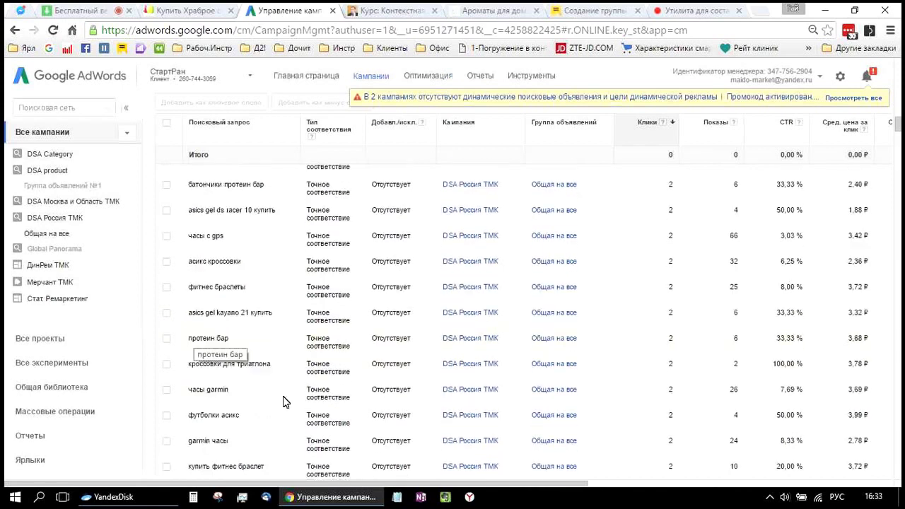
{"action": "left_click", "coordinate": [166, 339]}
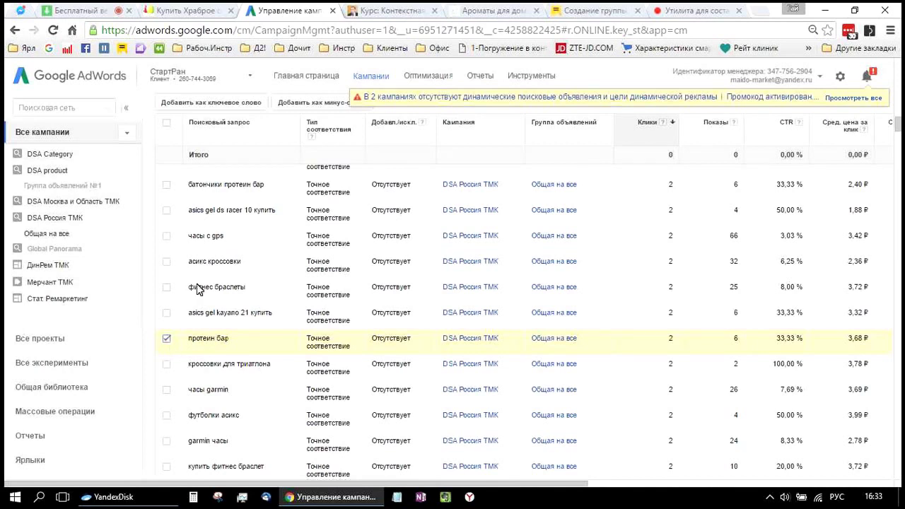
{"action": "left_click", "coordinate": [297, 103]}
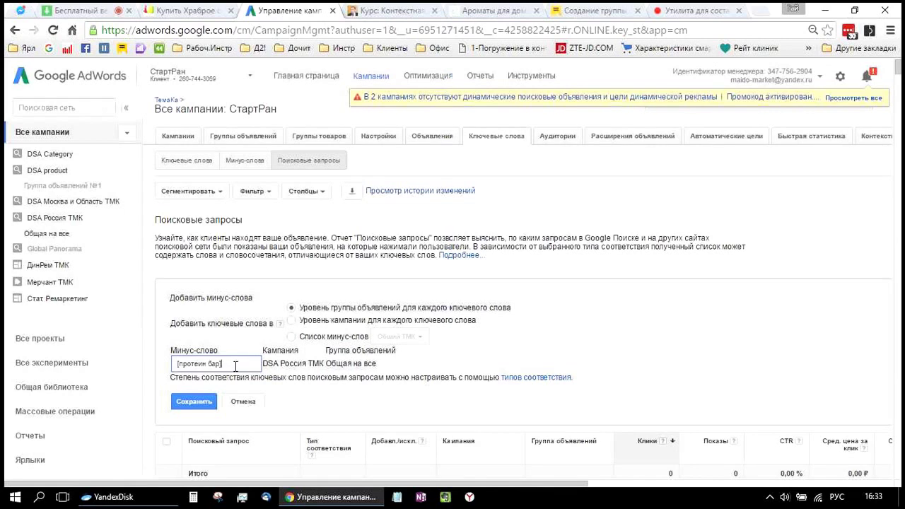
- Shorten the negative keyword to "бар" and save it to the shared negative keyword list Тест Адванта
{"action": "key", "text": "BackSpace"}
{"action": "key", "text": "ctrl+Left"}
{"action": "key", "text": "ctrl+Left"}
{"action": "key", "text": "ctrl+shift+Right"}
{"action": "key", "text": "BackSpace"}
{"action": "left_click", "coordinate": [292, 337]}
{"action": "left_click", "coordinate": [413, 339]}
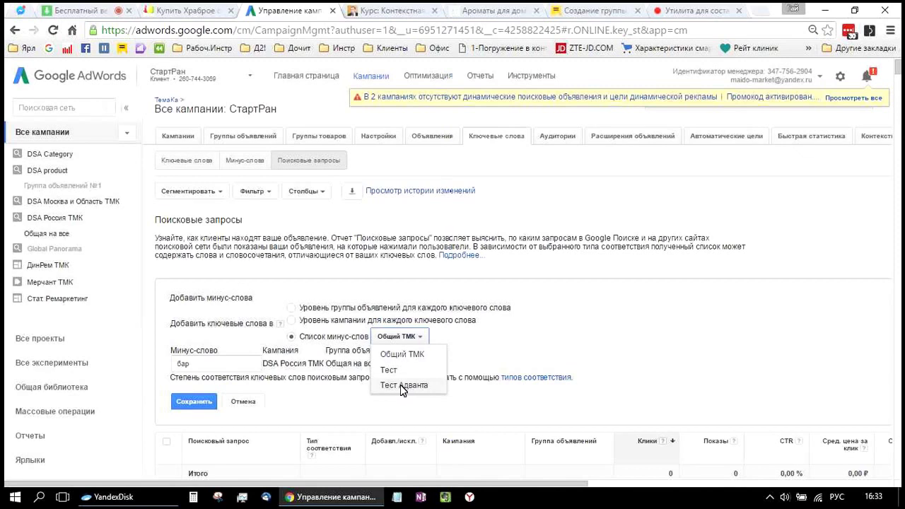
{"action": "left_click", "coordinate": [404, 385]}
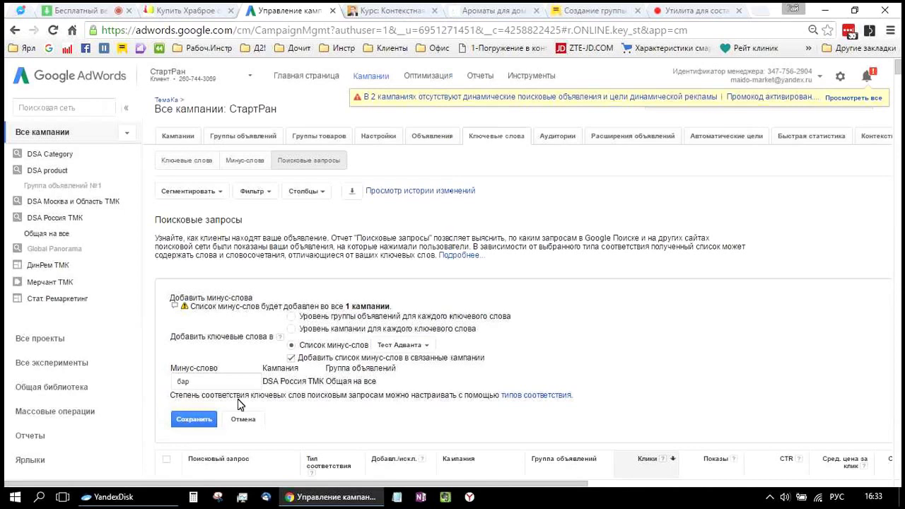
{"action": "left_click", "coordinate": [202, 422]}
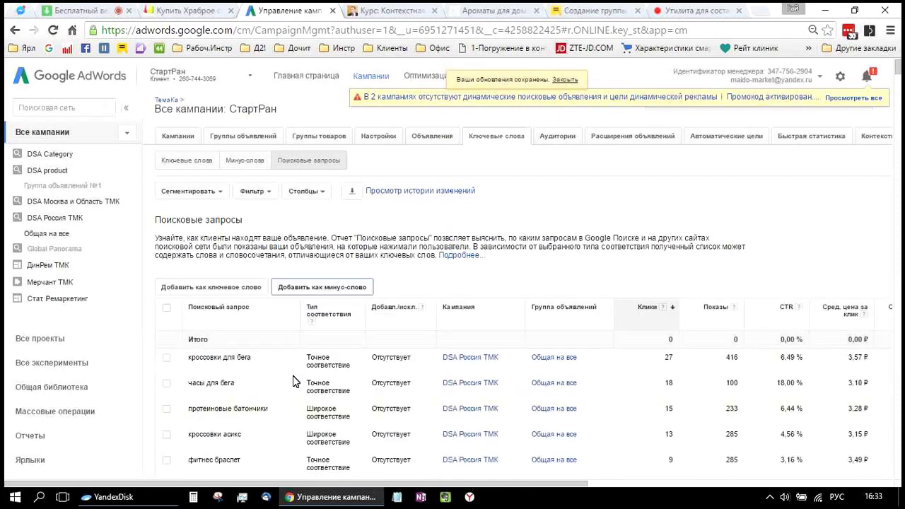
- Open the Тест Адванта list in the shared library and check the negative keyword "бар" and its match type
{"action": "scroll", "coordinate": [292, 375], "scroll_direction": "down", "scroll_amount": 1}
{"action": "scroll", "coordinate": [293, 375], "scroll_direction": "down", "scroll_amount": 2}
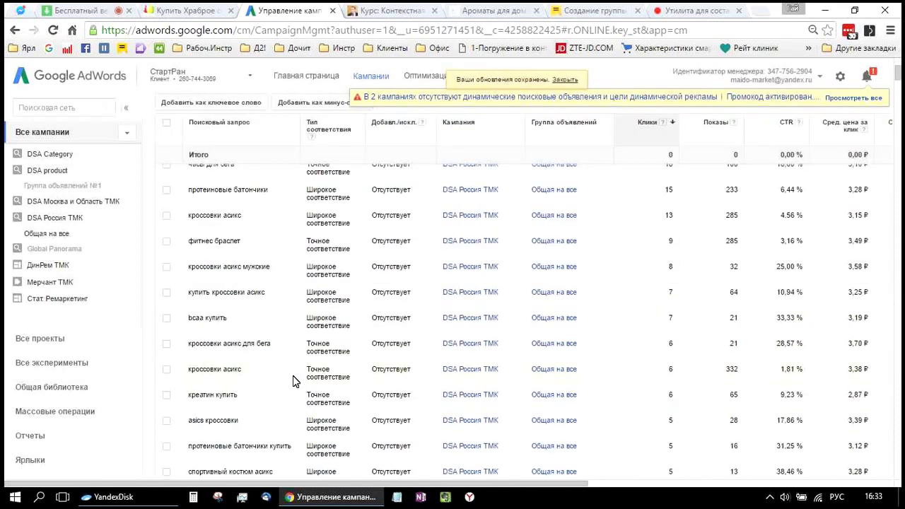
{"action": "scroll", "coordinate": [293, 376], "scroll_direction": "down", "scroll_amount": 2}
{"action": "scroll", "coordinate": [276, 366], "scroll_direction": "up", "scroll_amount": 2}
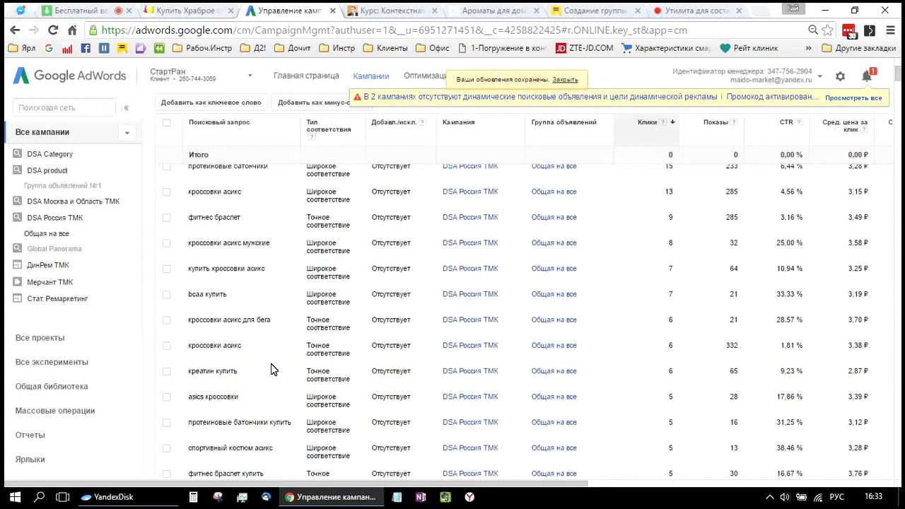
{"action": "scroll", "coordinate": [212, 352], "scroll_direction": "up", "scroll_amount": 4}
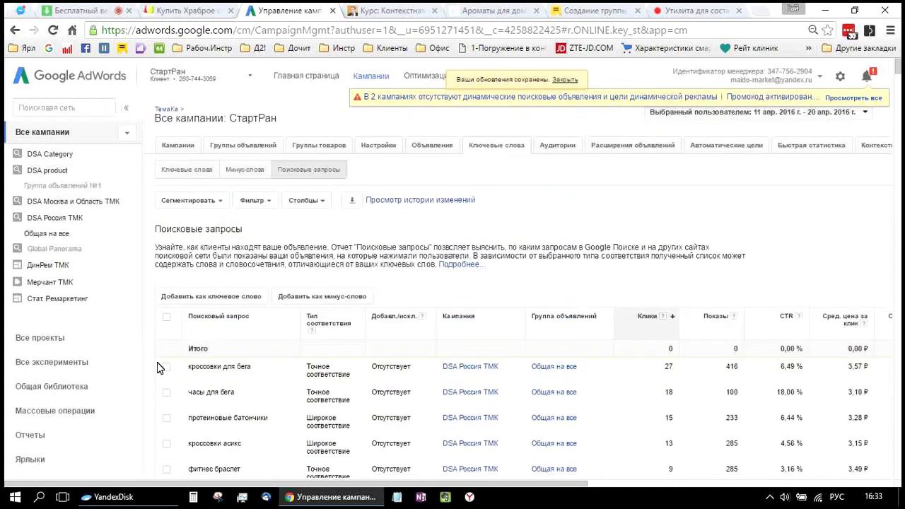
{"action": "left_click", "coordinate": [56, 386]}
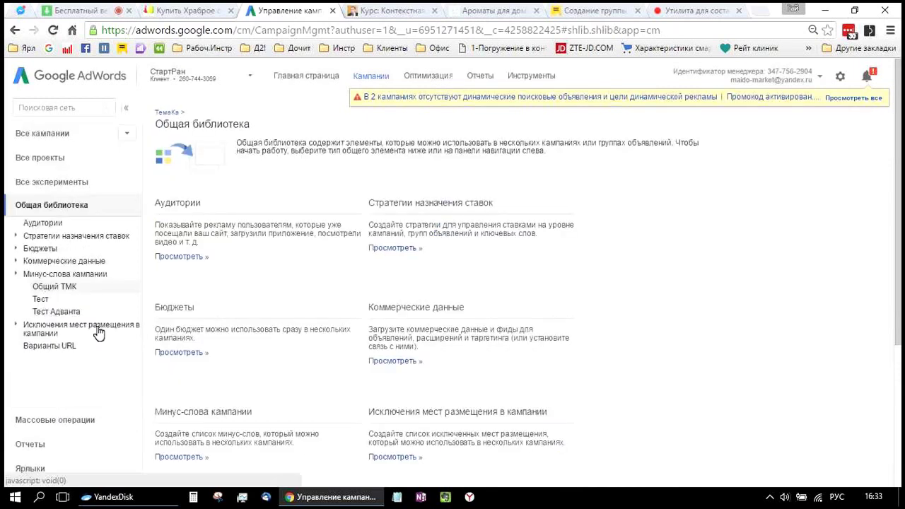
{"action": "double_click", "coordinate": [195, 353]}
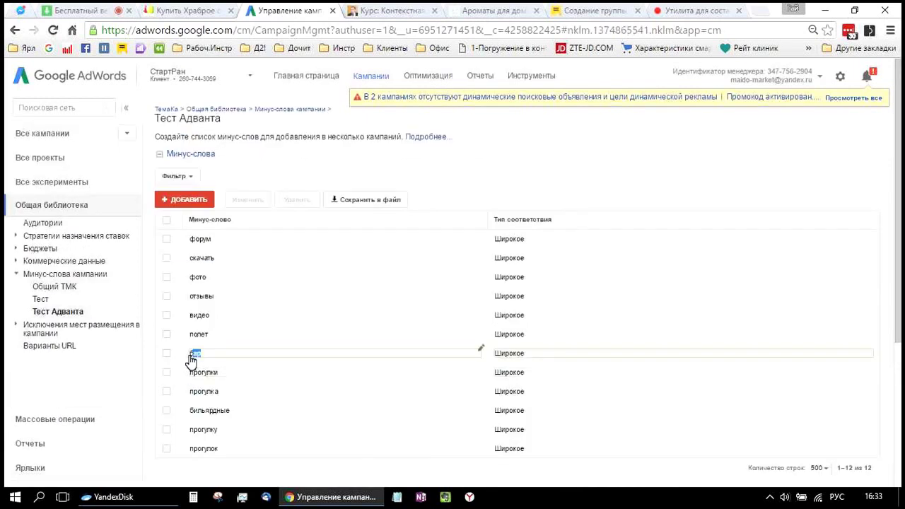
{"action": "left_click", "coordinate": [479, 349]}
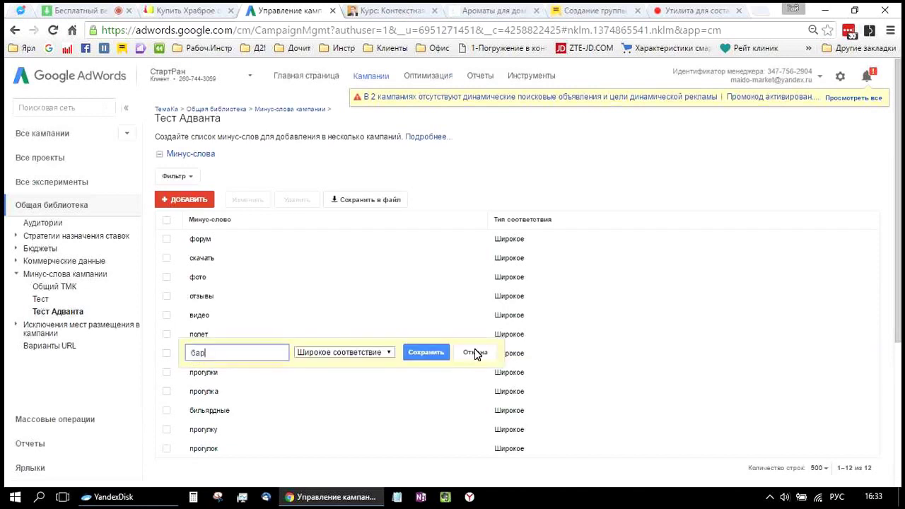
{"action": "left_click", "coordinate": [405, 352]}
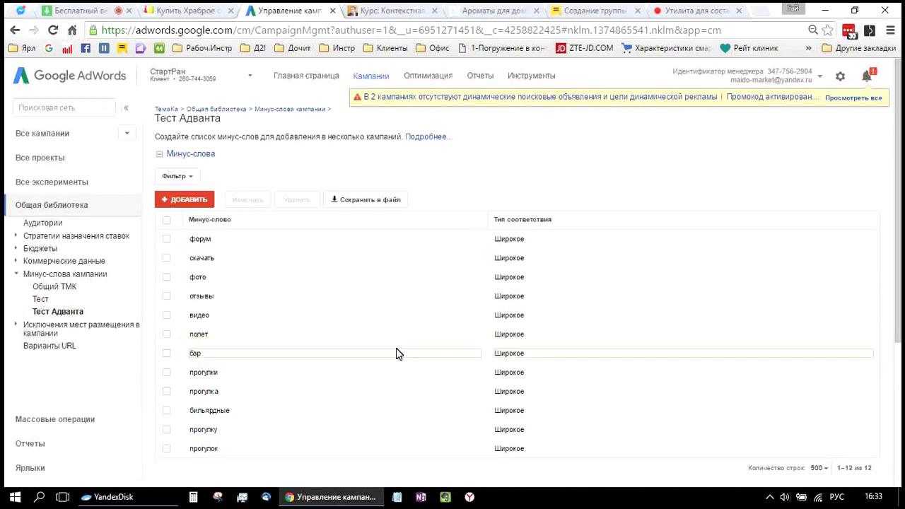
- Check the webinar chat for new messages and open the bookmarked Merchant Center page in a new browser tab
{"action": "left_click", "coordinate": [97, 14]}
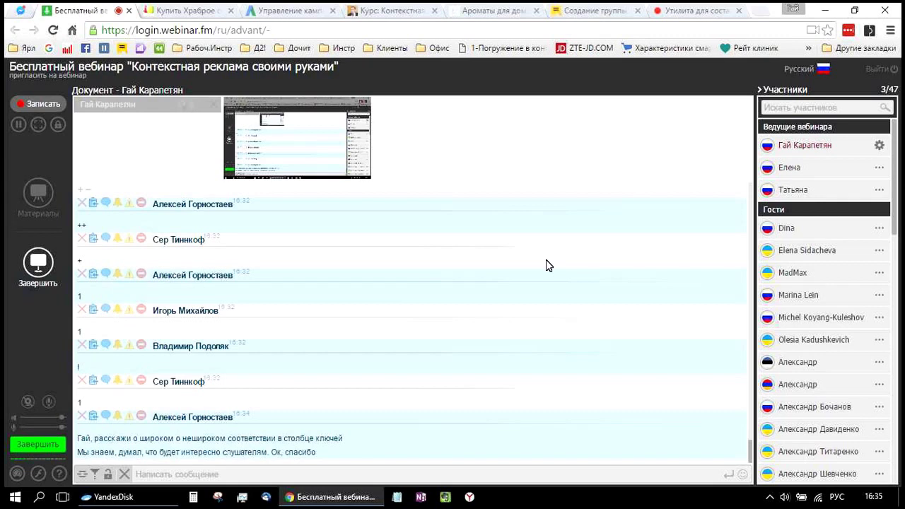
{"action": "left_click", "coordinate": [753, 13]}
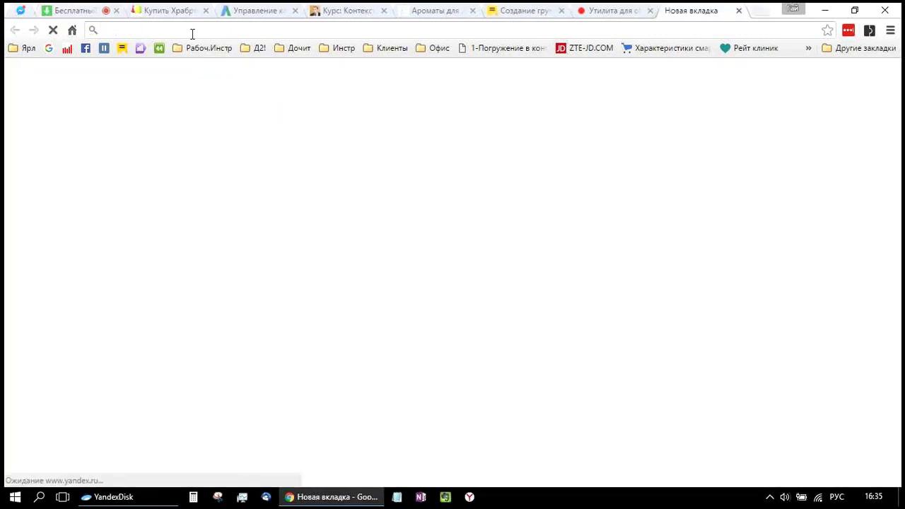
{"action": "left_click", "coordinate": [204, 44]}
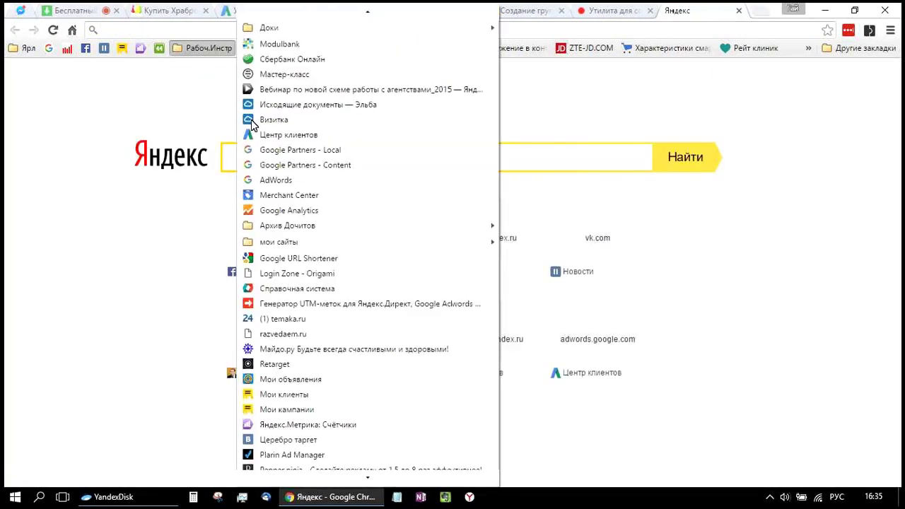
{"action": "left_click", "coordinate": [292, 195]}
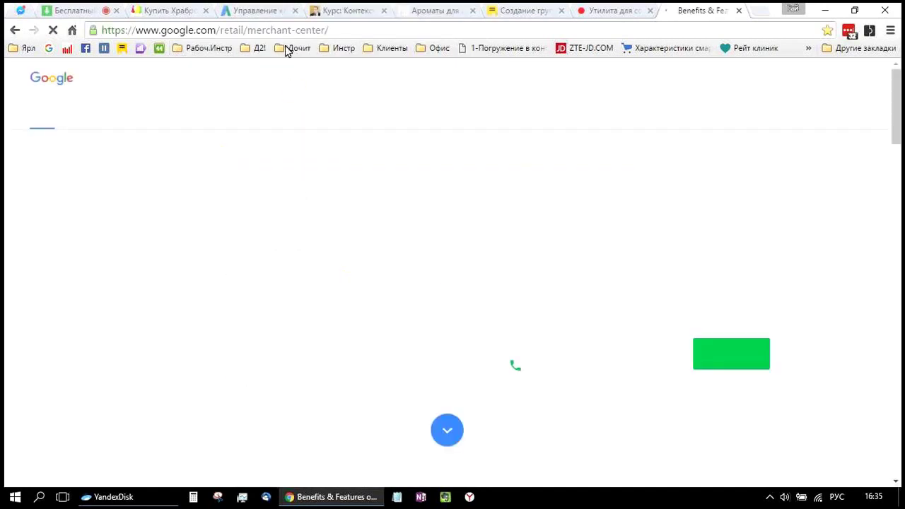
- Copy "merchant-center" from the page address and search Google for "merchant center"
{"action": "left_click_drag", "start_coordinate": [327, 30], "coordinate": [239, 60]}
{"action": "key", "text": "ctrl+c"}
{"action": "key", "text": "Menu"}
{"action": "key", "text": "Escape"}
{"action": "left_click", "coordinate": [48, 48]}
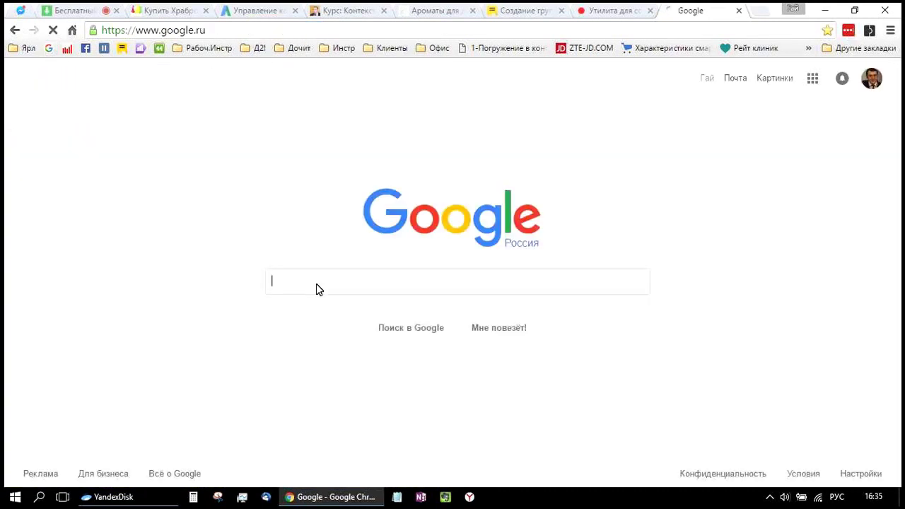
{"action": "key", "text": "ctrl+v"}
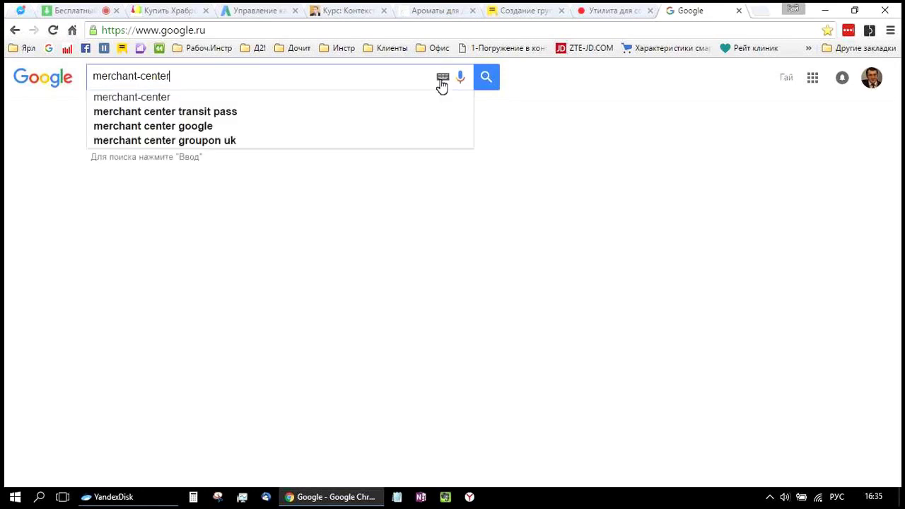
{"action": "key", "text": "Left"}
{"action": "key", "text": "Left"}
{"action": "key", "text": "Left"}
{"action": "key", "text": "Left"}
{"action": "key", "text": "Left"}
{"action": "key", "text": "Left"}
{"action": "key", "text": "BackSpace"}
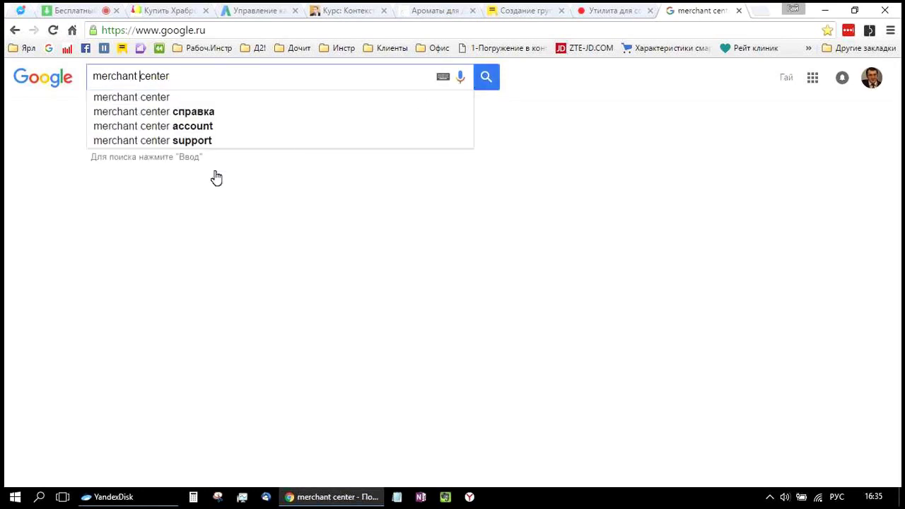
{"action": "key", "text": "Return"}
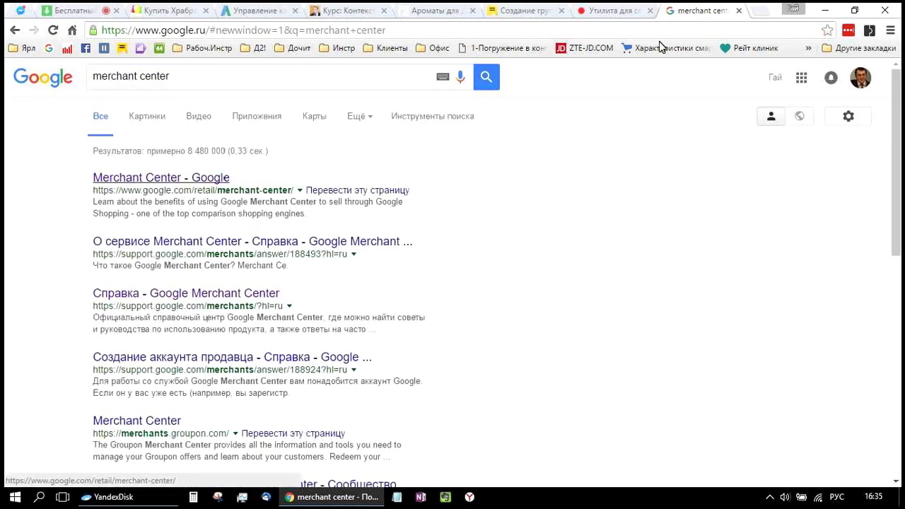
- Open the Google Merchant Center page from the search results and start signing up
{"action": "key", "text": "Return"}
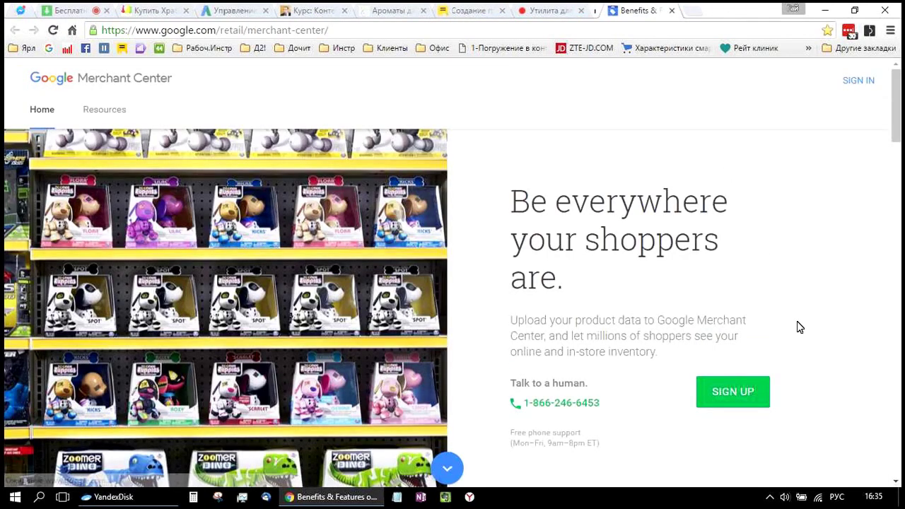
{"action": "scroll", "coordinate": [754, 294], "scroll_direction": "down", "scroll_amount": 2}
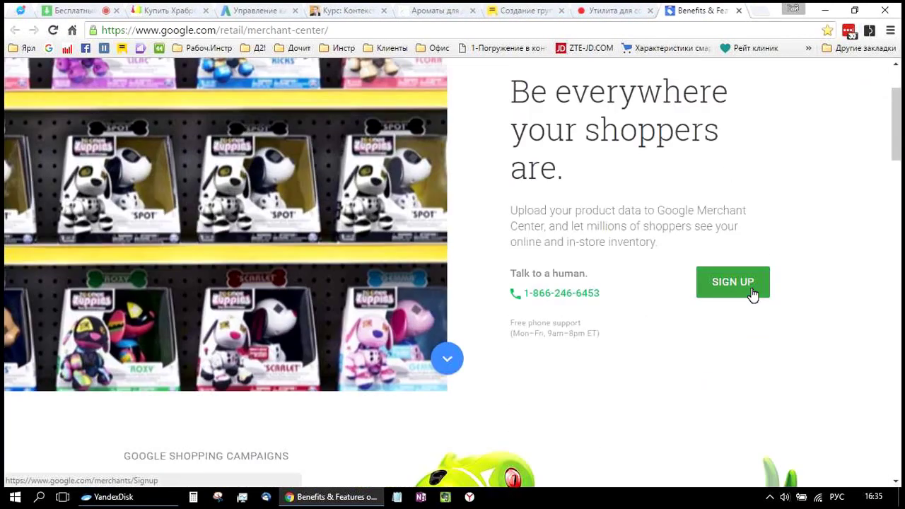
{"action": "left_click", "coordinate": [753, 293]}
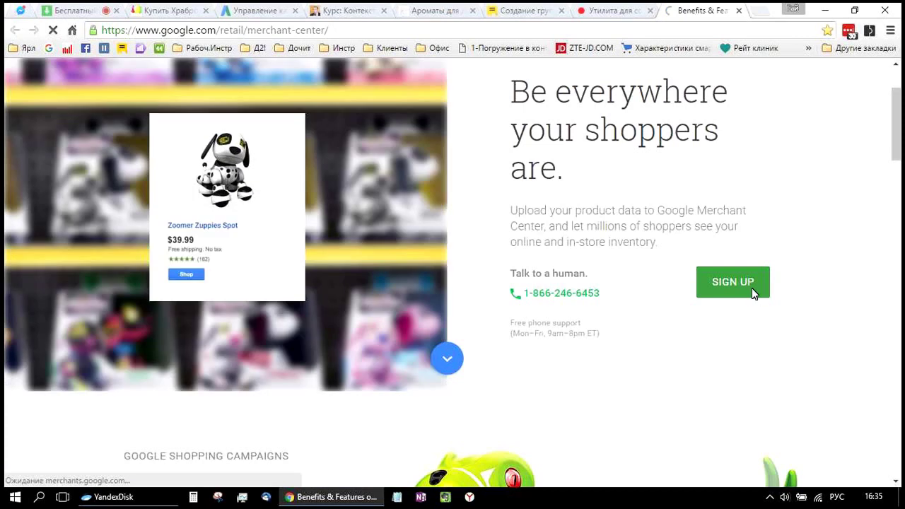